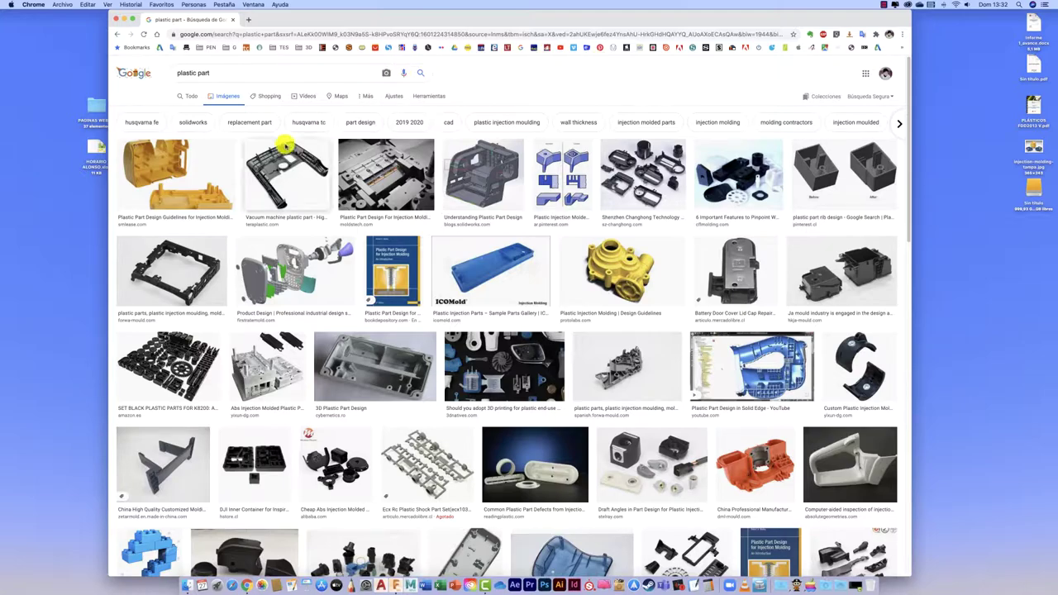
Step: Open the yellow injection-moulded plastic part design-guidelines image in the preview panel
left_click(168, 188)
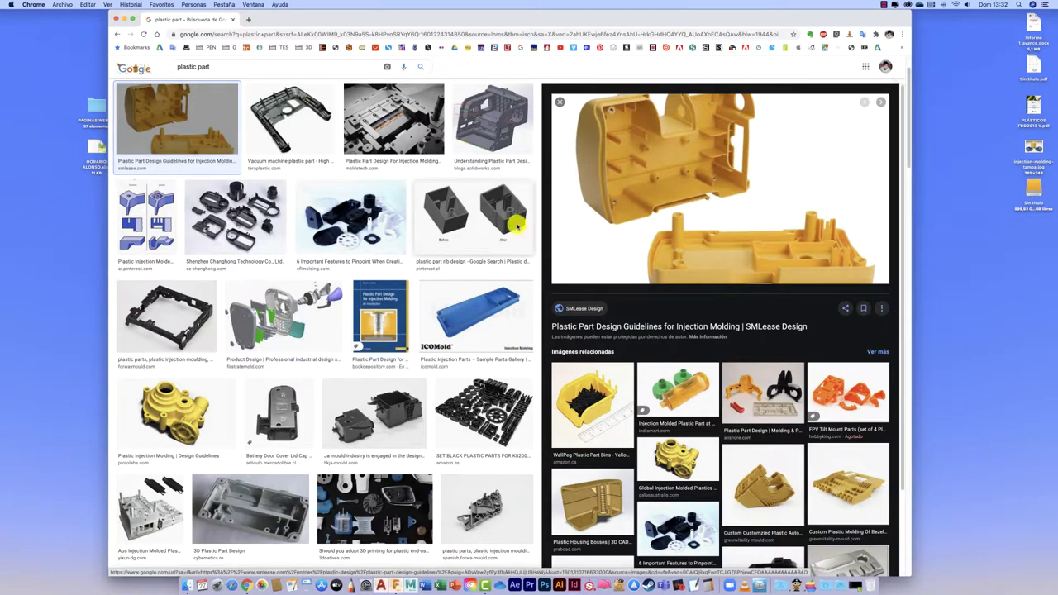
mouse_move(678, 190)
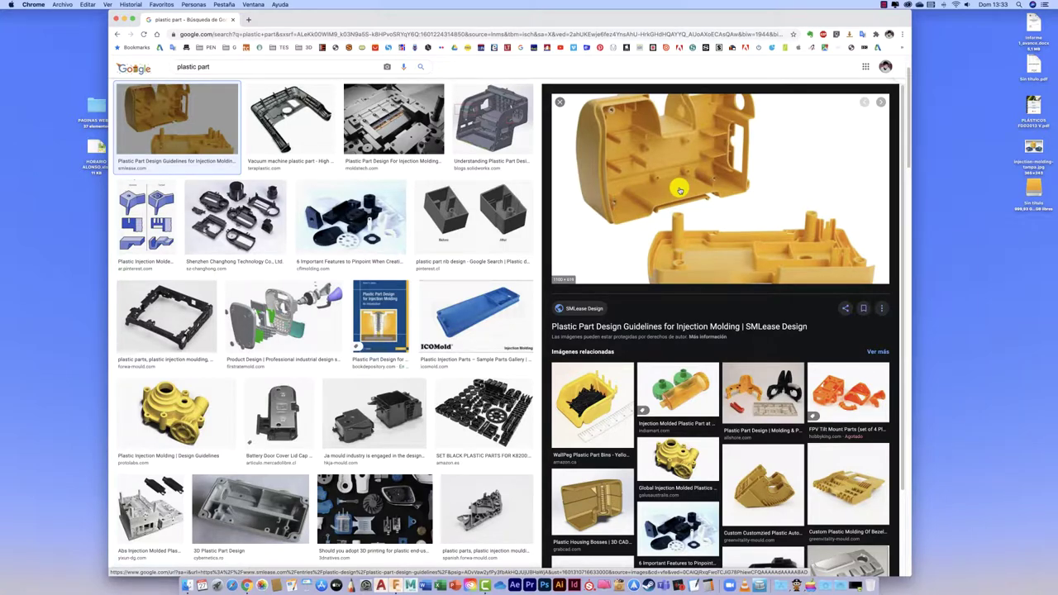
Step: View the GrabCAD housing-bosses and pink series 1554 housing images, then switch to Fusion 360
left_click(602, 525)
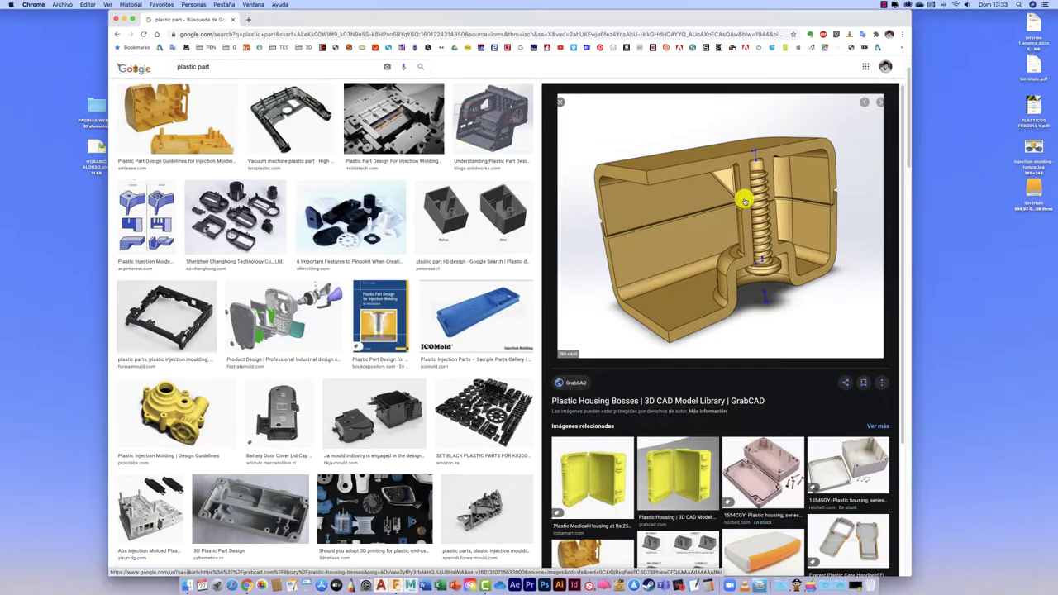
left_click(776, 472)
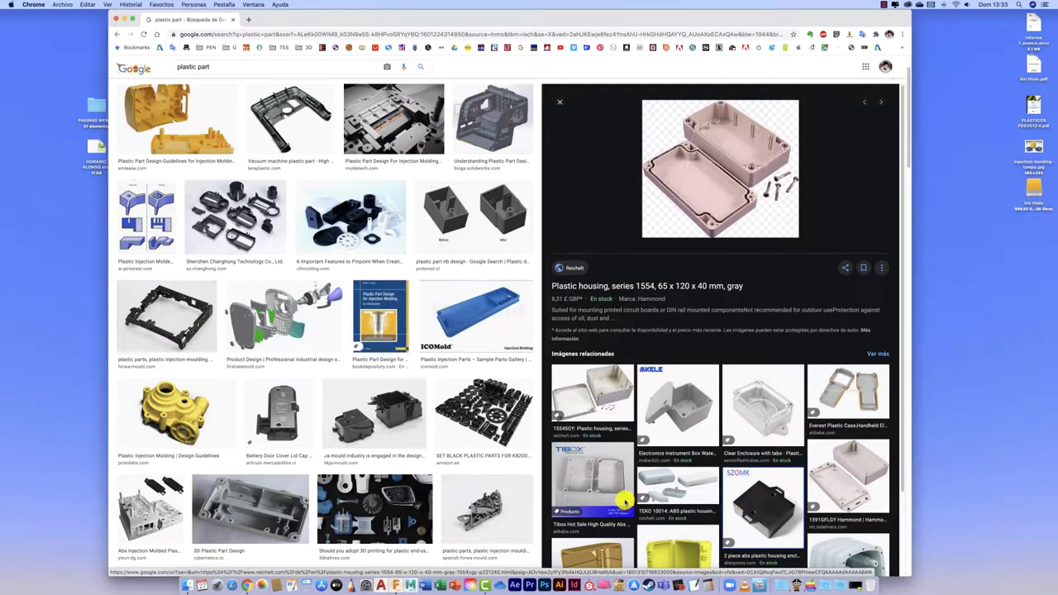
left_click(397, 579)
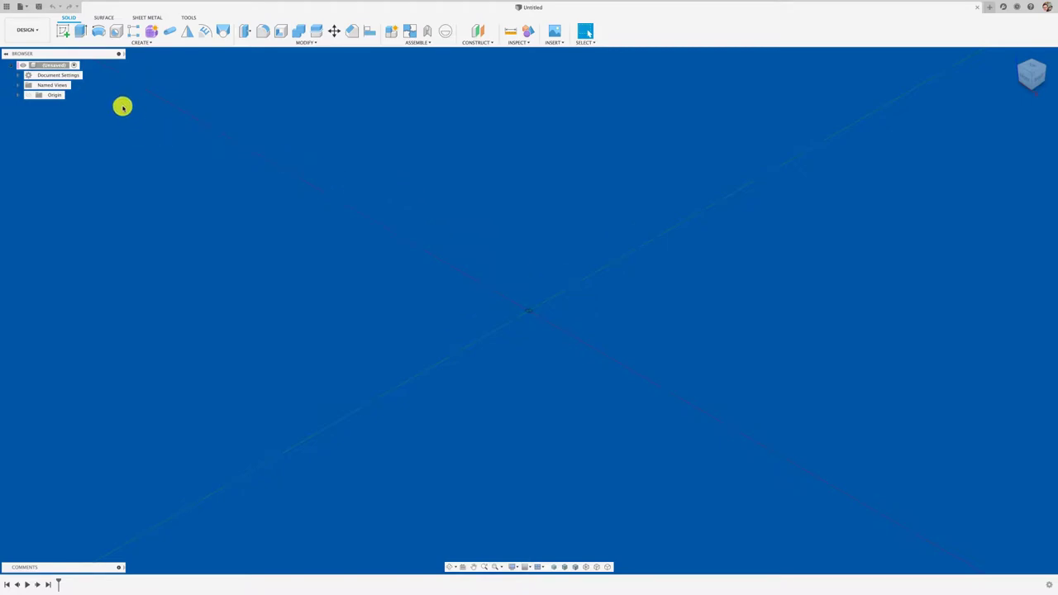
Step: Start a new sketch on the origin plane facing the viewer
left_click(62, 30)
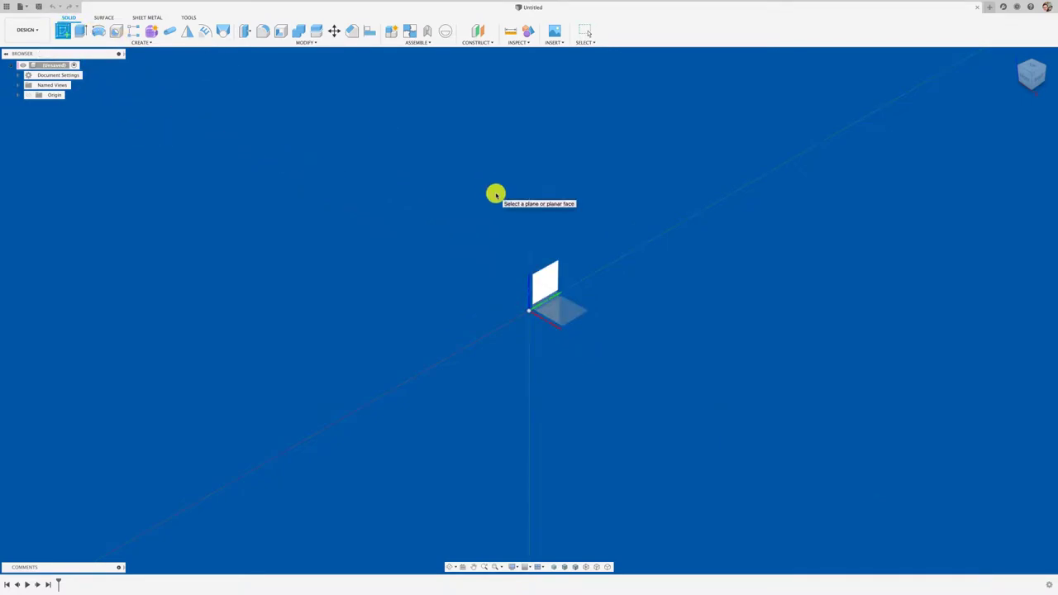
left_click(1025, 79)
left_click_drag(1023, 80, 1025, 81)
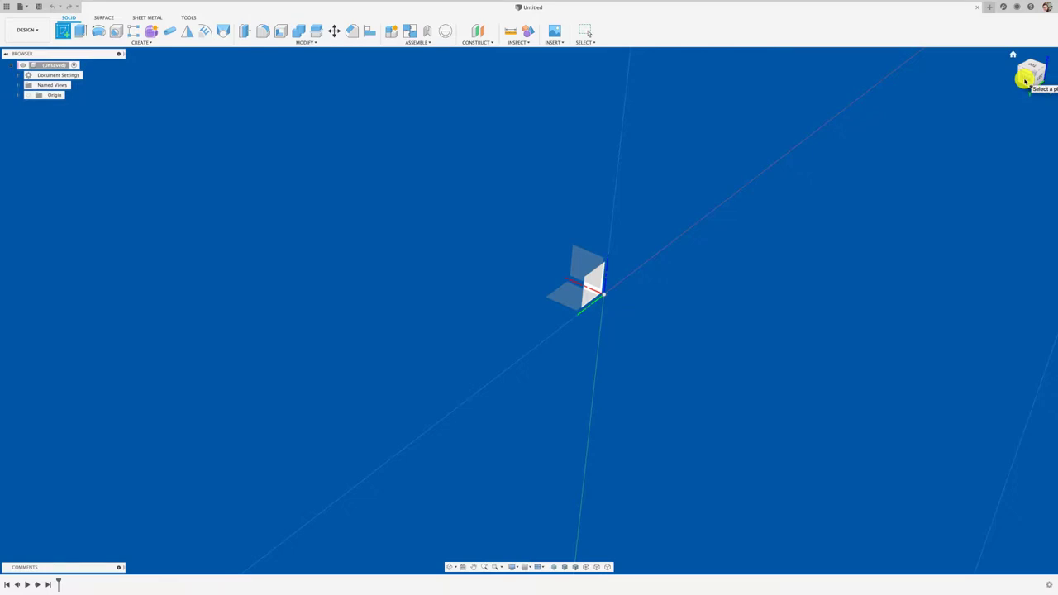
left_click_drag(1025, 81, 916, 136)
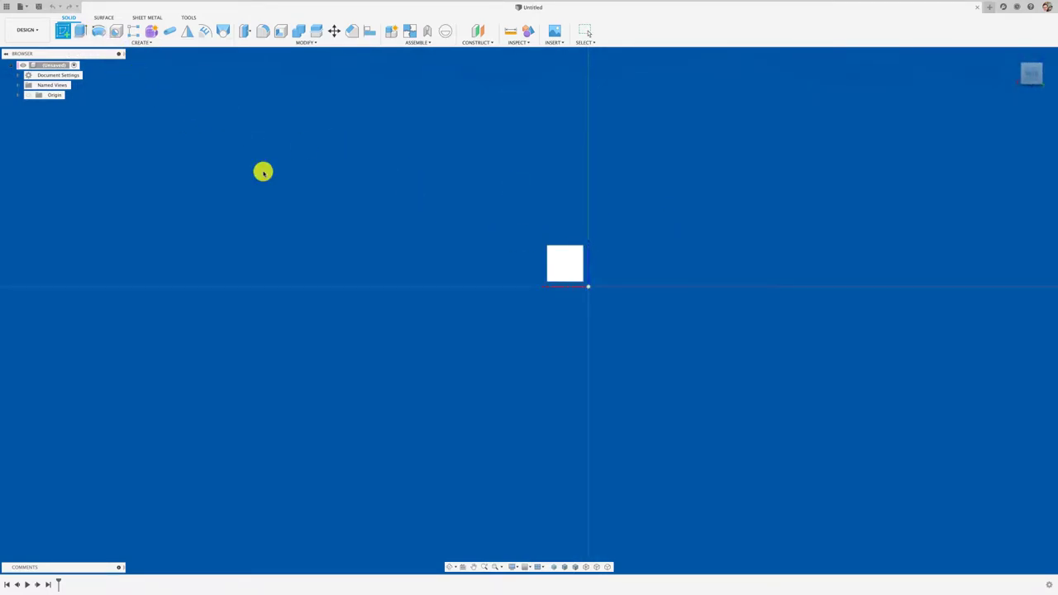
left_click(554, 261)
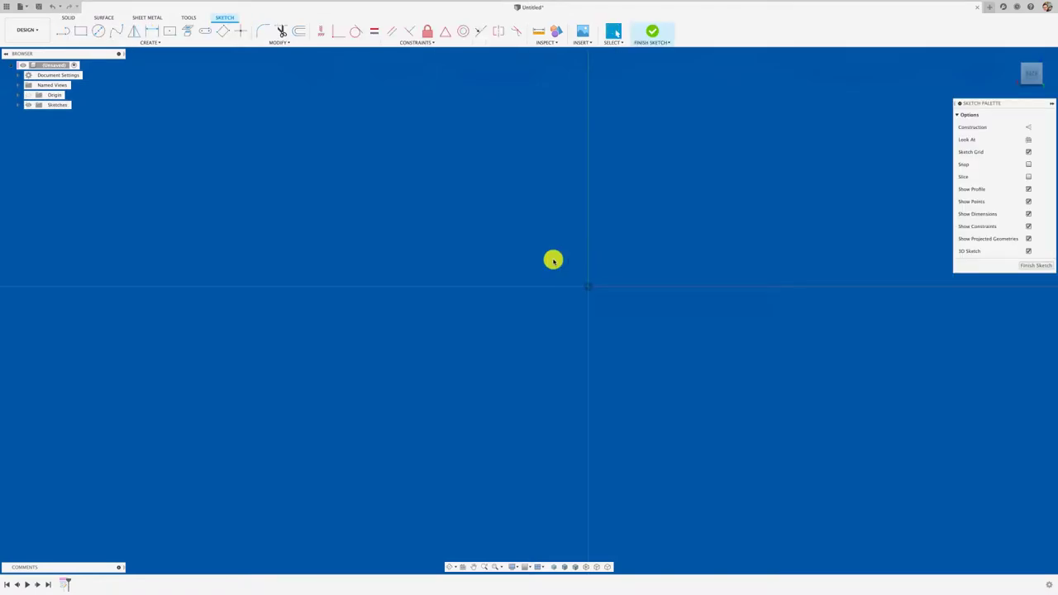
Step: Draw a center rectangle on the origin and dimension its height to 150 mm
left_click(170, 31)
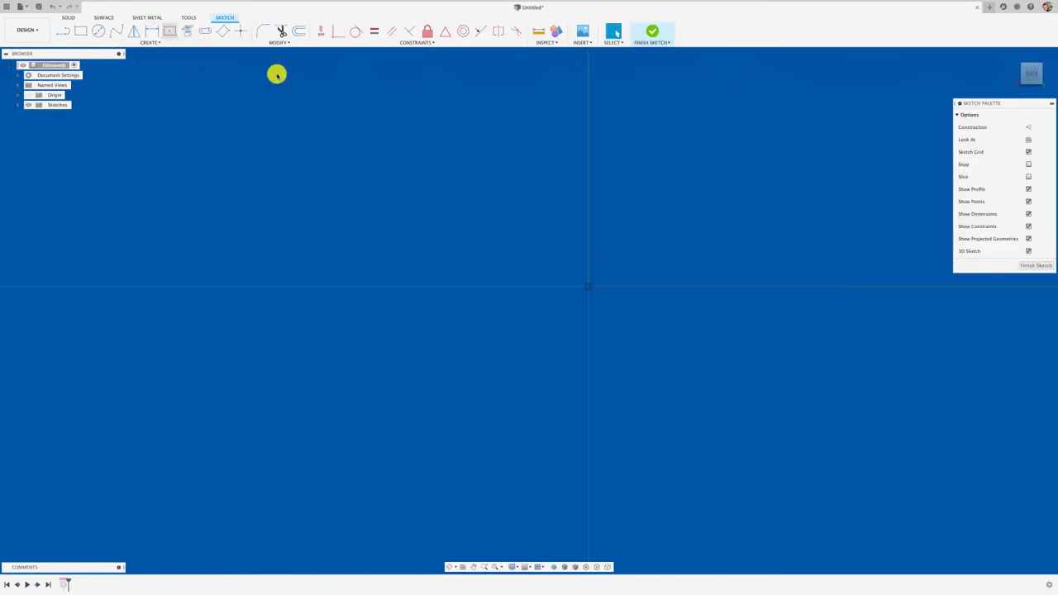
left_click(588, 287)
left_click(665, 439)
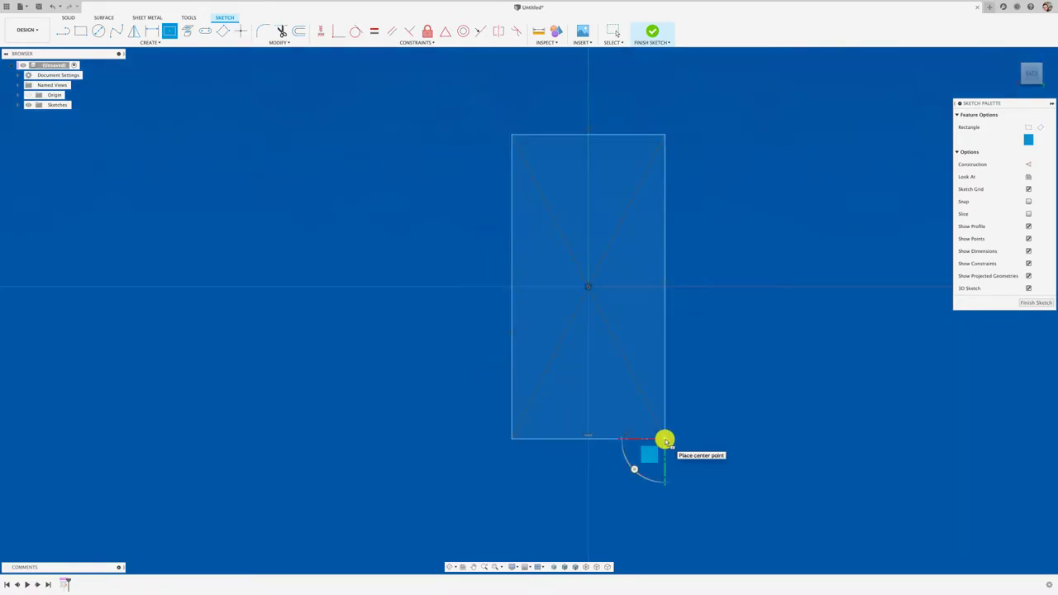
key("Escape")
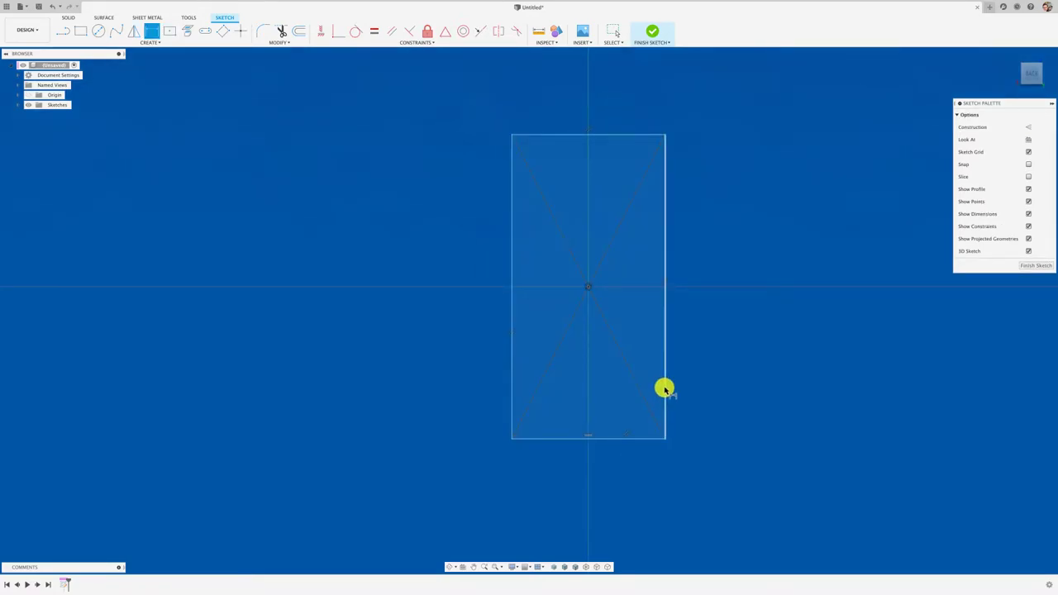
mouse_move(667, 382)
left_mouse_down()
mouse_move(755, 337)
mouse_move(778, 311)
left_mouse_up()
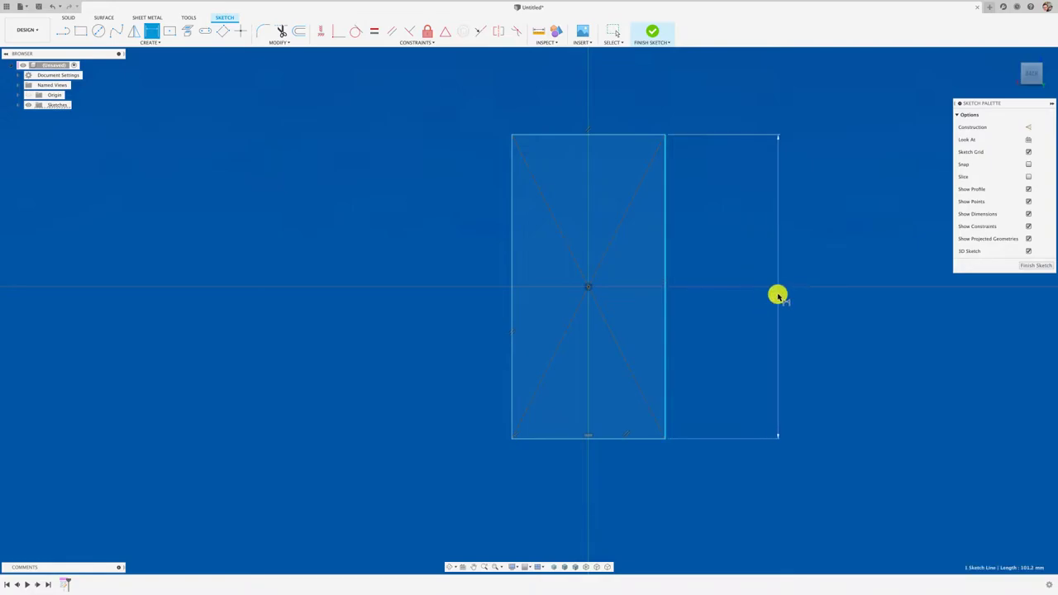
type("15")
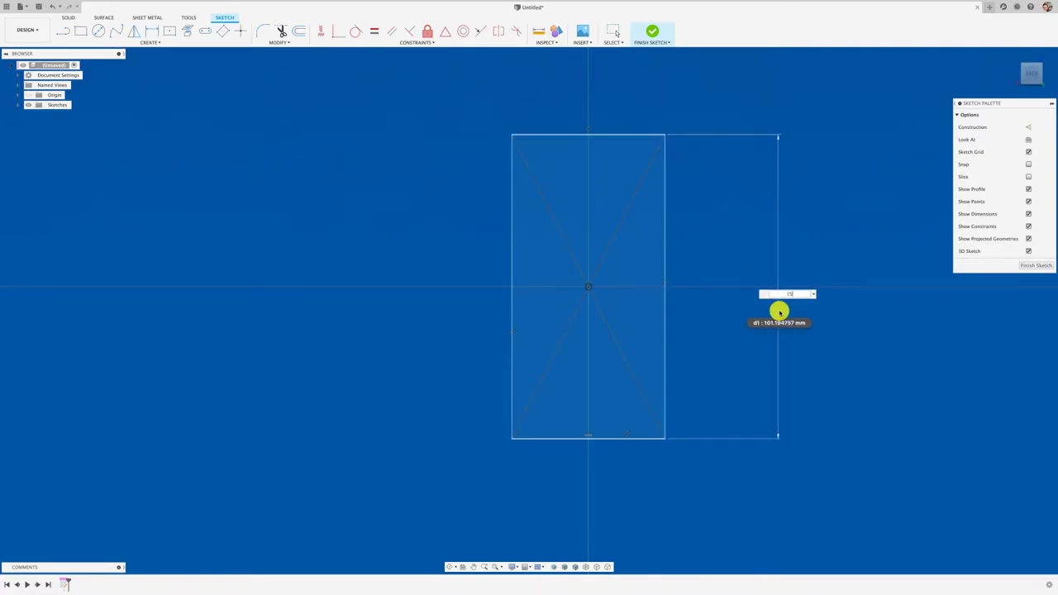
type("0")
key("Return")
scroll(670, 330, "down", 2)
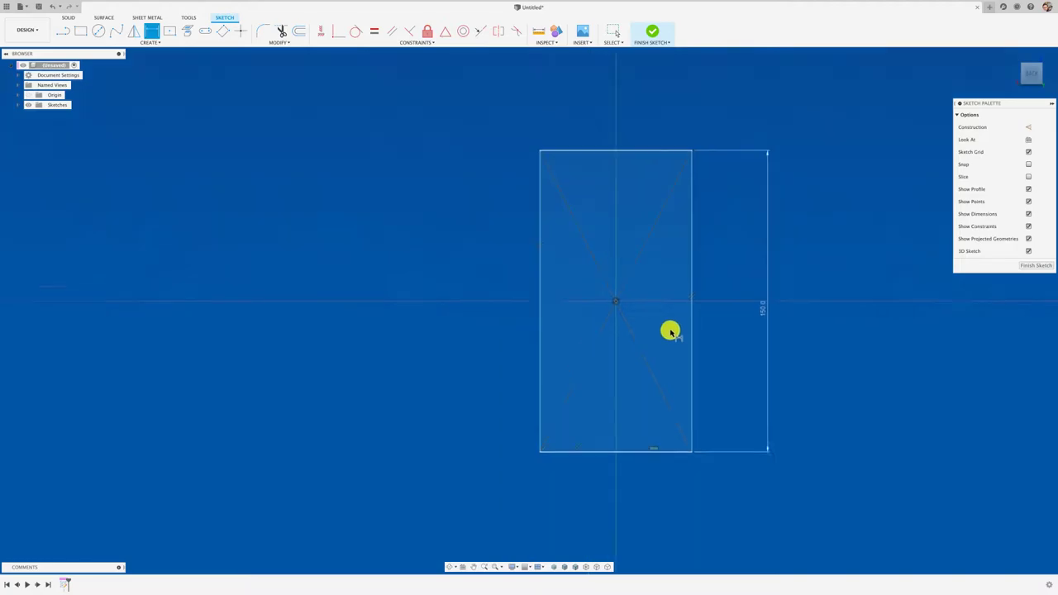
Step: Set the rectangle's width to d1/2 (75 mm) and finish the sketch
left_click(657, 452)
left_click(647, 485)
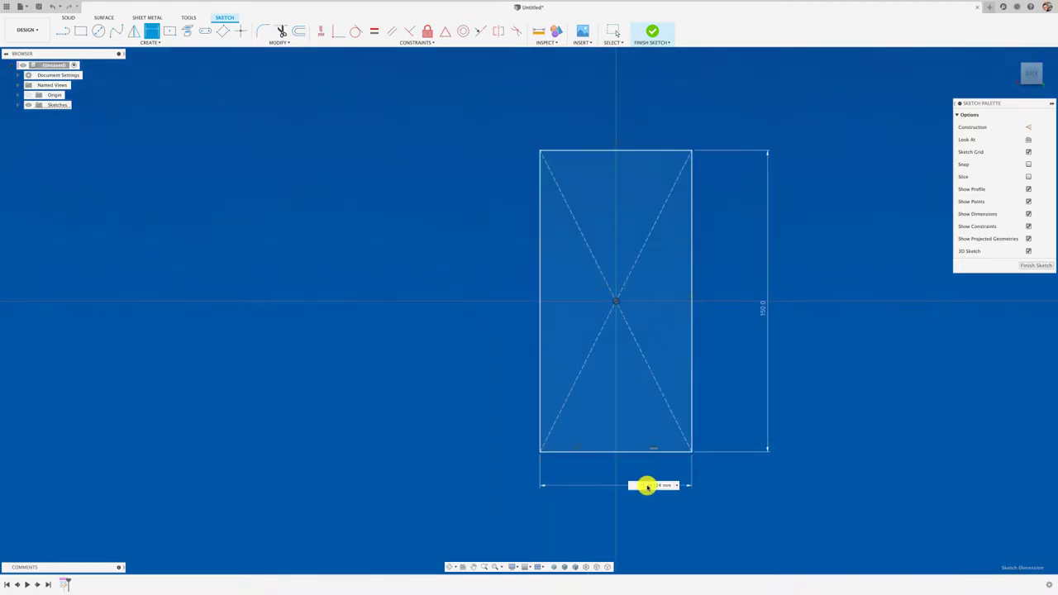
left_click(761, 311)
type("/2")
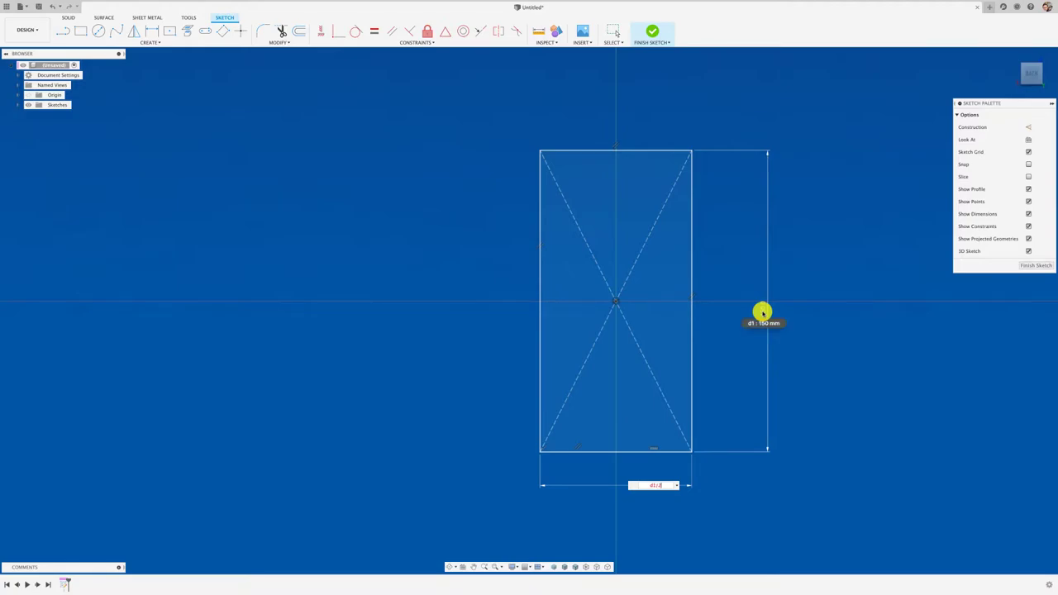
key("Return")
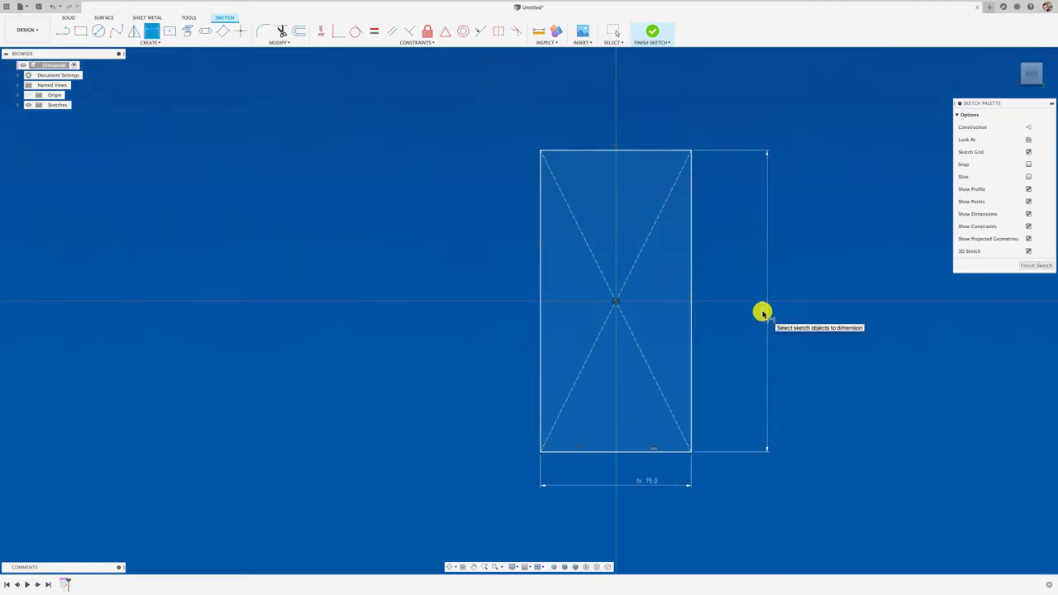
scroll(364, 153, "down", 5, "shift")
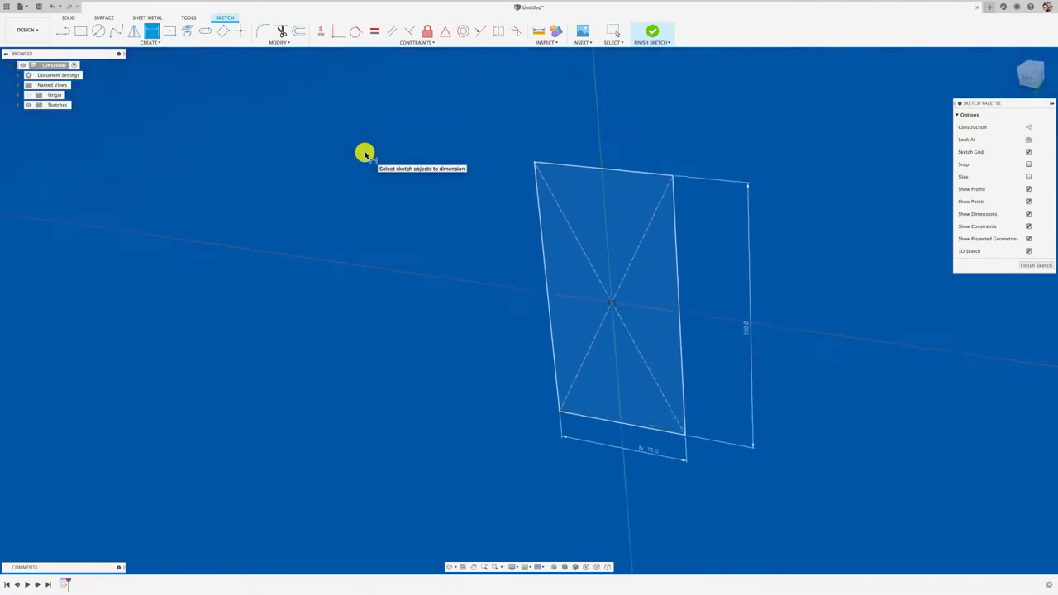
scroll(365, 153, "down", 2, "shift")
scroll(364, 153, "down", 2, "shift")
scroll(364, 153, "down", 2, "shift")
scroll(365, 153, "down", 2, "shift")
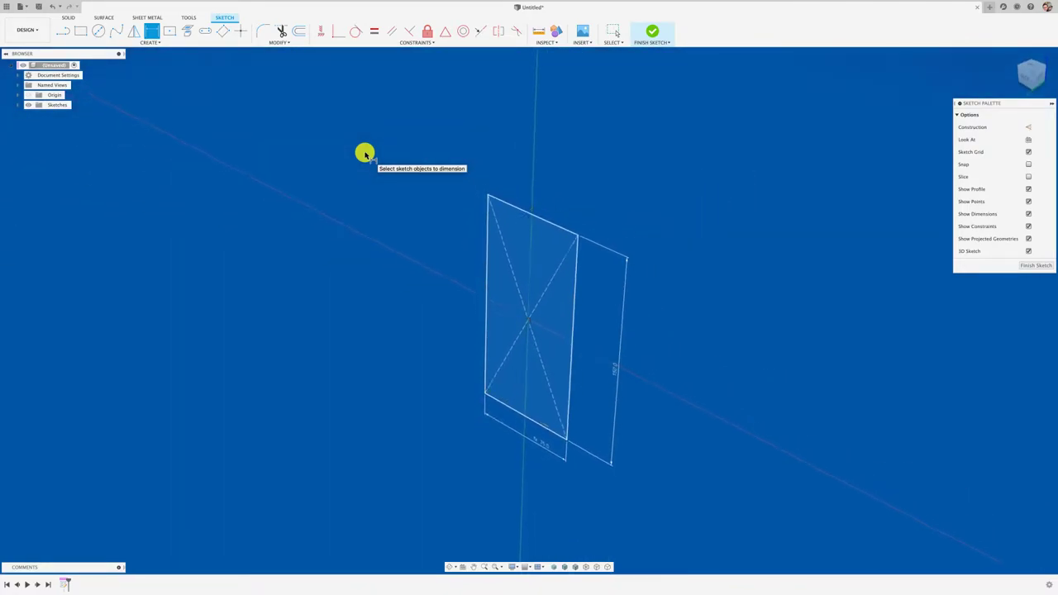
scroll(365, 153, "down", 2, "shift")
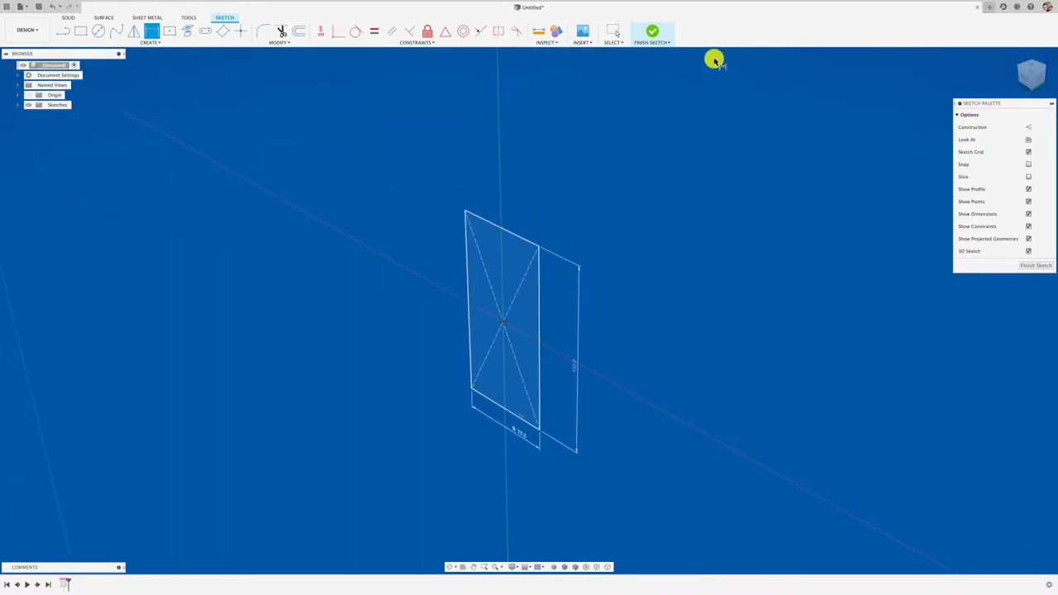
left_click(652, 33)
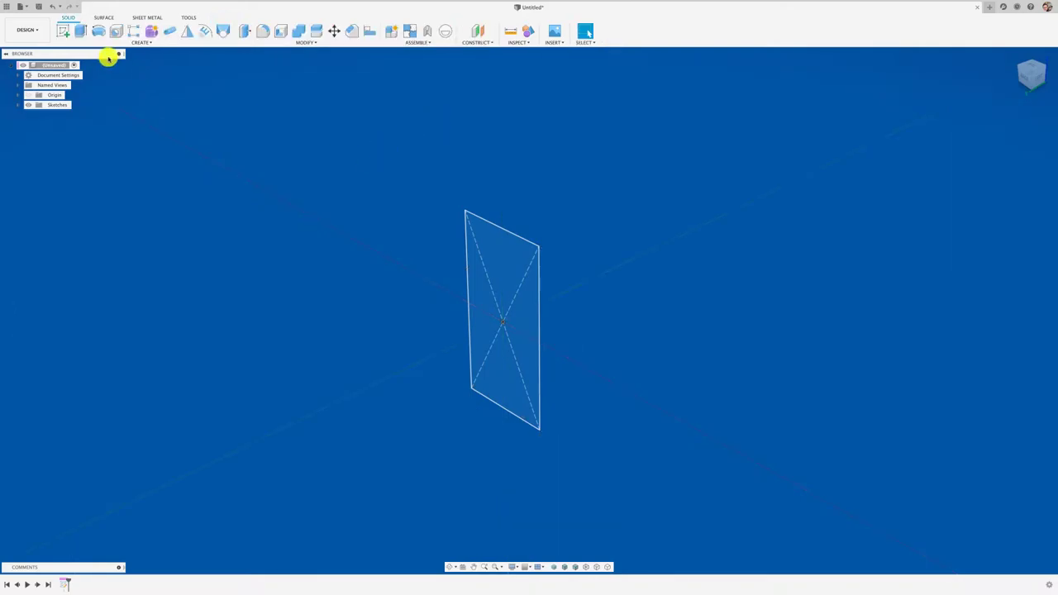
Step: Extrude the 75 × 150 mm rectangle into a new solid box body
left_click(80, 31)
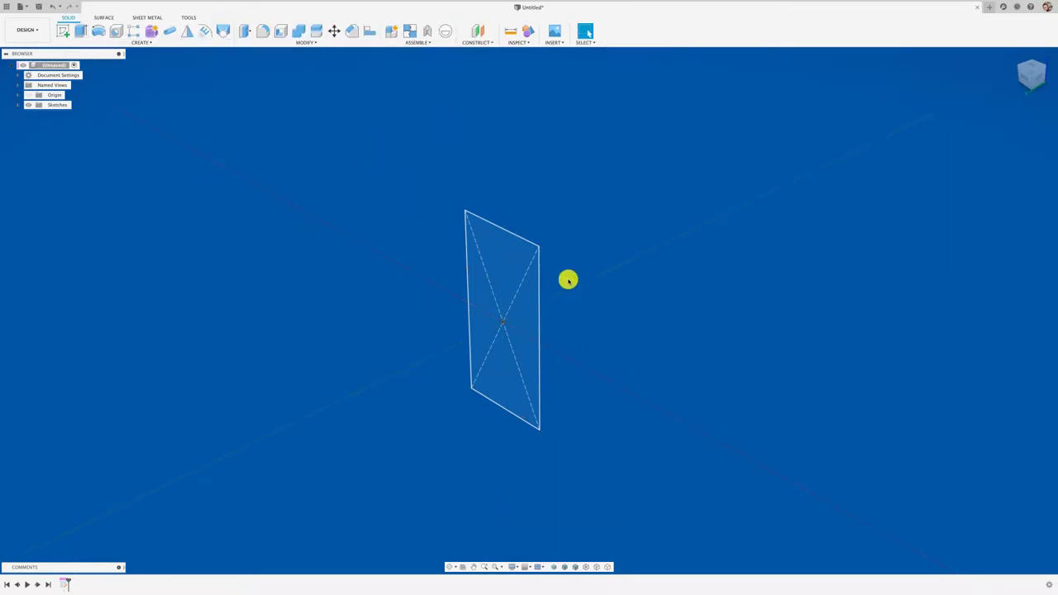
left_click(502, 323)
mouse_move(496, 328)
left_mouse_down()
mouse_move(652, 272)
mouse_move(700, 242)
mouse_move(484, 352)
mouse_move(264, 425)
mouse_move(293, 419)
left_mouse_up()
type("10")
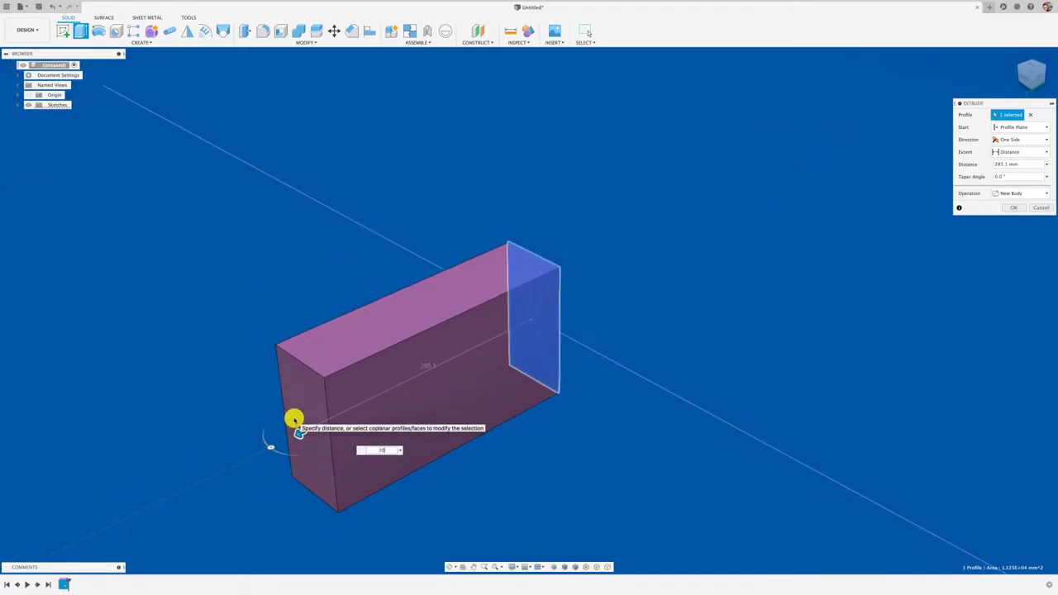
type("0")
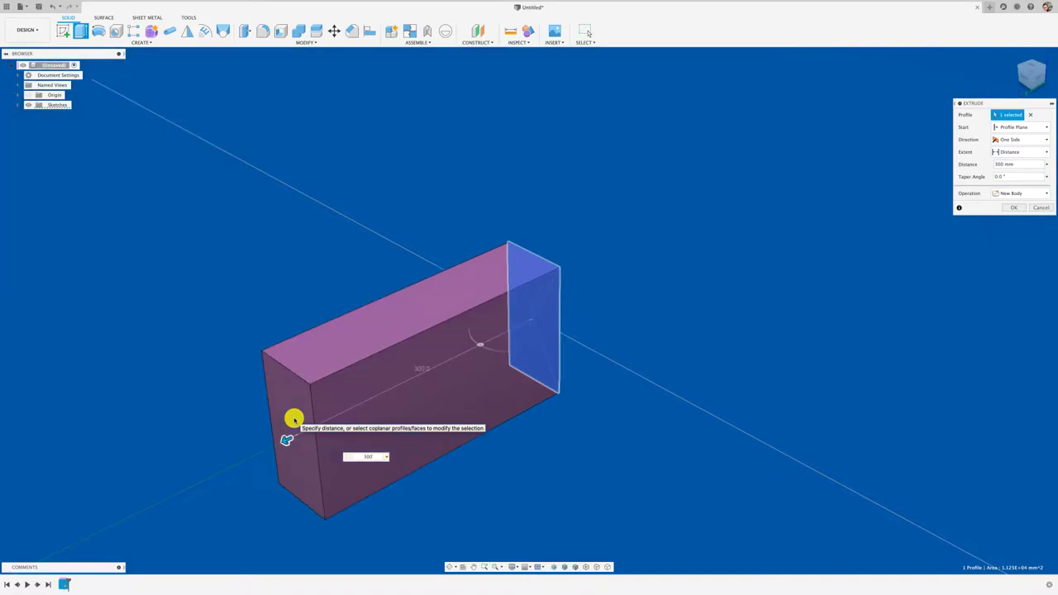
key("Return")
middle_click_drag(298, 416, 314, 401, "shift")
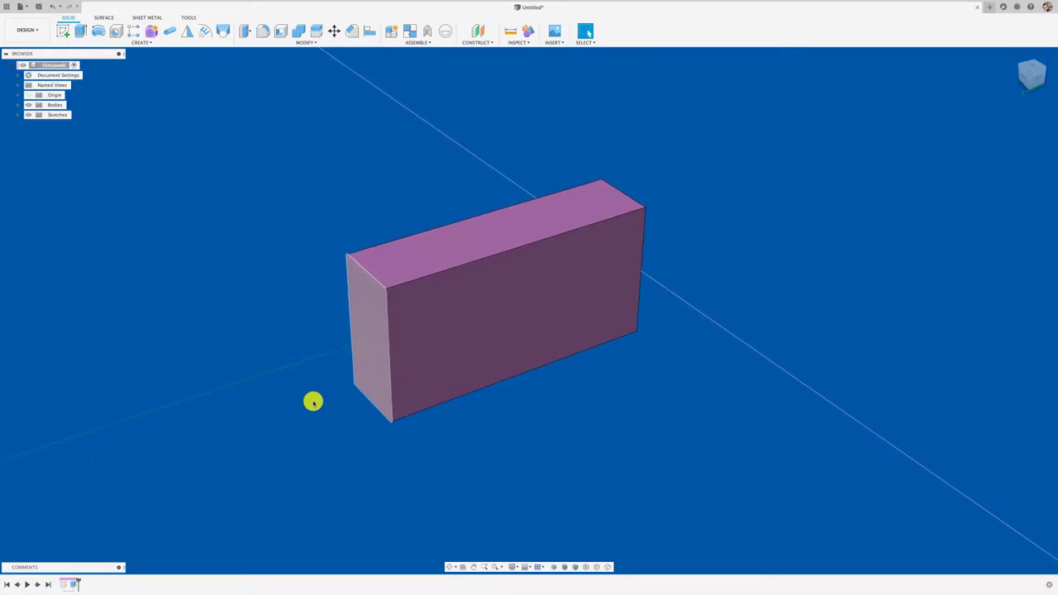
middle_click_drag(313, 402, 314, 402, "shift")
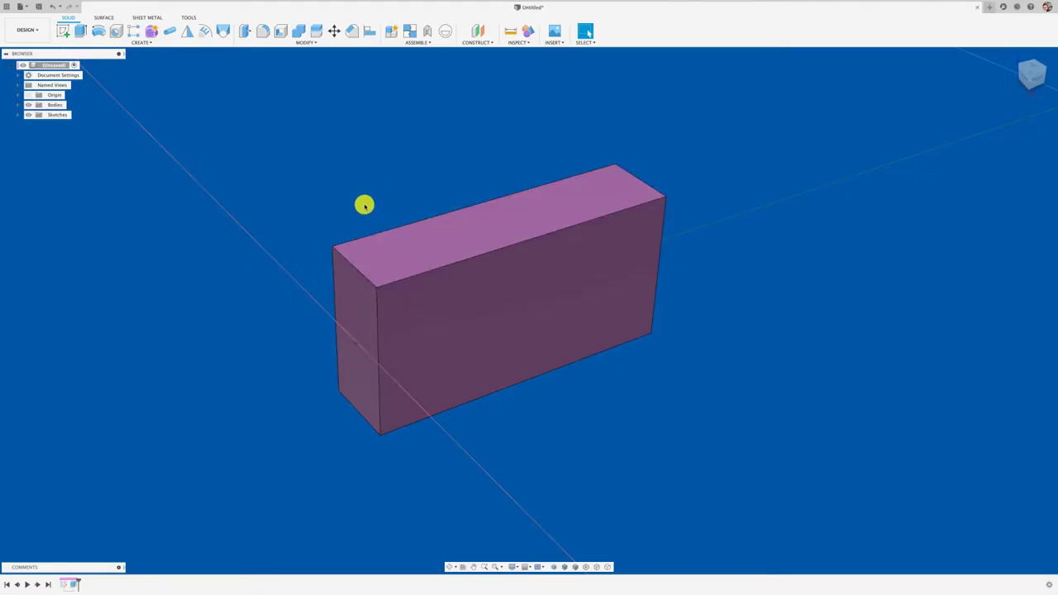
scroll(365, 205, "down", 1)
middle_click_drag(364, 205, 364, 205)
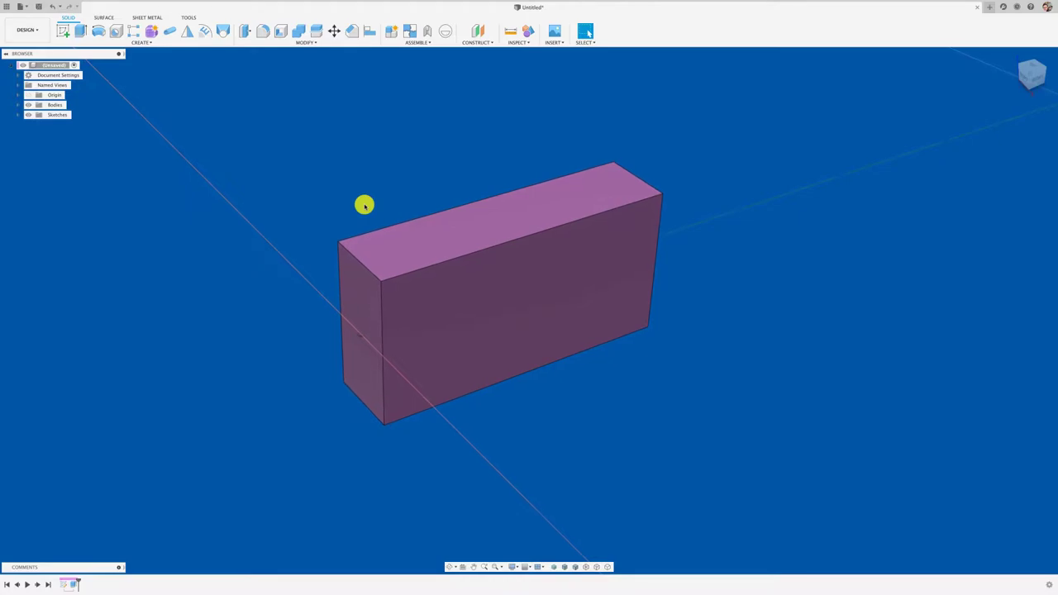
Step: Create an offset construction plane out from the box's end face
left_click(63, 33)
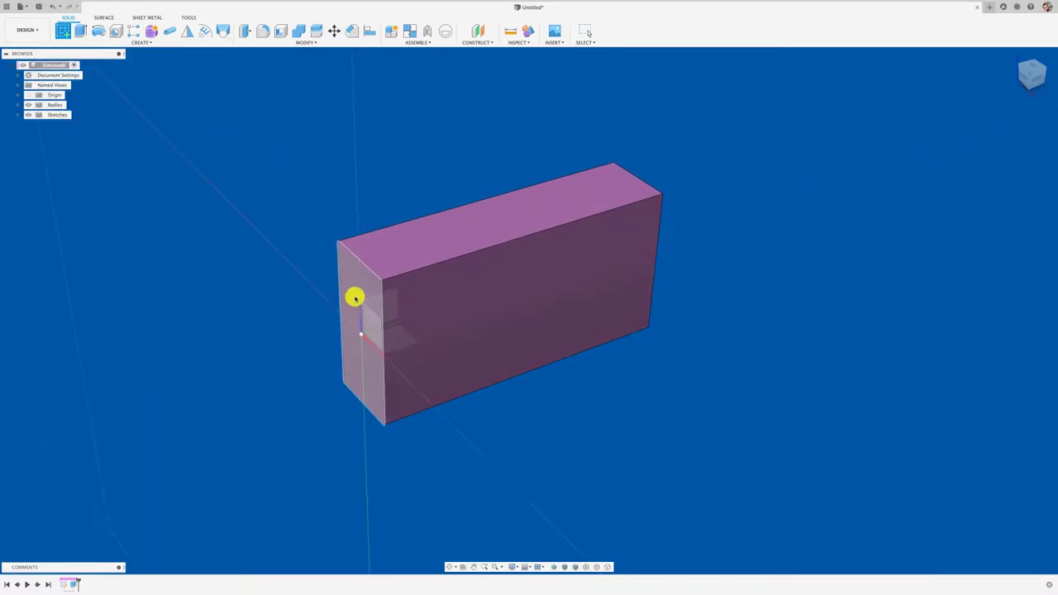
left_click(478, 31)
left_click(348, 298)
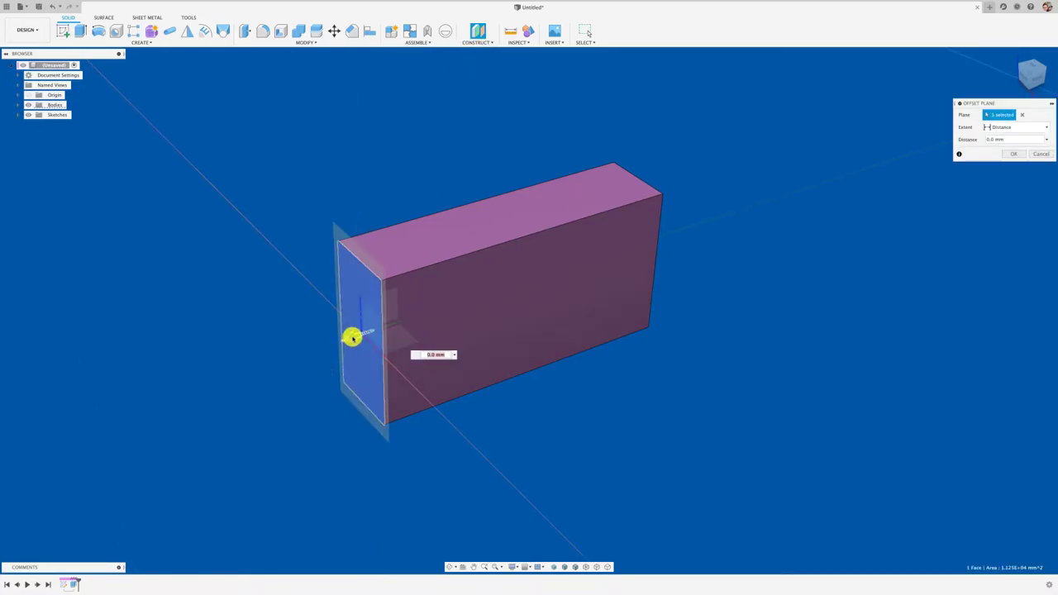
left_click_drag(350, 335, 227, 374)
left_click(312, 399)
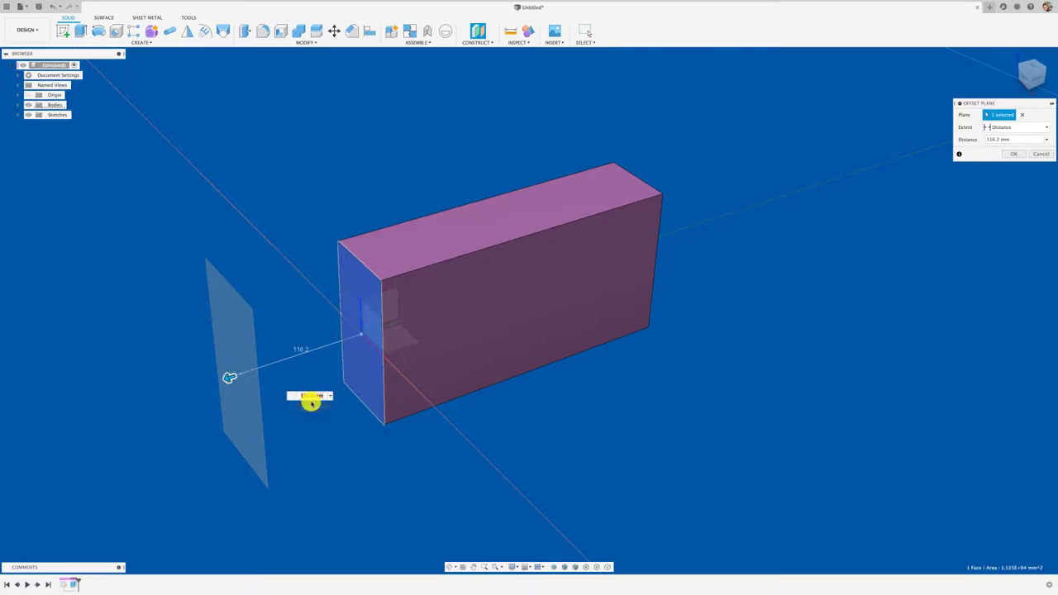
key("BackSpace")
key("Return")
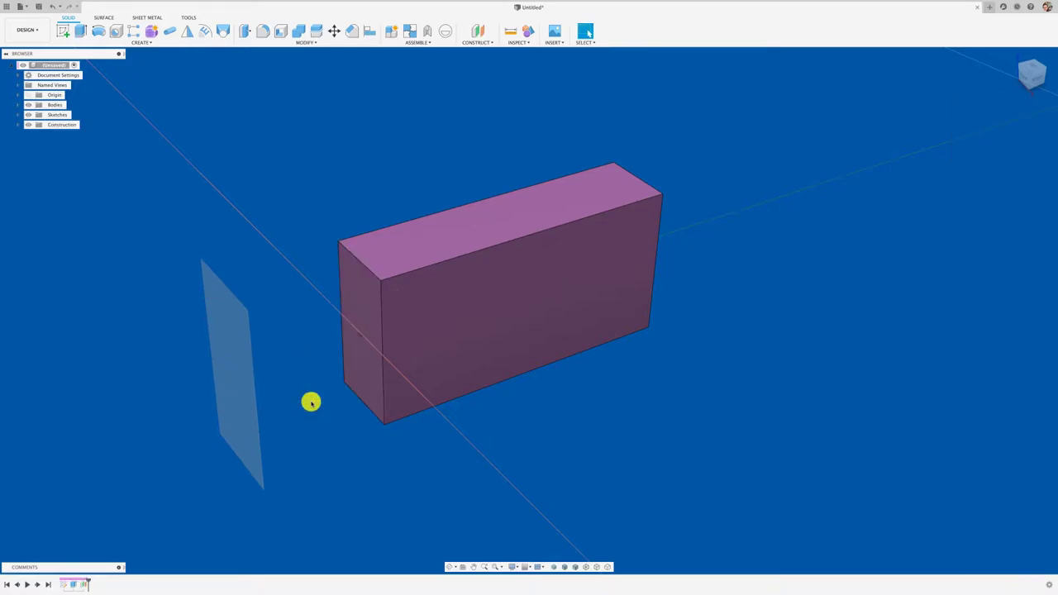
Step: Sketch a circle on the offset plane, centred over the box
left_click(213, 338)
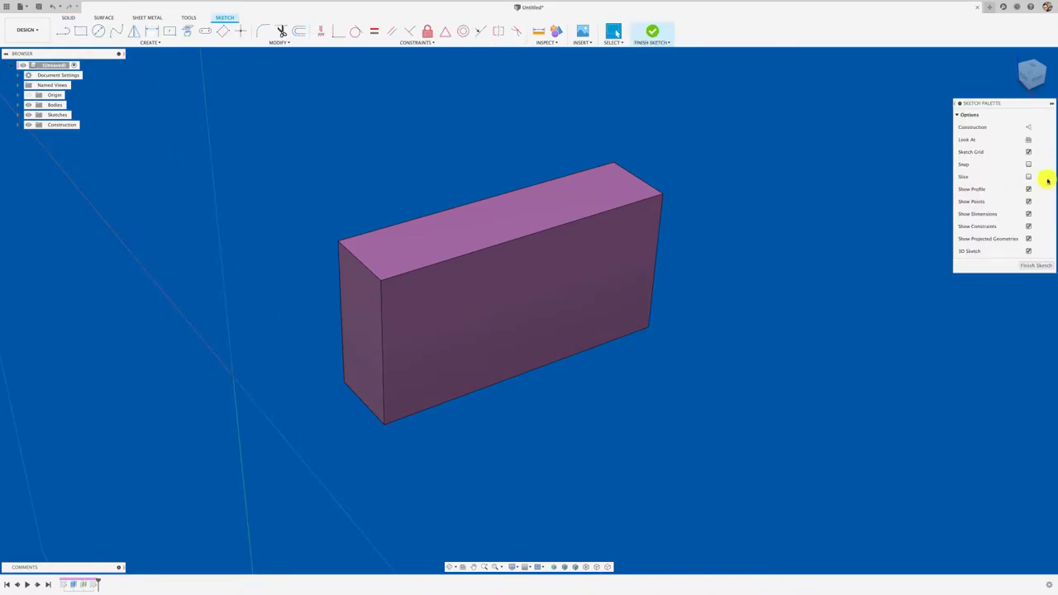
left_click(1028, 79)
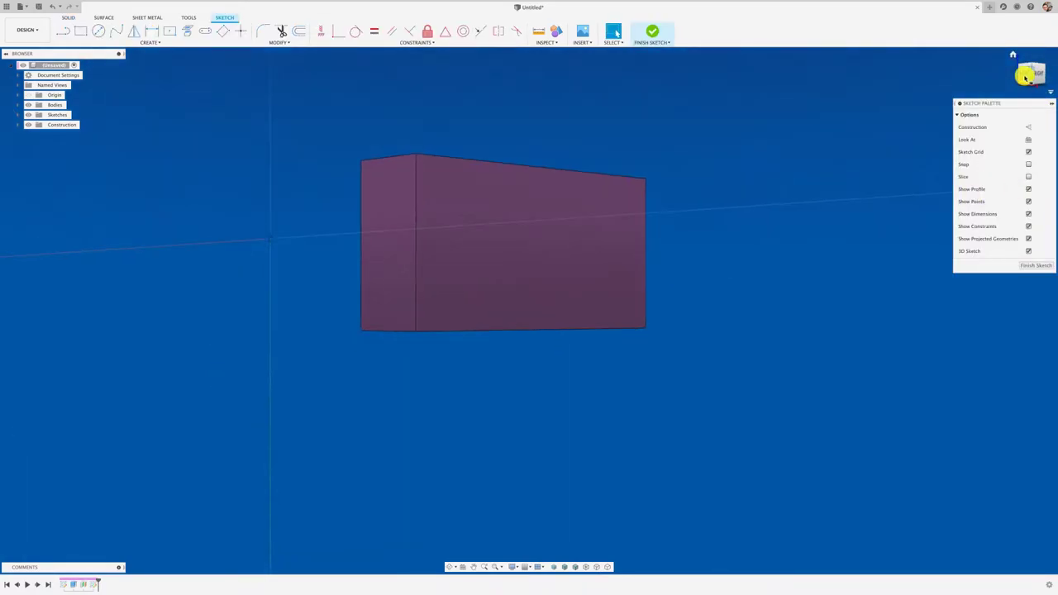
left_click(99, 31)
left_click(556, 221)
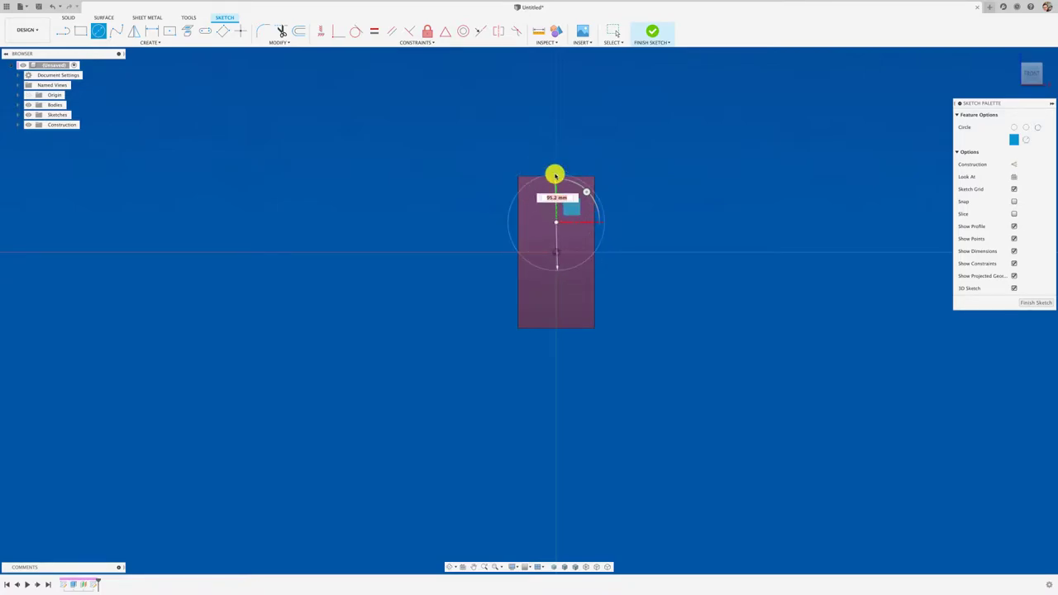
left_click(617, 202)
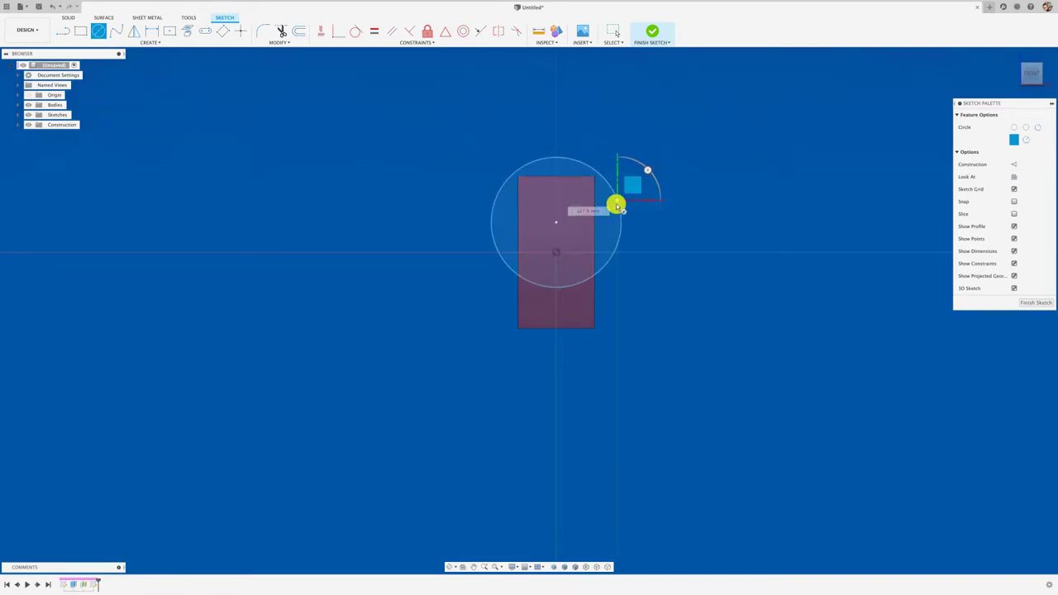
Step: Extrude the circle 200.8 mm into the box as a Join with a 3.8° taper
key("e")
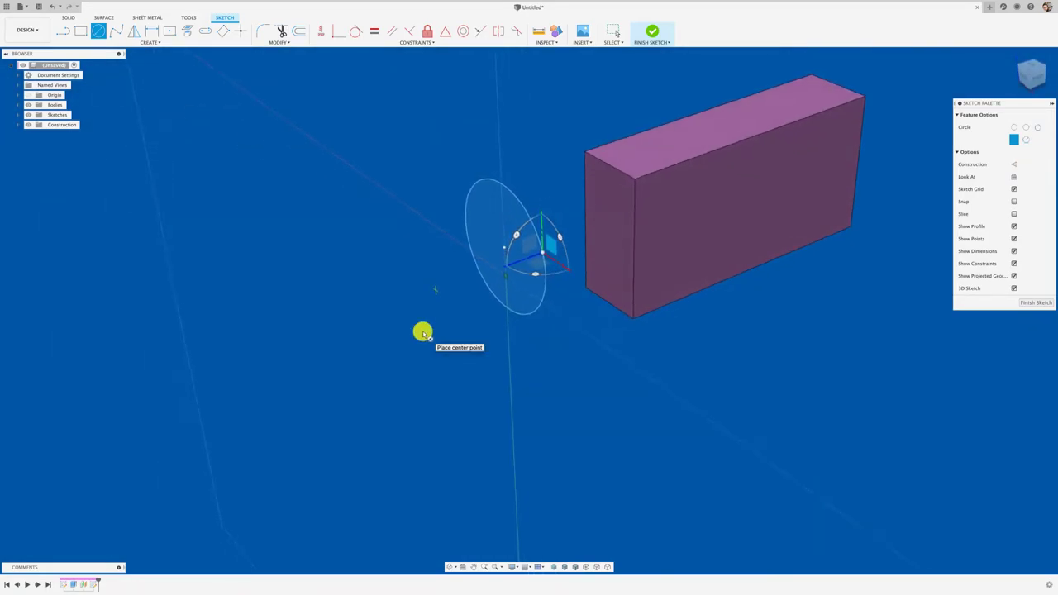
left_click(518, 295)
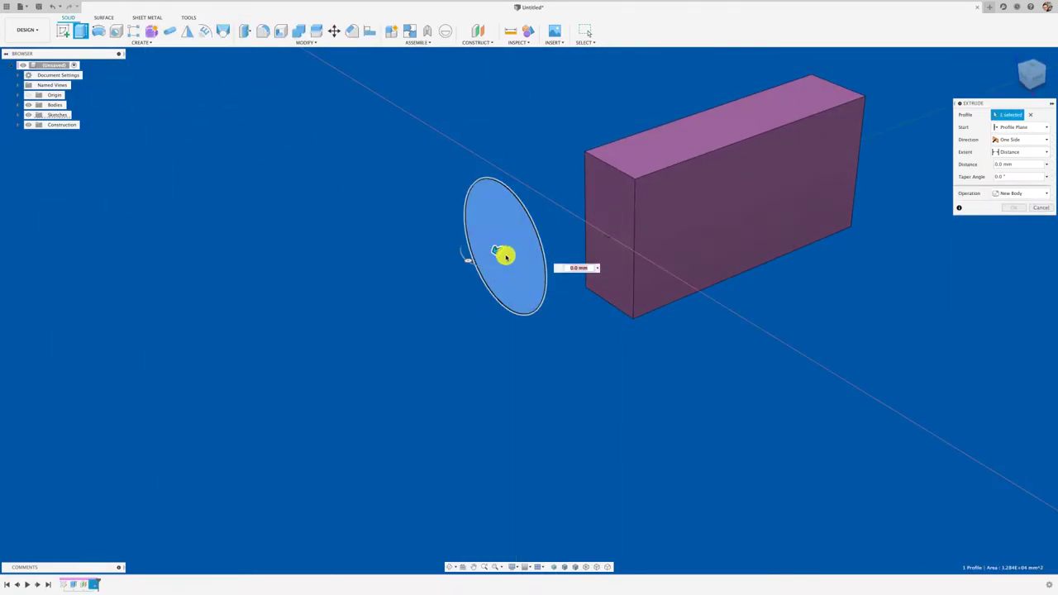
left_click_drag(496, 250, 675, 208)
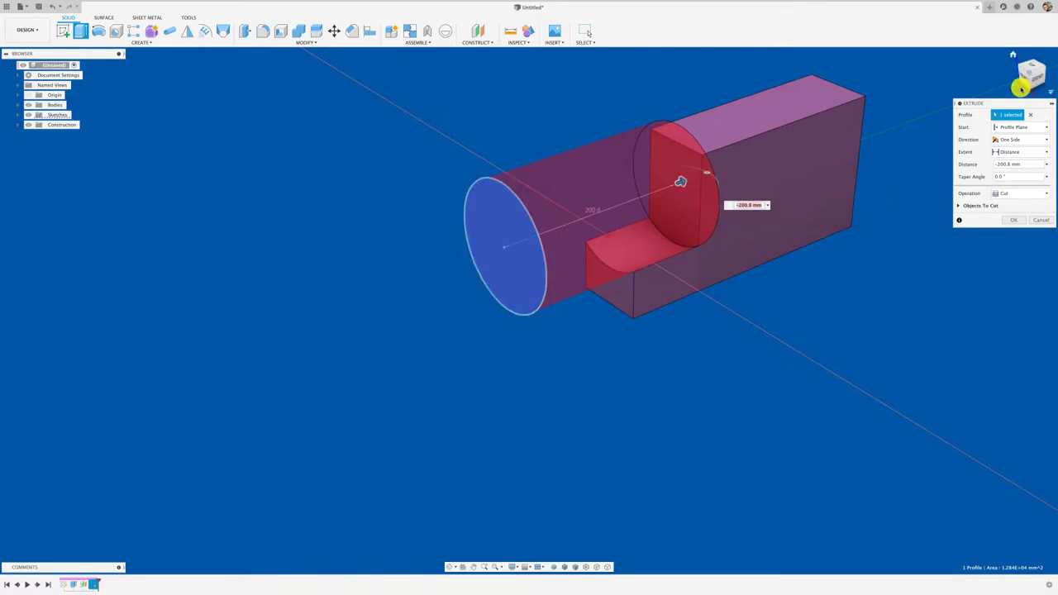
left_click_drag(1001, 108, 973, 108)
left_click(1007, 192)
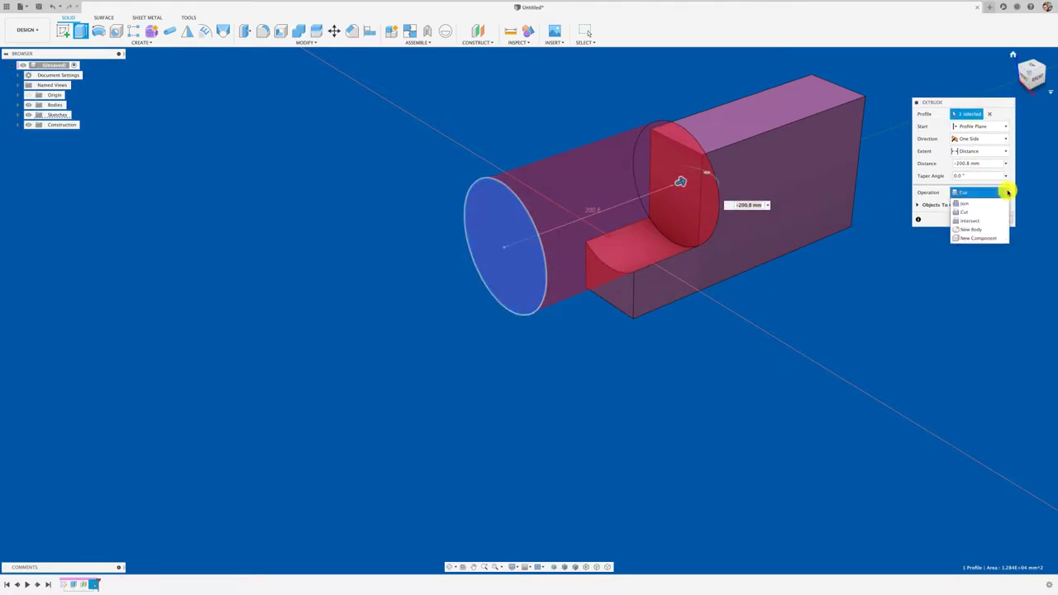
left_click(965, 206)
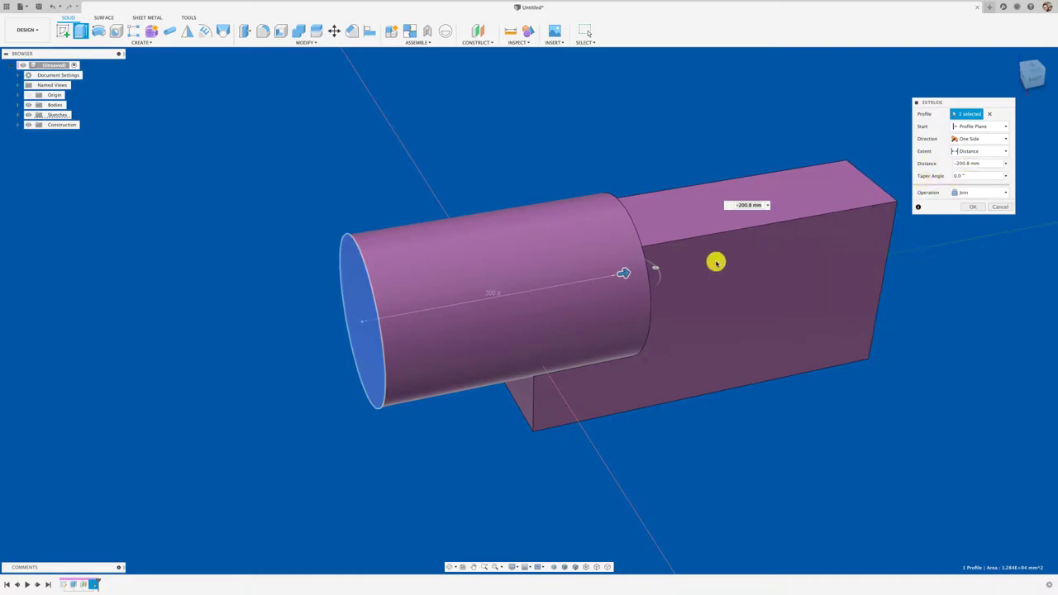
left_click_drag(656, 266, 653, 269)
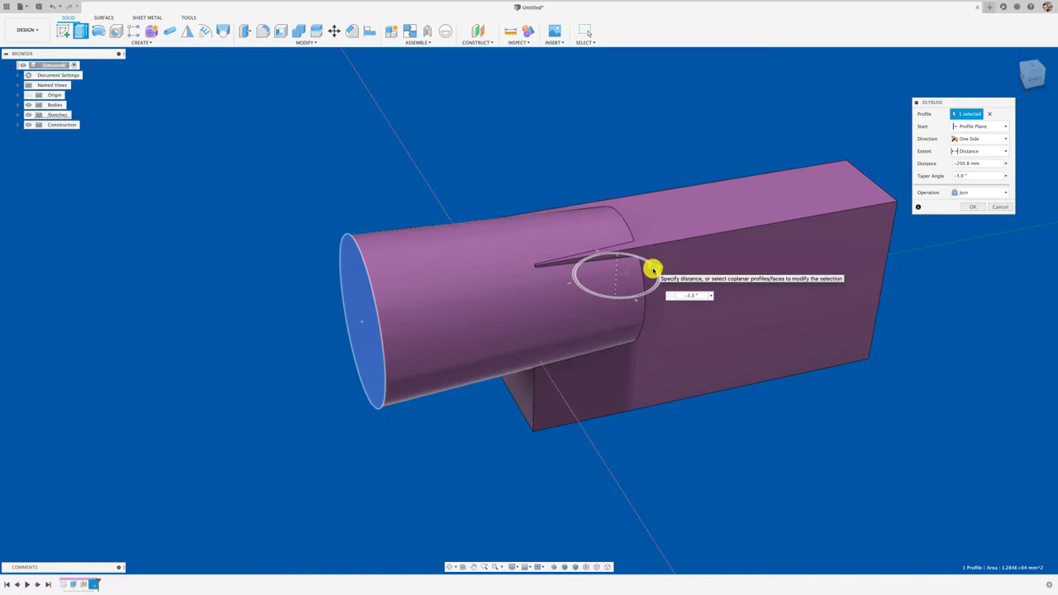
mouse_move(653, 270)
middle_mouse_down("shift")
mouse_move(640, 295)
mouse_move(652, 271)
mouse_move(662, 270)
mouse_move(654, 286)
mouse_move(942, 216)
middle_mouse_up("shift")
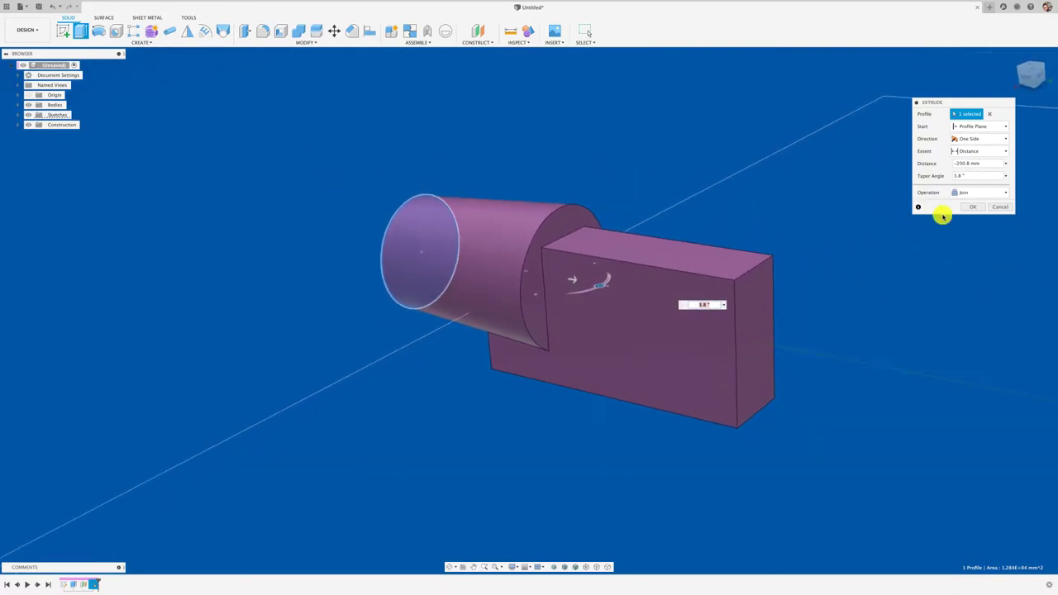
left_click(971, 207)
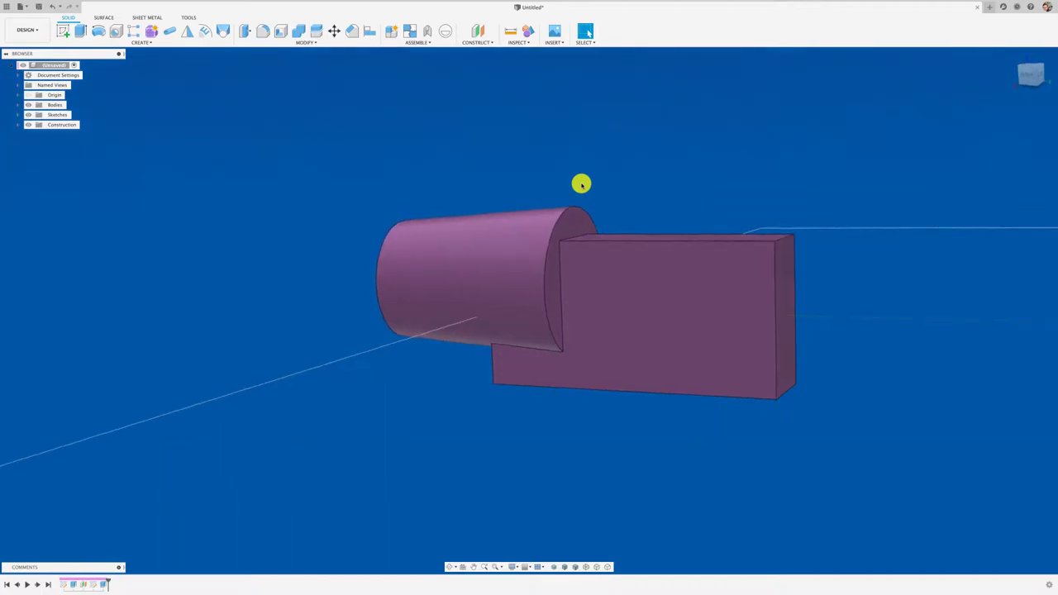
Step: Fillet the box's top front and back edges at 11.3 mm
middle_click_drag(581, 185, 267, 47, "shift")
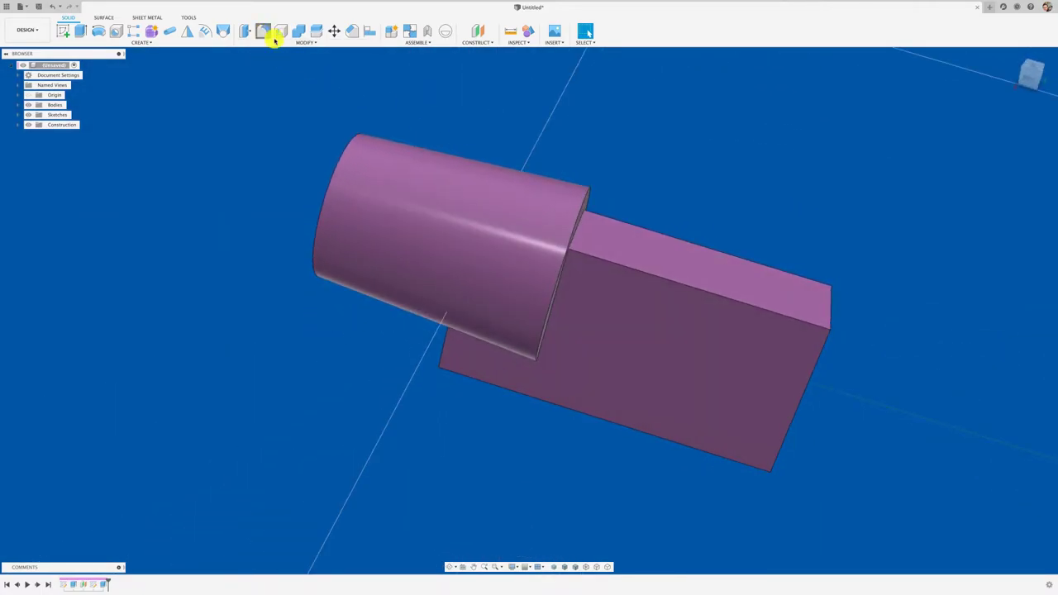
left_click(274, 38)
left_click(683, 285)
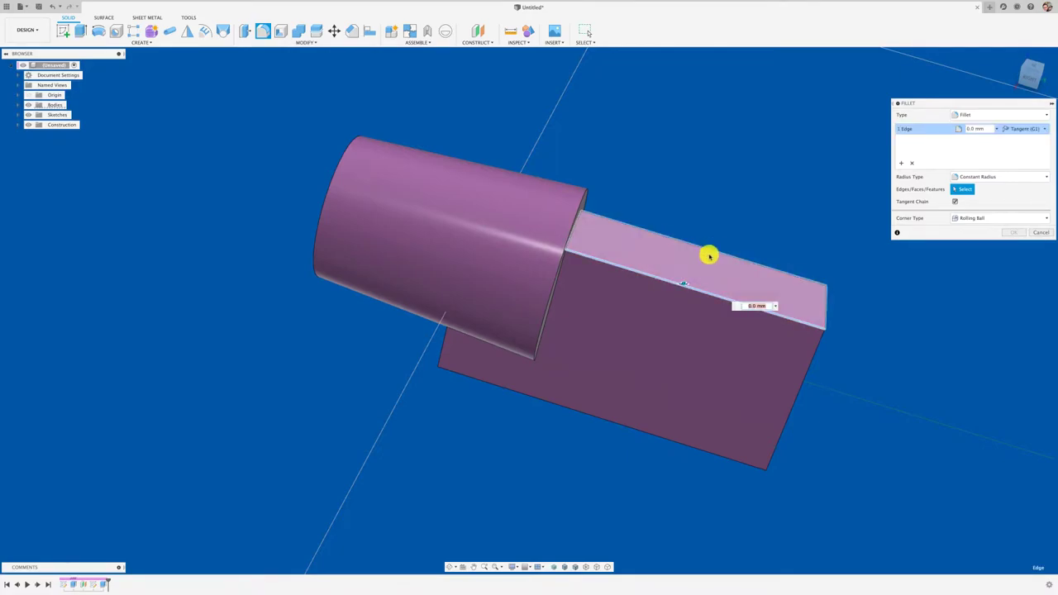
left_click(710, 251)
mouse_move(650, 438)
middle_mouse_down("shift")
mouse_move(597, 415)
mouse_move(607, 404)
middle_mouse_up("shift")
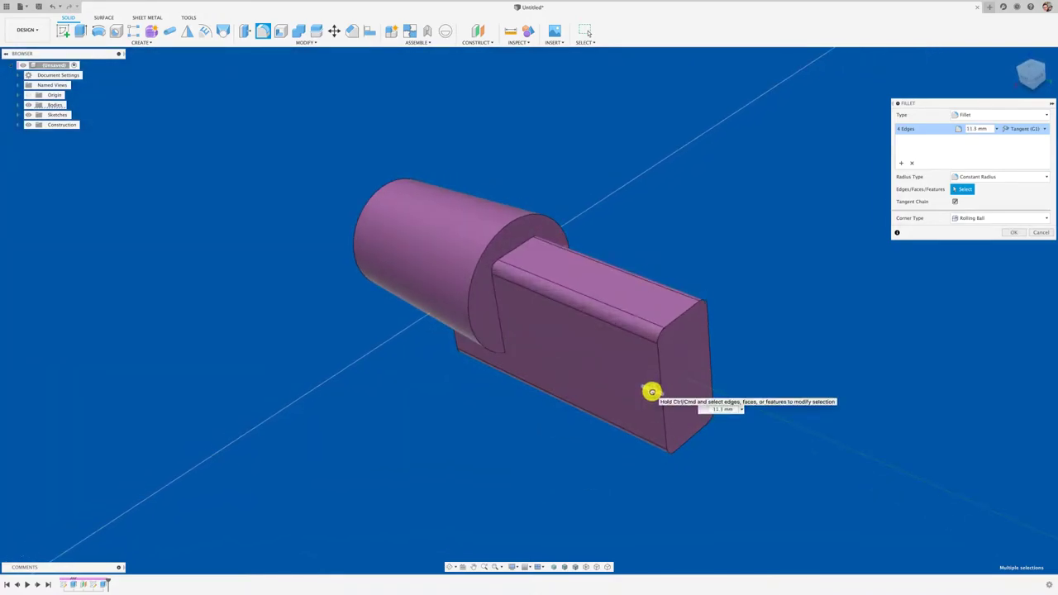
left_click_drag(652, 392, 650, 387)
left_click(1013, 232)
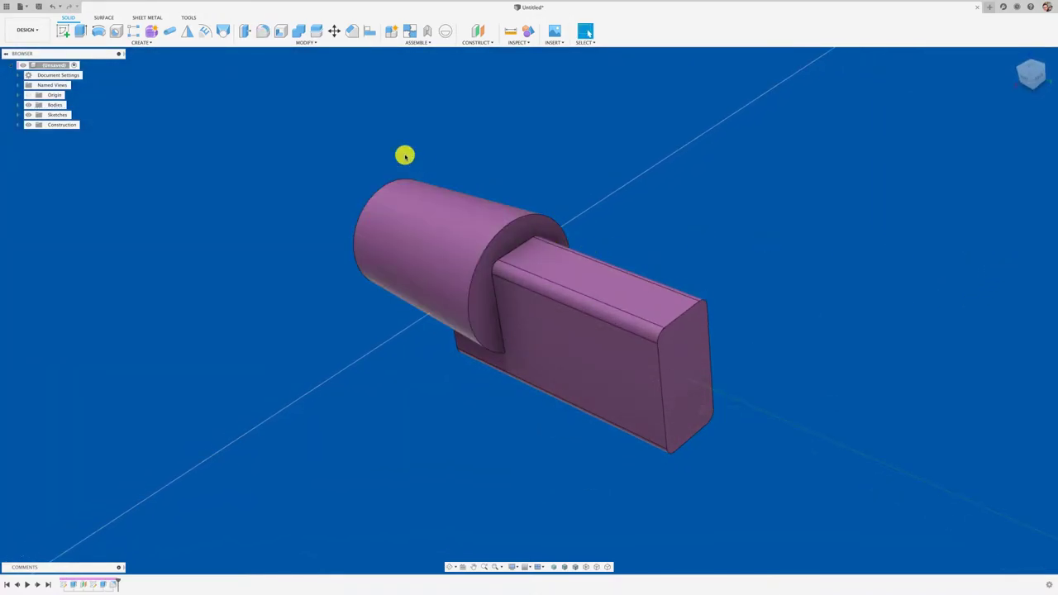
Step: Fillet the edge where the cylinder meets the box at 10 mm
left_click(263, 32)
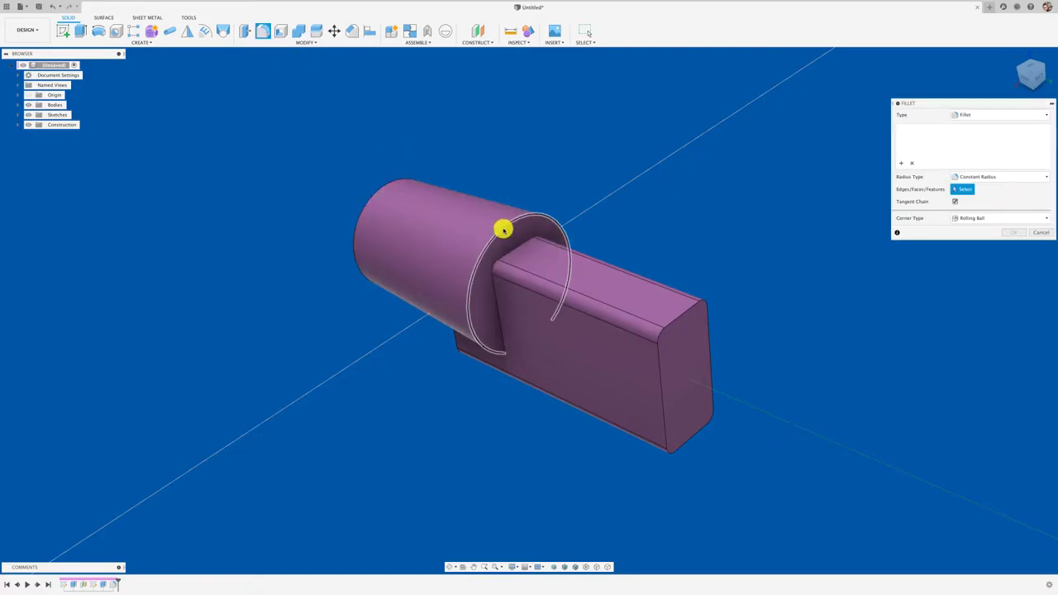
left_click(504, 226)
type("10")
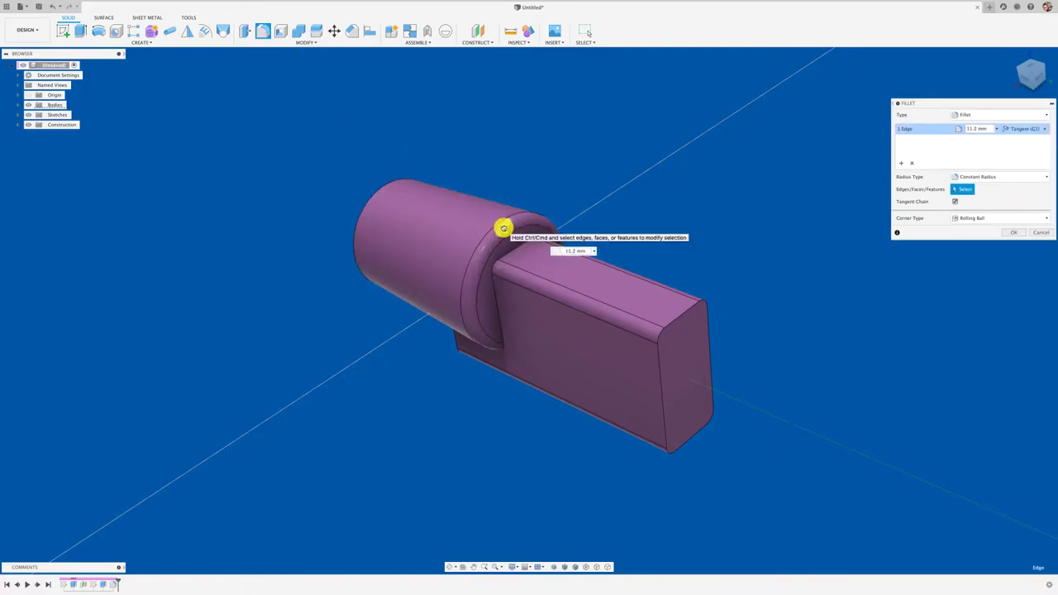
left_click(1012, 233)
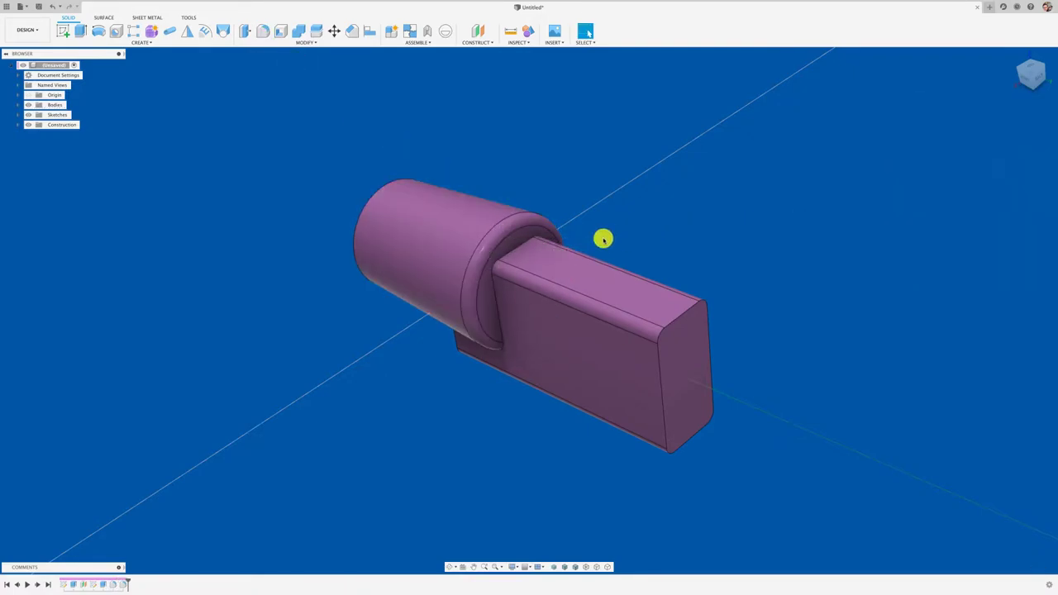
Step: Fillet the nine-edge chain around the joint at about 7.5 mm
left_click(264, 31)
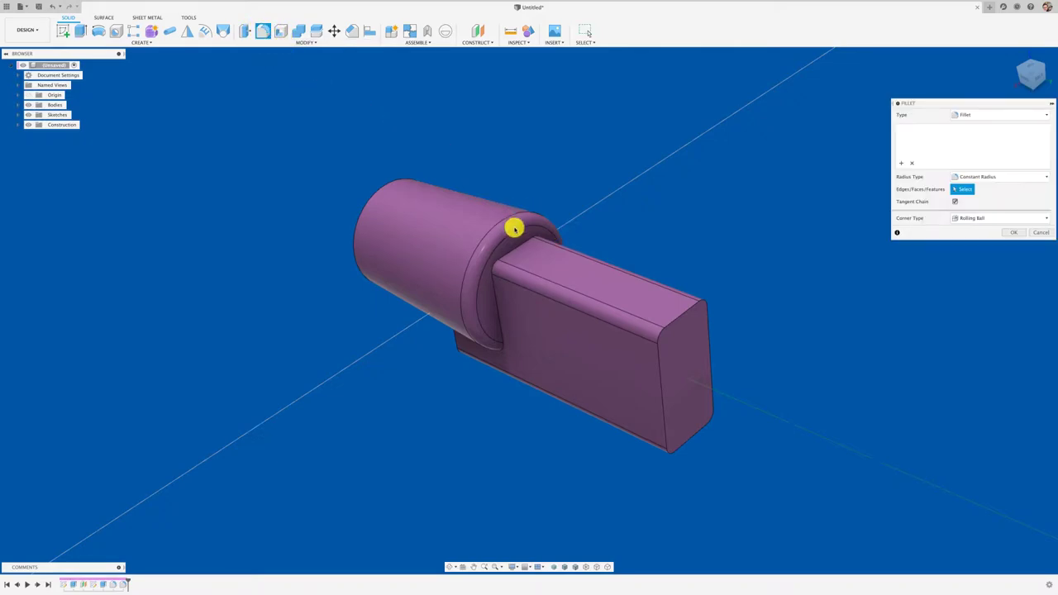
left_click(517, 261)
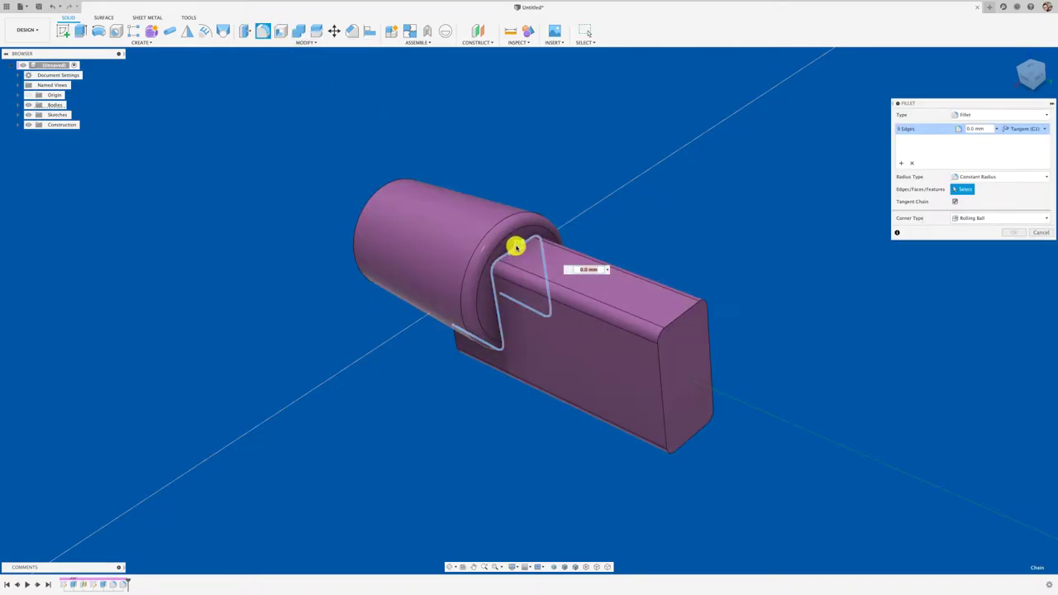
left_click_drag(519, 244, 517, 244)
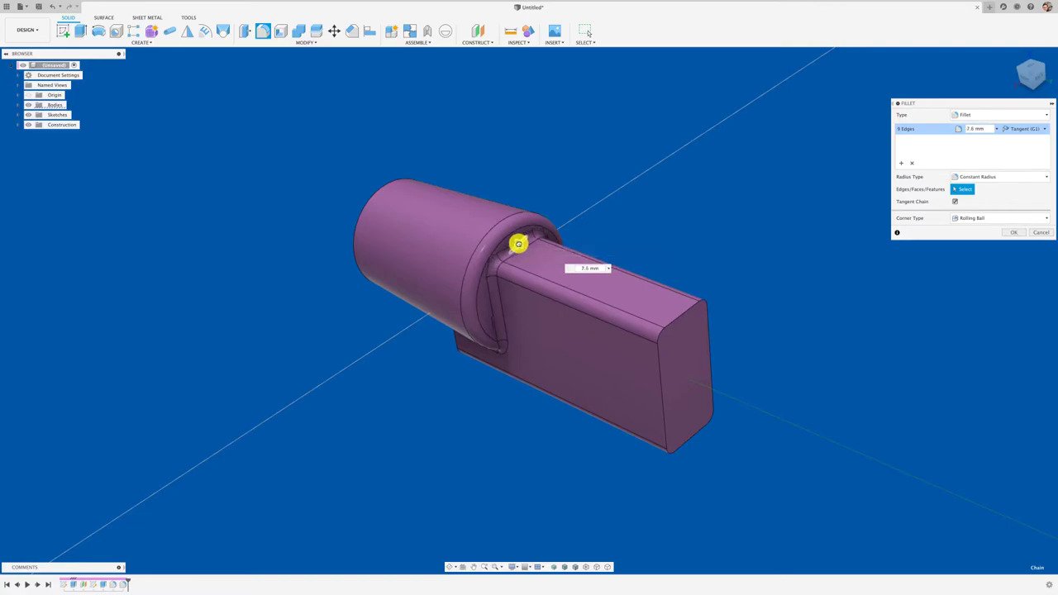
left_click(1006, 233)
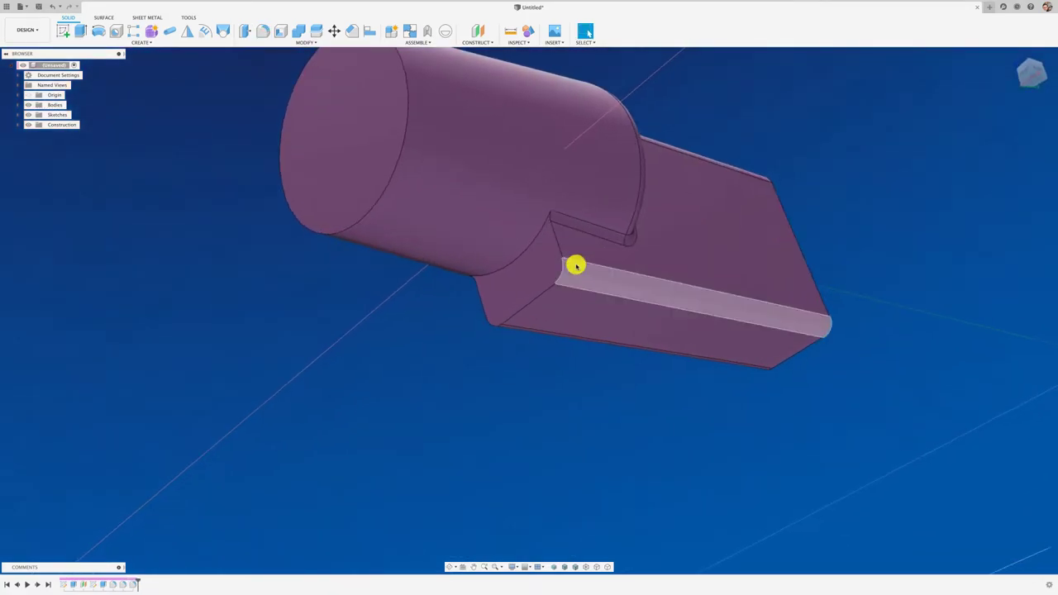
Step: Select the eight underside edges where the box meets the cylinder for a fillet
middle_click_drag(576, 265, 539, 226, "shift")
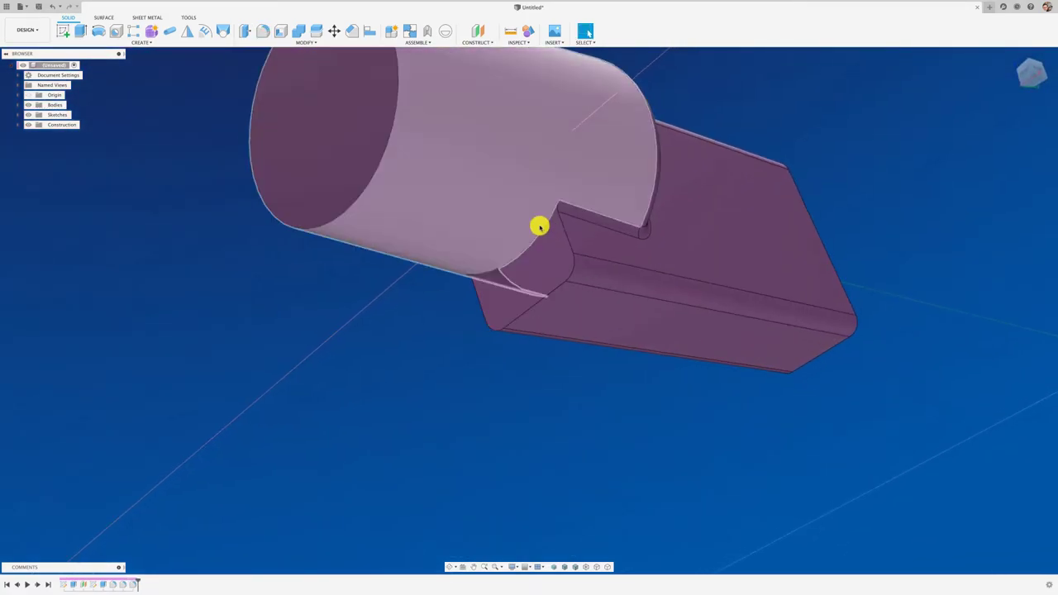
left_click(263, 31)
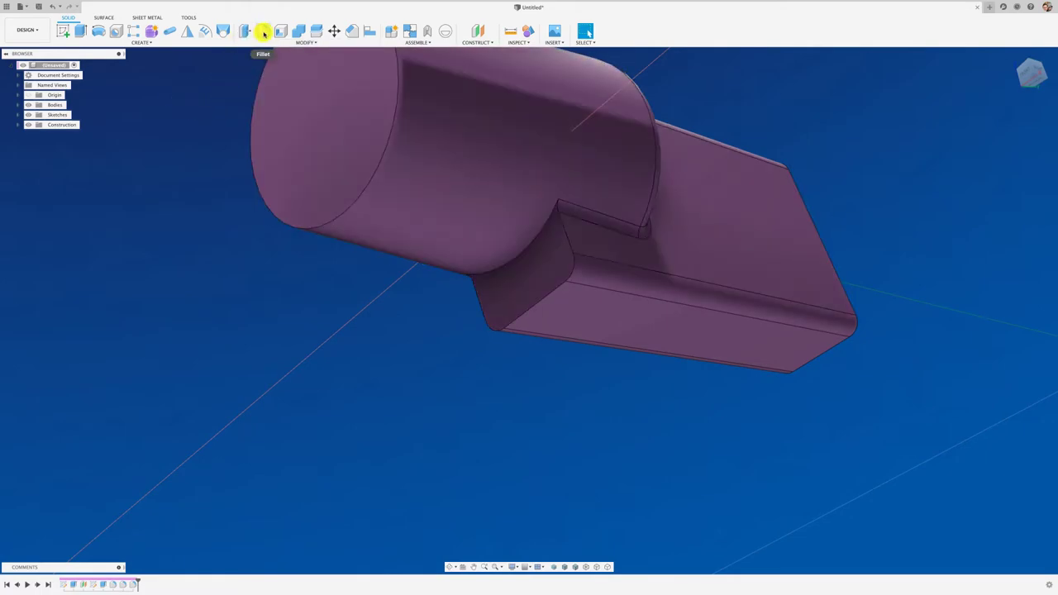
left_click(541, 234)
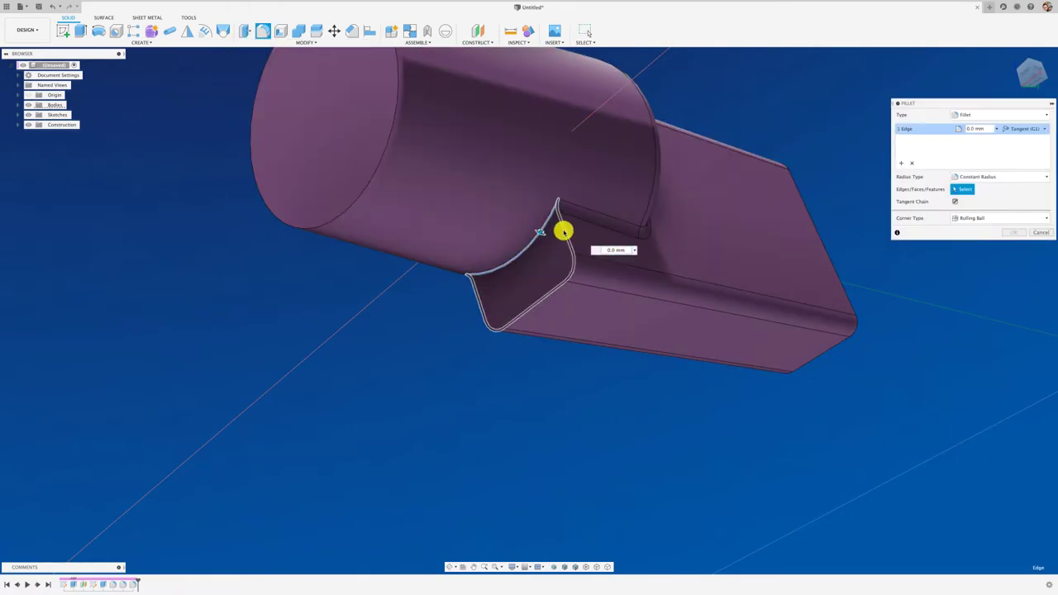
left_click(555, 230)
type("6.7")
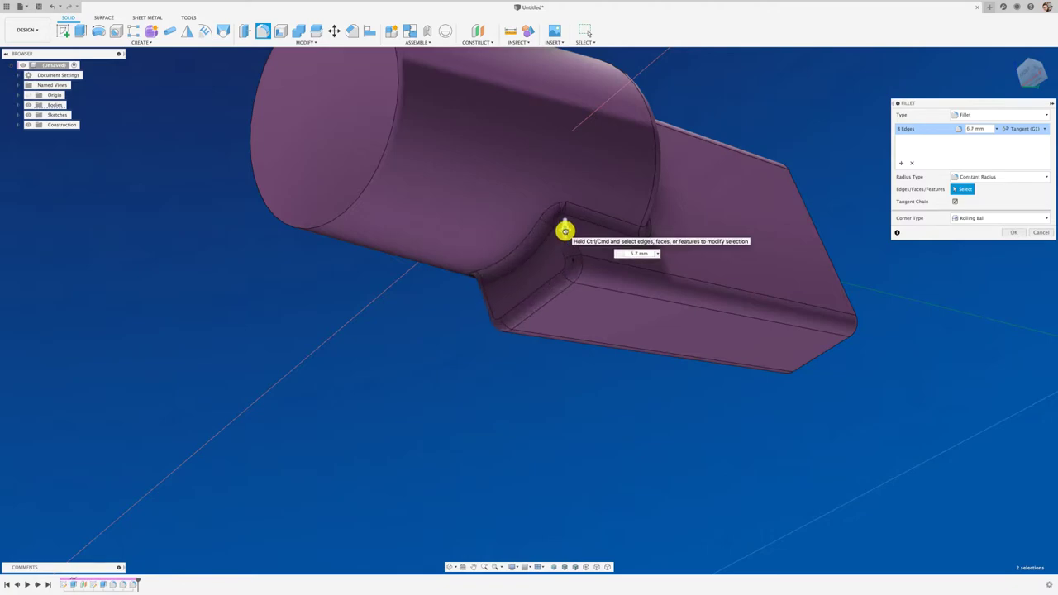
type("10.1")
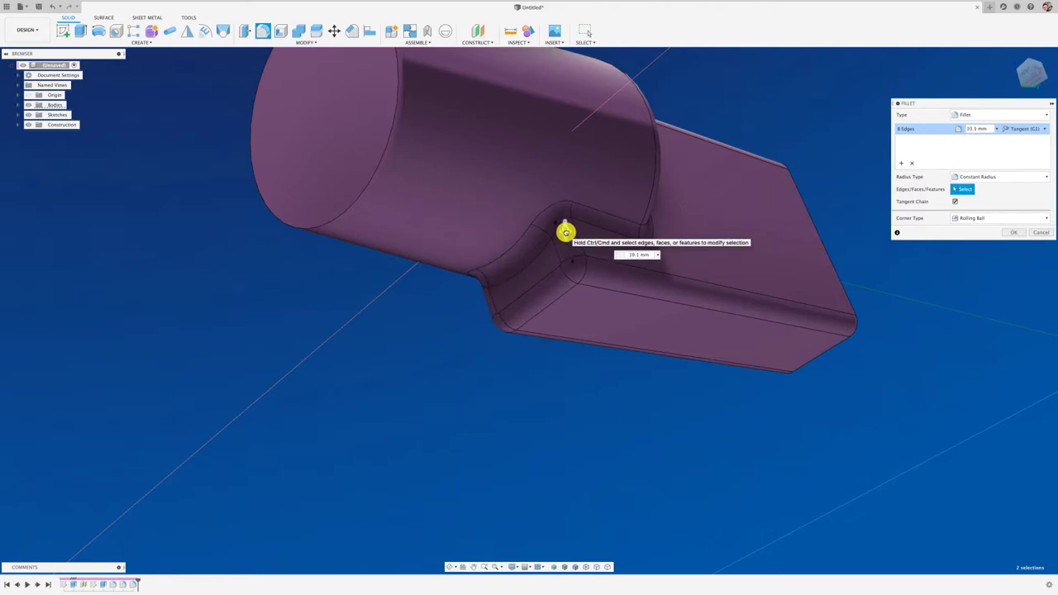
scroll(496, 355, "up", 10, "shift")
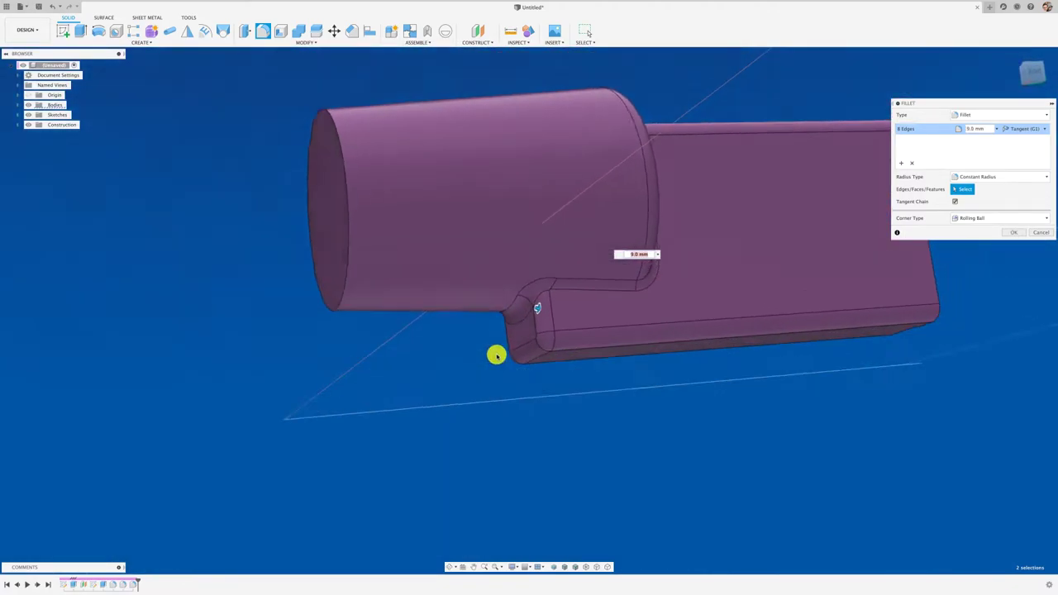
scroll(500, 334, "up", 3)
scroll(480, 279, "up", 3)
Step: Set the junction fillet radius to 11.5 mm and apply it
left_click_drag(501, 289, 489, 256)
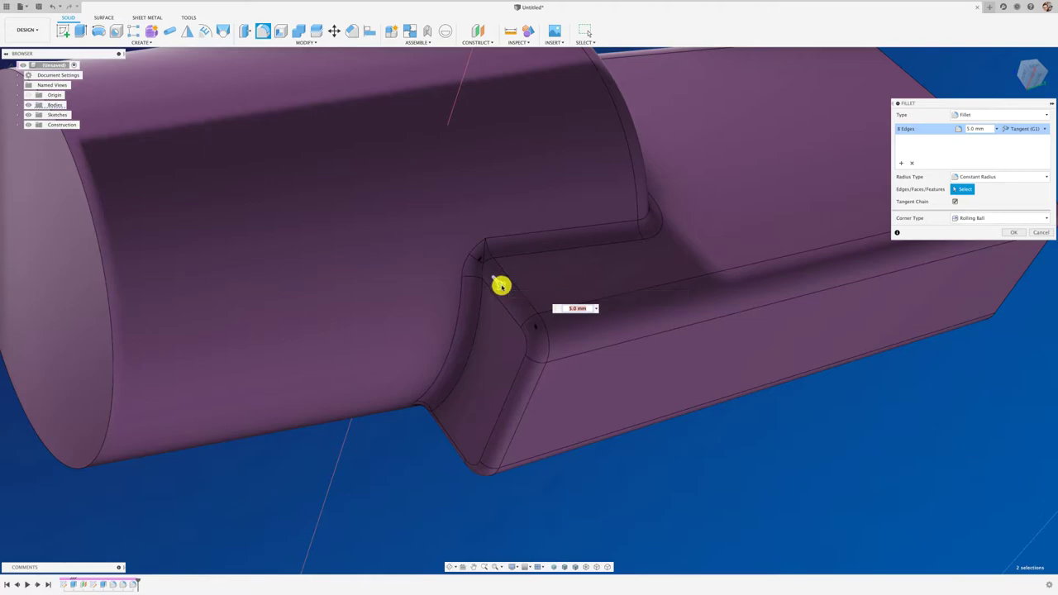
left_click_drag(500, 285, 507, 285)
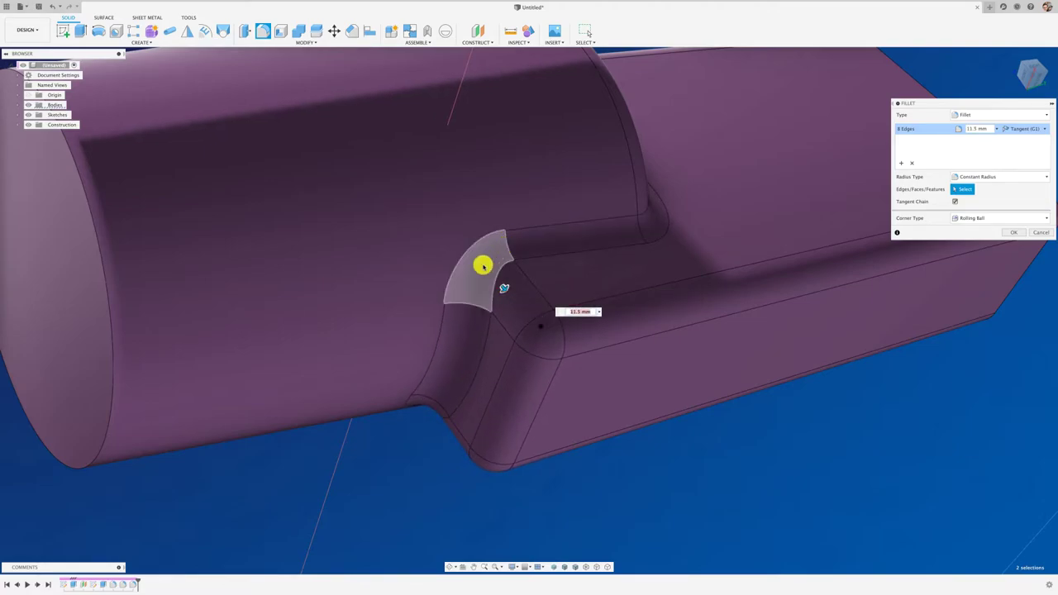
middle_click_drag(444, 372, 634, 334, "shift")
scroll(634, 334, "down", 2)
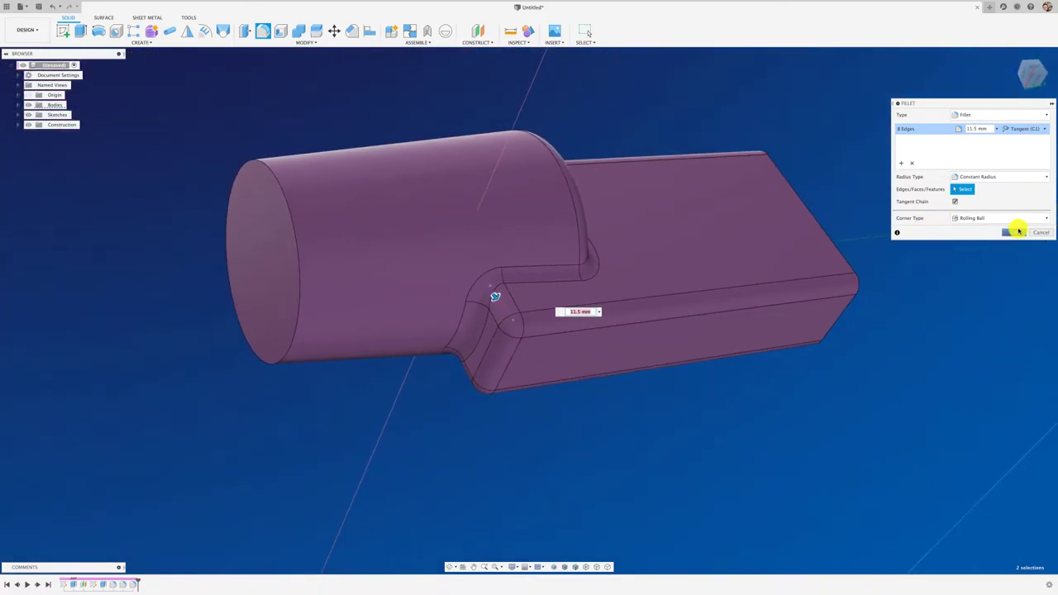
left_click(1014, 233)
mouse_move(765, 380)
middle_mouse_down("shift")
mouse_move(253, 113)
mouse_move(51, 30)
middle_mouse_up("shift")
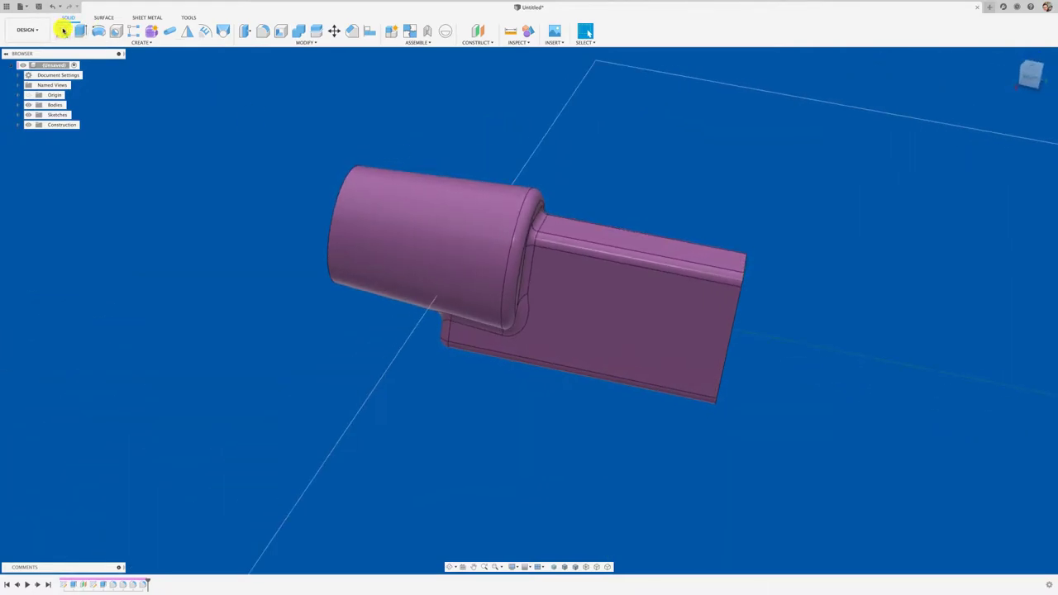
Step: Sketch a circle on the box's large flat side face
left_click(63, 31)
left_click(642, 322)
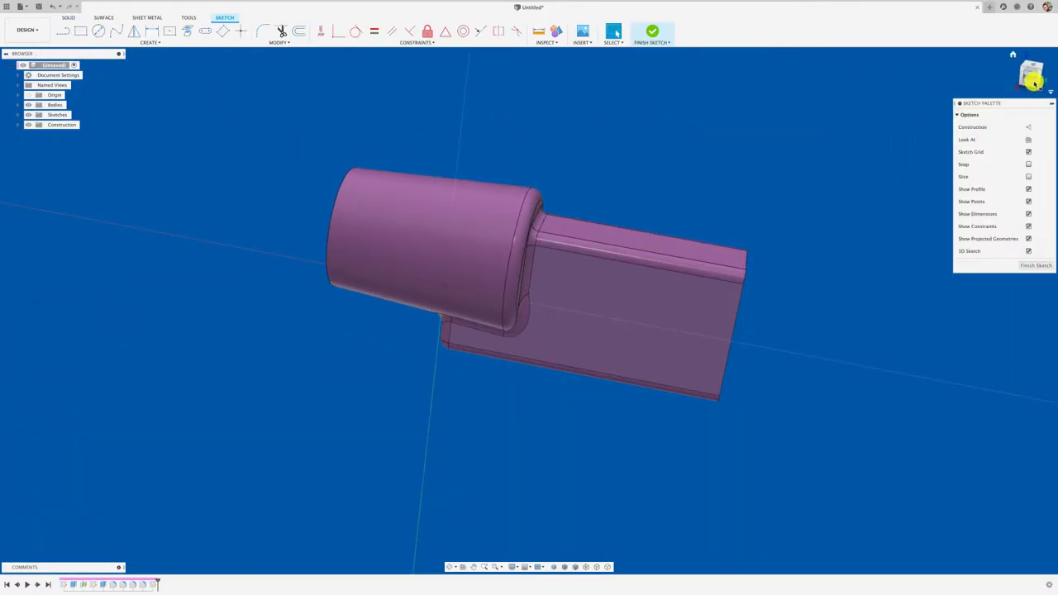
left_click(99, 31)
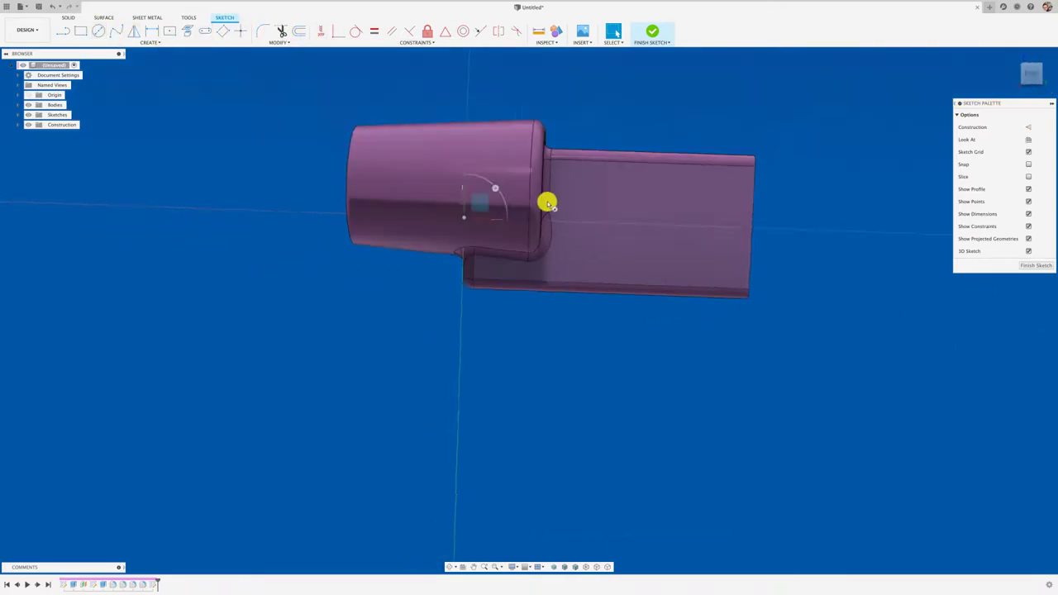
left_click(637, 216)
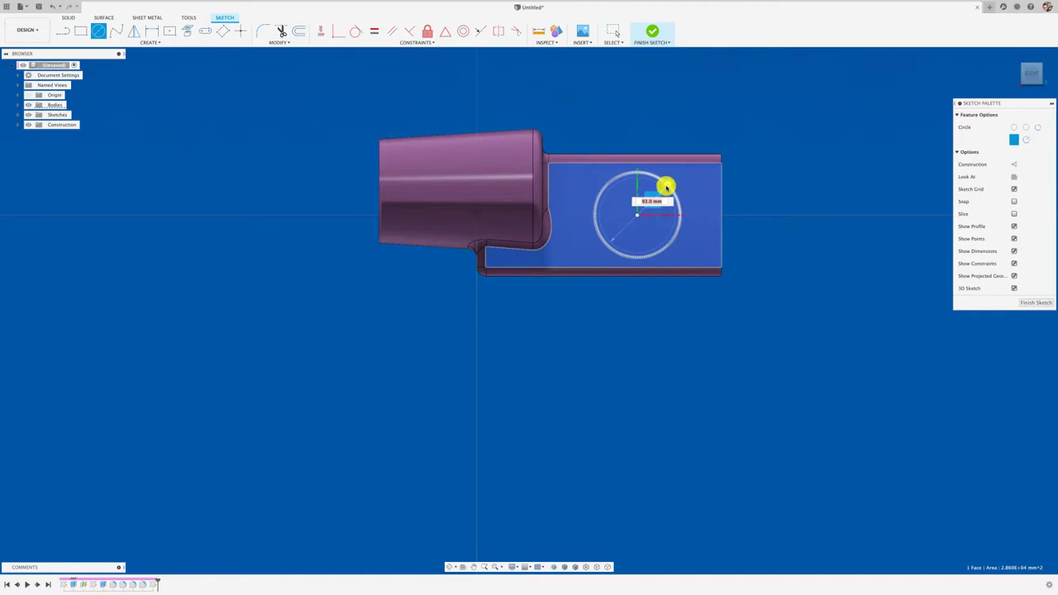
left_click(671, 196)
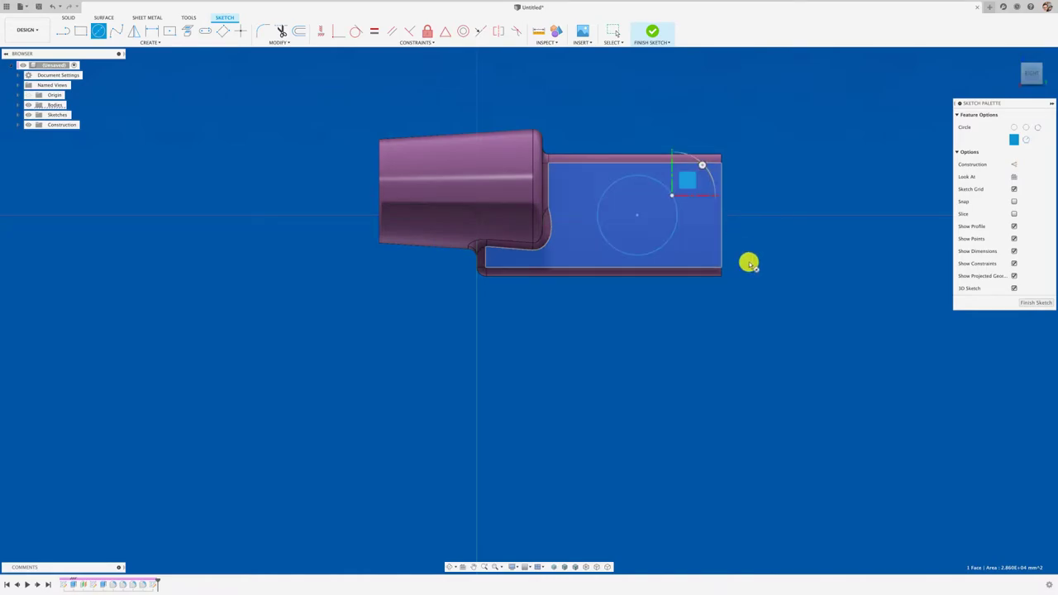
Step: Extrude the circle 36.4 mm into a boss joined to the body
middle_click_drag(749, 262, 748, 265, "shift")
key("e")
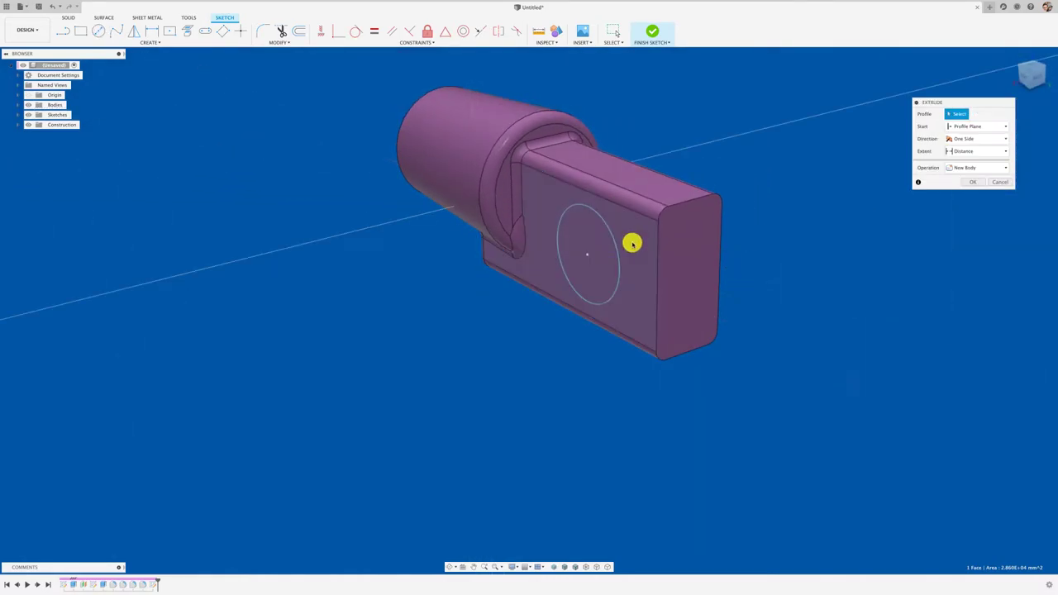
left_click(596, 275)
left_click_drag(580, 257, 549, 268)
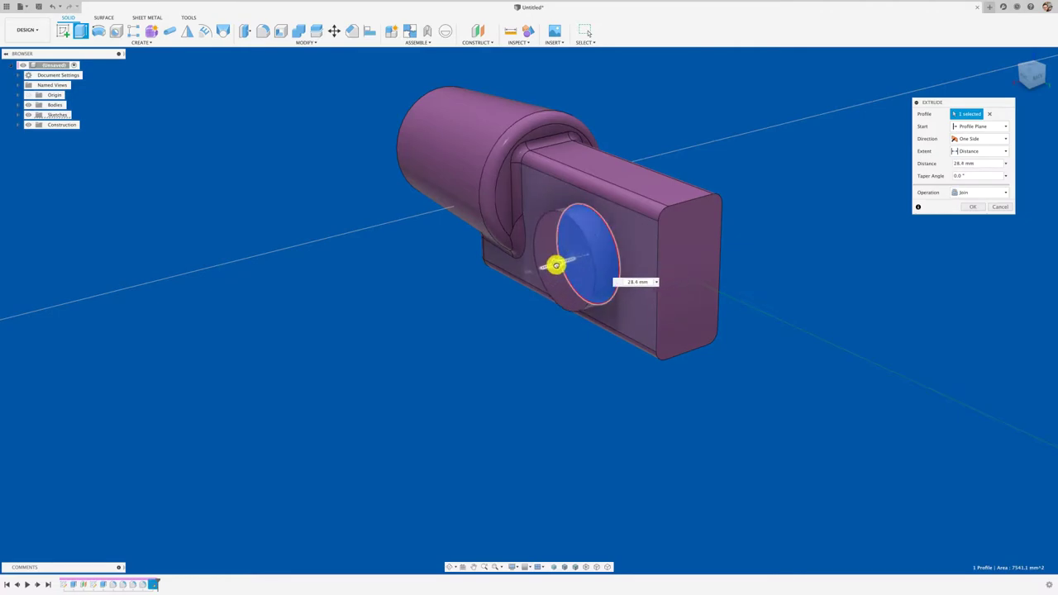
left_click(973, 213)
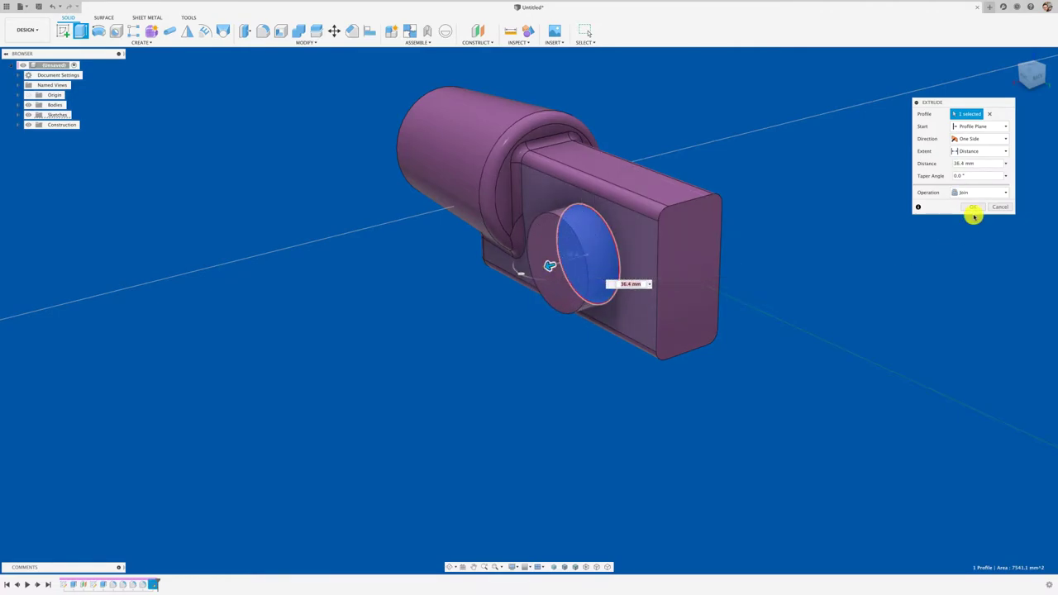
mouse_move(626, 264)
middle_mouse_down("shift")
mouse_move(421, 286)
mouse_move(166, 85)
mouse_move(79, 39)
middle_mouse_up("shift")
Step: Sketch a small circle on the boss end and extrude it 26.6 mm with -8.9° taper, joined
left_click(62, 30)
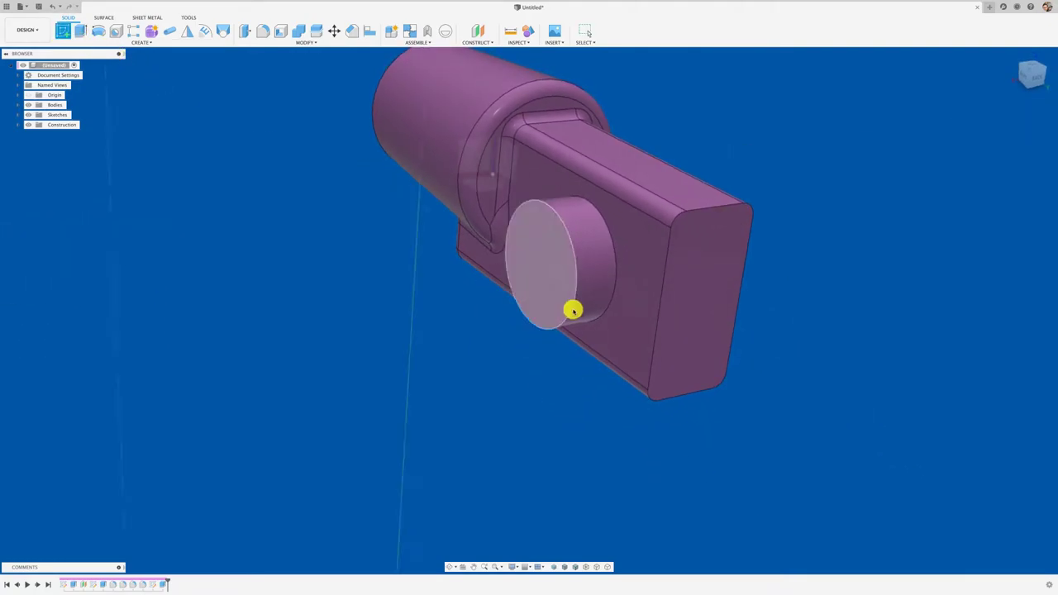
left_click(538, 287)
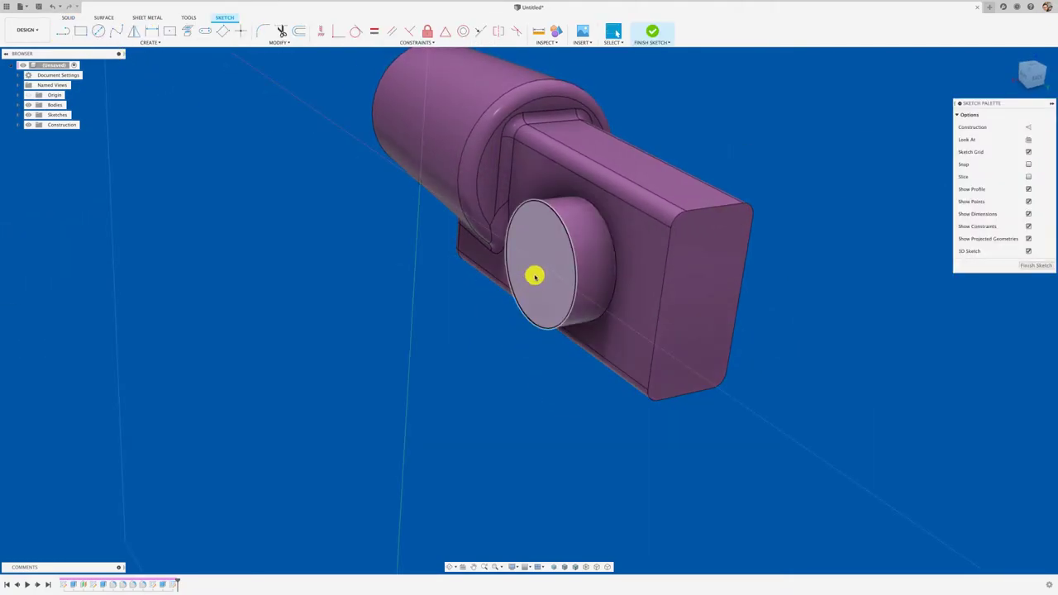
left_click(99, 30)
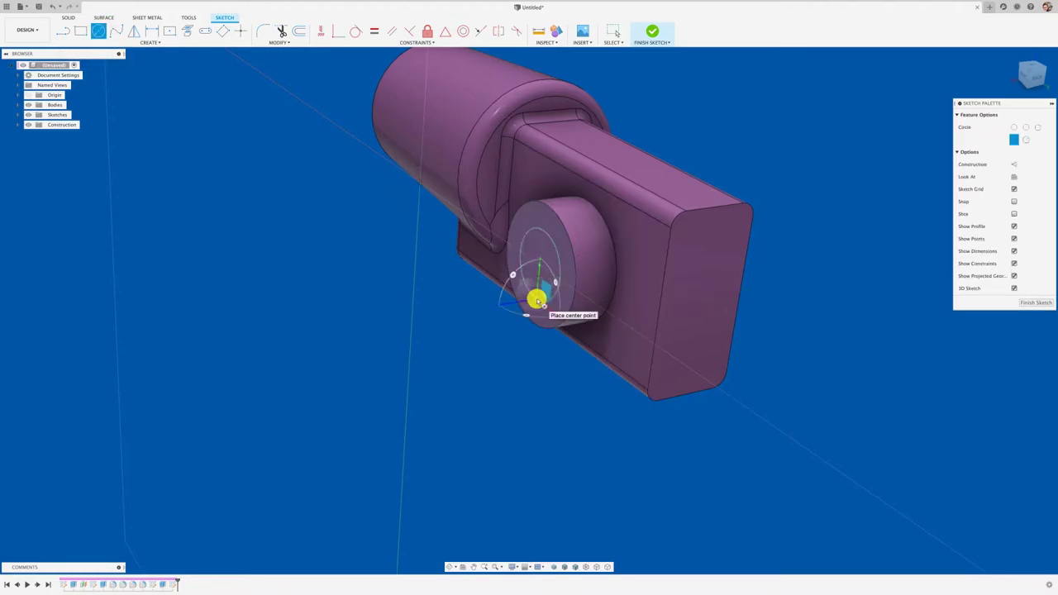
key("e")
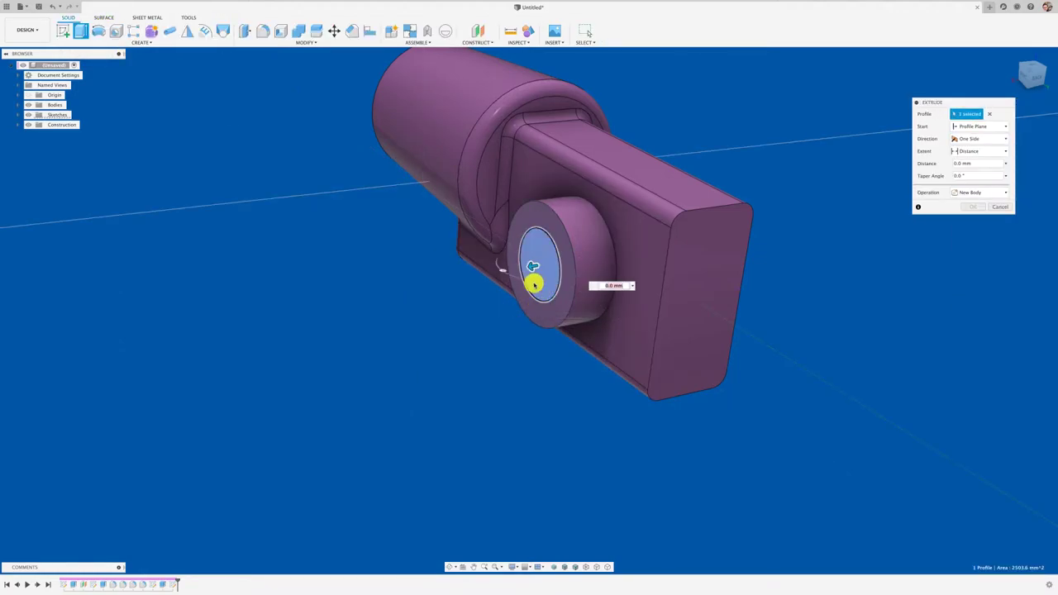
left_click_drag(531, 267, 505, 273)
middle_click_drag(500, 275, 396, 367, "shift")
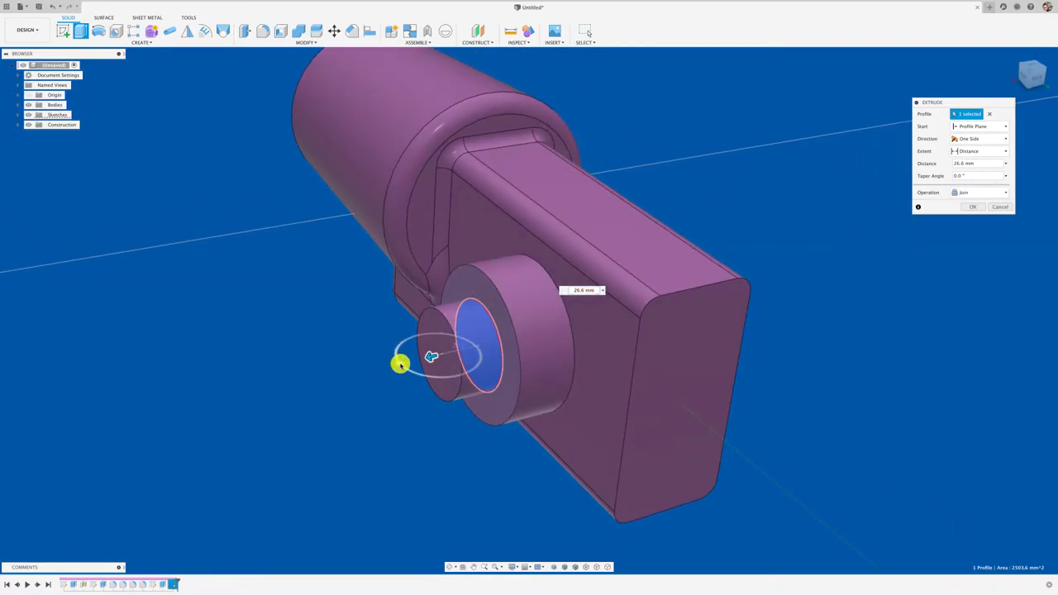
left_click_drag(399, 363, 401, 367)
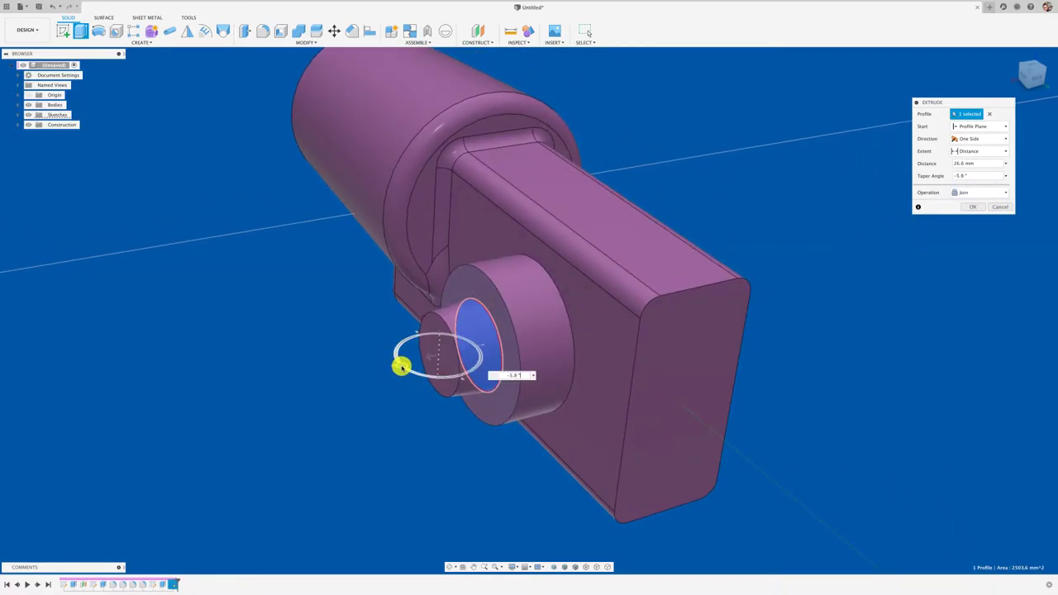
left_click(976, 208)
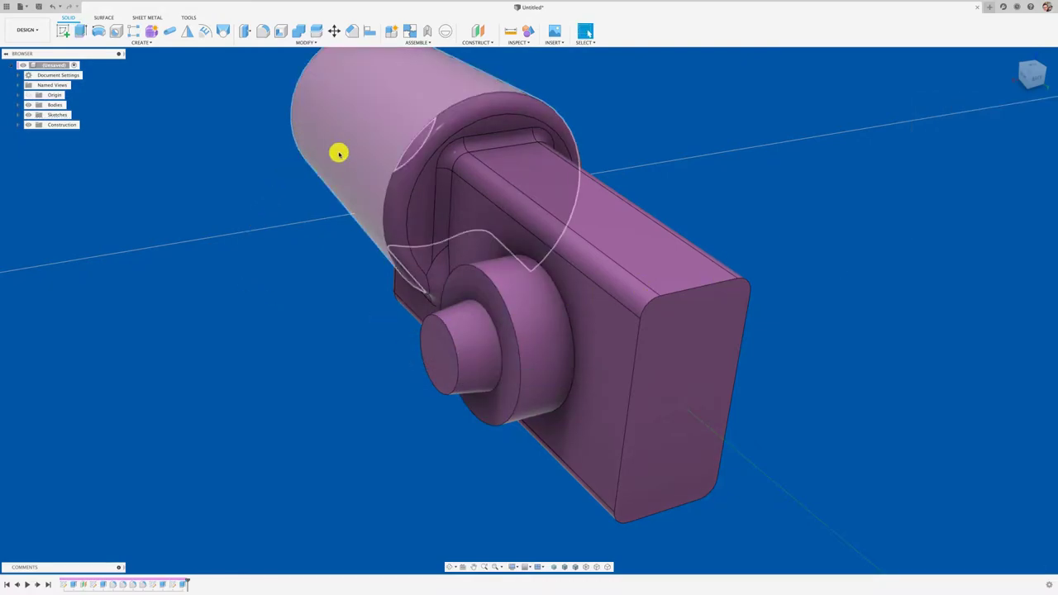
Step: Fillet the large boss's base and outer circular edges at 7.0 mm
left_click(263, 31)
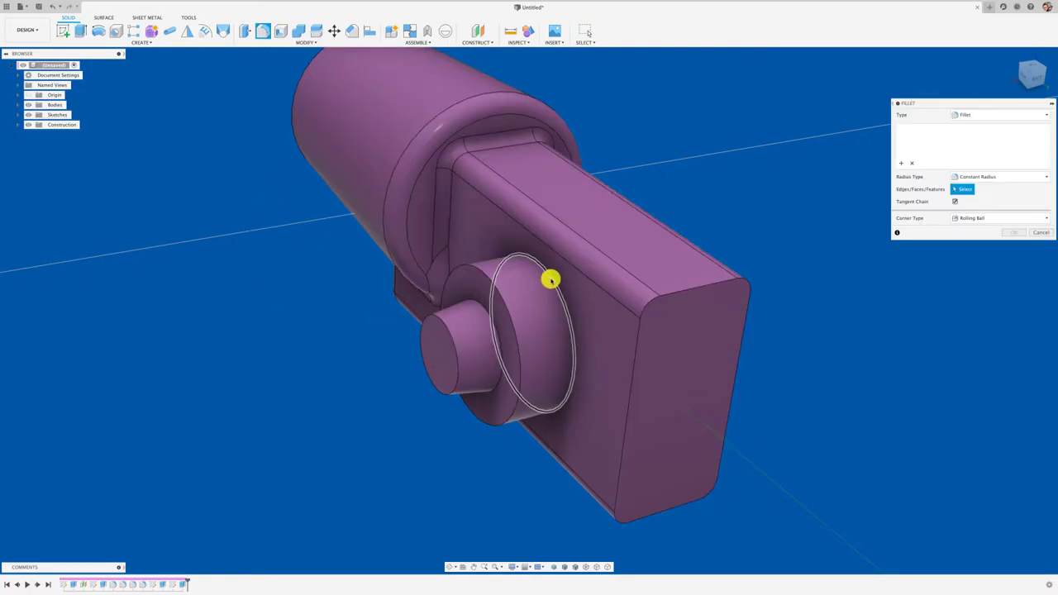
left_click(549, 279)
left_click(504, 306)
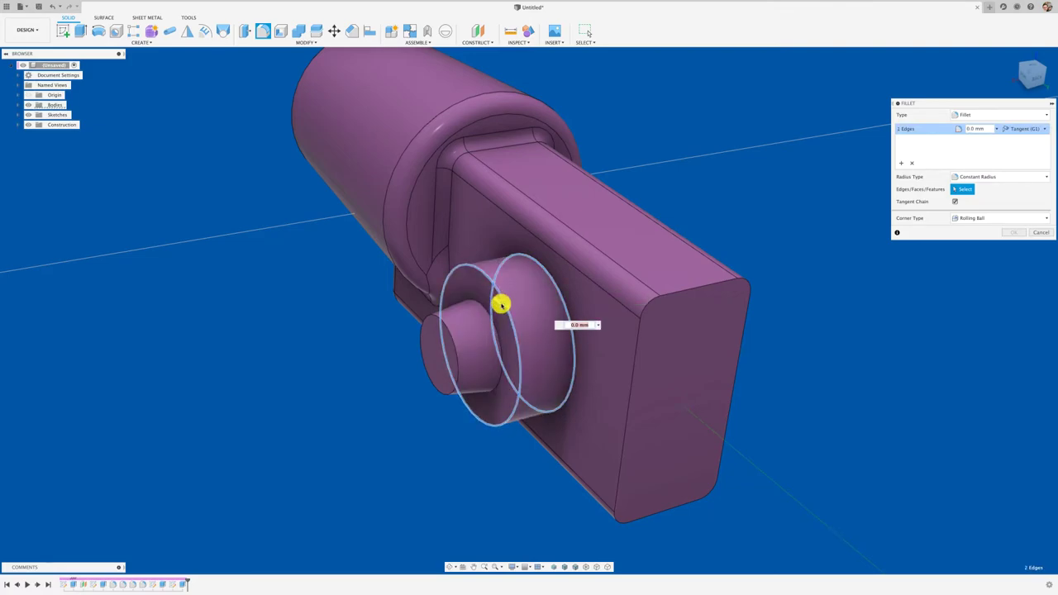
left_click_drag(503, 304, 488, 313)
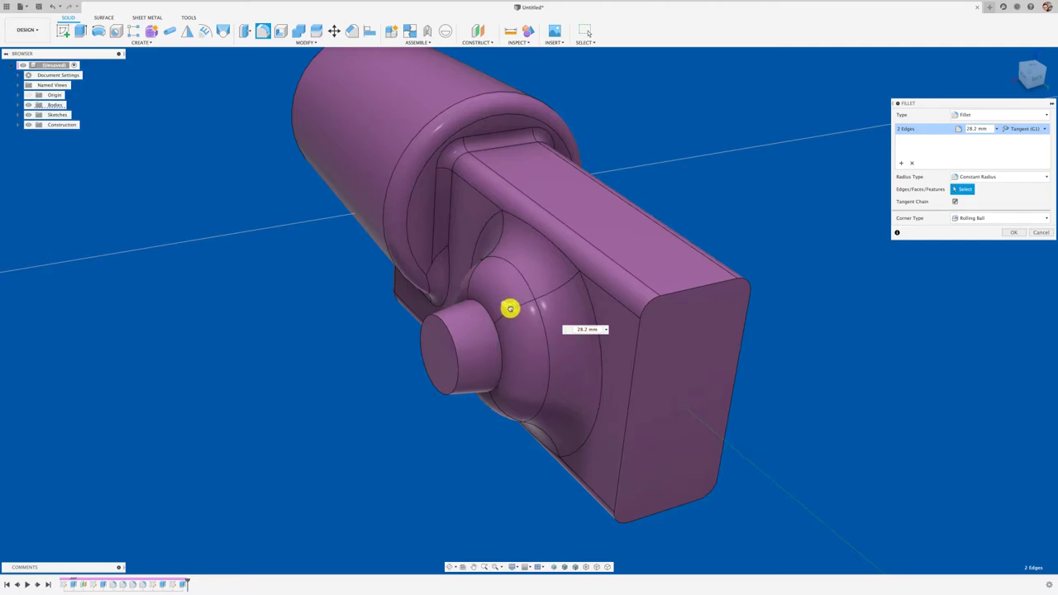
left_click_drag(510, 308, 529, 300)
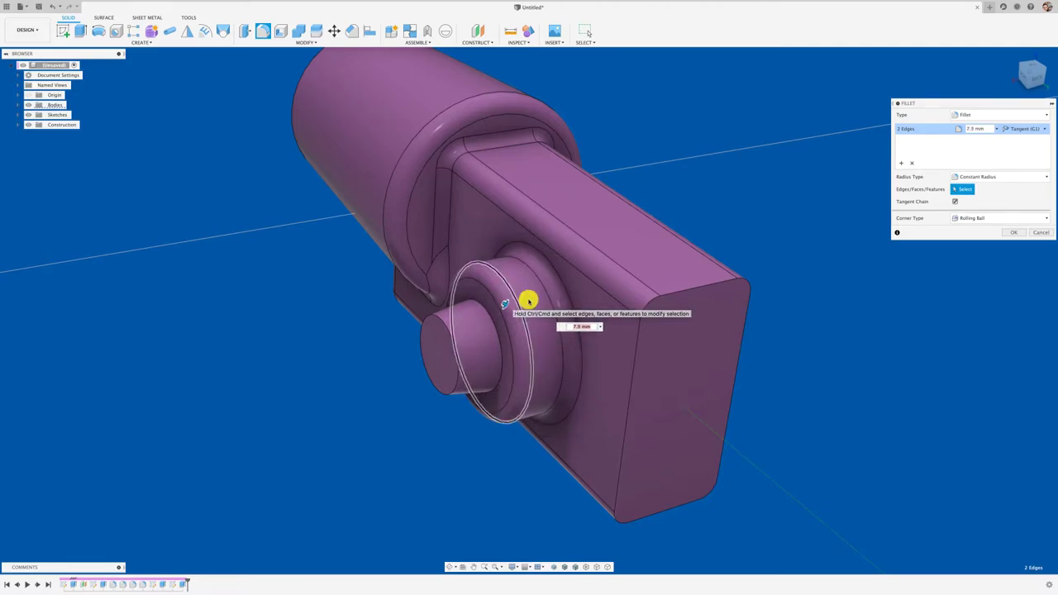
left_click(1014, 234)
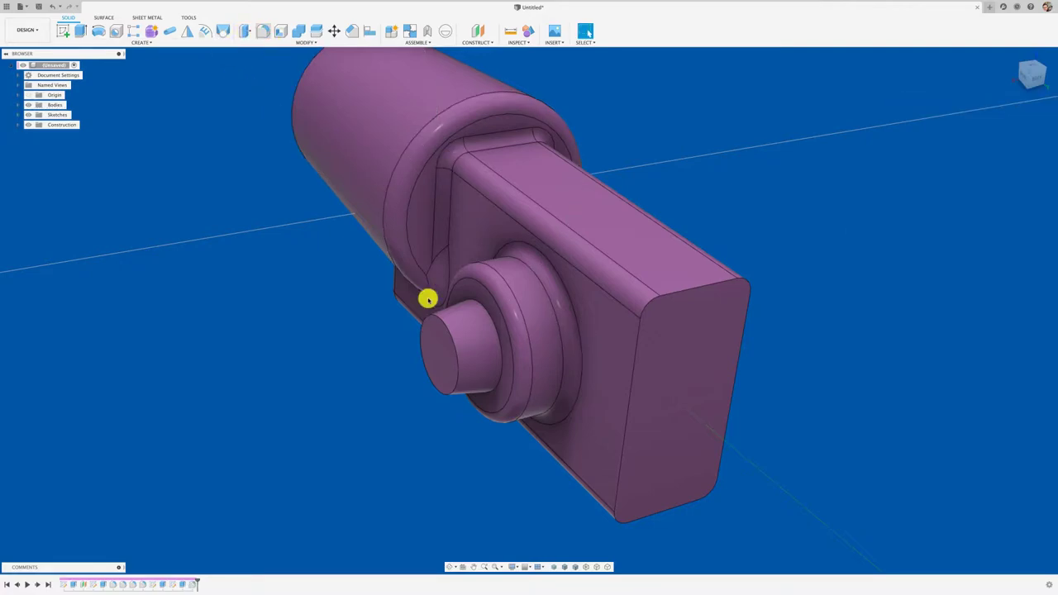
Step: Fillet the small boss's base edge at 6.0 mm and bring the whole model back into view
key("f")
left_click(492, 327)
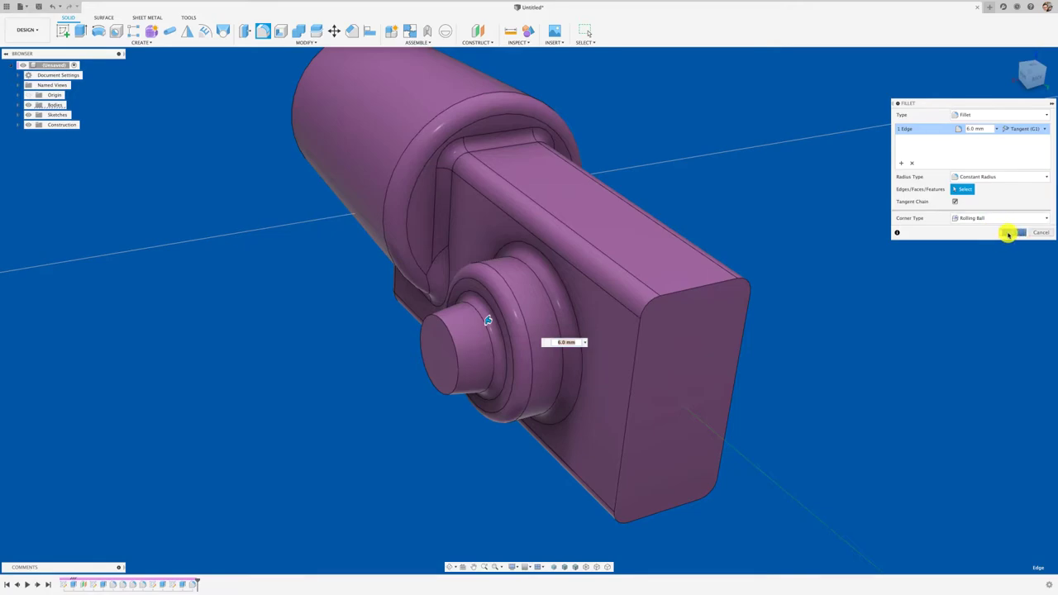
left_click(1008, 234)
key("shift+F6")
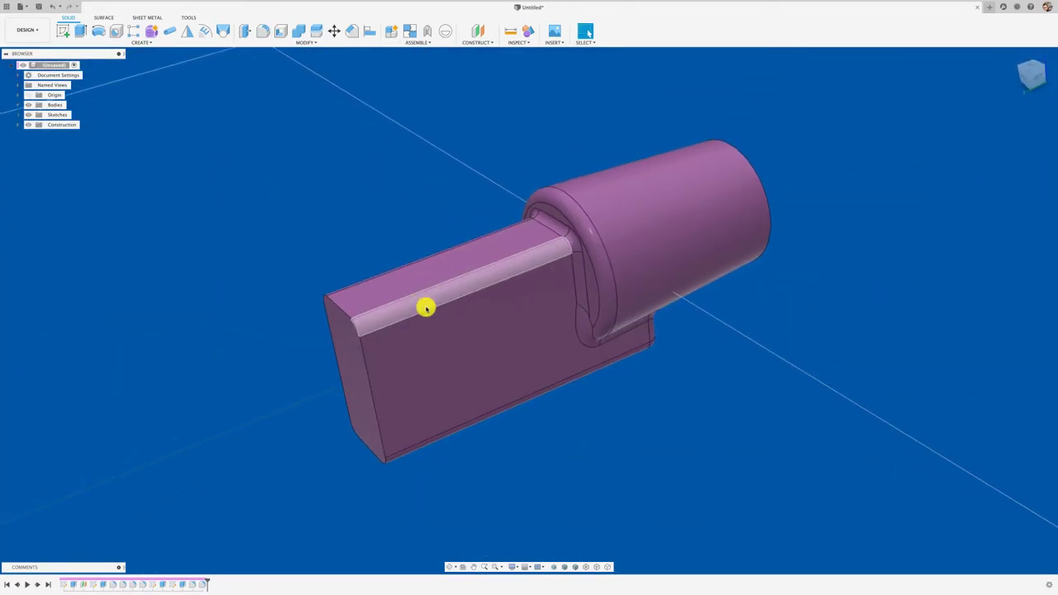
middle_click_drag(426, 308, 380, 322, "shift")
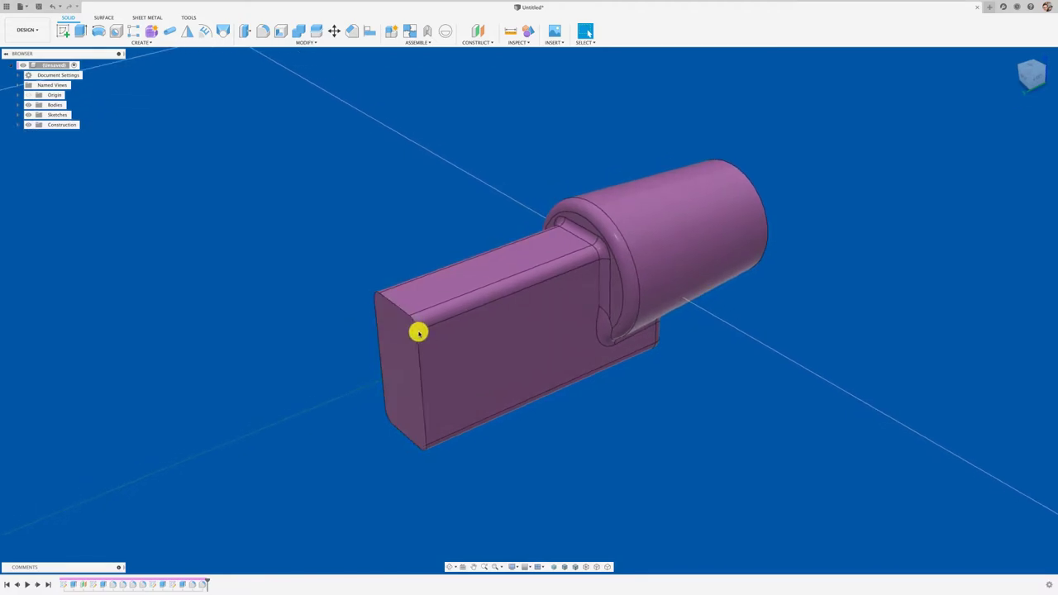
Step: Sketch a centred rectangle on the block's end face near its top edge
left_click(63, 32)
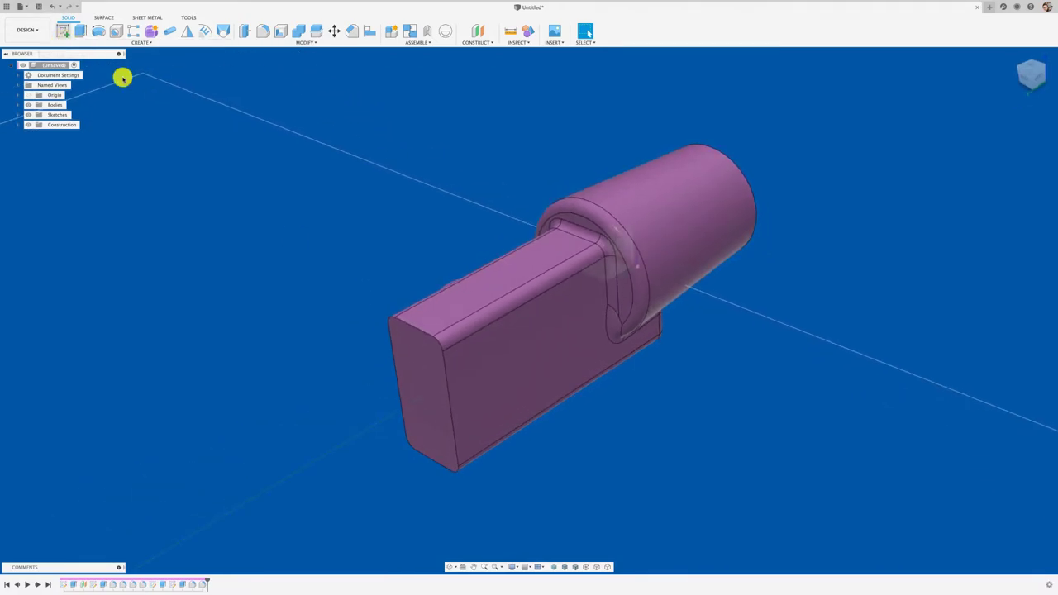
left_click(415, 357)
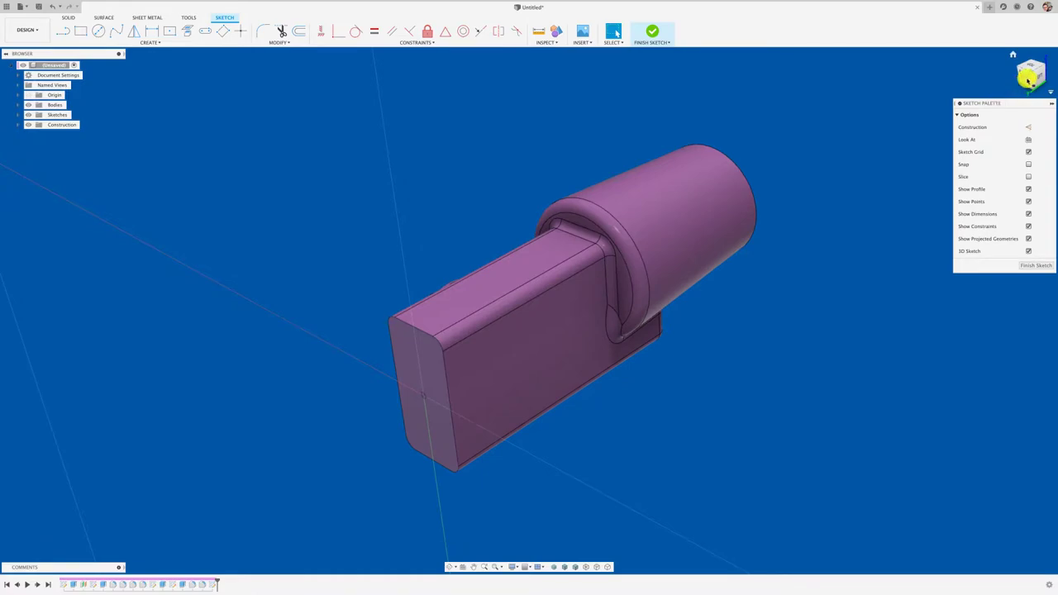
left_click(1028, 78)
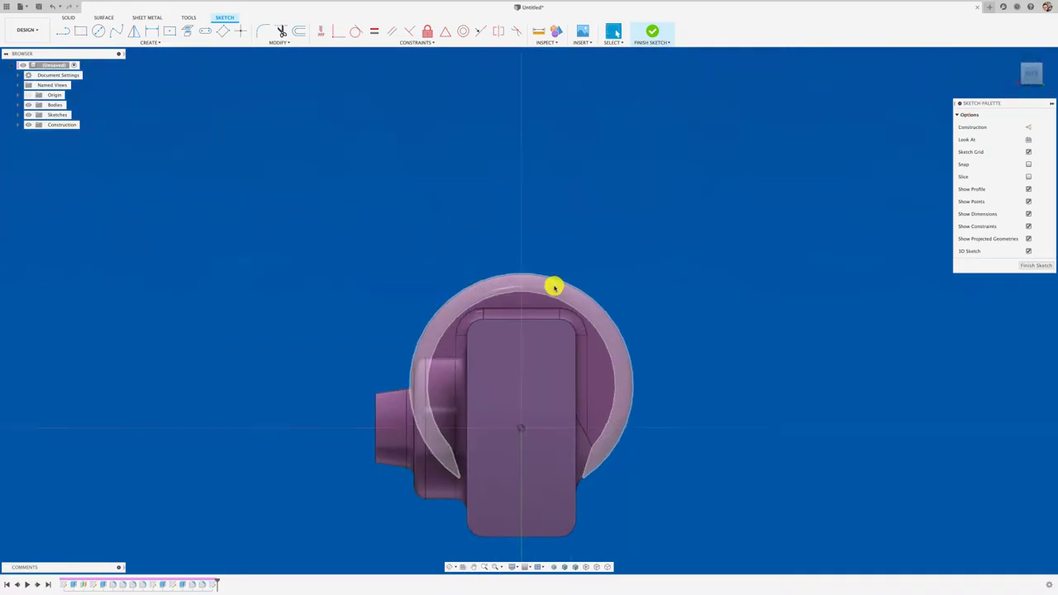
left_click(172, 35)
left_click(520, 319)
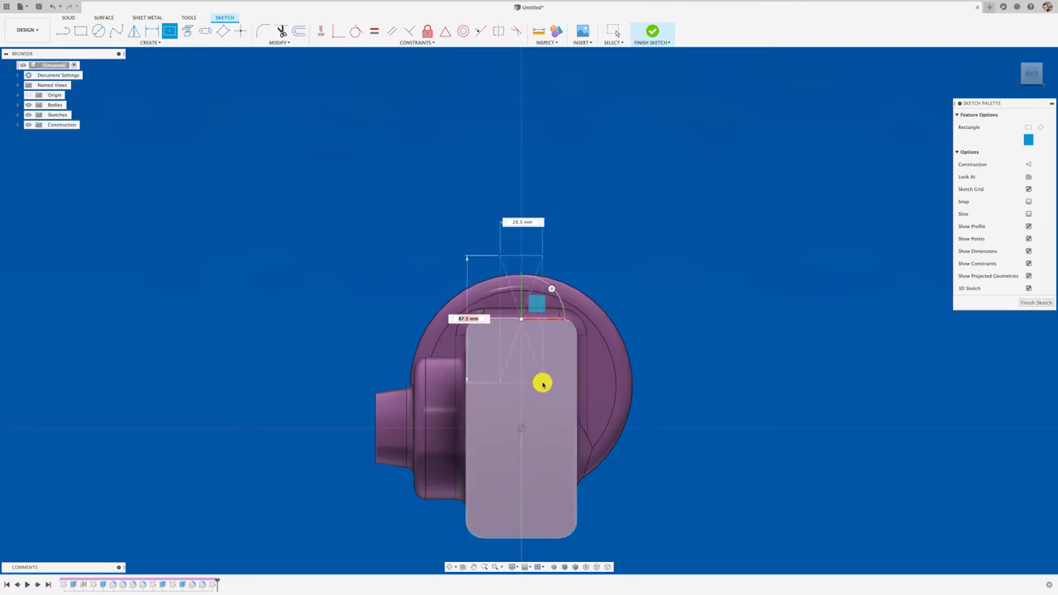
left_click(542, 385)
middle_click_drag(542, 384, 740, 347, "shift")
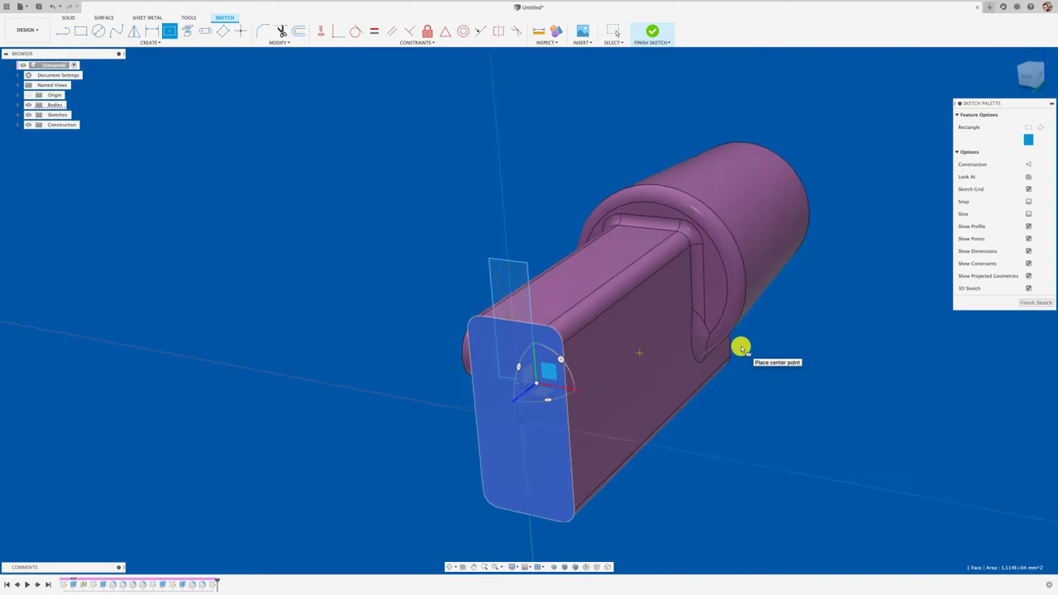
Step: Extrude the slot rectangle as a cut 70.7 mm deep into the block
key("e")
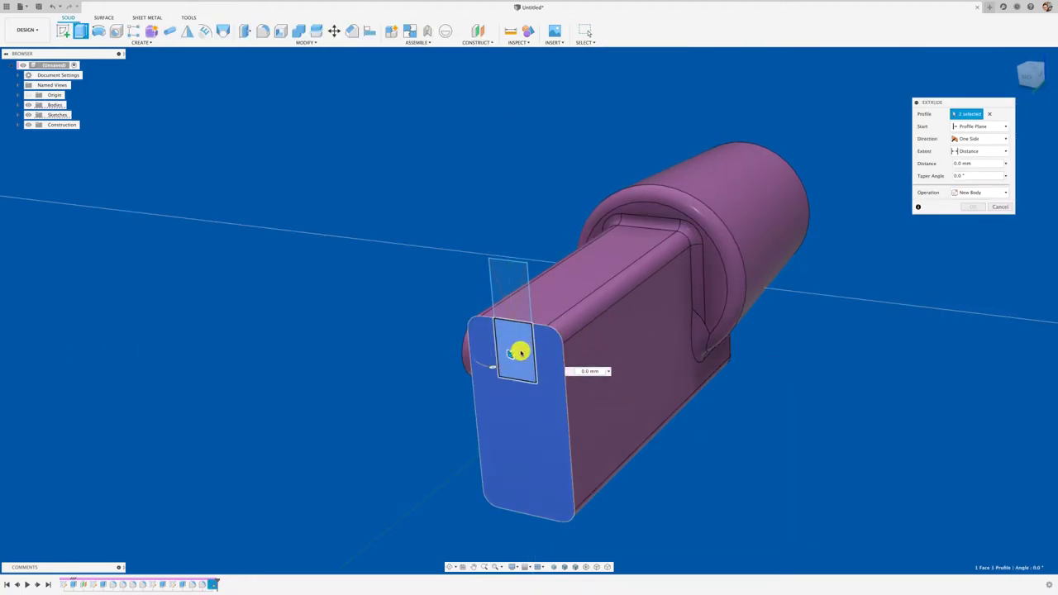
left_click_drag(511, 356, 514, 360)
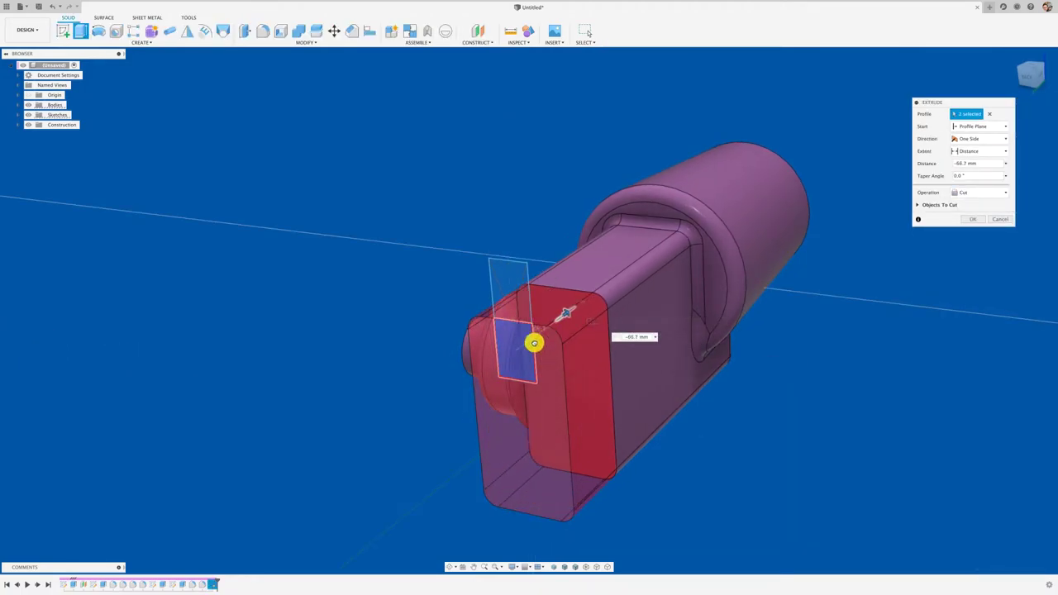
left_click(1007, 208)
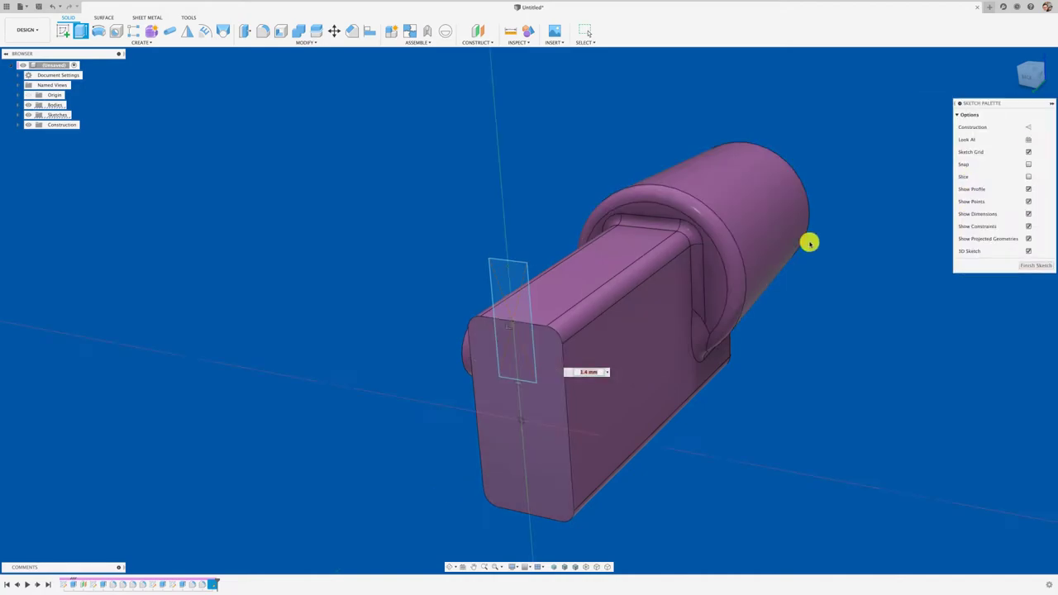
key("e")
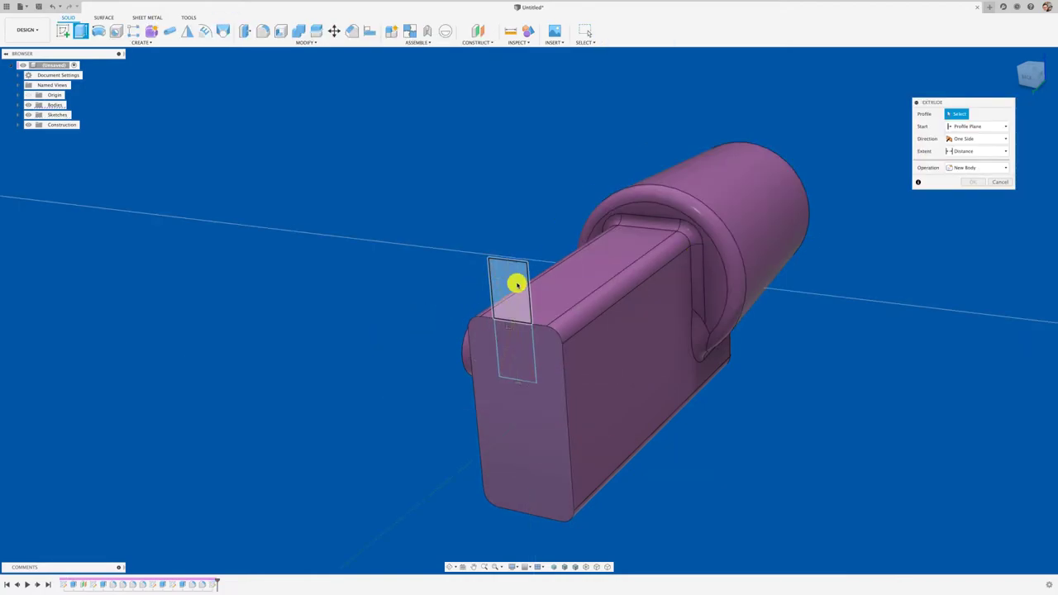
left_click(510, 343)
left_click_drag(511, 356, 555, 322)
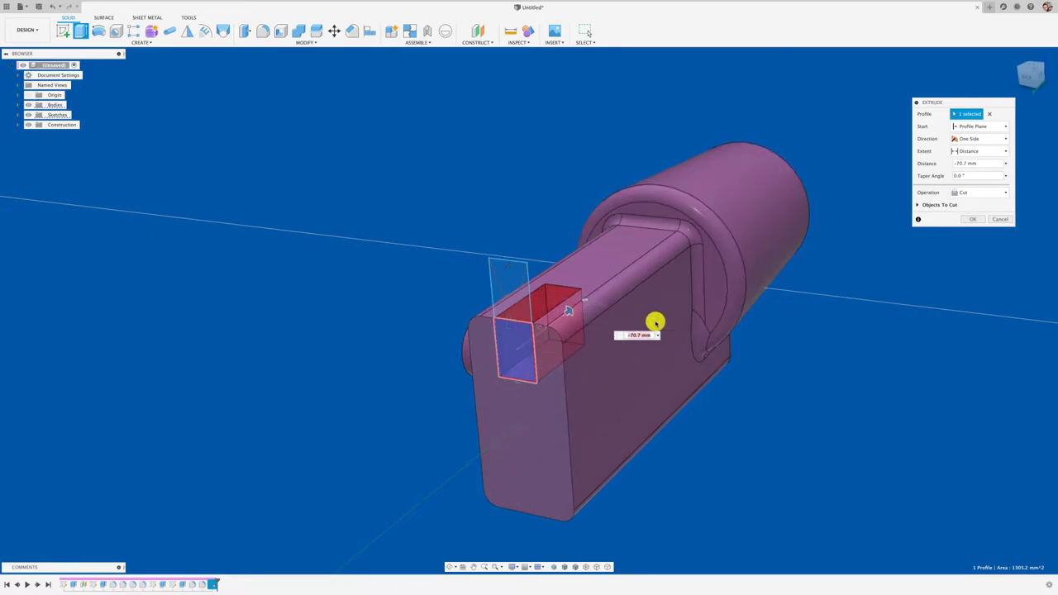
middle_click_drag(654, 321, 943, 234, "shift")
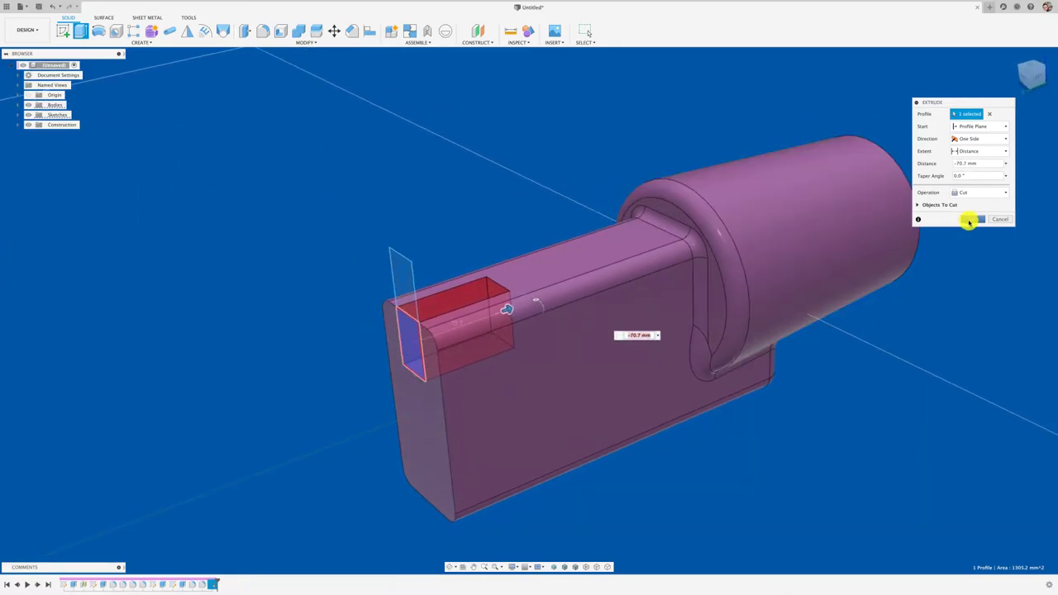
left_click(968, 220)
mouse_move(606, 236)
middle_mouse_down("shift")
mouse_move(283, 204)
mouse_move(298, 194)
middle_mouse_up("shift")
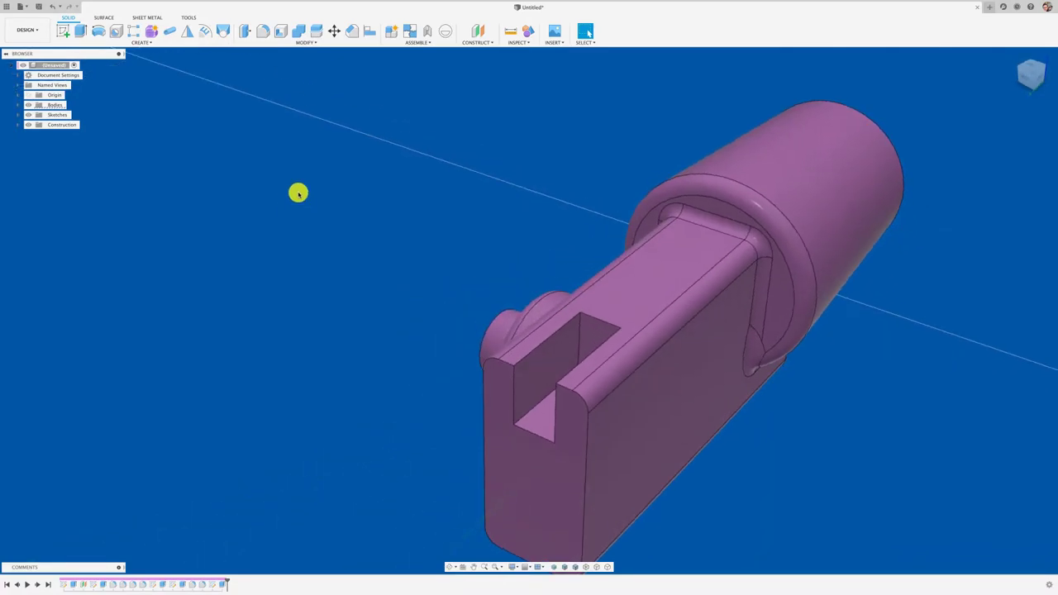
Step: Fillet the front-face edge chain together with one slot edge
left_click(263, 31)
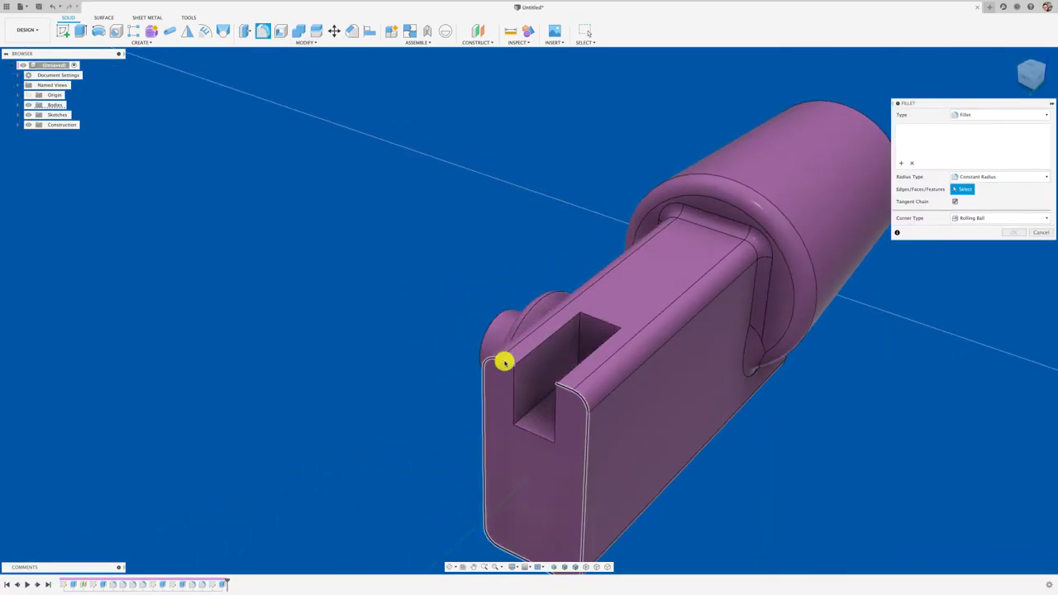
left_click(503, 362)
left_click(526, 355)
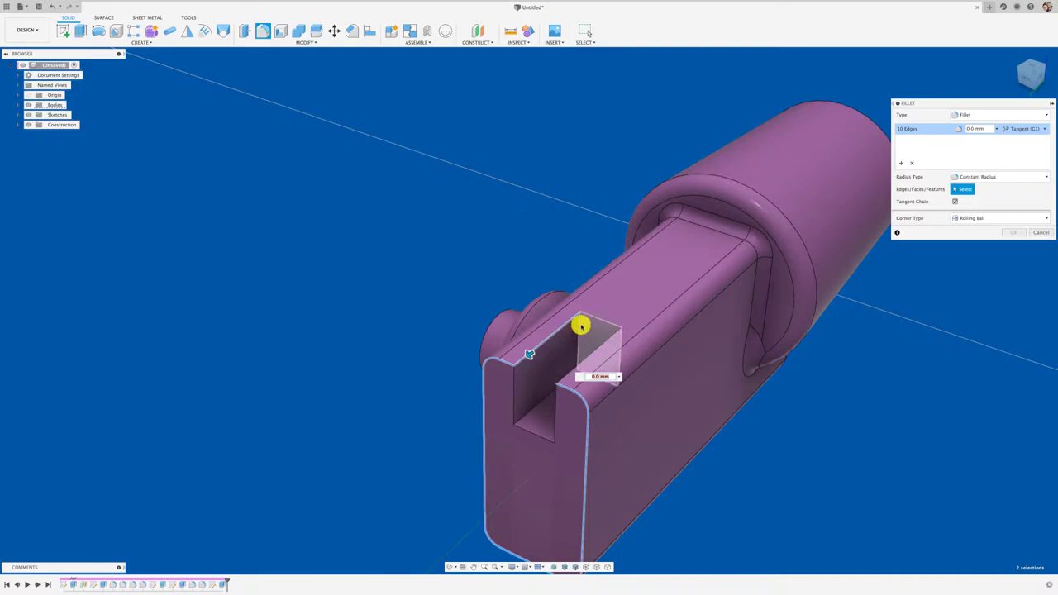
left_click(1013, 232)
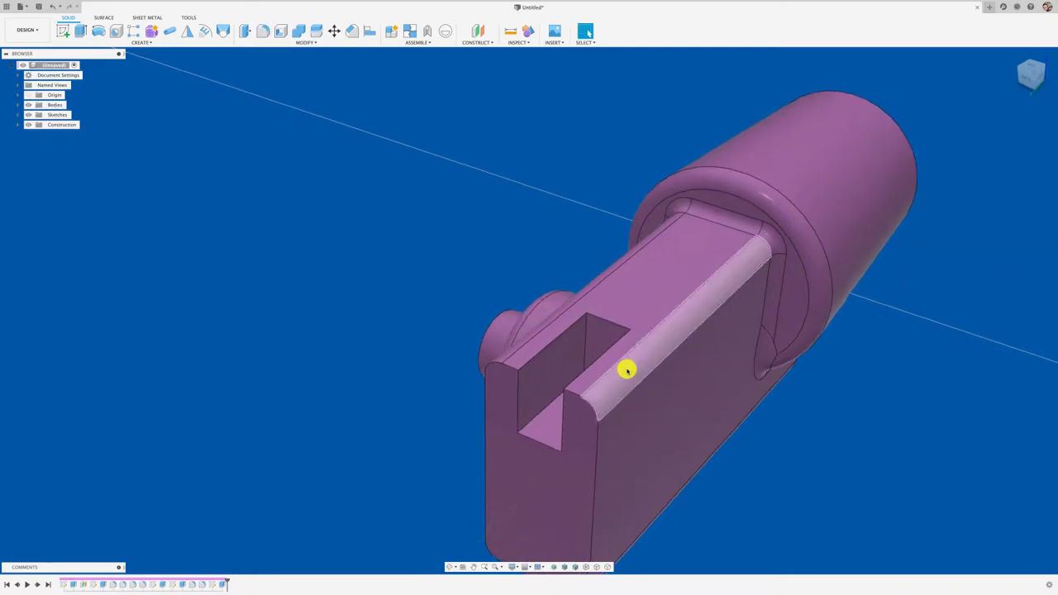
Step: Fillet the slot's inner and bottom edges at 5.0 mm
middle_click_drag(626, 369, 252, 107, "shift")
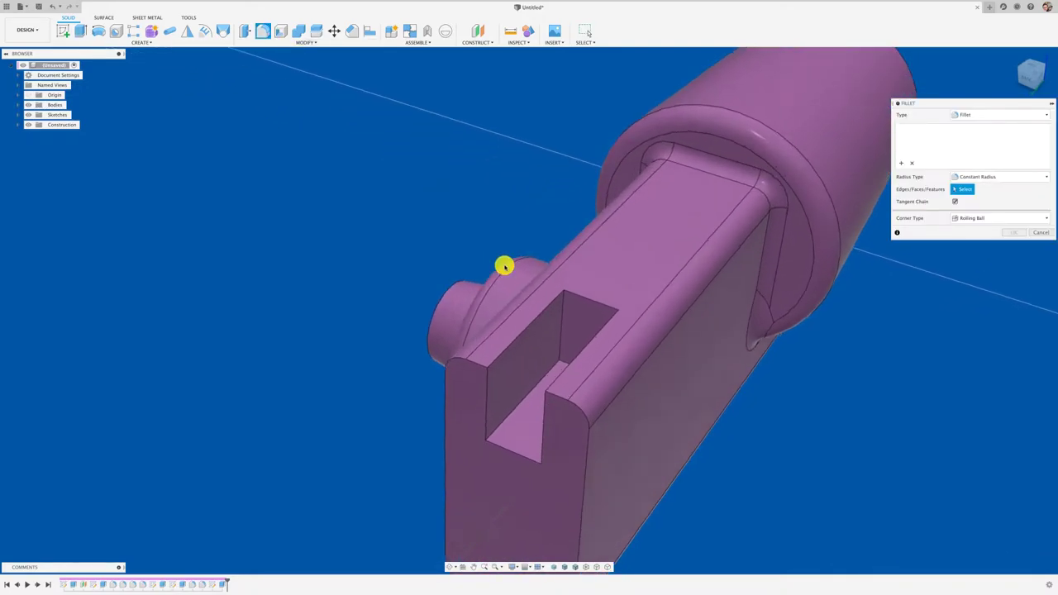
left_click(546, 320)
mouse_move(546, 320)
middle_mouse_down("shift")
mouse_move(598, 316)
mouse_move(609, 328)
mouse_move(491, 349)
mouse_move(449, 378)
mouse_move(506, 422)
mouse_move(491, 438)
mouse_move(494, 418)
middle_mouse_up("shift")
left_click(618, 295)
left_click(505, 426)
left_click(498, 396)
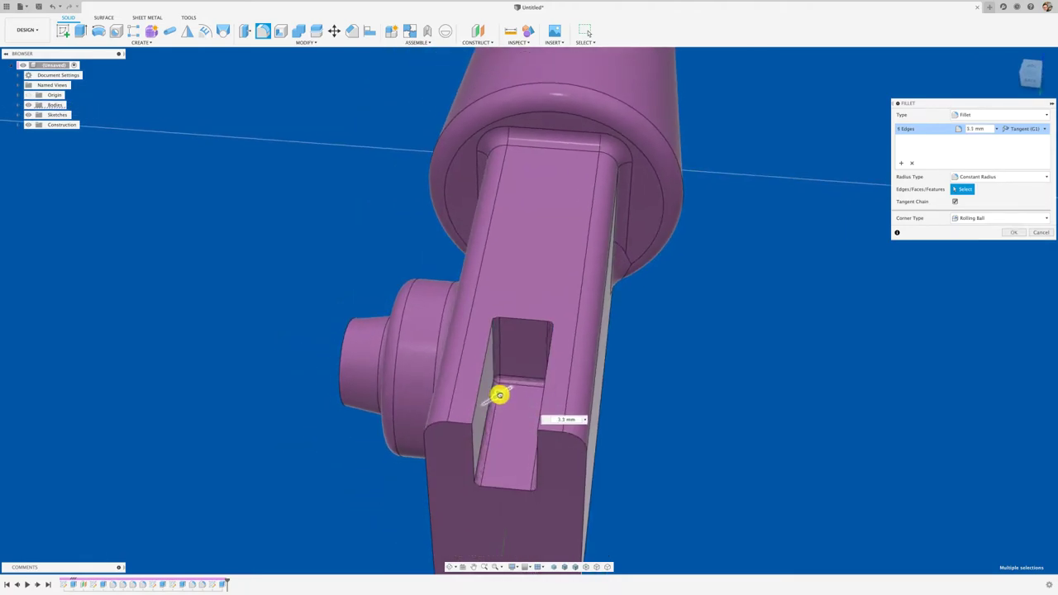
type("5")
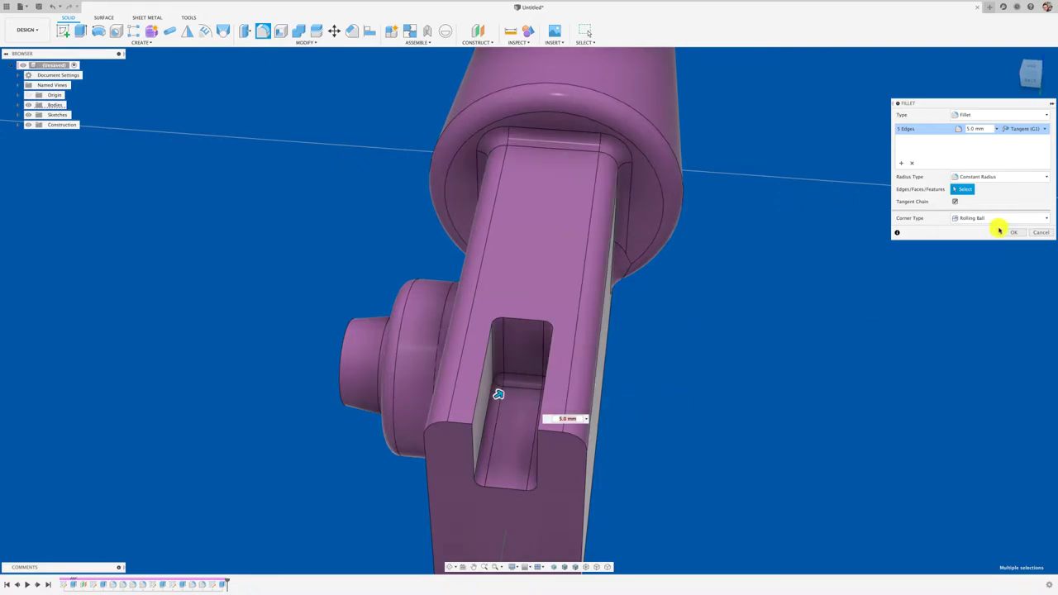
left_click(1004, 232)
Step: Fillet the slot rim and end-face edges at 4.9 mm, replacing the failing 10.7 value
left_click(262, 32)
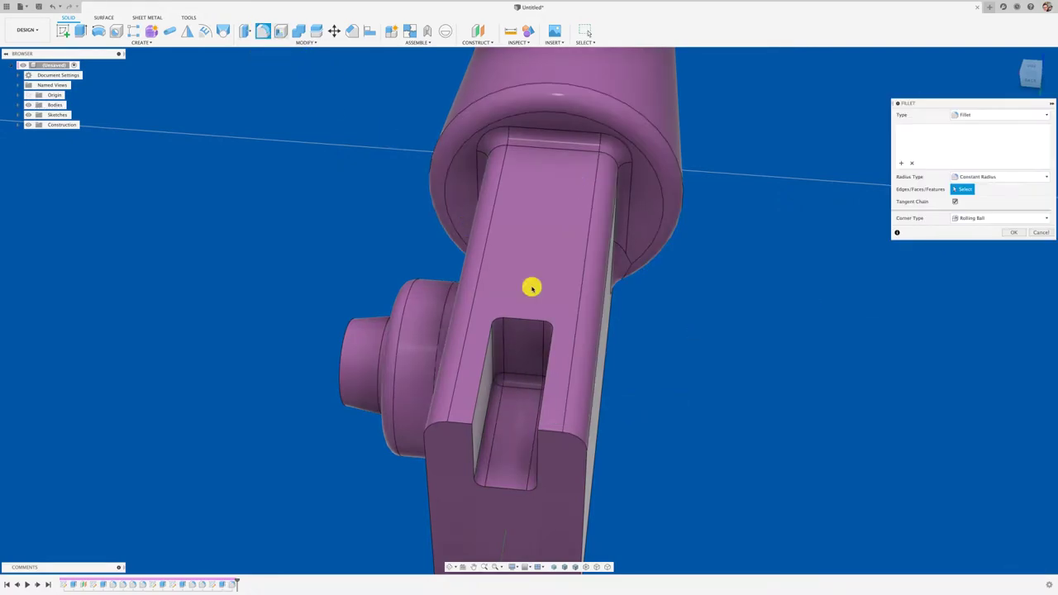
left_click(526, 322)
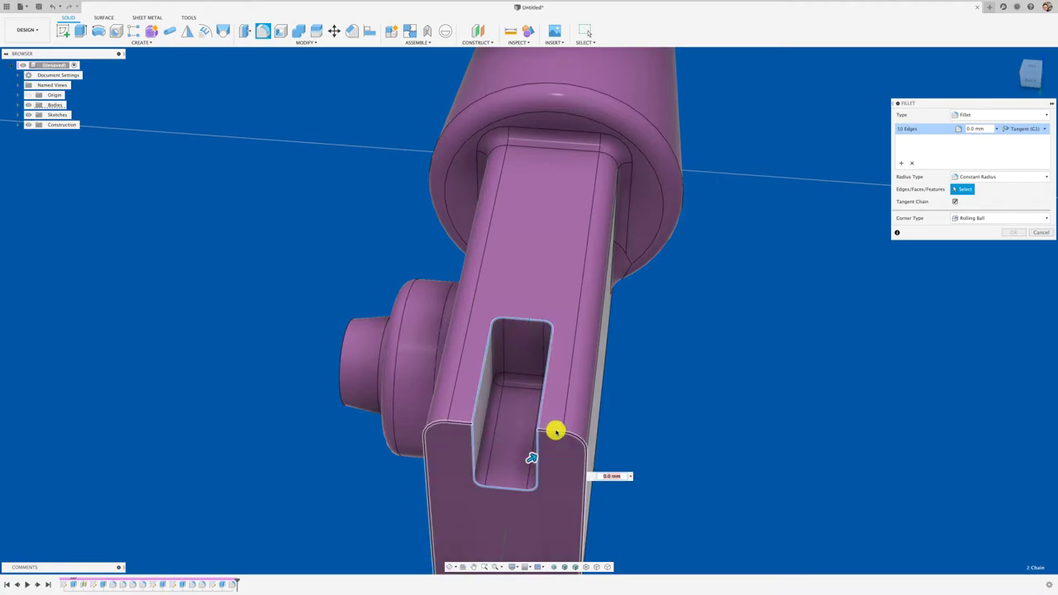
left_click(552, 432)
middle_click_drag(552, 439, 527, 349, "shift")
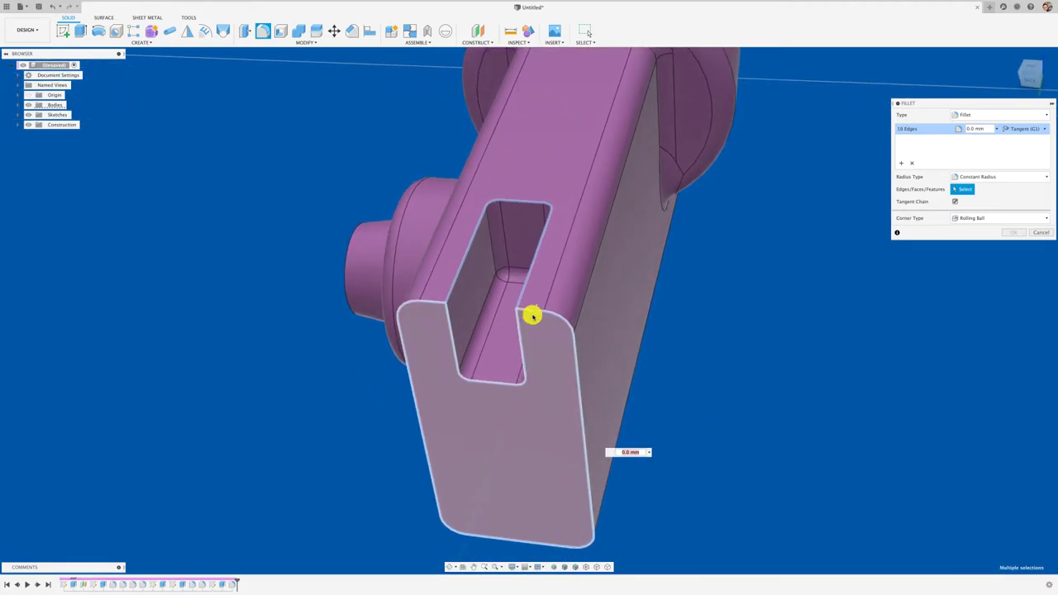
type("10.7")
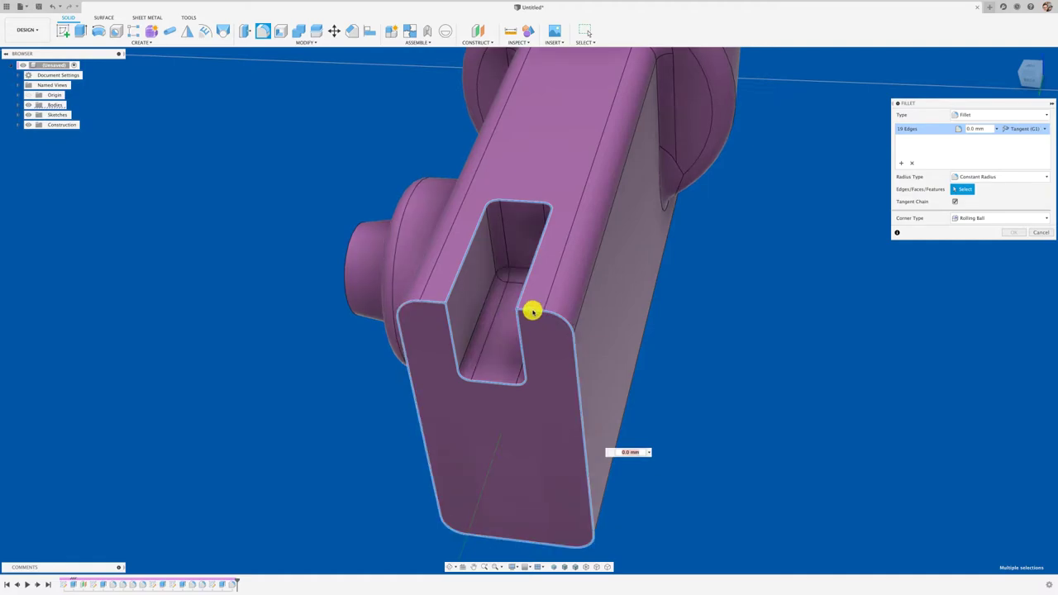
key("BackSpace")
key("BackSpace")
key("BackSpace")
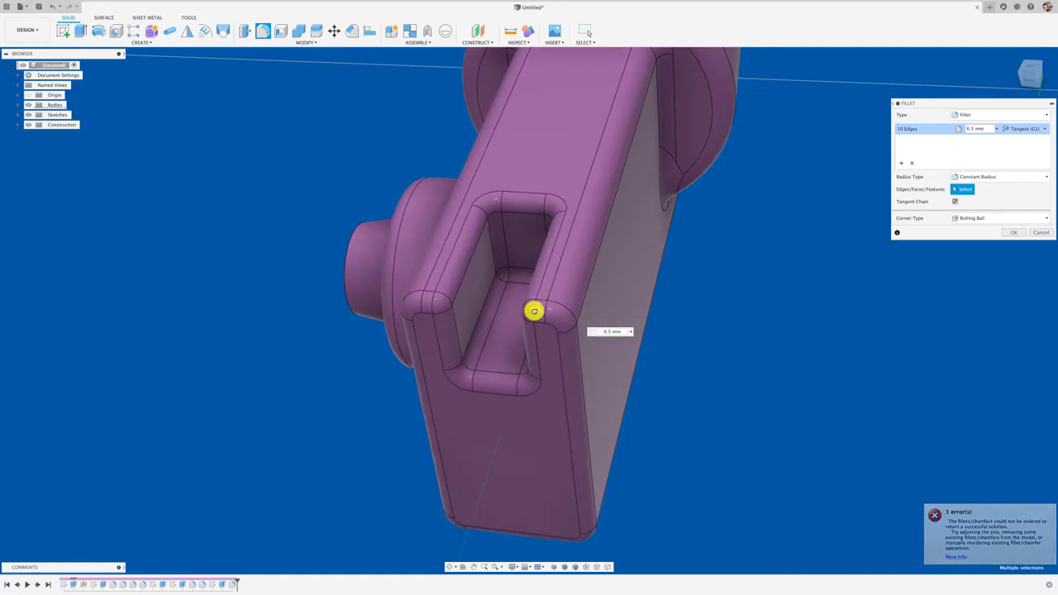
type("4.9")
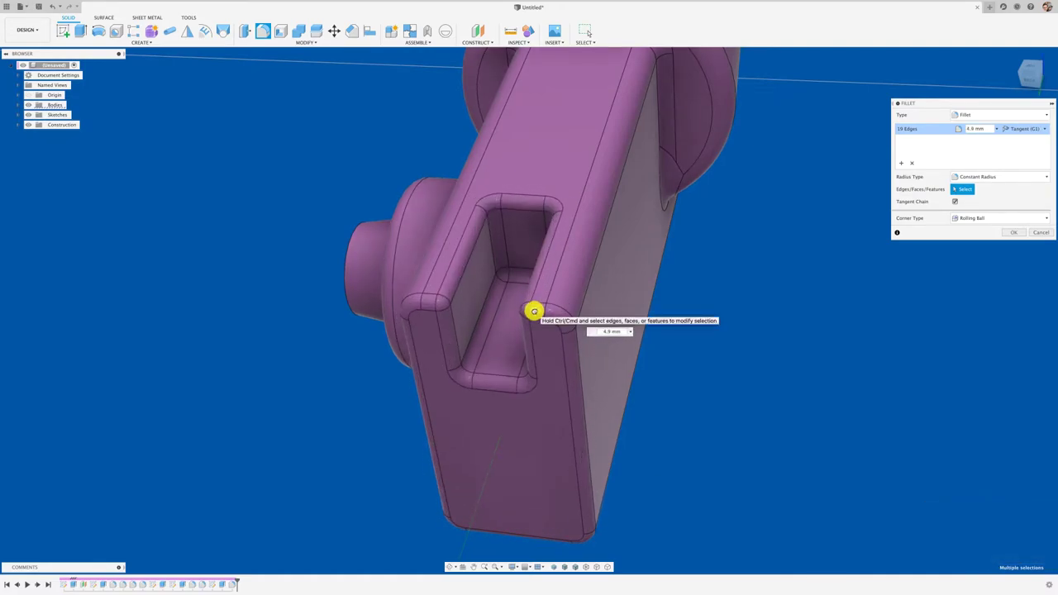
left_click(1011, 233)
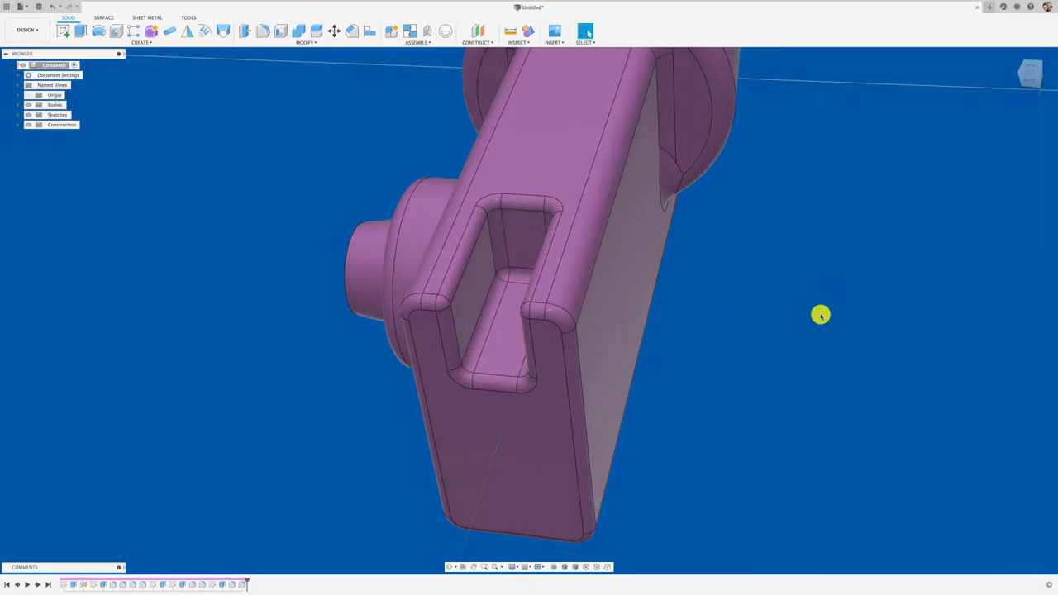
Step: Orbit to the cylinder end, expand the Origin folder in the Browser, and start a new sketch
mouse_move(819, 314)
middle_mouse_down("shift")
mouse_move(782, 405)
mouse_move(480, 462)
mouse_move(333, 216)
mouse_move(446, 108)
mouse_move(389, 220)
mouse_move(501, 180)
middle_mouse_up("shift")
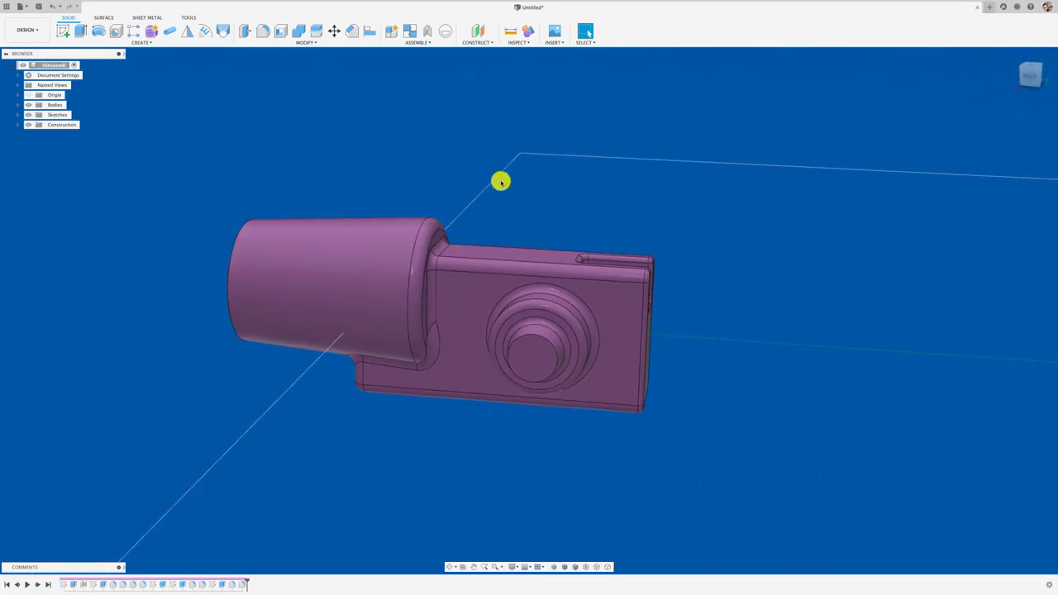
mouse_move(501, 181)
middle_mouse_down("shift")
mouse_move(293, 165)
mouse_move(8, 101)
mouse_move(342, 184)
mouse_move(236, 288)
mouse_move(421, 298)
mouse_move(191, 203)
middle_mouse_up("shift")
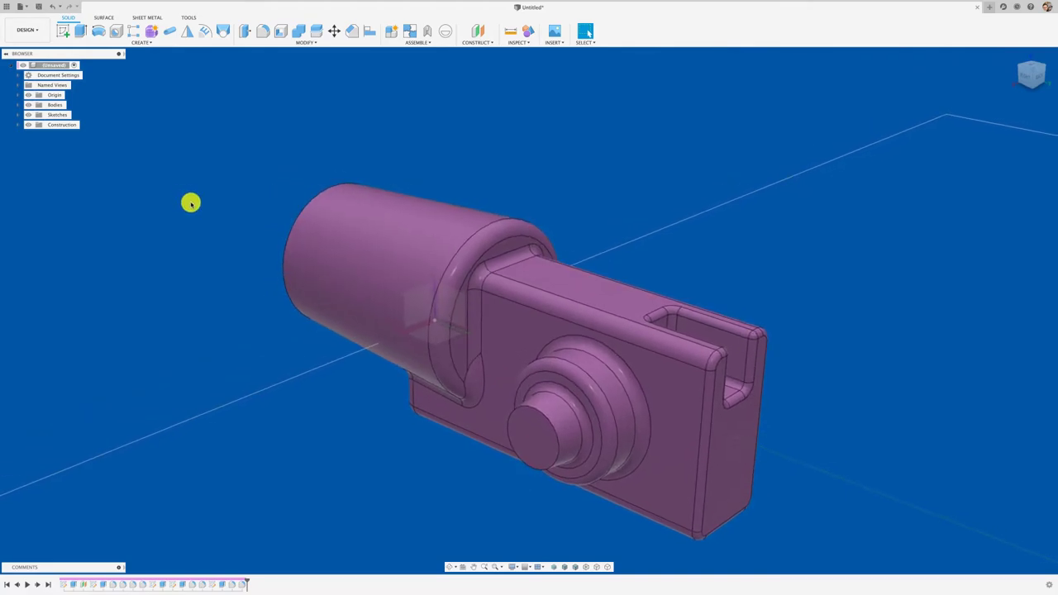
left_click(17, 97)
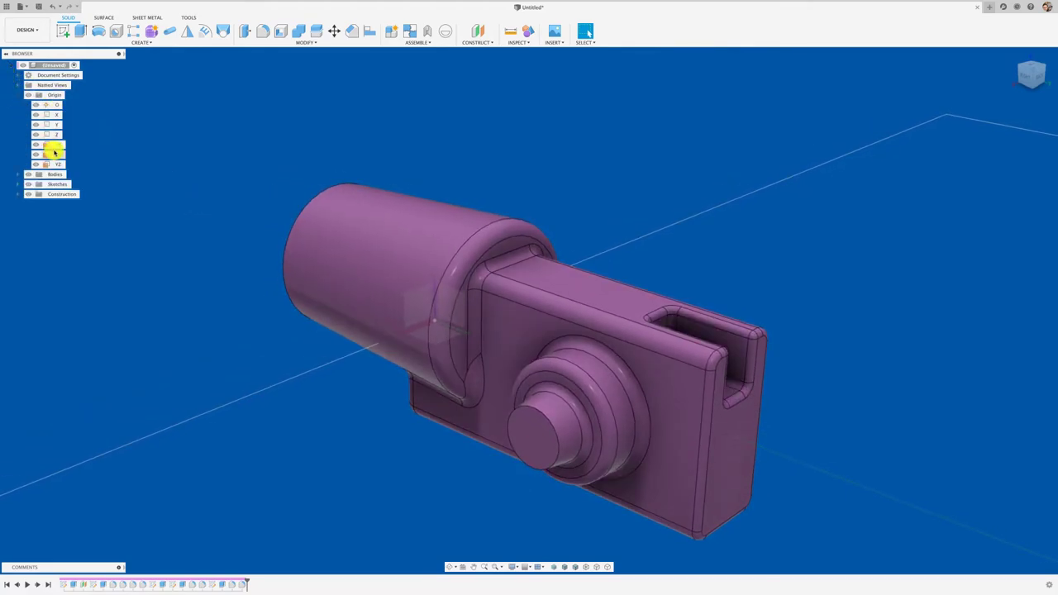
left_click(63, 30)
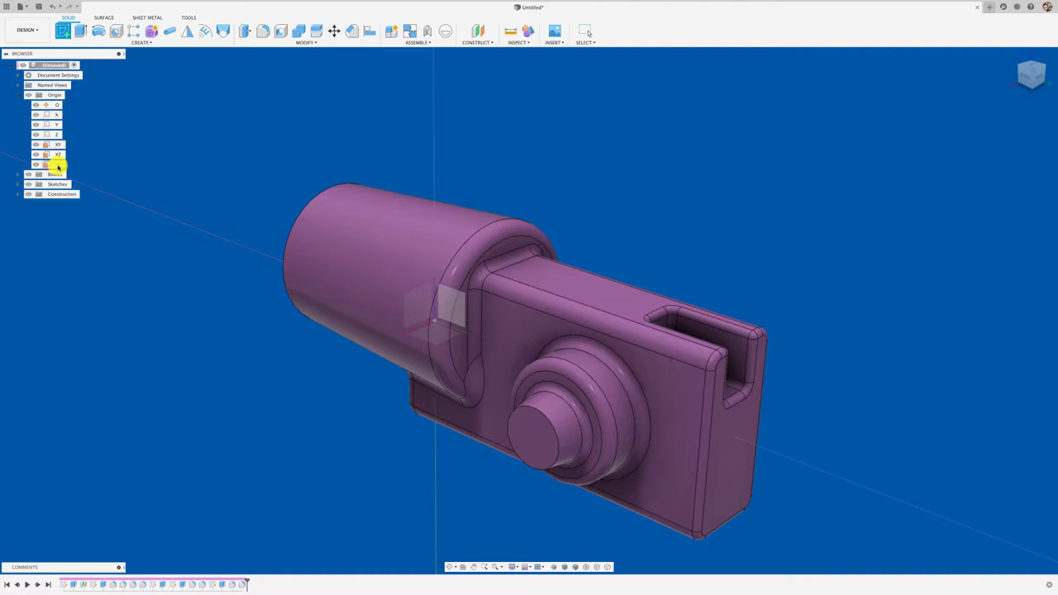
Step: On the YZ plane with a section view, draw vertical, horizontal and angled path lines over the part
left_click(57, 165)
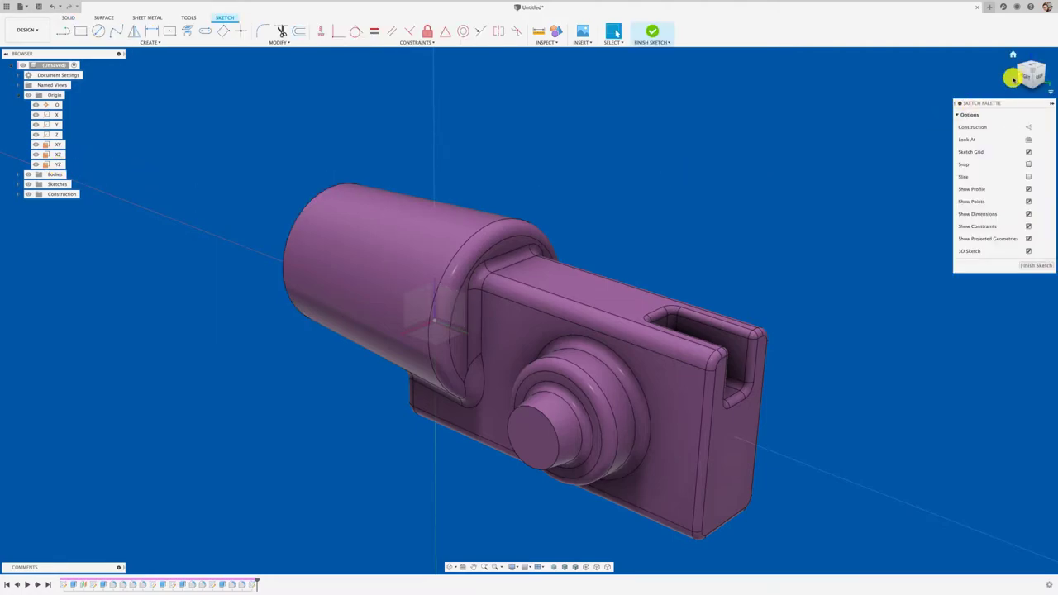
left_click(1029, 176)
mouse_move(850, 153)
middle_mouse_down()
mouse_move(774, 174)
mouse_move(595, 261)
middle_mouse_up()
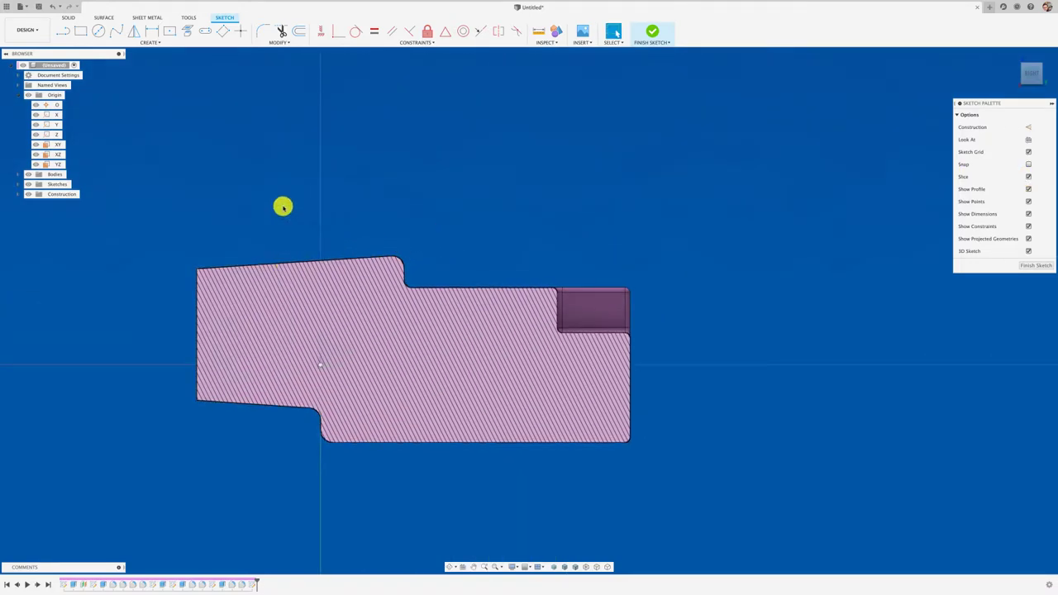
left_click(63, 32)
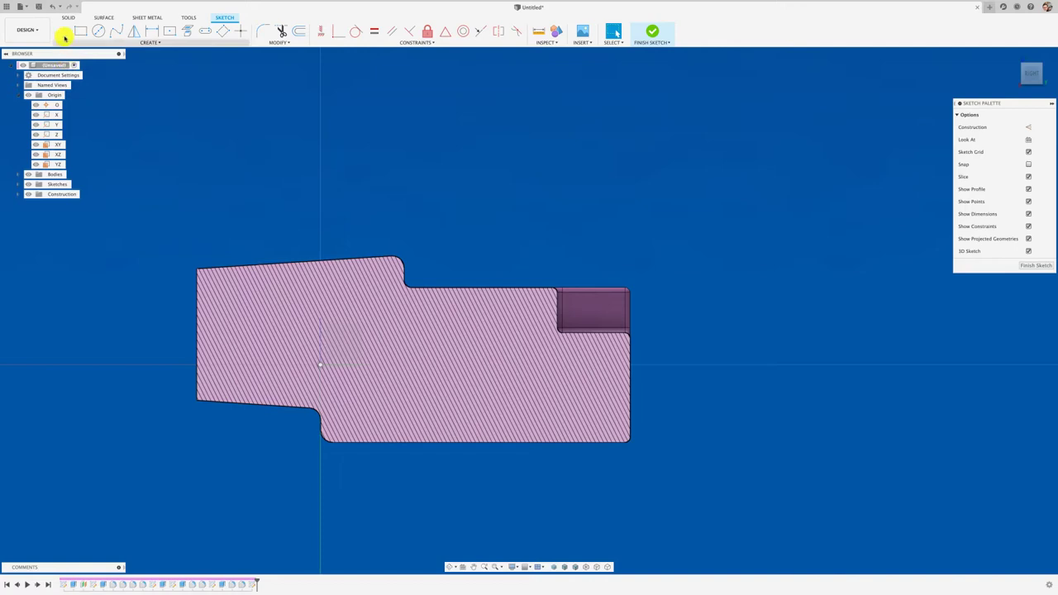
left_click(239, 265)
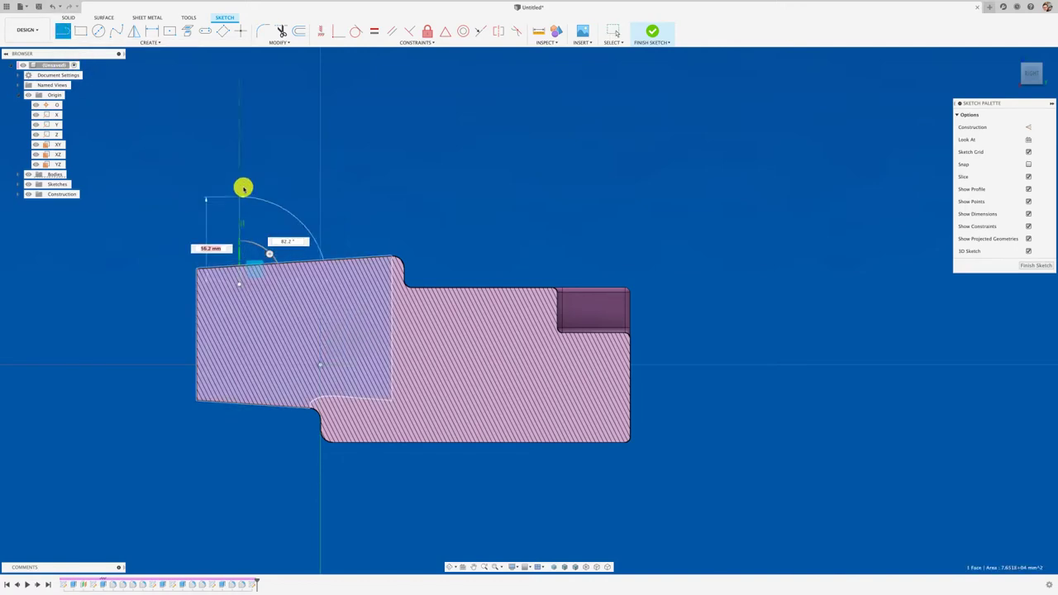
left_click(239, 139)
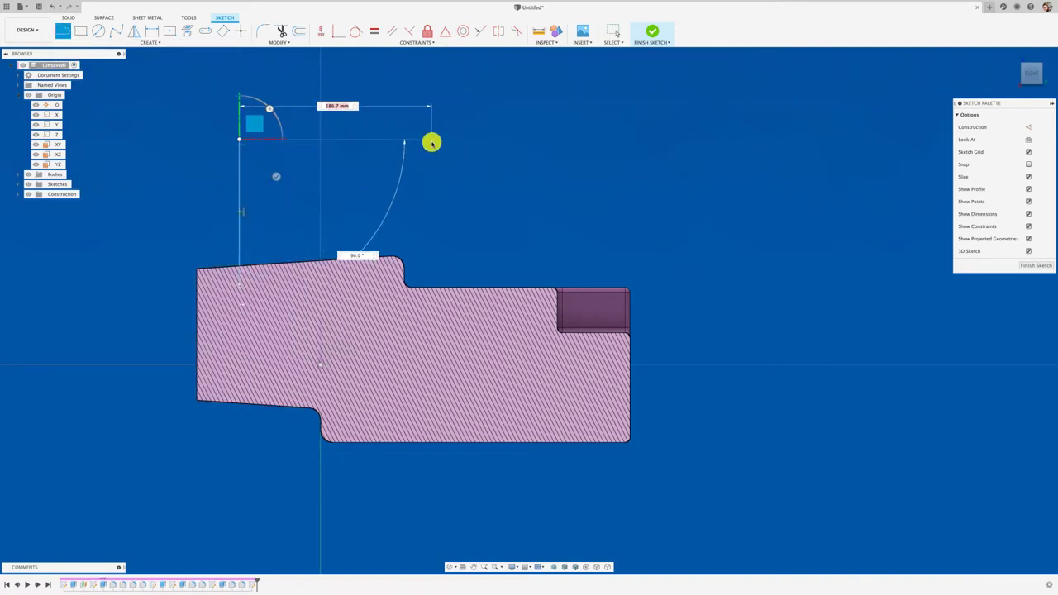
left_click(433, 140)
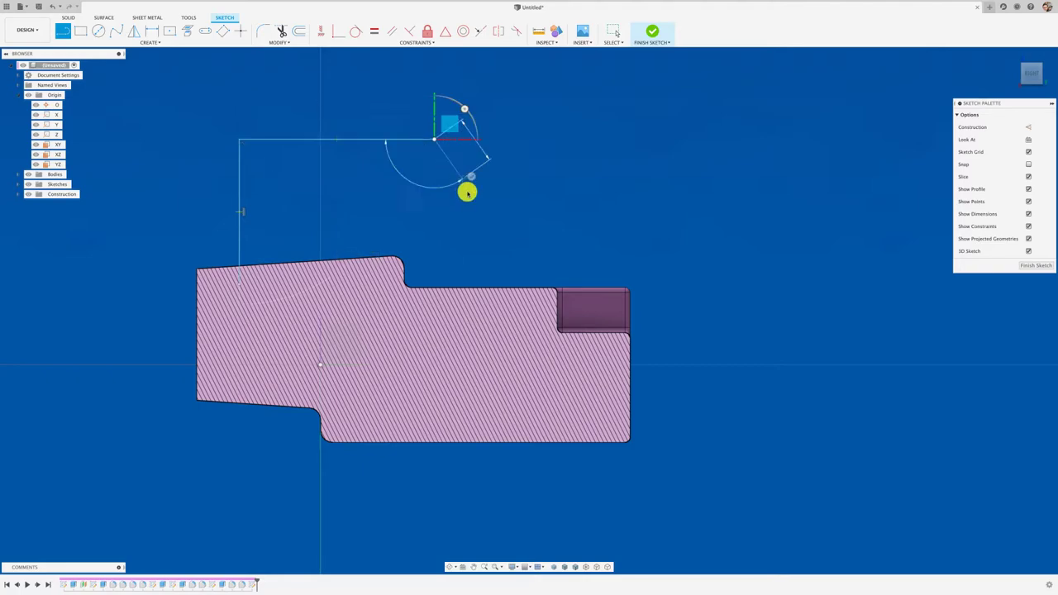
left_click(517, 315)
key("Escape")
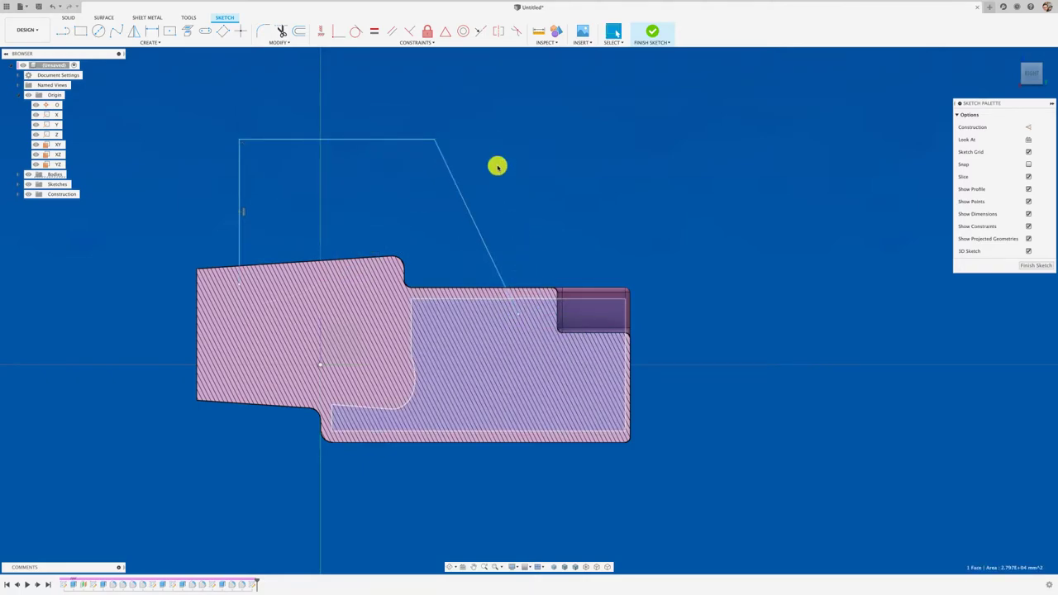
Step: Round both top corners of the path to 52.4 mm and finish the sketch
left_click(263, 31)
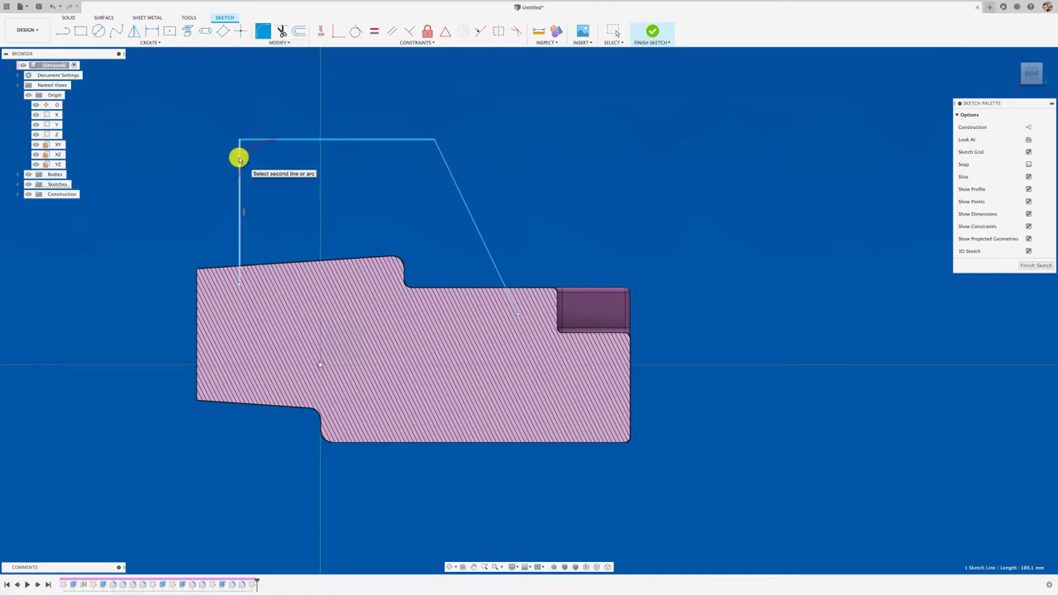
left_click(238, 154)
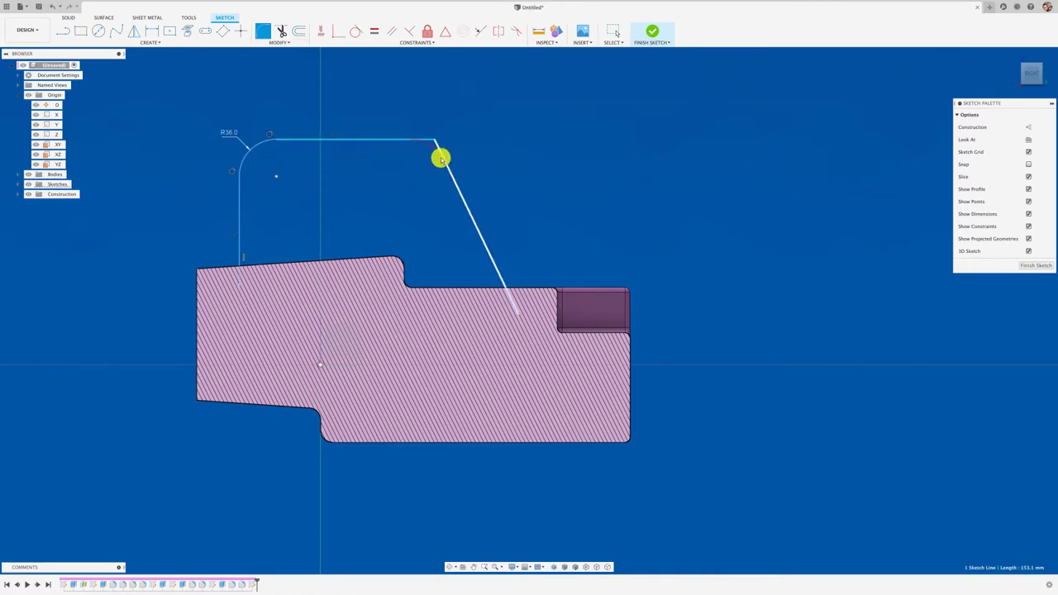
left_click(436, 153)
left_click_drag(433, 150, 433, 143)
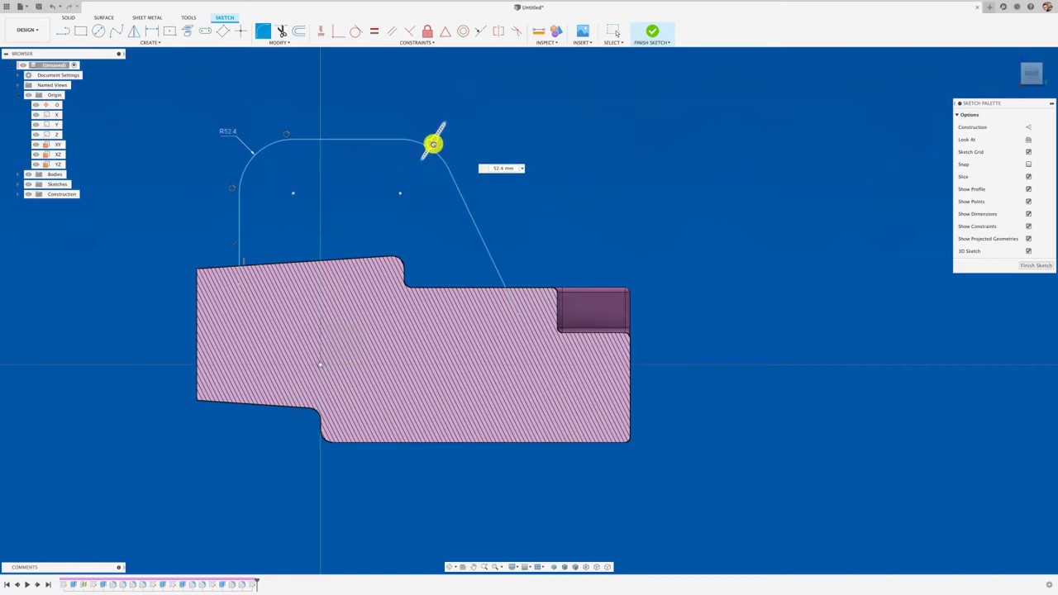
left_click(1030, 266)
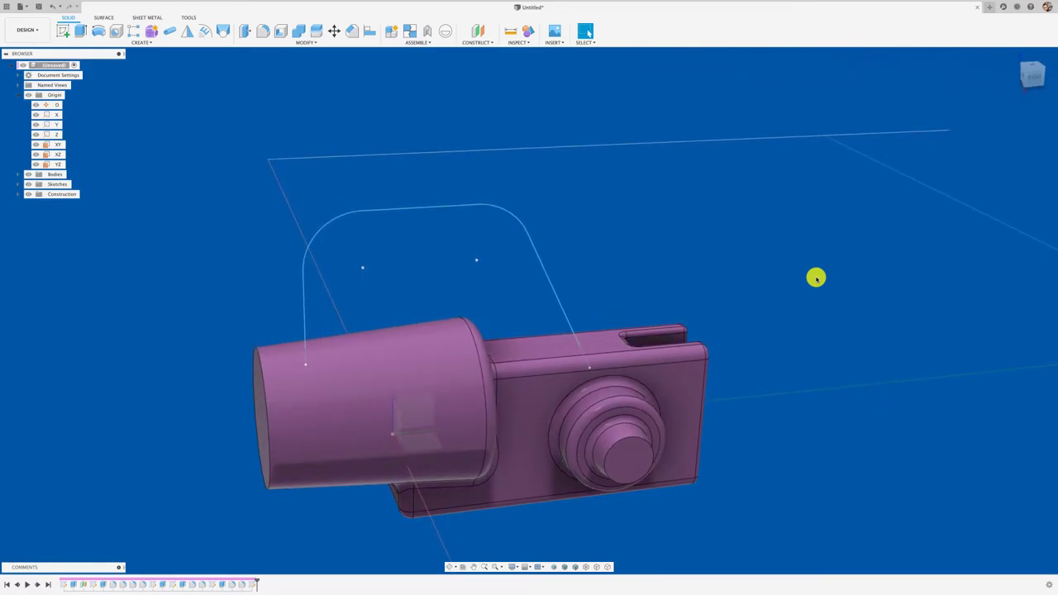
Step: Create a plane along the handle curve at proportional distance 0.5
left_click(480, 42)
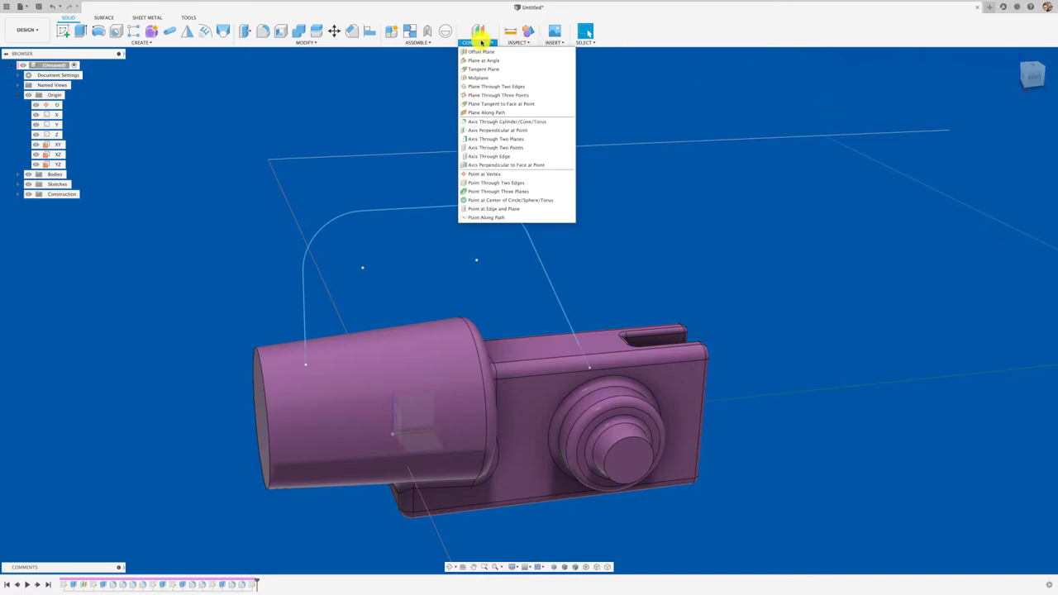
left_click(502, 114)
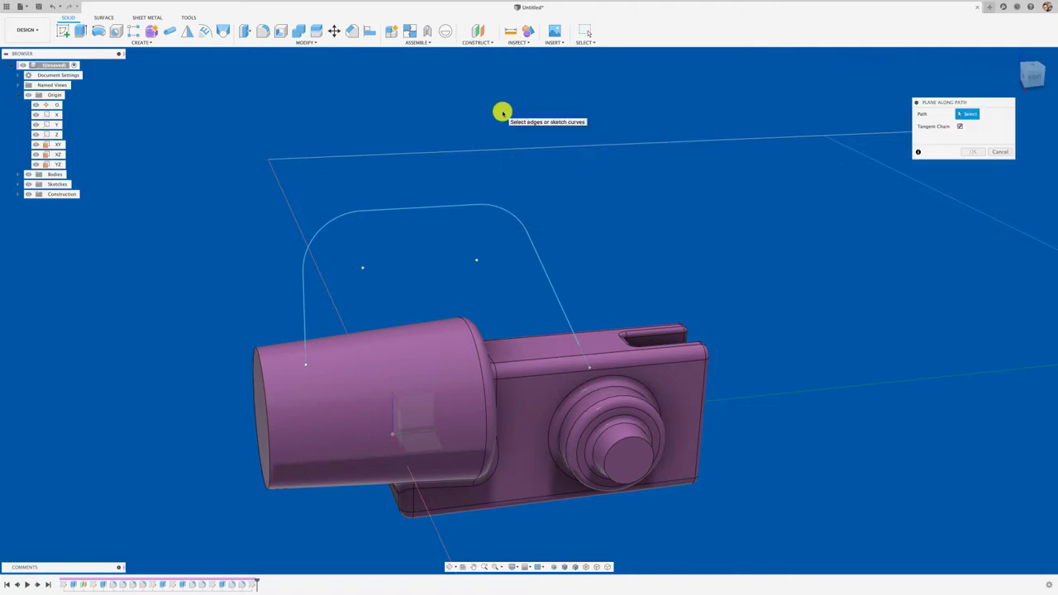
left_click(464, 205)
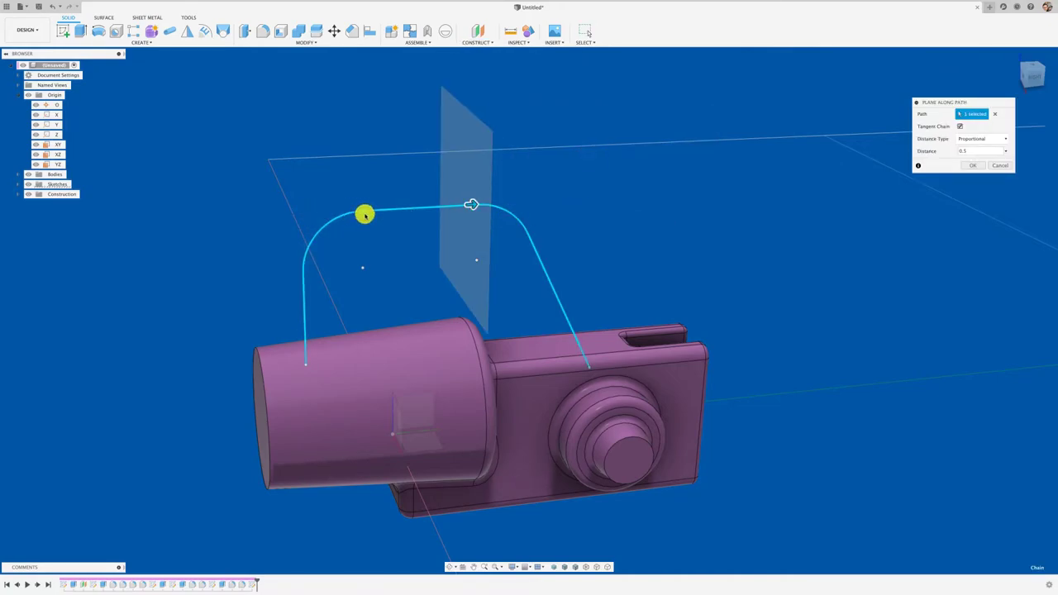
mouse_move(469, 204)
left_mouse_down()
mouse_move(433, 212)
mouse_move(492, 205)
mouse_move(420, 206)
left_mouse_up()
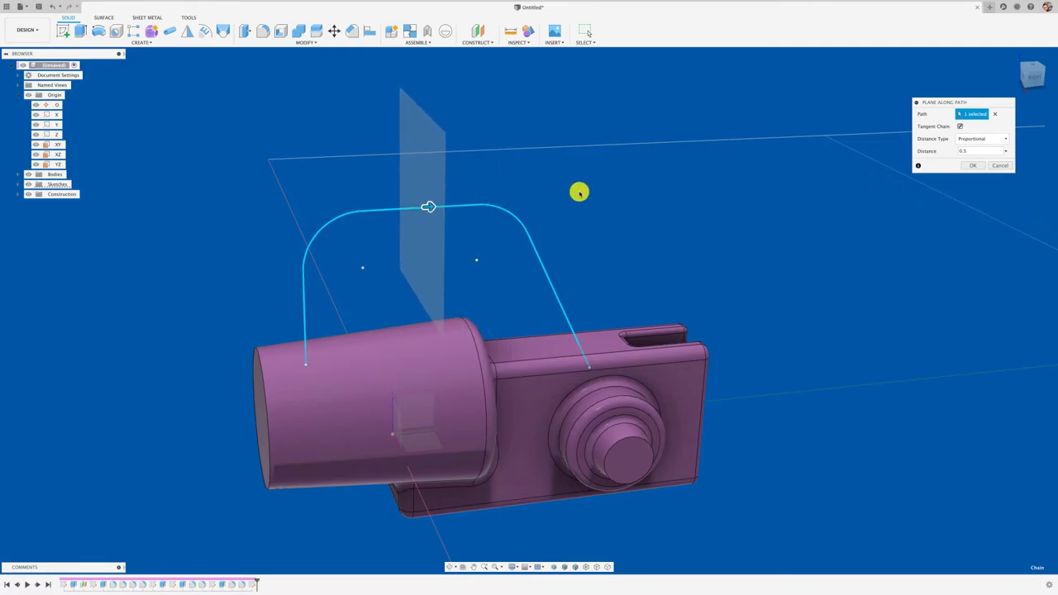
left_click(967, 165)
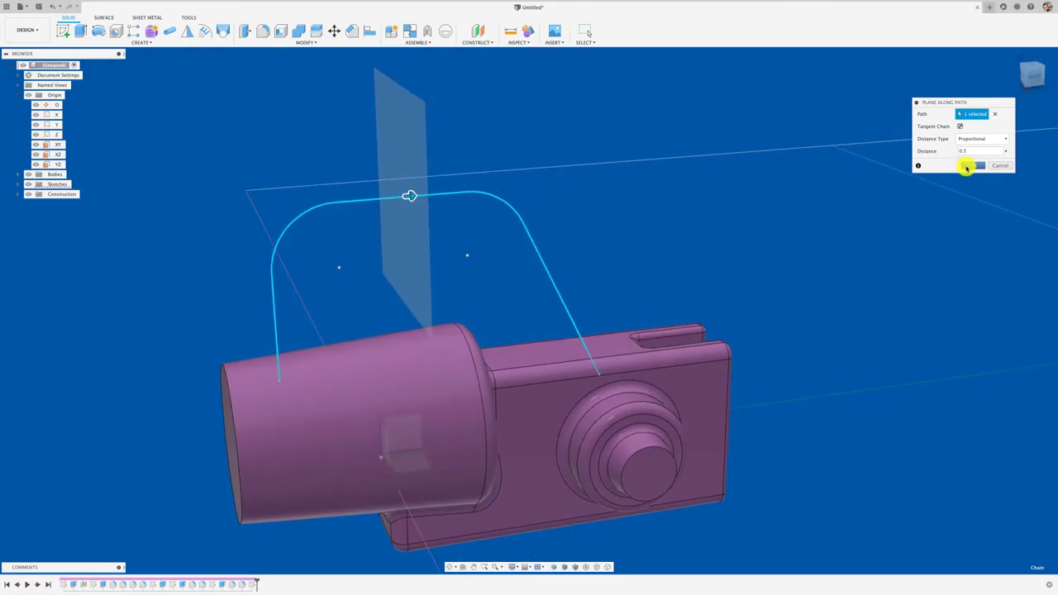
left_click(967, 166)
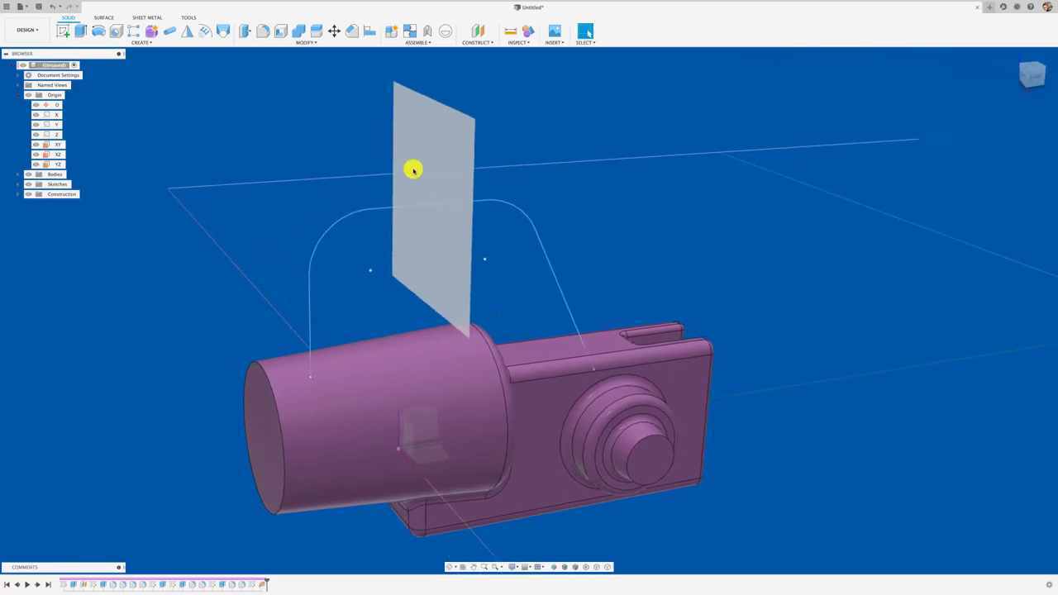
Step: On the new construction plane, draw a small centre rectangle at the path point and finish the sketch
left_click(64, 31)
left_click(465, 148)
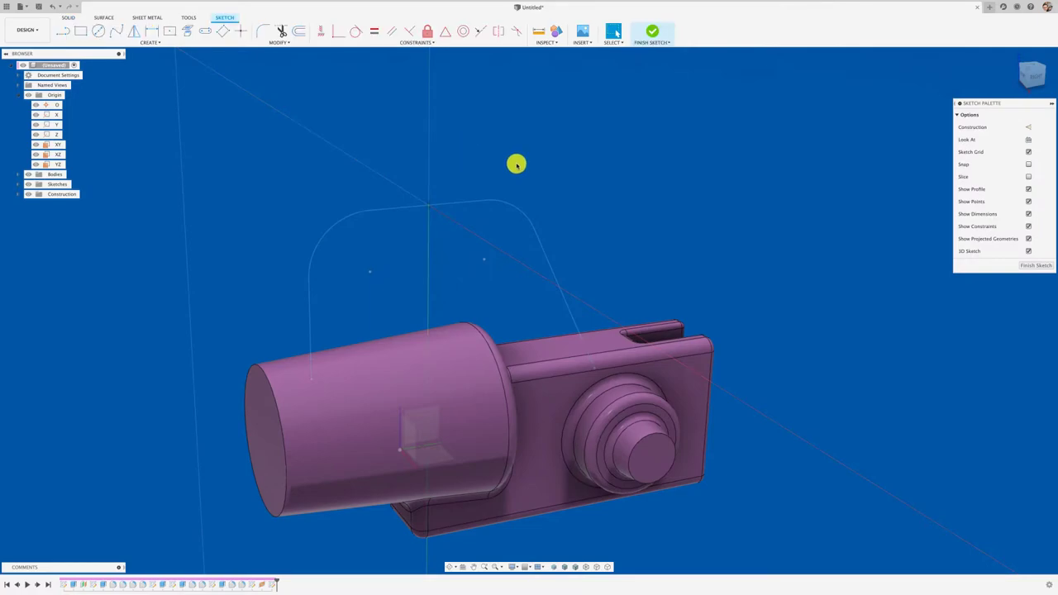
left_click(1025, 76)
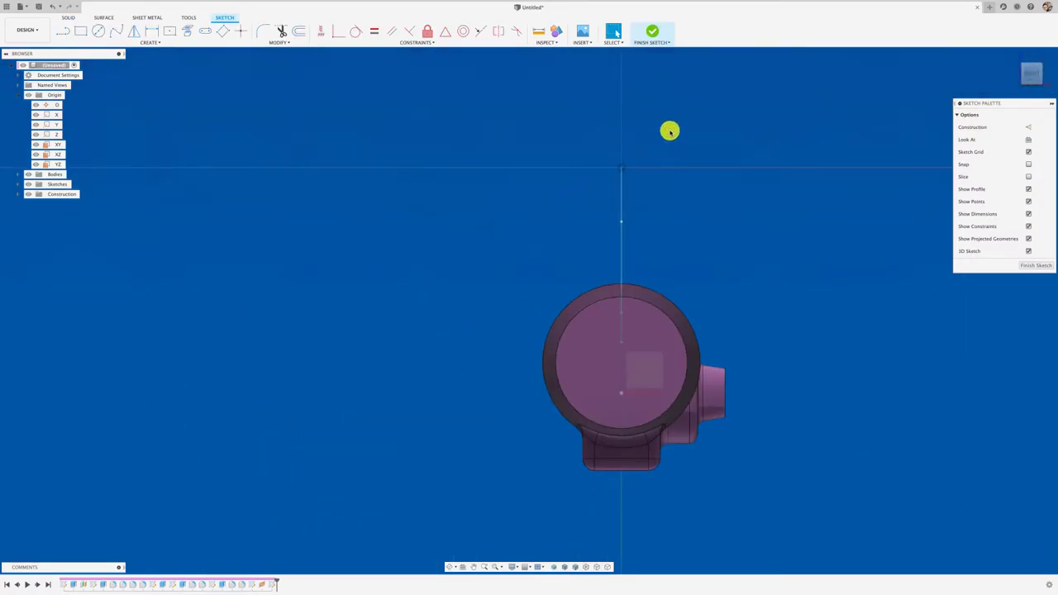
scroll(670, 131, "up", 2)
scroll(670, 130, "up", 3)
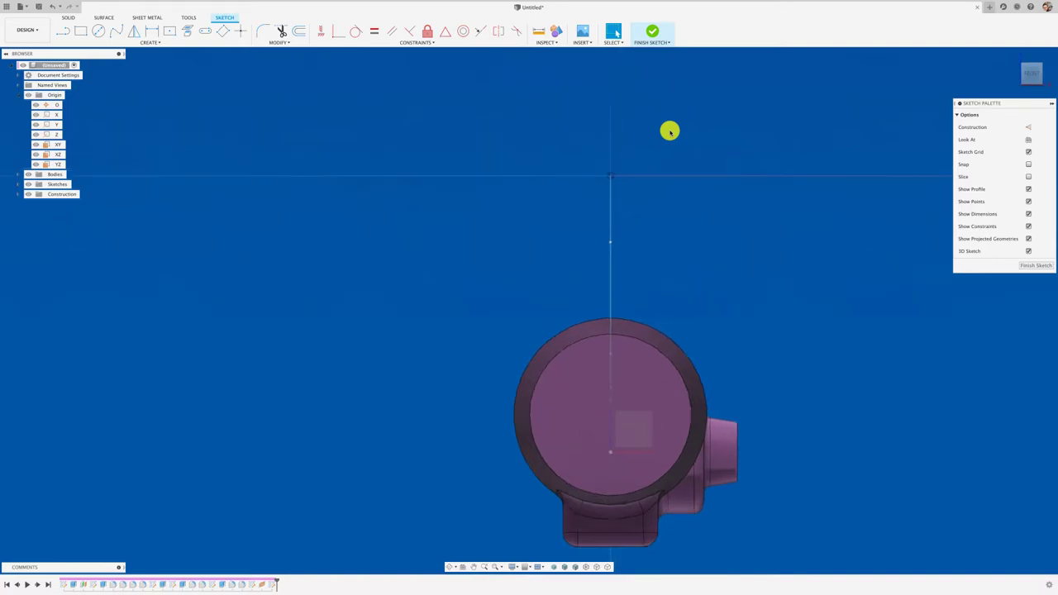
left_click(171, 31)
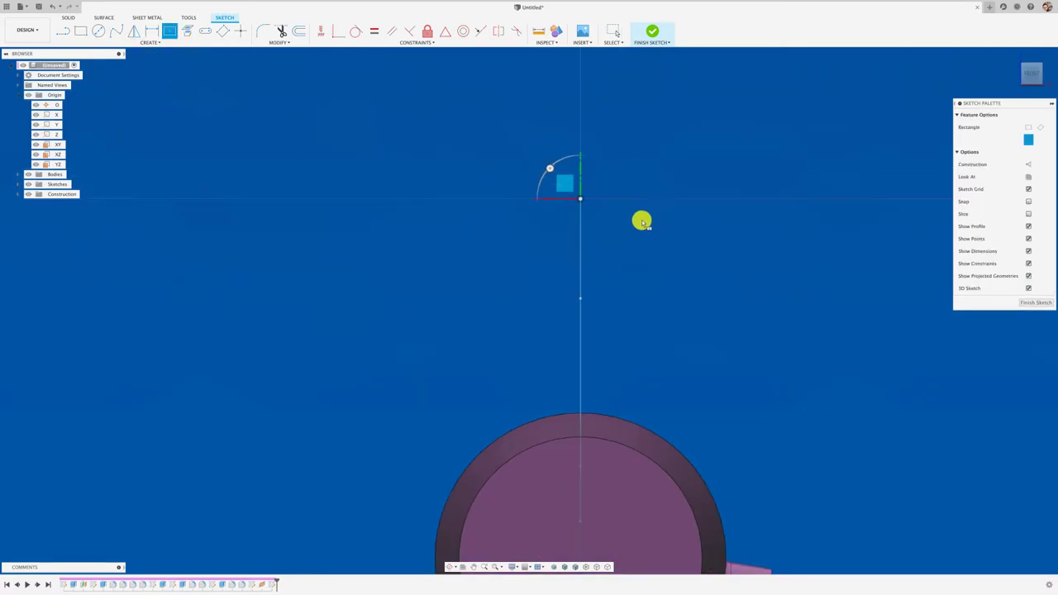
left_click(580, 199)
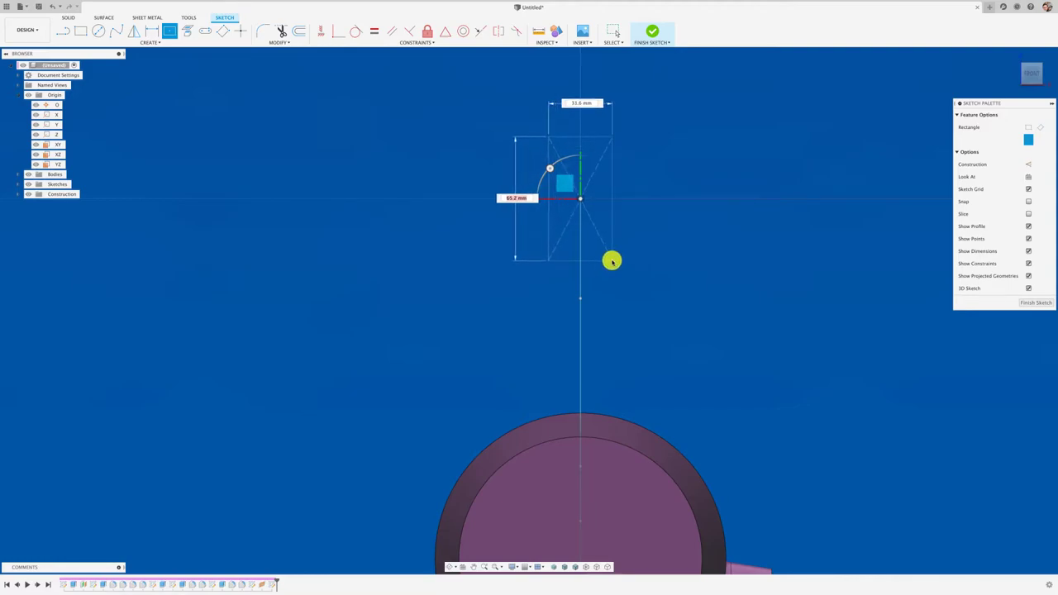
left_click(613, 261)
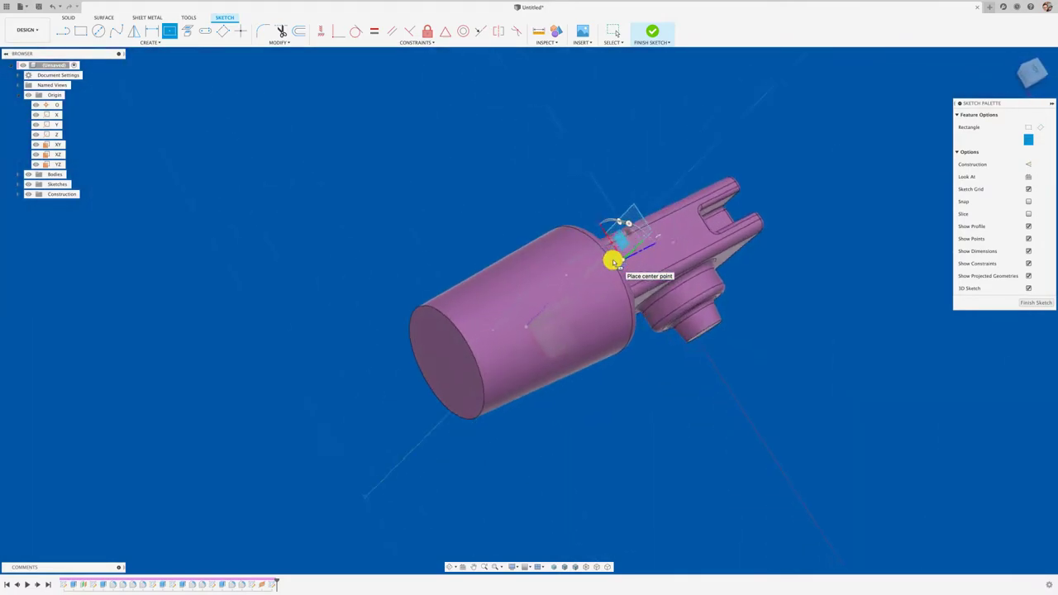
mouse_move(612, 261)
middle_mouse_down("shift")
mouse_move(542, 128)
mouse_move(626, 48)
middle_mouse_up("shift")
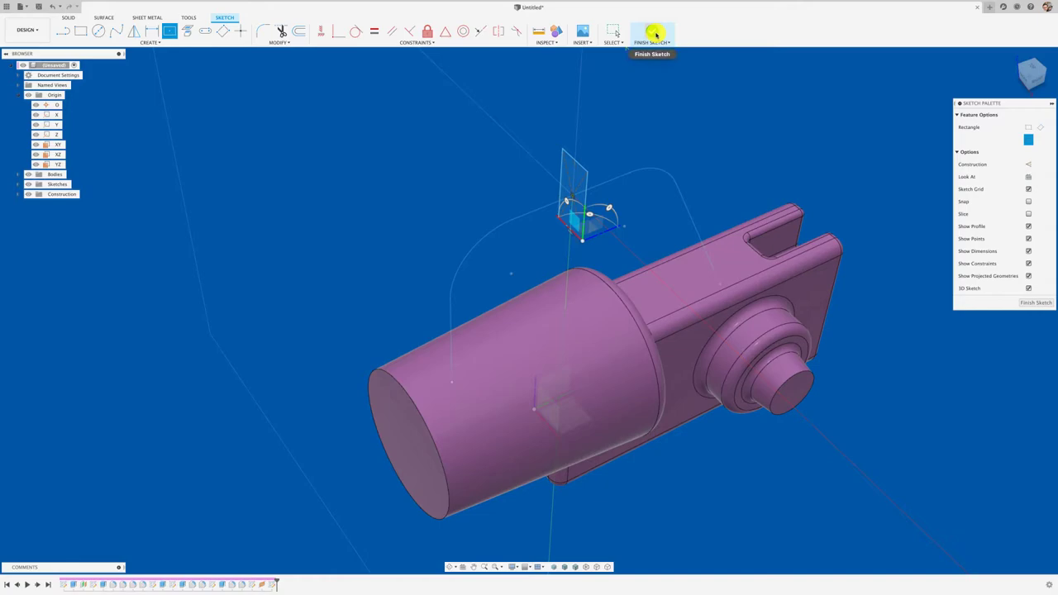
left_click(653, 33)
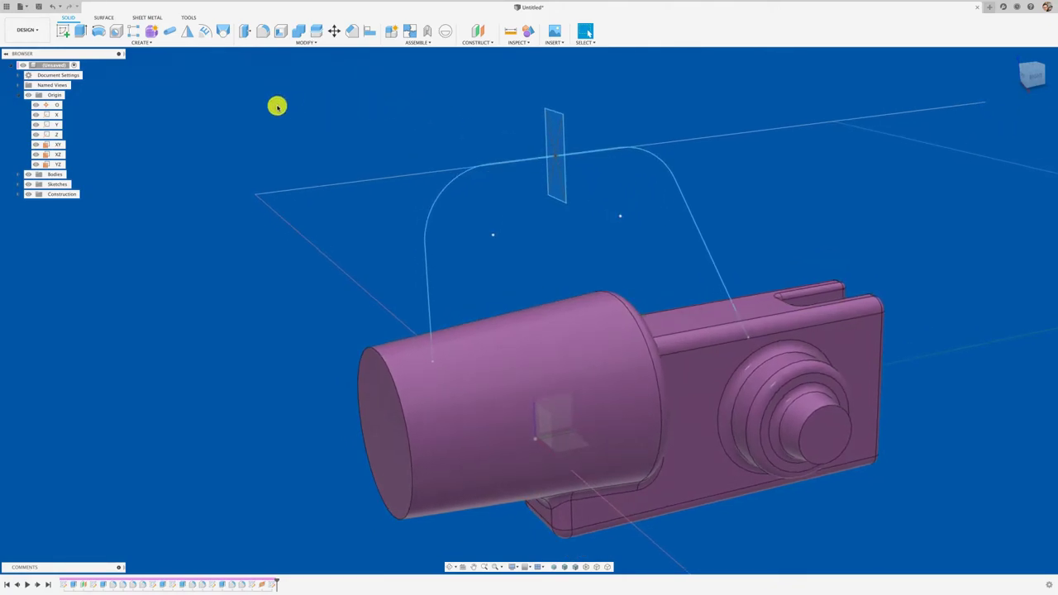
Step: Sweep the small rectangle profile along the handle curve with Operation set to Join
left_click(144, 41)
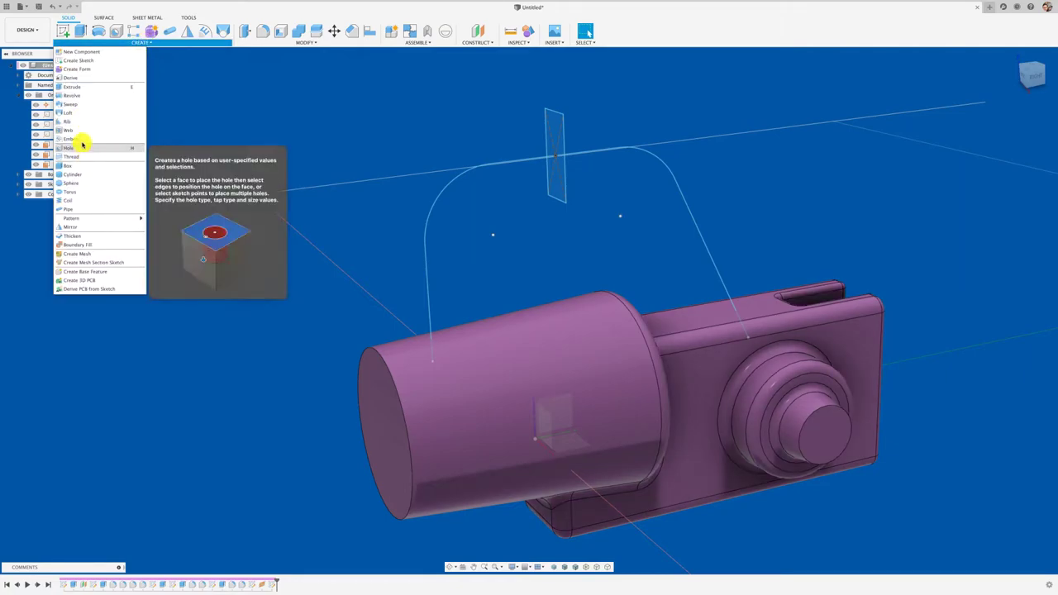
left_click(72, 105)
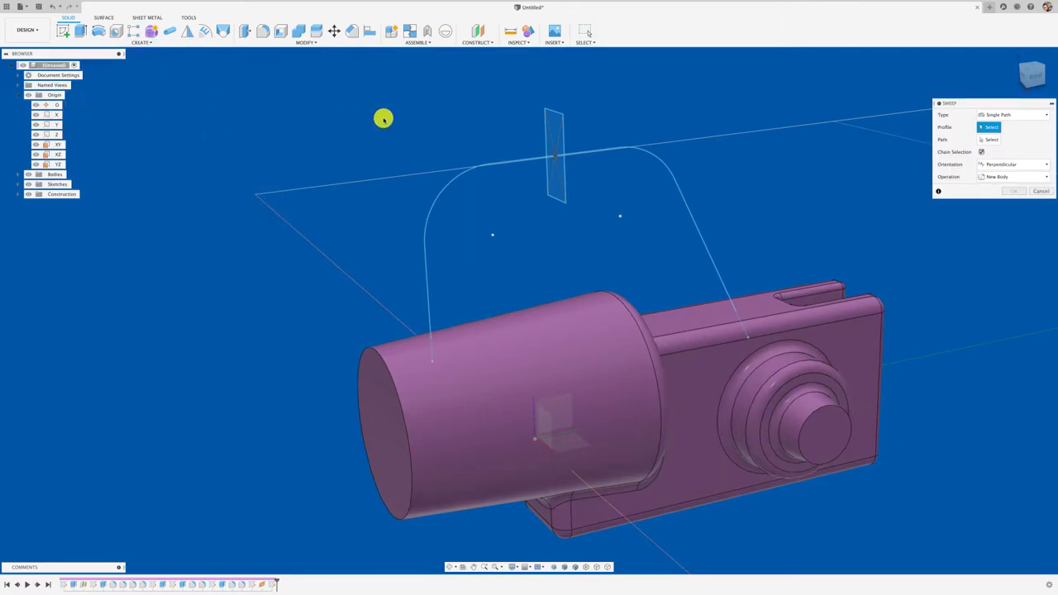
left_click(562, 136)
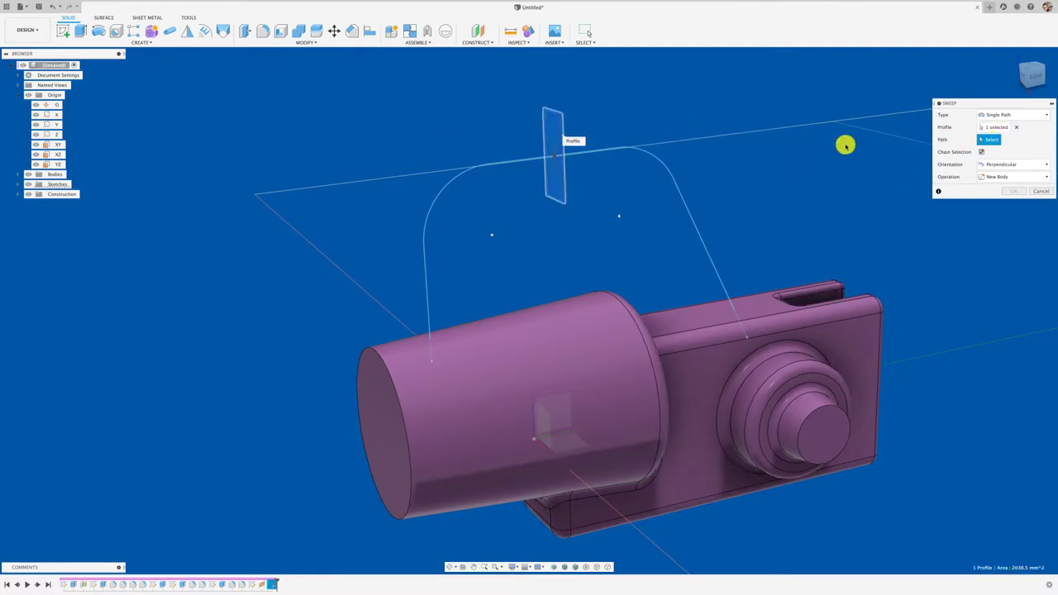
left_click(665, 161)
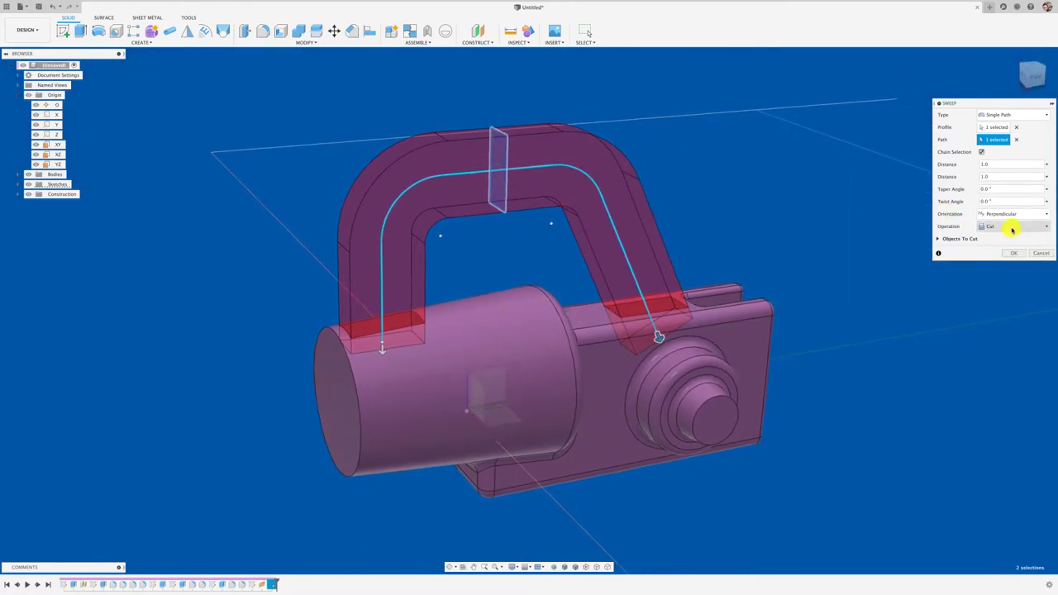
left_click(1016, 227)
left_click(996, 238)
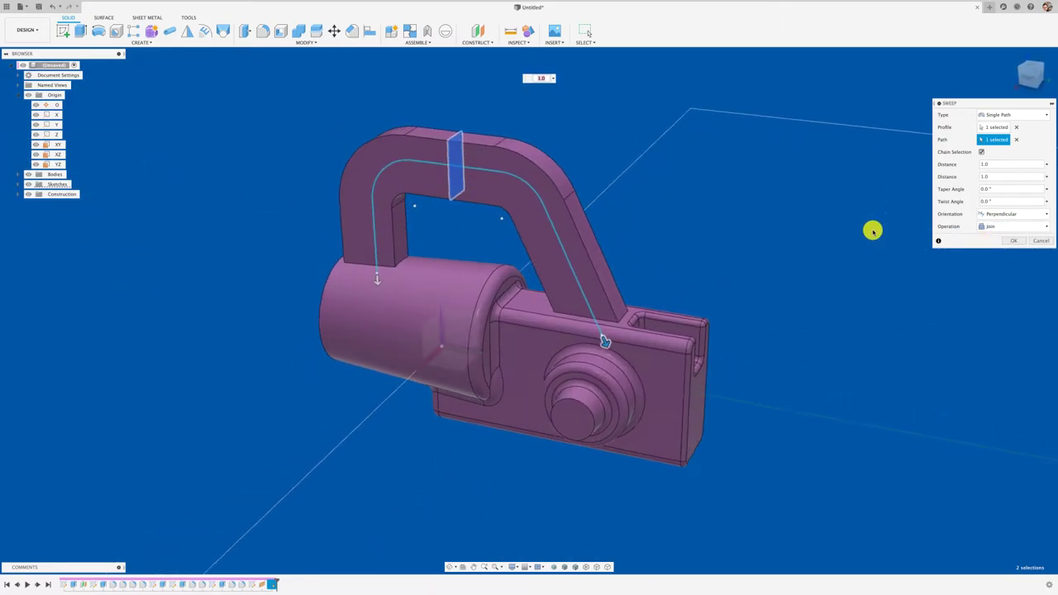
scroll(513, 144, "up", 2)
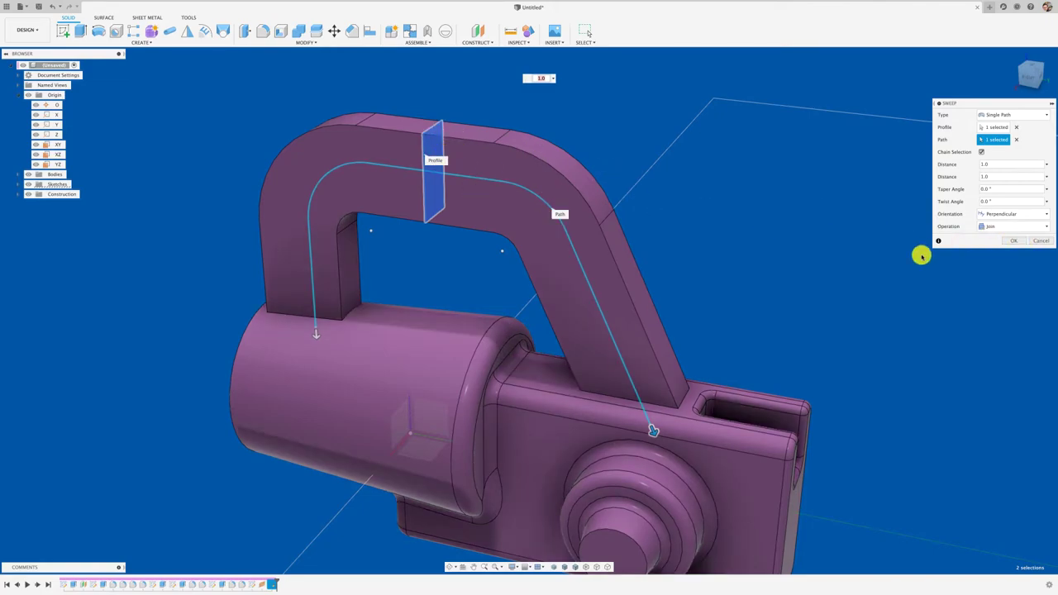
left_click(1012, 242)
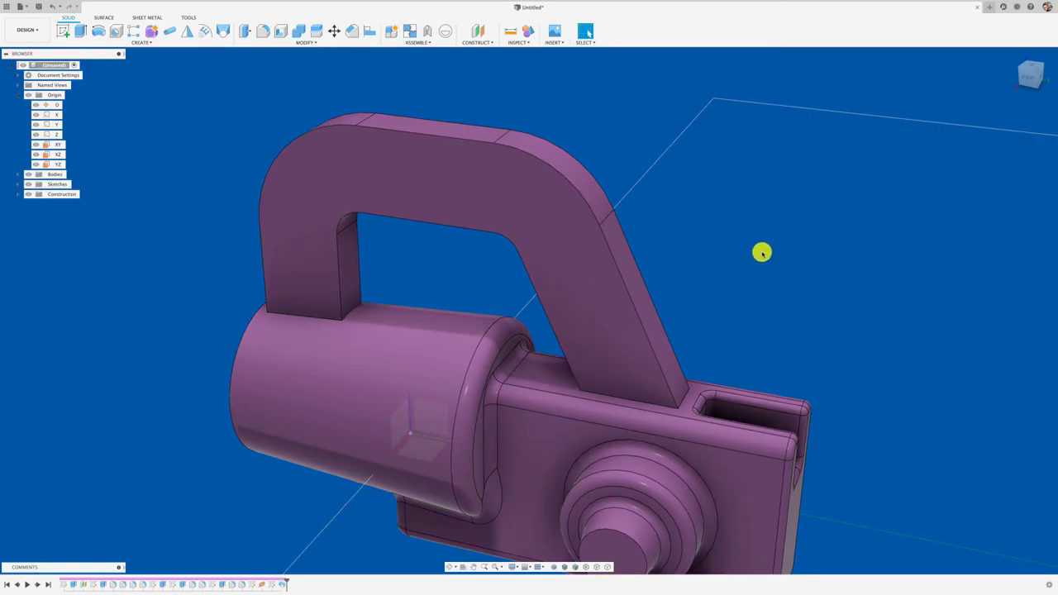
scroll(538, 354, "down", 3)
scroll(397, 501, "up", 2)
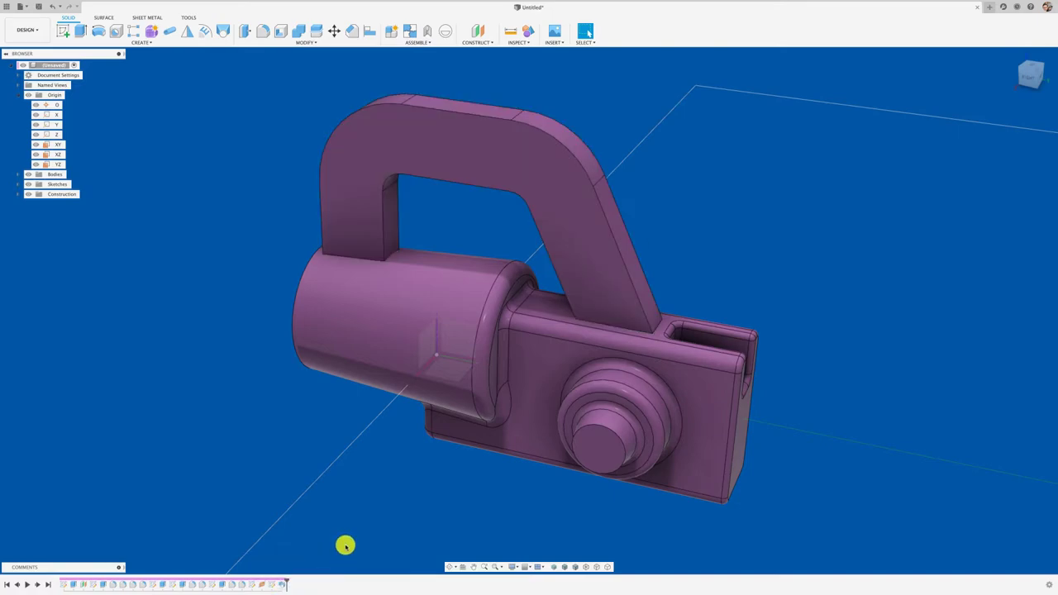
Step: Edit the handle's profile sketch from the timeline, shortening the rectangle from 31.5 mm to 21.7 mm
right_click(280, 586)
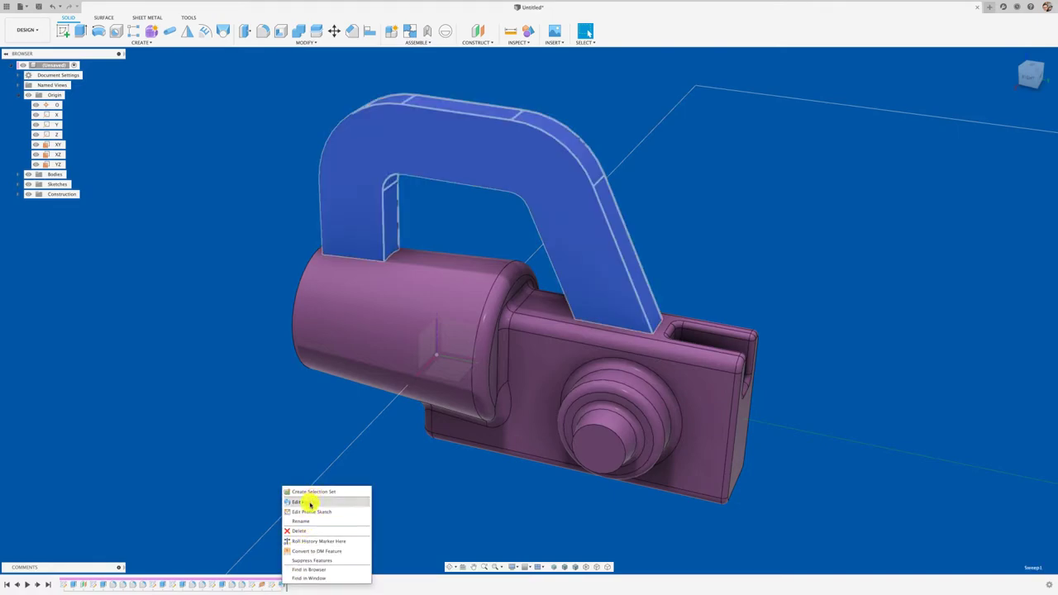
left_click(299, 501)
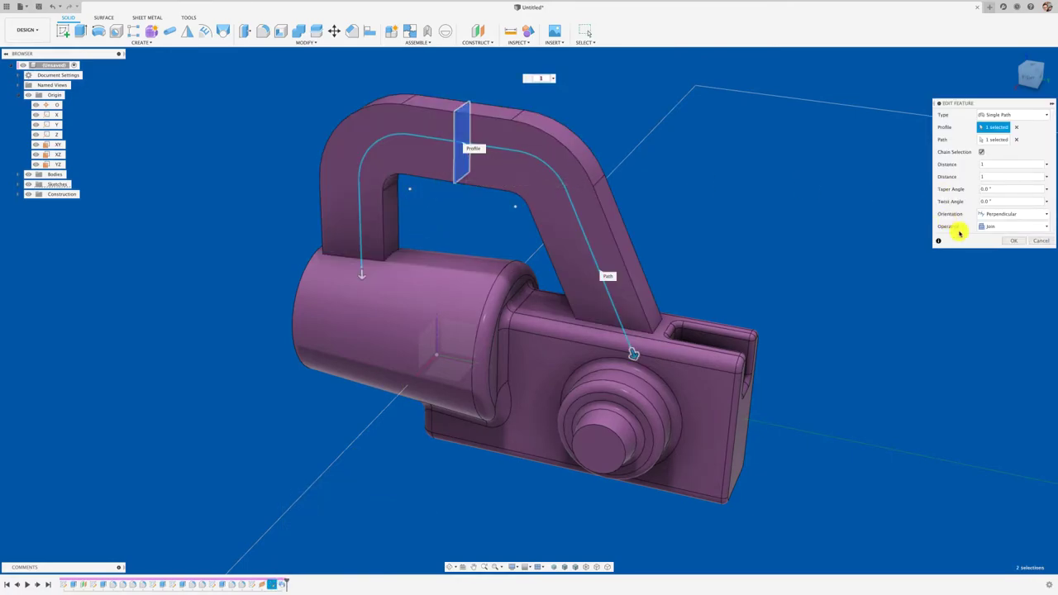
left_click(1046, 241)
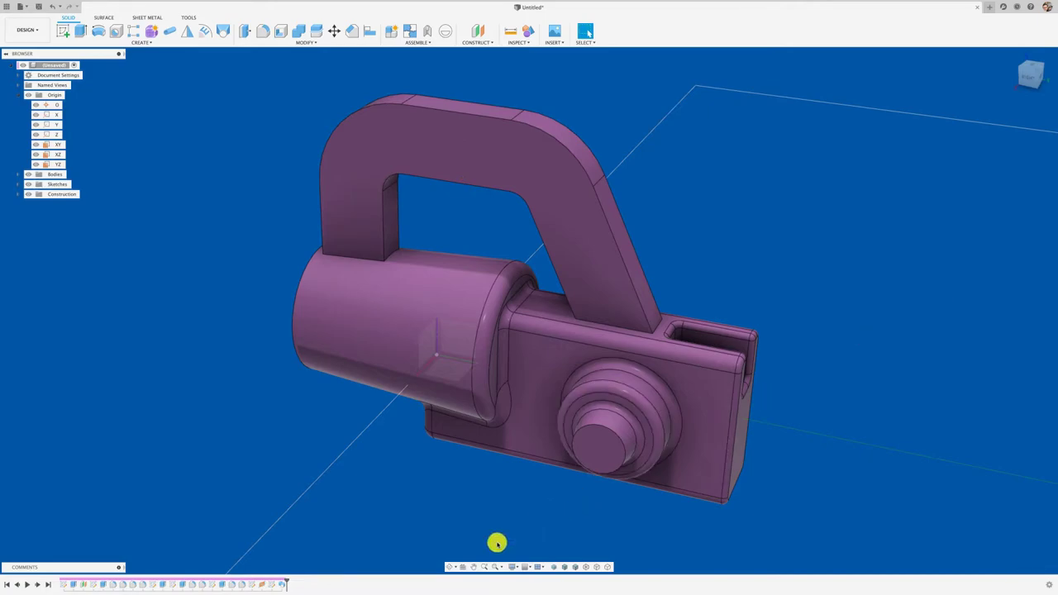
right_click(273, 585)
left_click(295, 501)
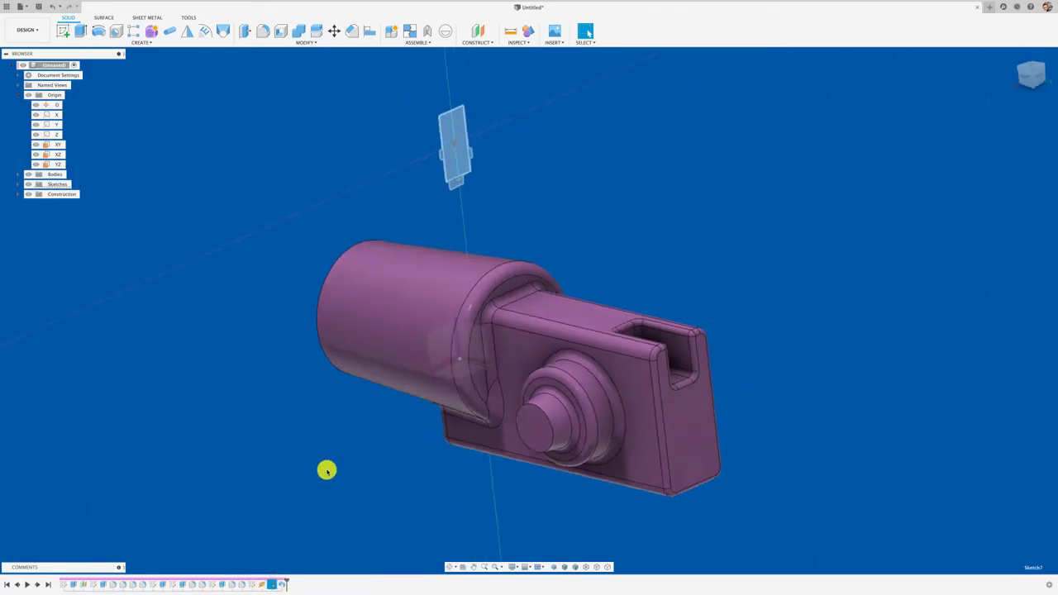
scroll(542, 100, "up", 3)
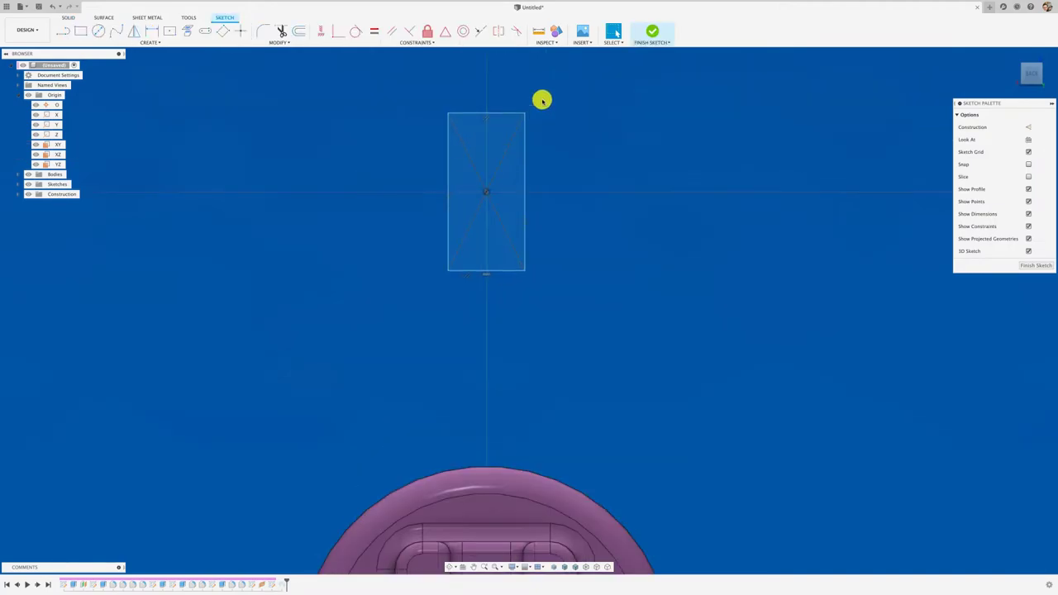
left_click_drag(498, 117, 495, 139)
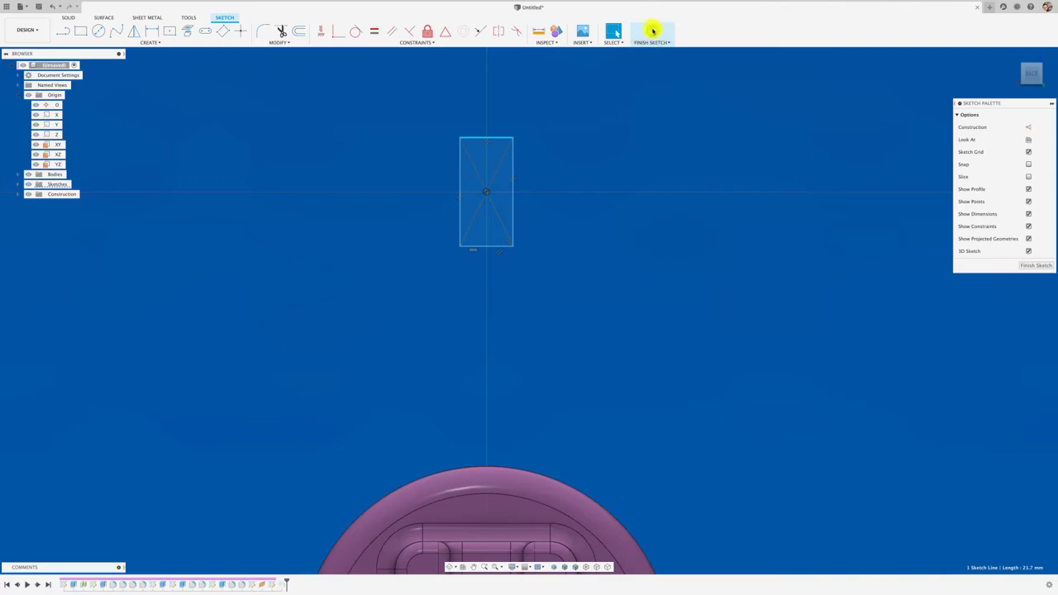
key("Escape")
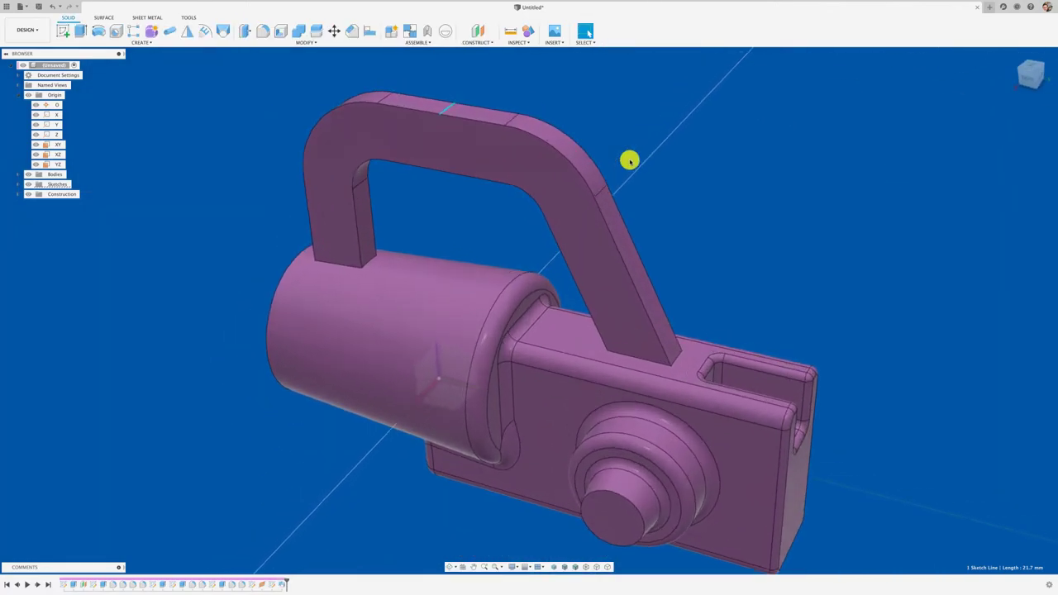
Step: Select the handle's first, inner and outer edge chains (20 edges) and fillet them at 5.2 mm
left_click(262, 31)
left_click(319, 153)
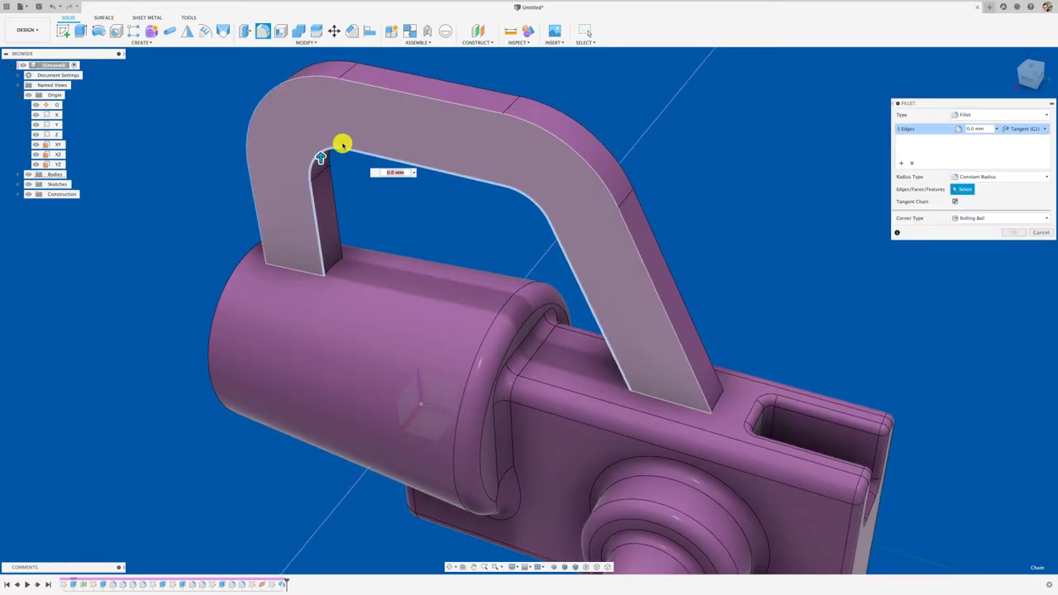
mouse_move(350, 142)
middle_mouse_down("shift")
mouse_move(354, 154)
mouse_move(433, 159)
middle_mouse_up("shift")
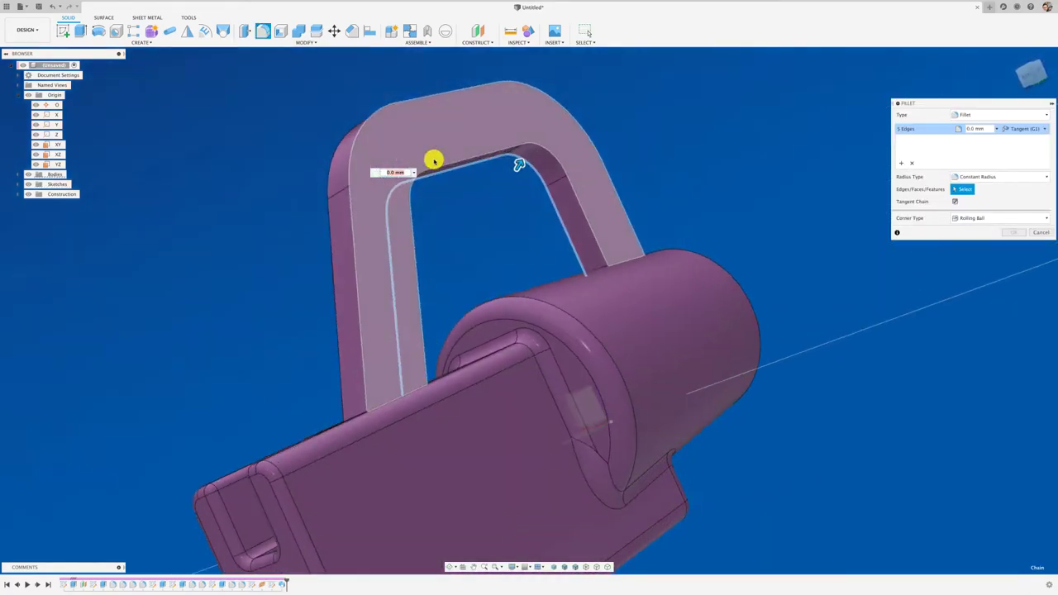
left_click(508, 147)
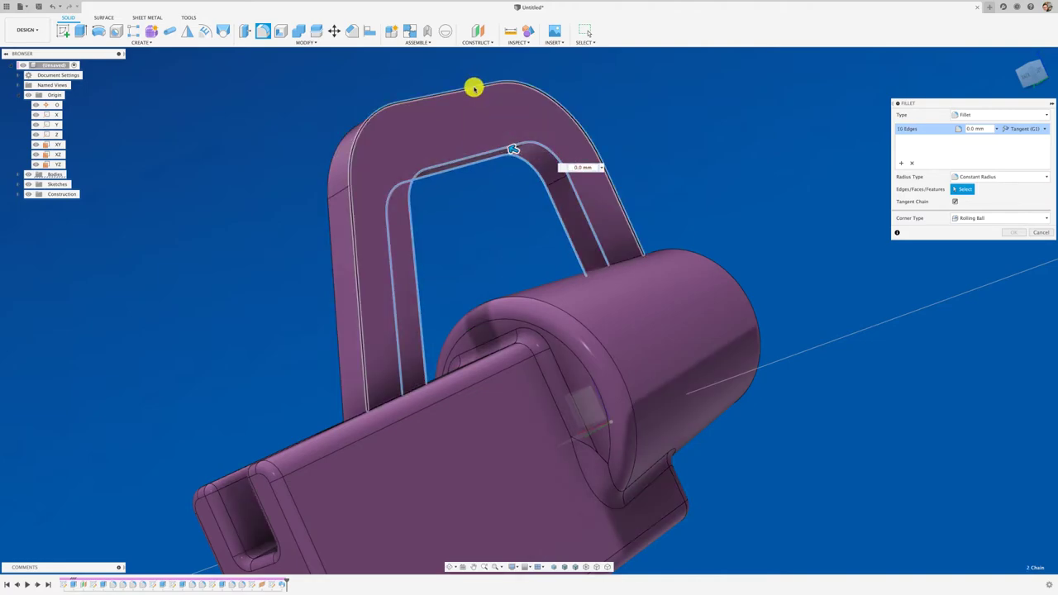
mouse_move(475, 89)
middle_mouse_down("shift")
mouse_move(496, 110)
mouse_move(486, 141)
mouse_move(505, 184)
middle_mouse_up("shift")
left_click(494, 110)
type("5.2")
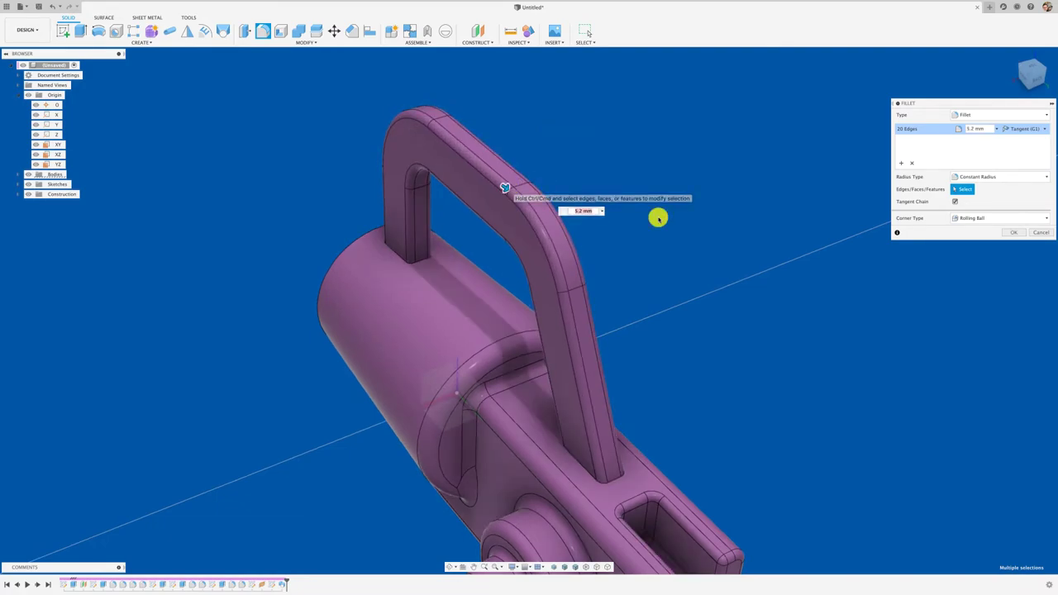
left_click(1007, 233)
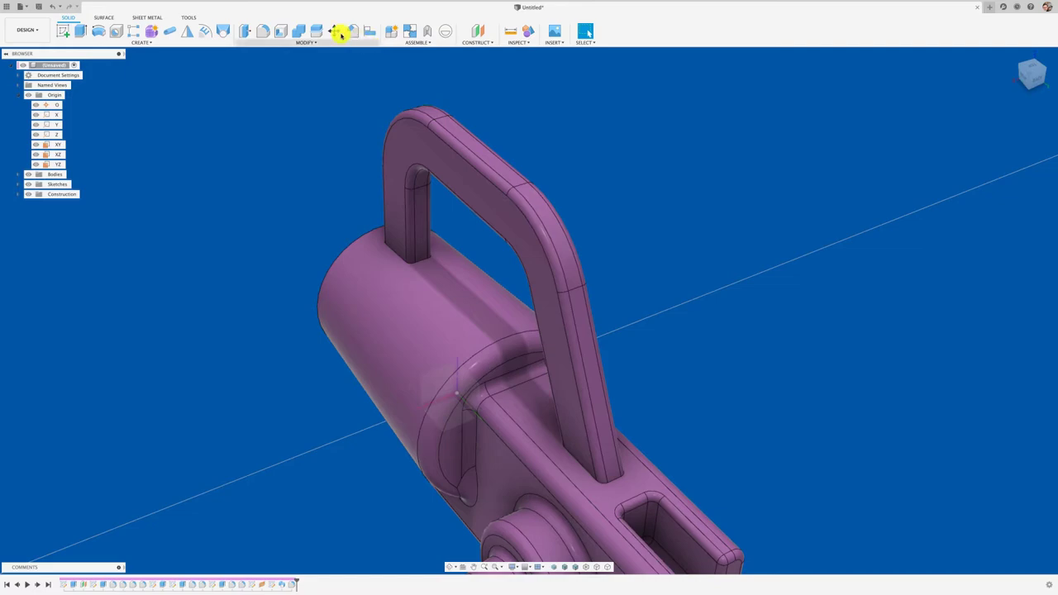
Step: Fillet the edge loops where the handle meets the body with a 14.8 mm radius
left_click(264, 31)
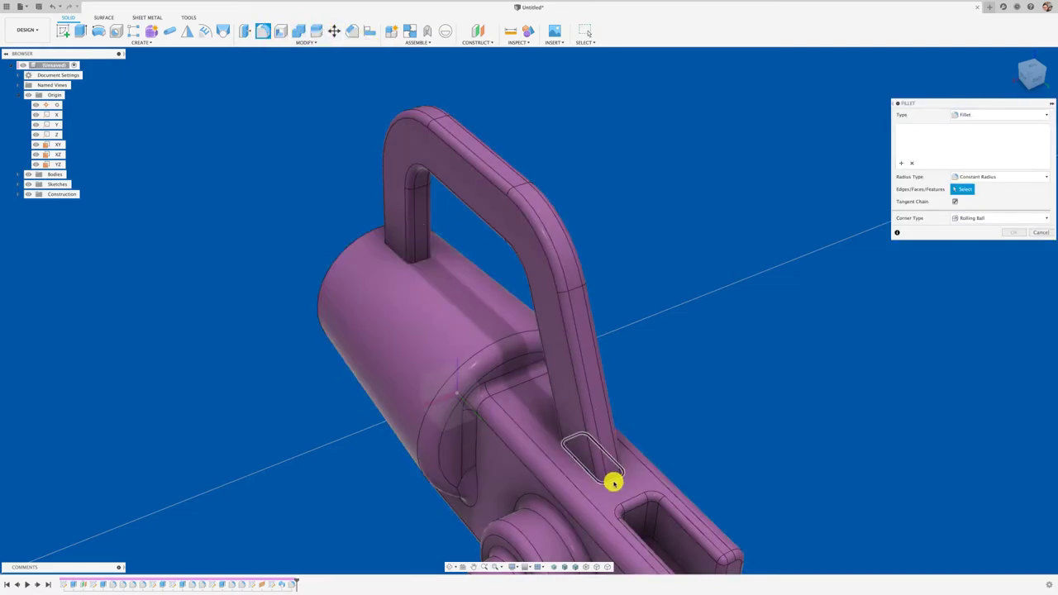
left_click(612, 480)
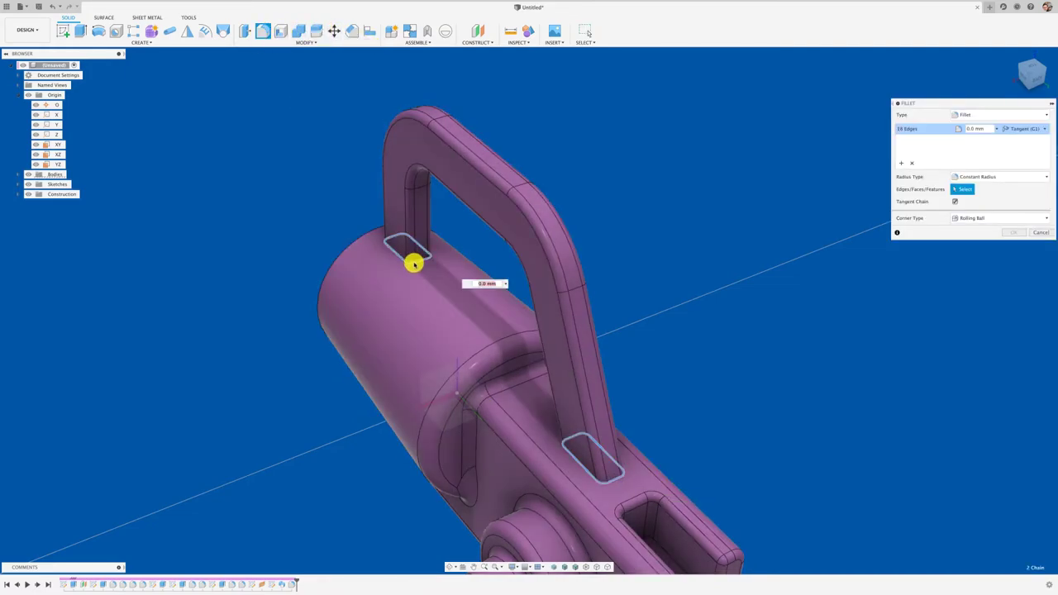
left_click_drag(411, 267, 415, 265)
scroll(674, 328, "up", 2)
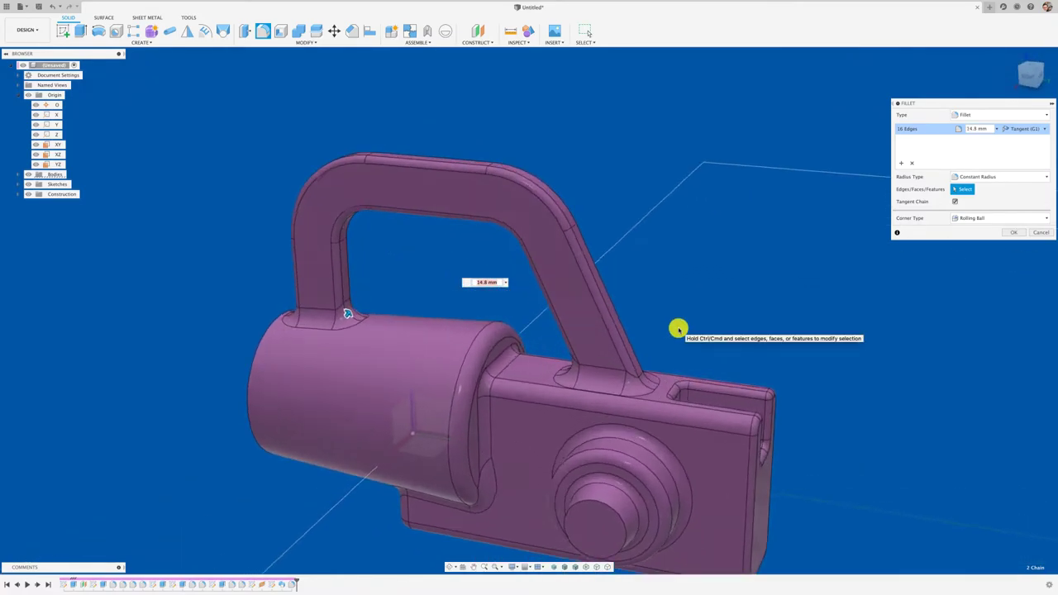
scroll(675, 328, "up", 2)
scroll(678, 329, "up", 2)
scroll(678, 329, "down", 3)
scroll(691, 323, "down", 2)
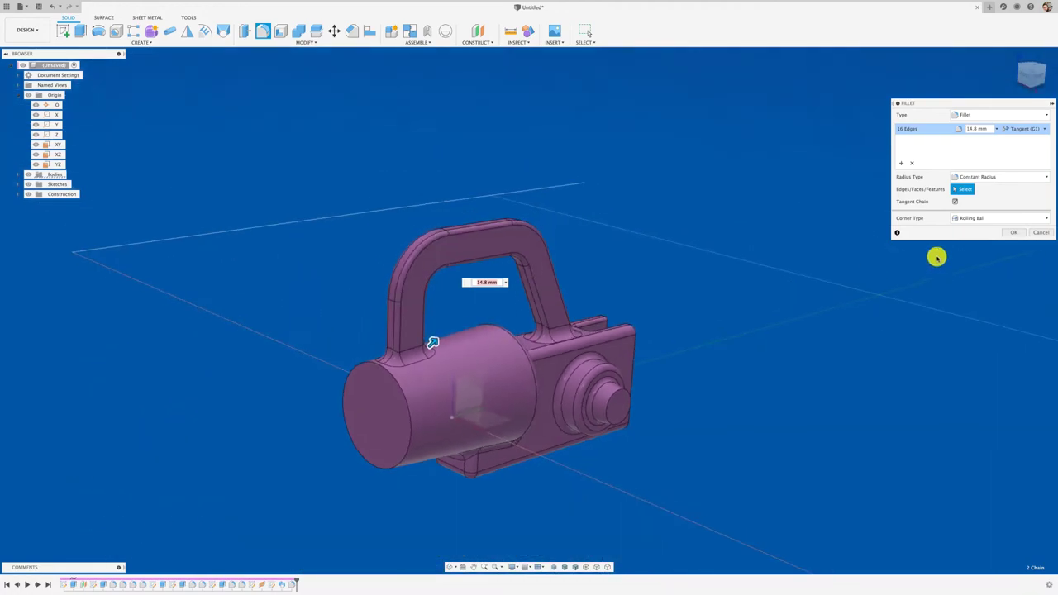
left_click(1010, 235)
Step: Orbit the model to inspect the new fillets and bring the cylinder's end face into view
middle_click_drag(680, 267, 611, 249, "shift")
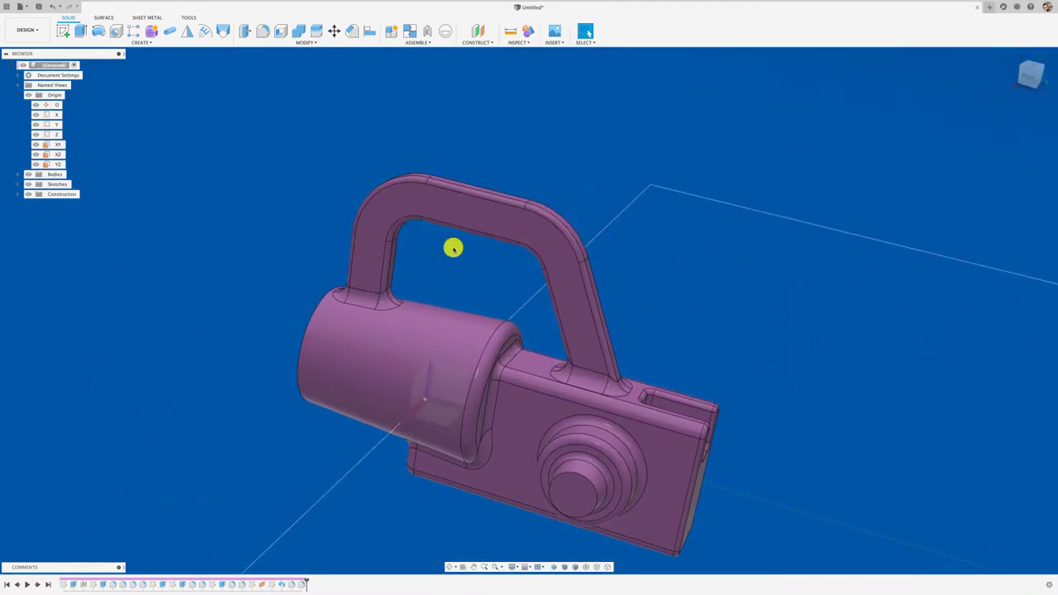
middle_click_drag(453, 248, 453, 248, "shift")
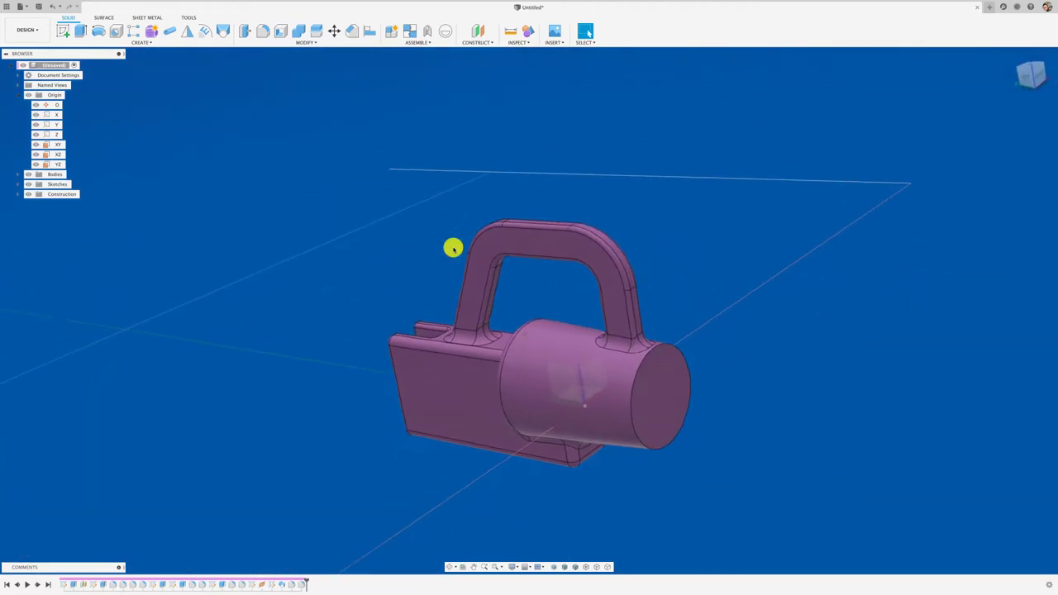
middle_click_drag(453, 248, 397, 300, "shift")
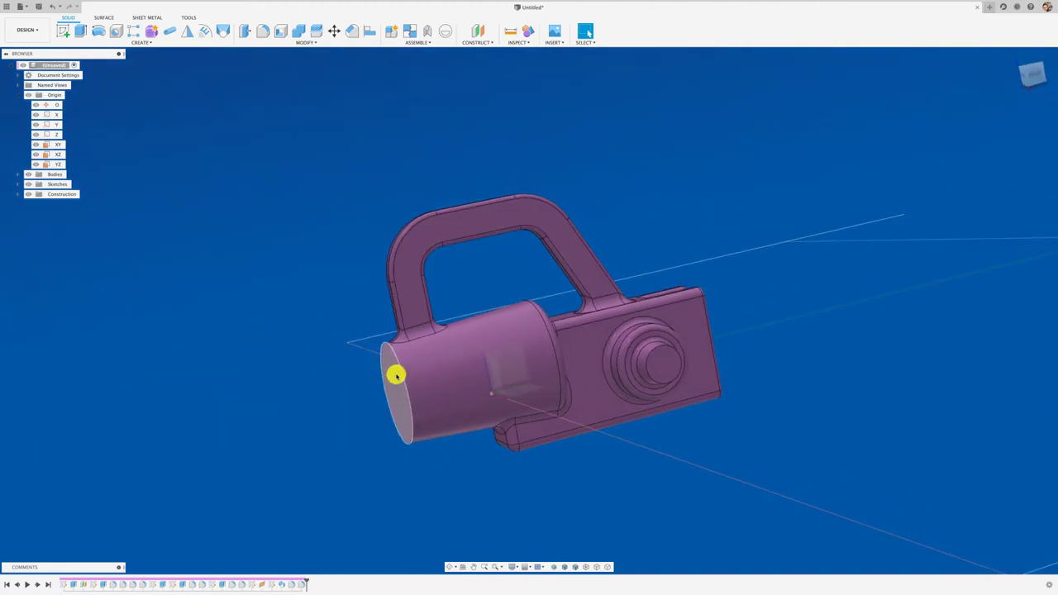
middle_click_drag(396, 375, 389, 402, "shift")
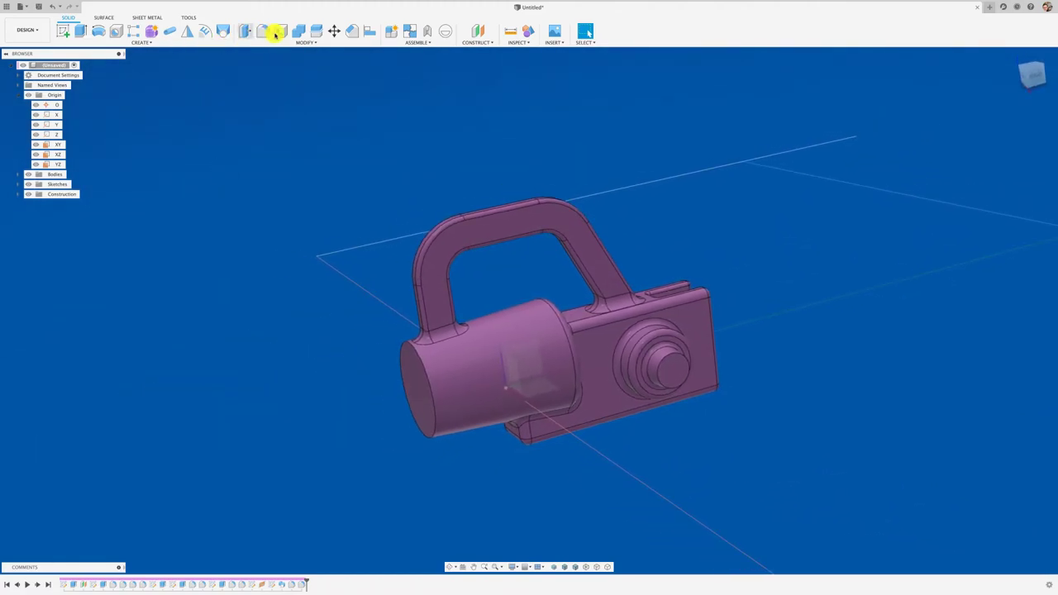
Step: Press-pull the tapered cylinder's end face outward so the tube becomes much longer
left_click(241, 31)
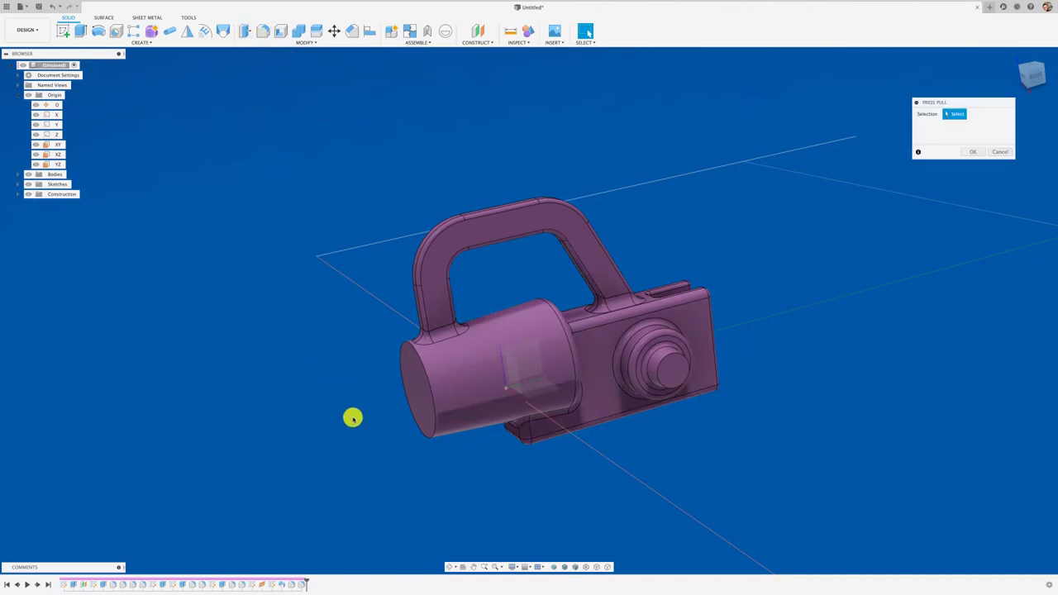
left_click(407, 403)
left_click_drag(415, 400, 308, 425)
left_click(972, 153)
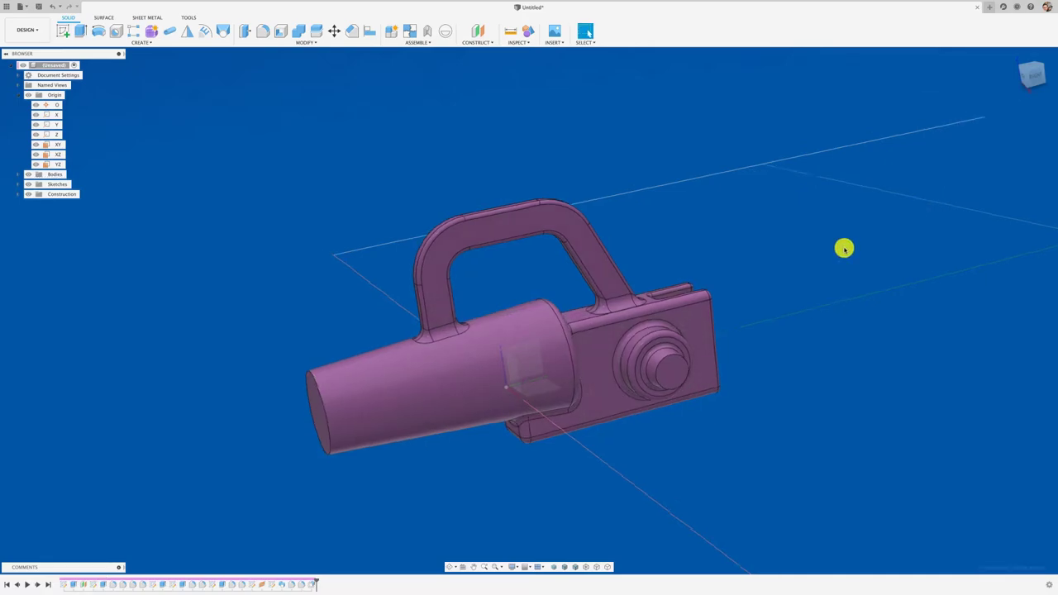
scroll(843, 245, "left", 10, "shift")
scroll(843, 248, "left", 5, "shift")
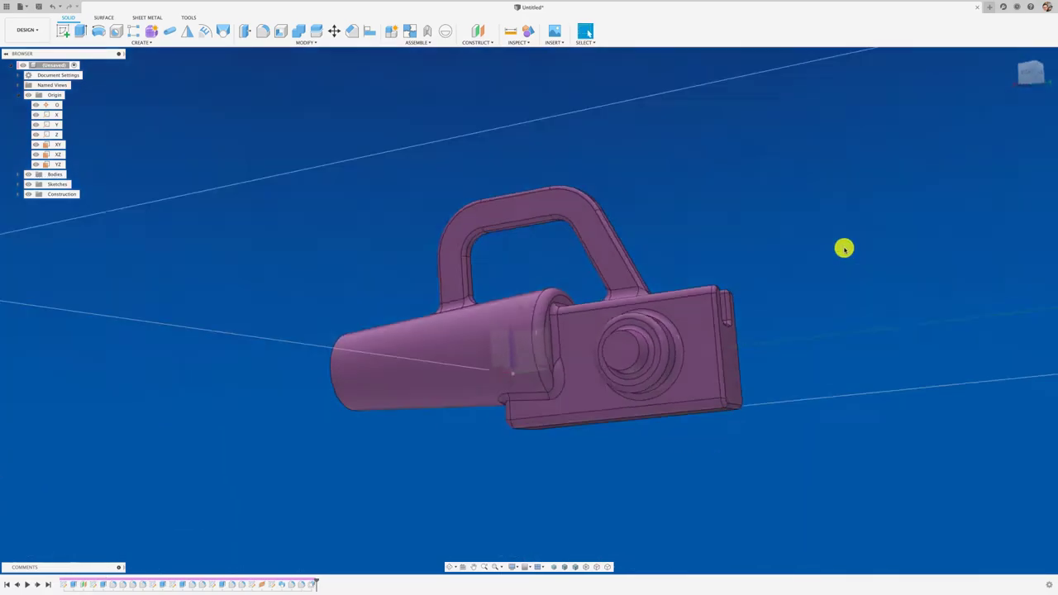
scroll(843, 247, "left", 5, "shift")
scroll(843, 248, "up", 5, "shift")
scroll(843, 248, "up", 3, "shift")
Step: Shell the body with a 2 mm inside thickness, removing the cylinder's end face
scroll(843, 248, "down", 3, "shift")
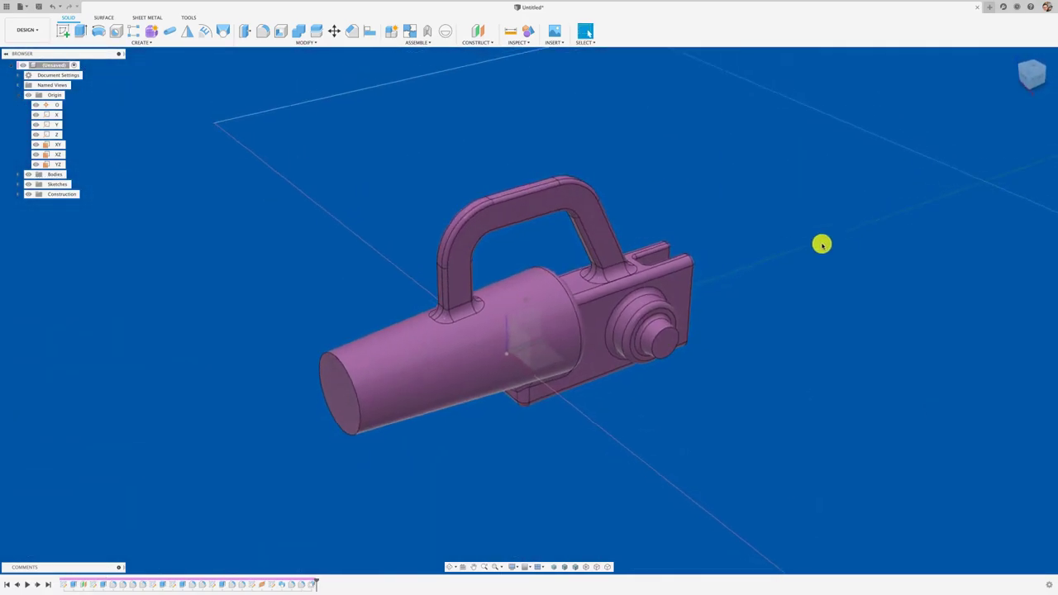
scroll(224, 288, "up", 3, "shift")
scroll(223, 287, "down", 2, "shift")
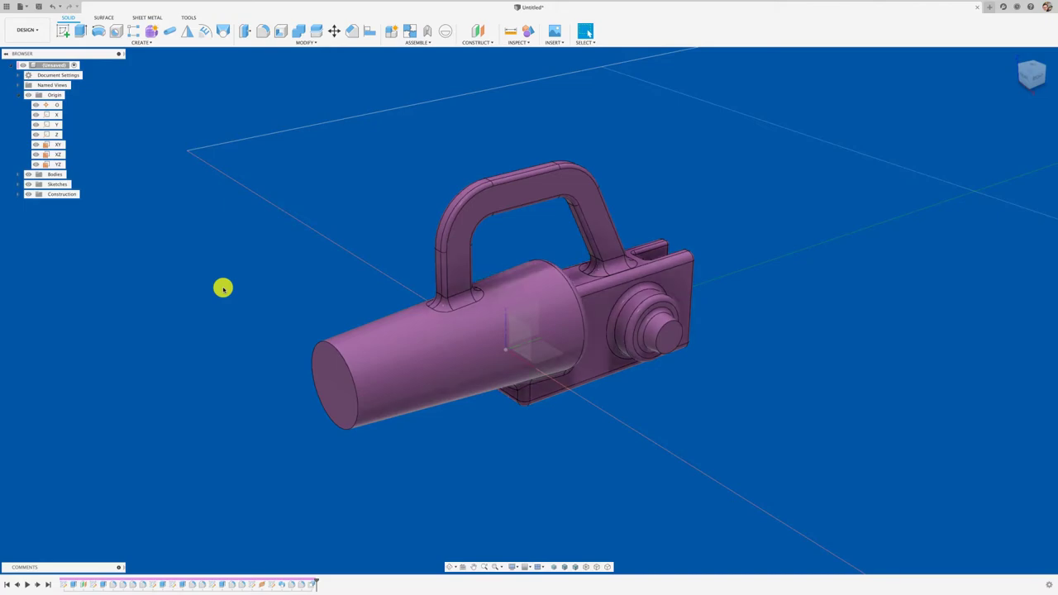
left_click(280, 33)
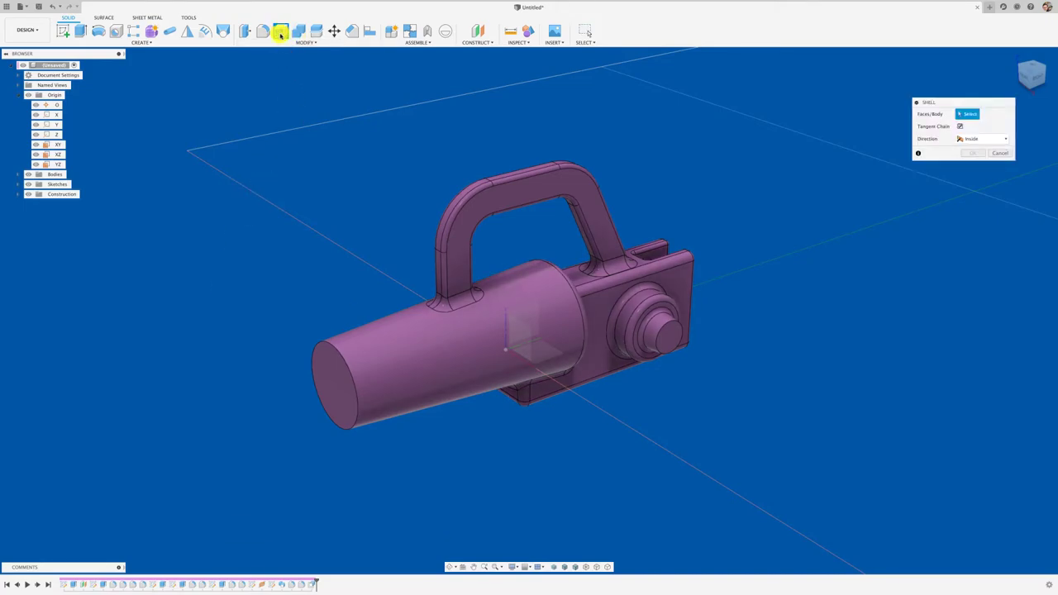
left_click(331, 402)
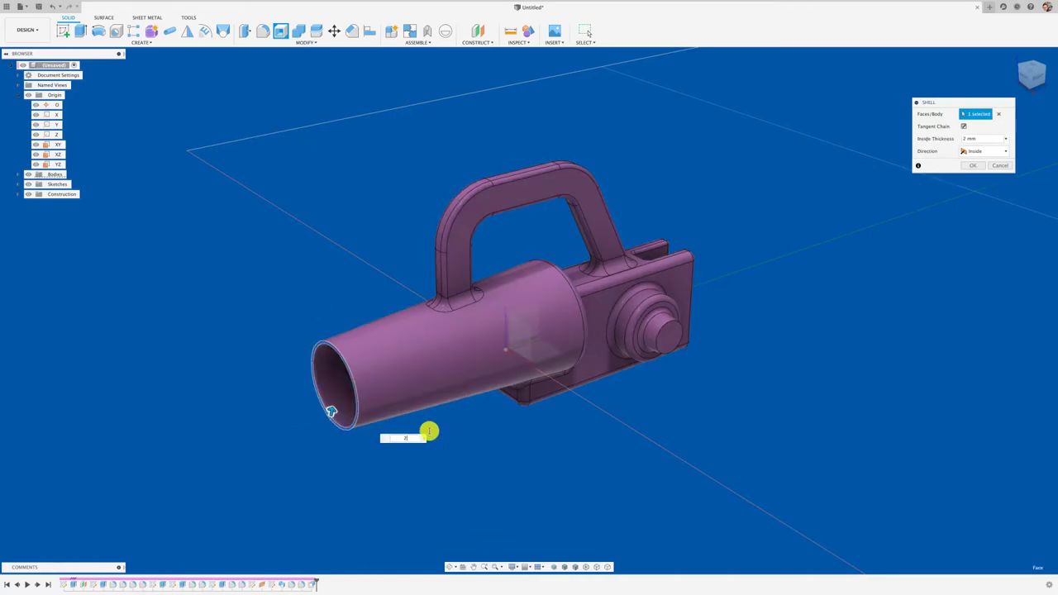
left_click(973, 165)
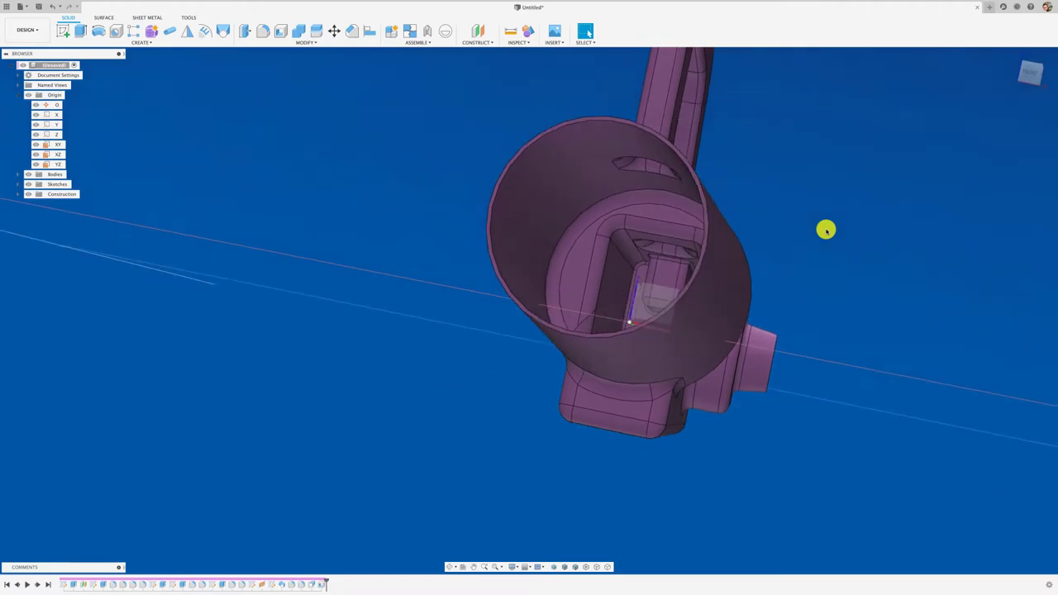
Step: Add a section analysis cutting through the handle face
left_click(523, 44)
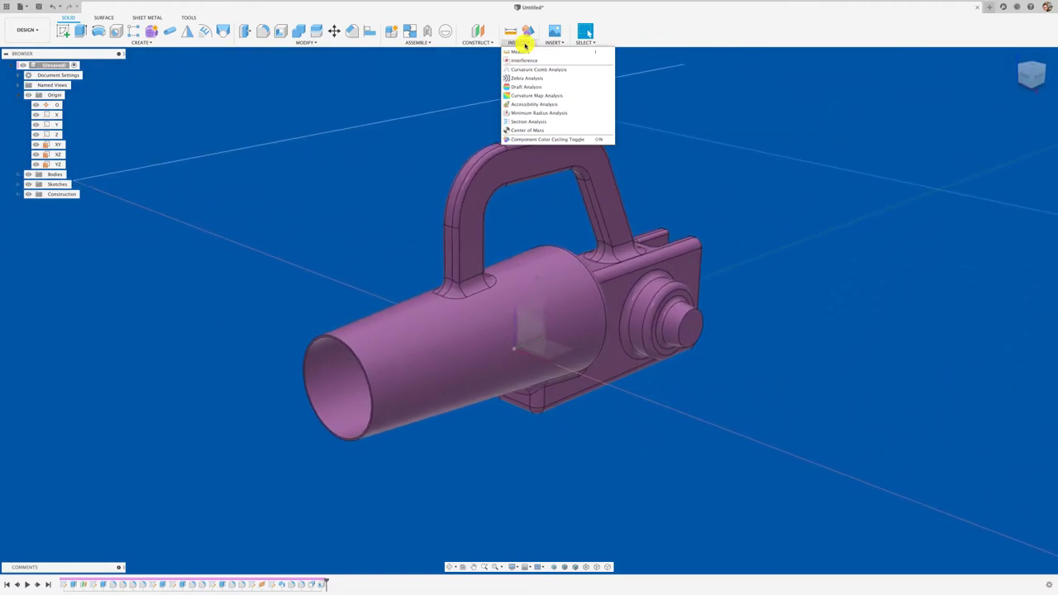
left_click(537, 122)
left_click(554, 158)
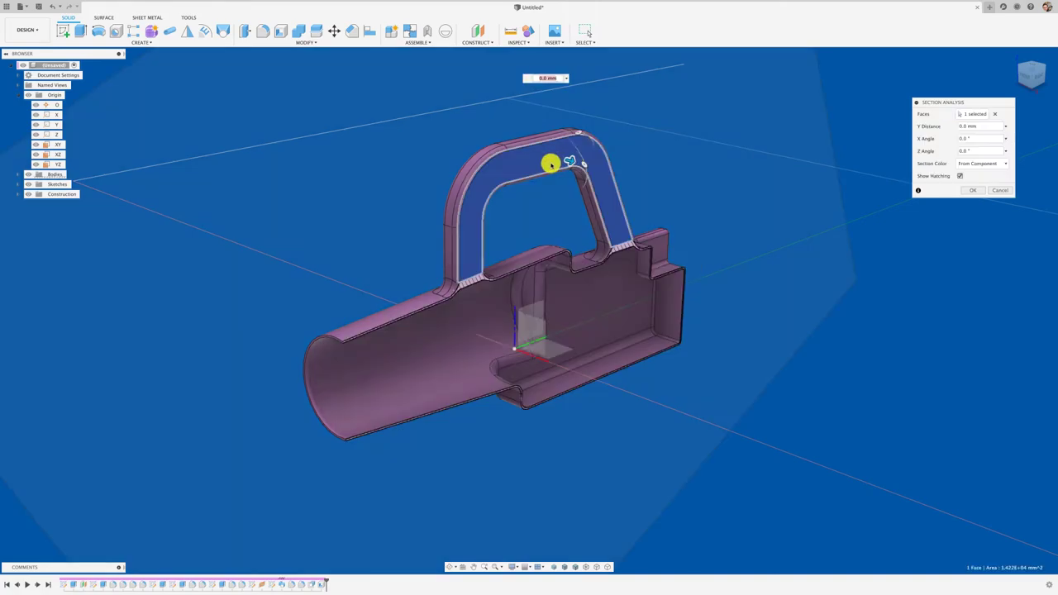
left_click_drag(567, 165, 570, 158)
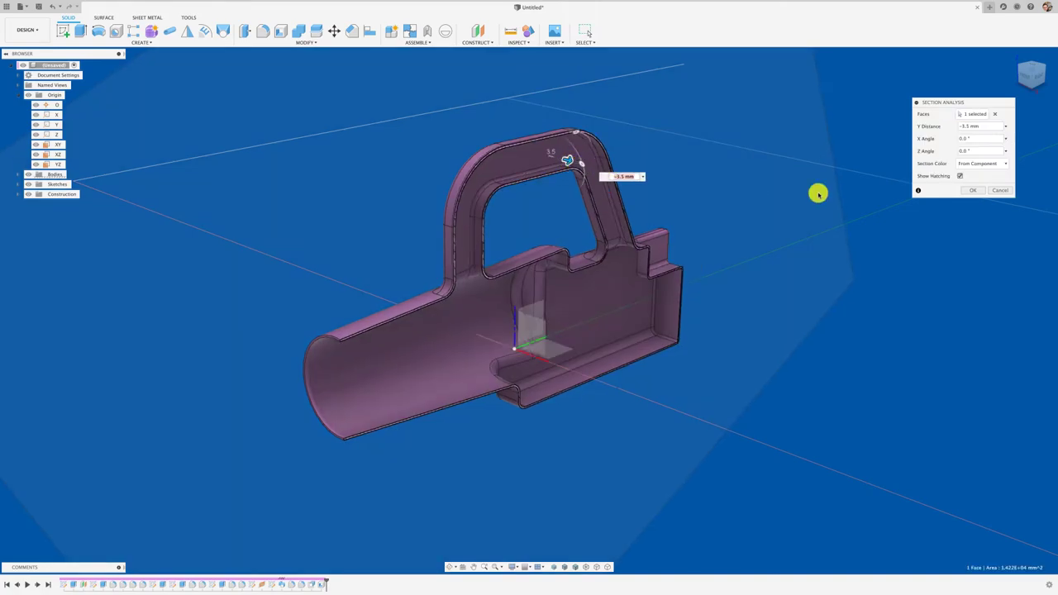
left_click(976, 191)
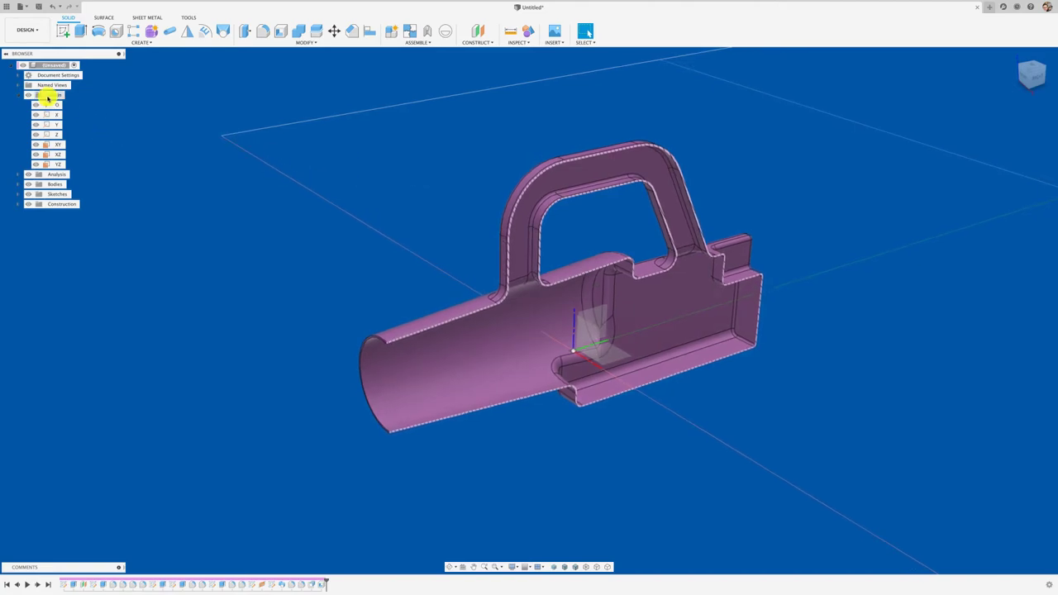
Step: Hide the handle section cut and toggle the component colours off and back on
left_click(28, 174)
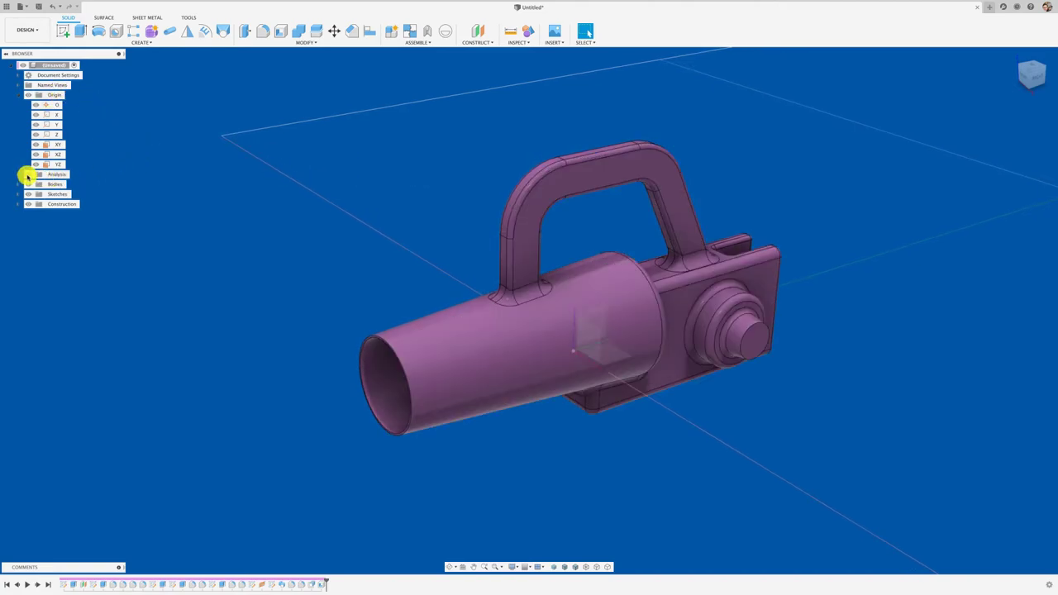
left_click(519, 44)
left_click(539, 121)
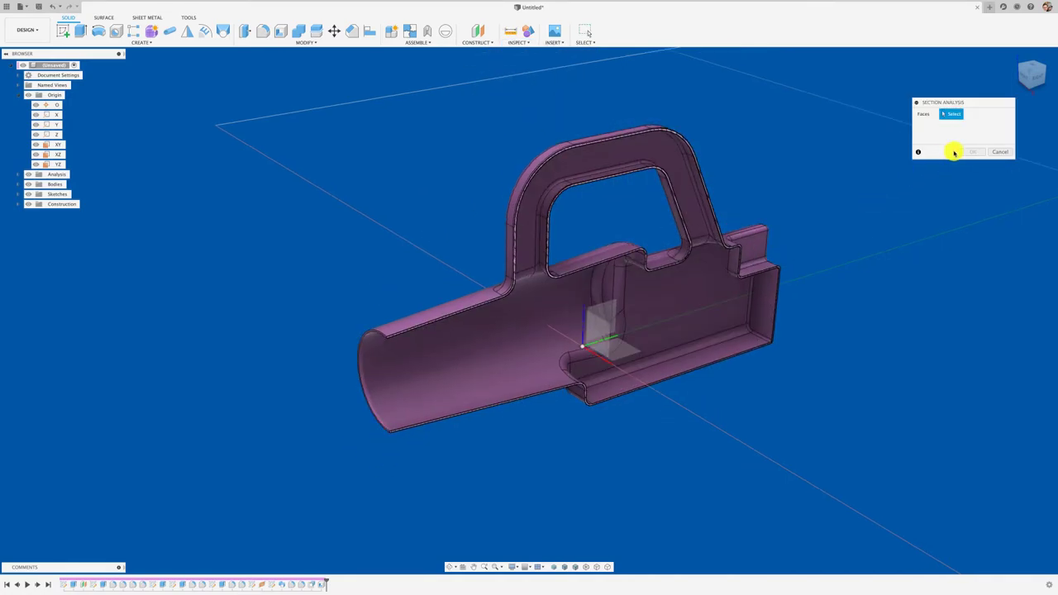
left_click(994, 152)
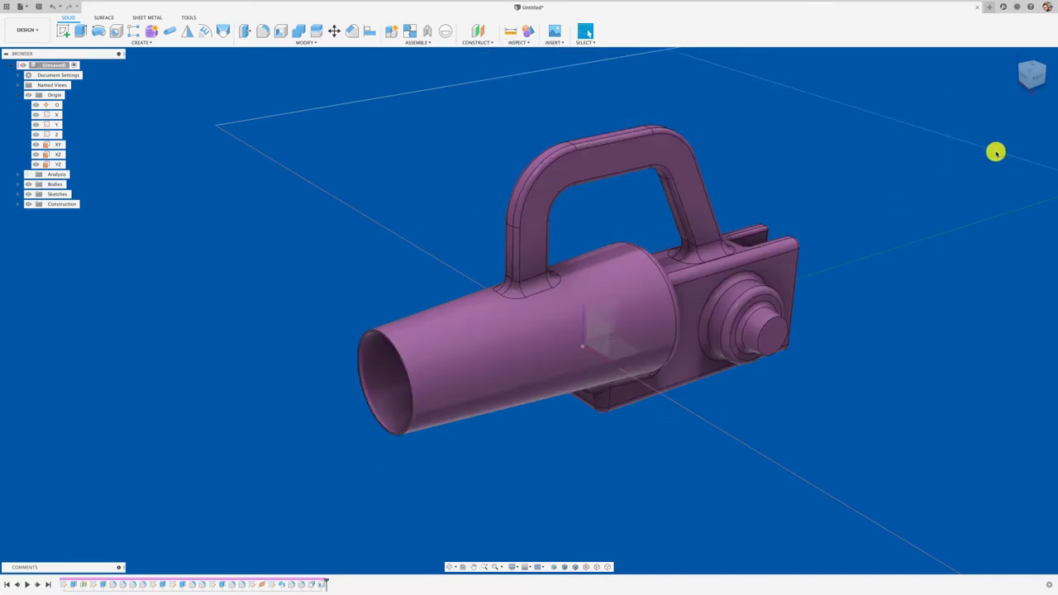
left_click(528, 31)
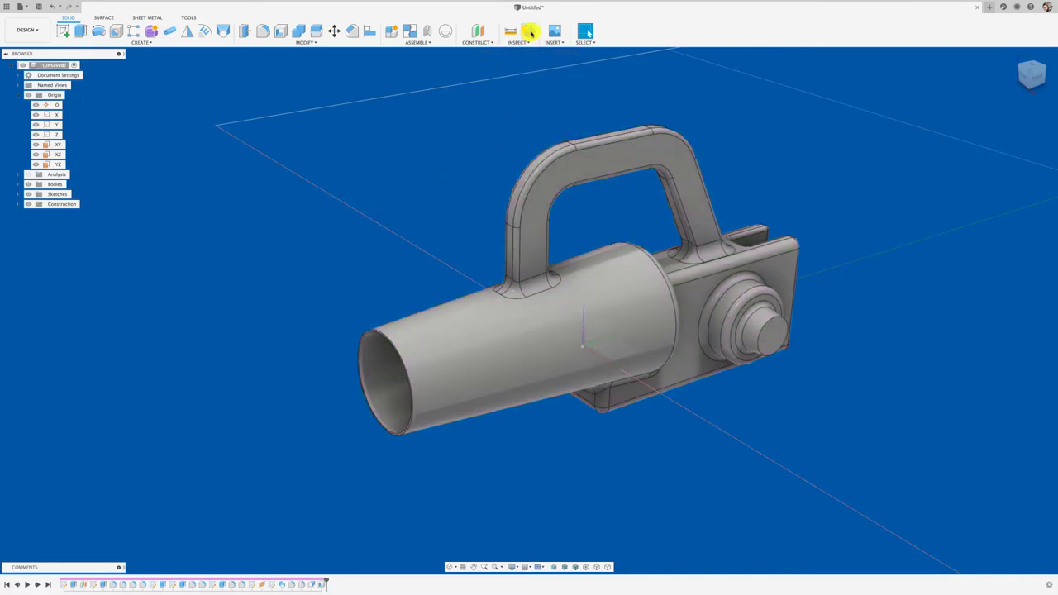
left_click(518, 42)
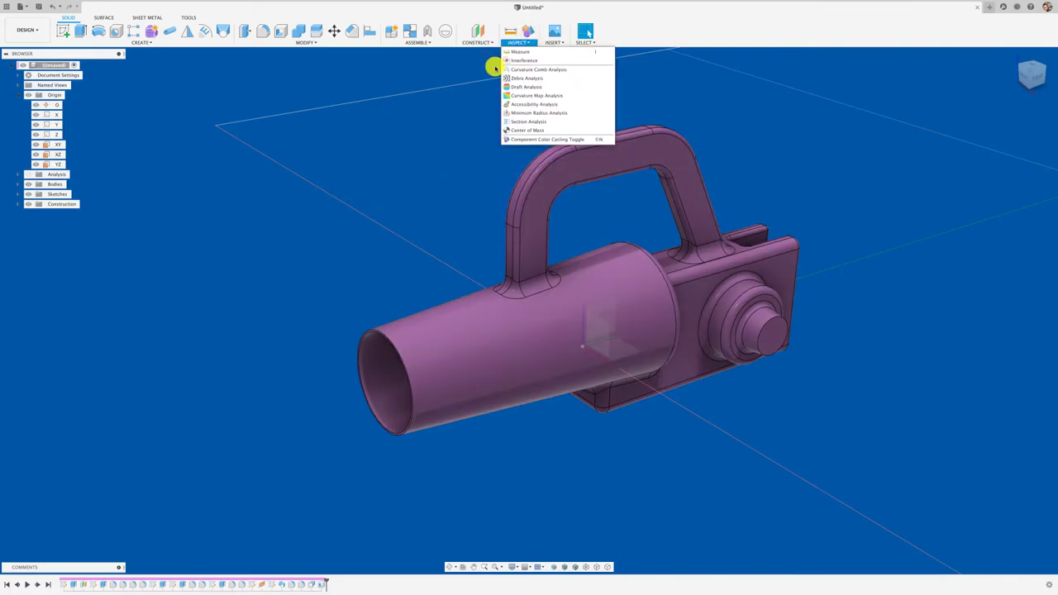
Step: Section from the tube's open end face, offset -466 mm toward the rear
left_click(519, 124)
scroll(376, 335, "up", 5)
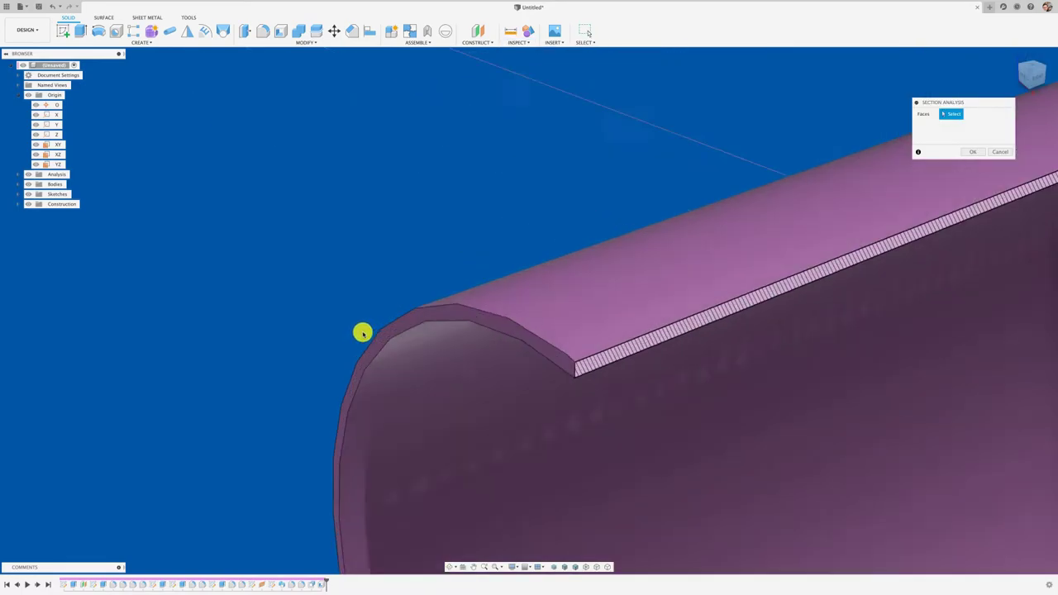
left_click(368, 329)
scroll(363, 326, "down", 5)
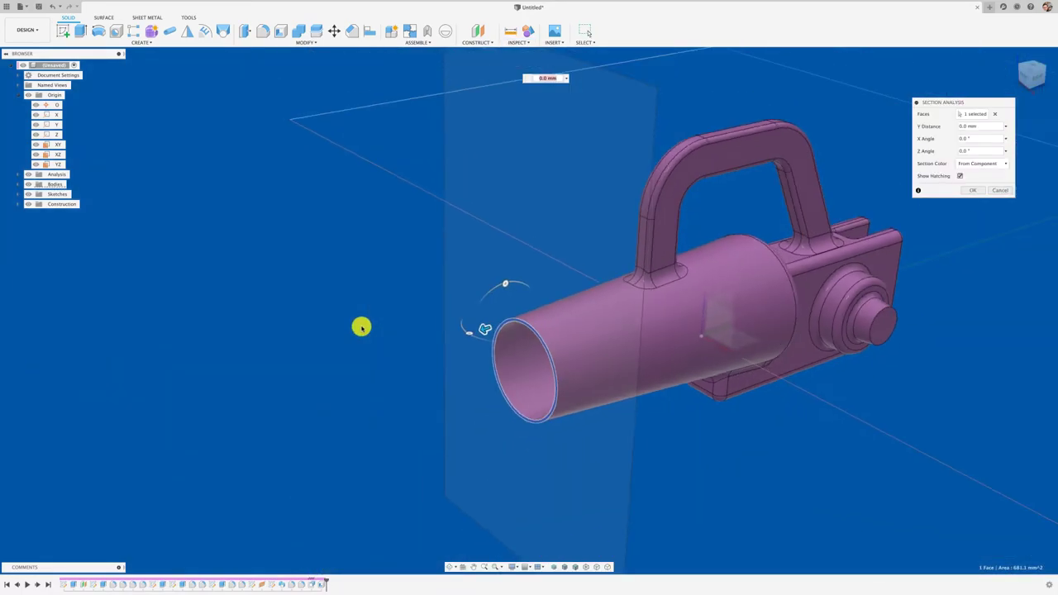
left_click_drag(461, 330, 821, 262)
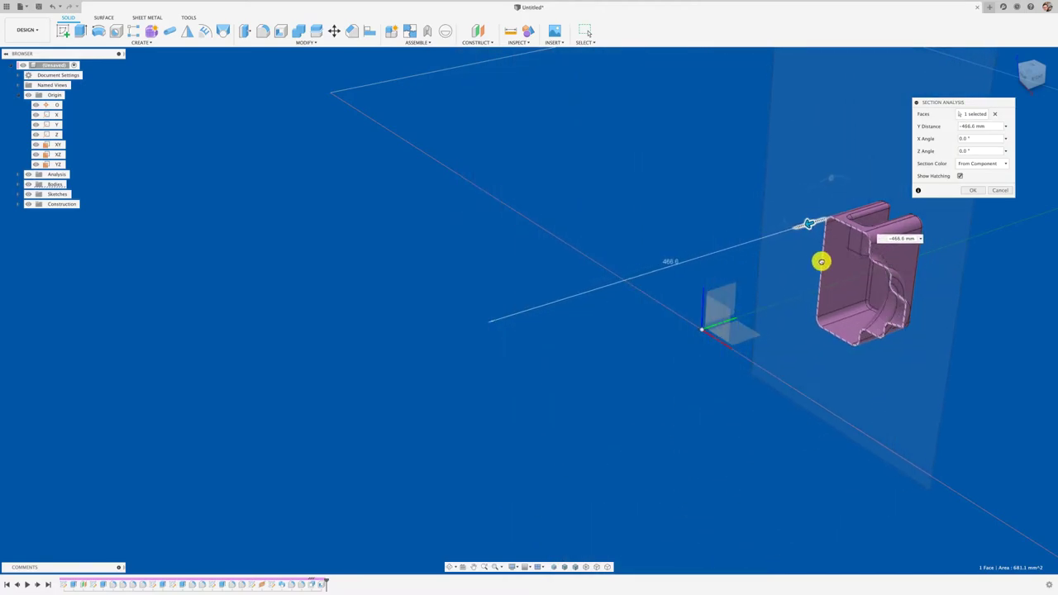
left_click(973, 190)
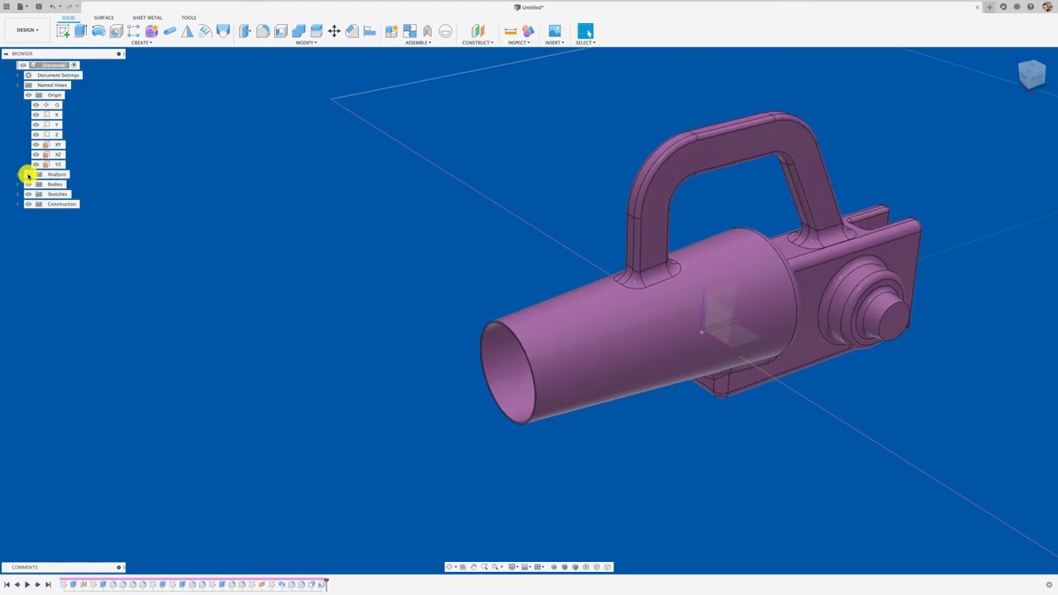
left_click(29, 175)
left_click(17, 175)
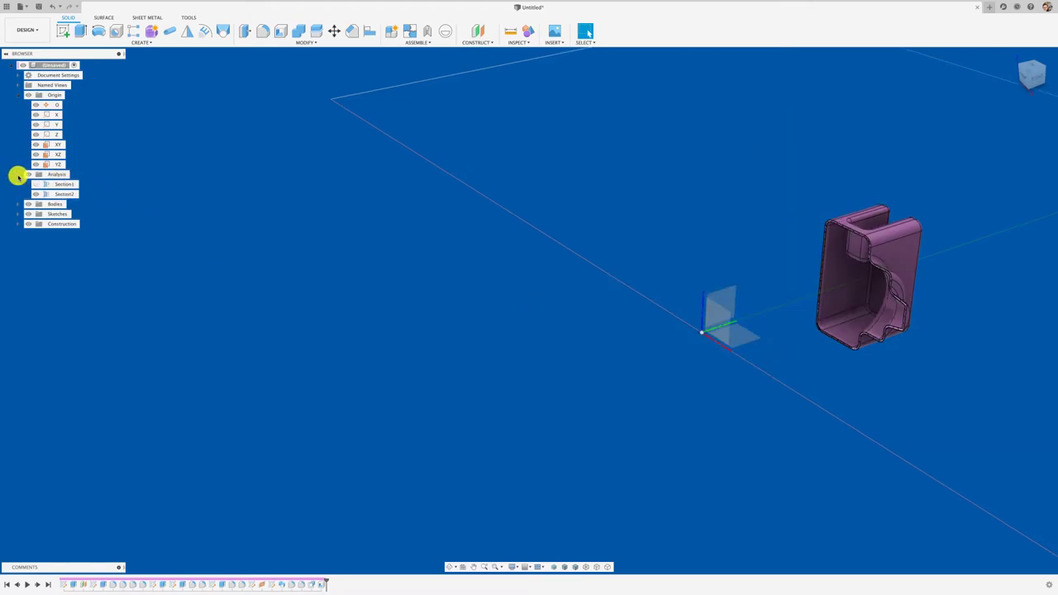
left_click(35, 184)
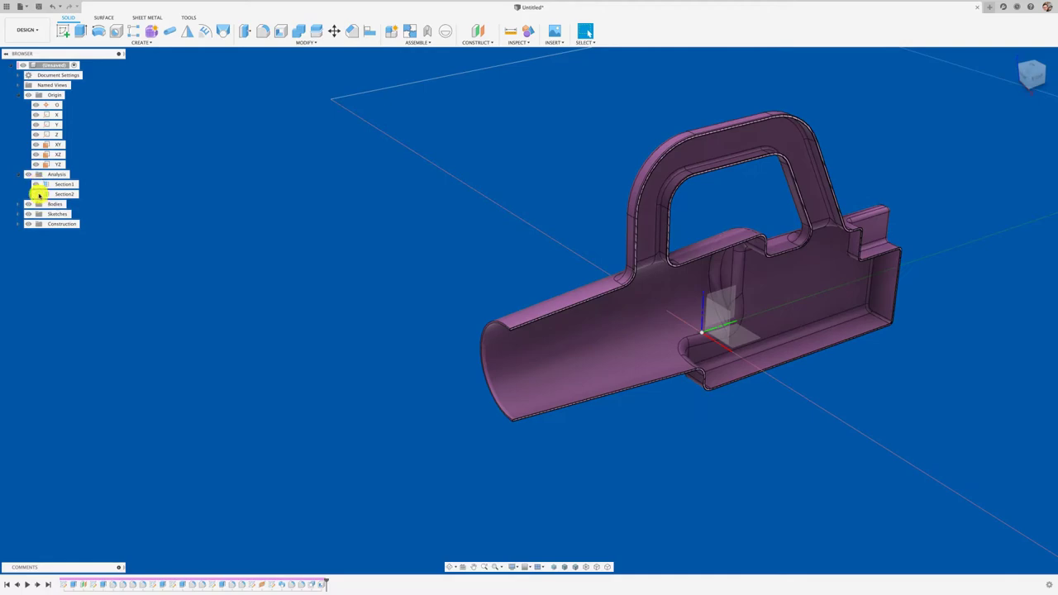
left_click(36, 194)
left_click(36, 195)
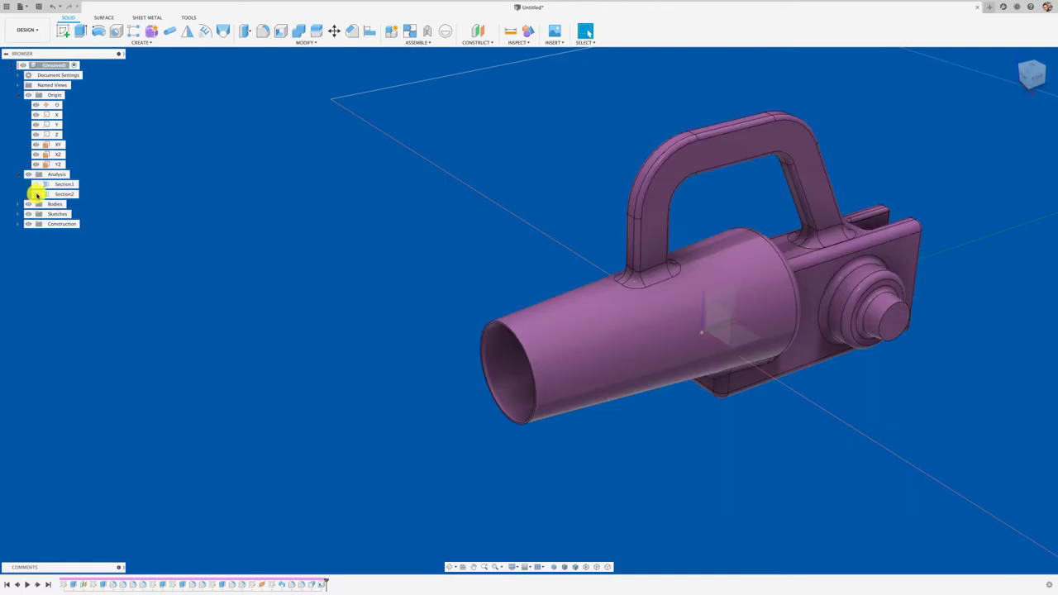
left_click(37, 195)
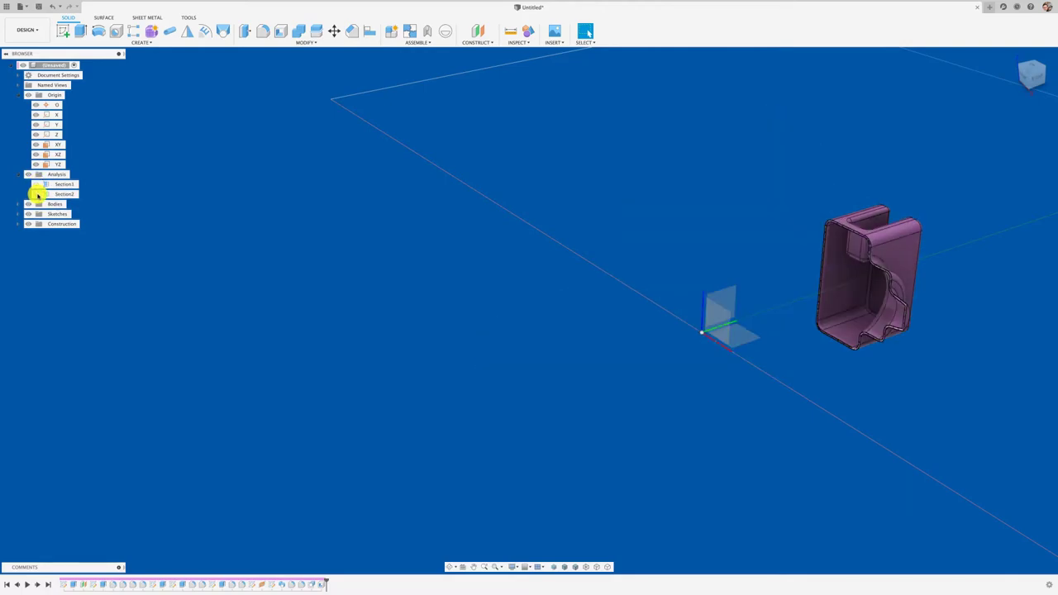
left_click(36, 194)
left_click(36, 184)
left_click(38, 185)
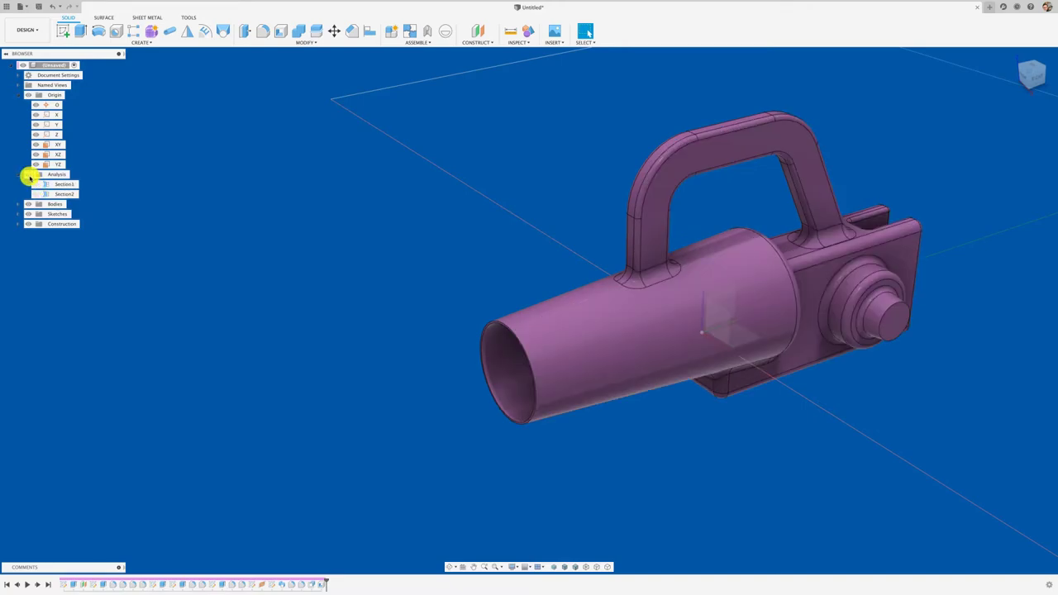
middle_click_drag(237, 225, 288, 239, "shift")
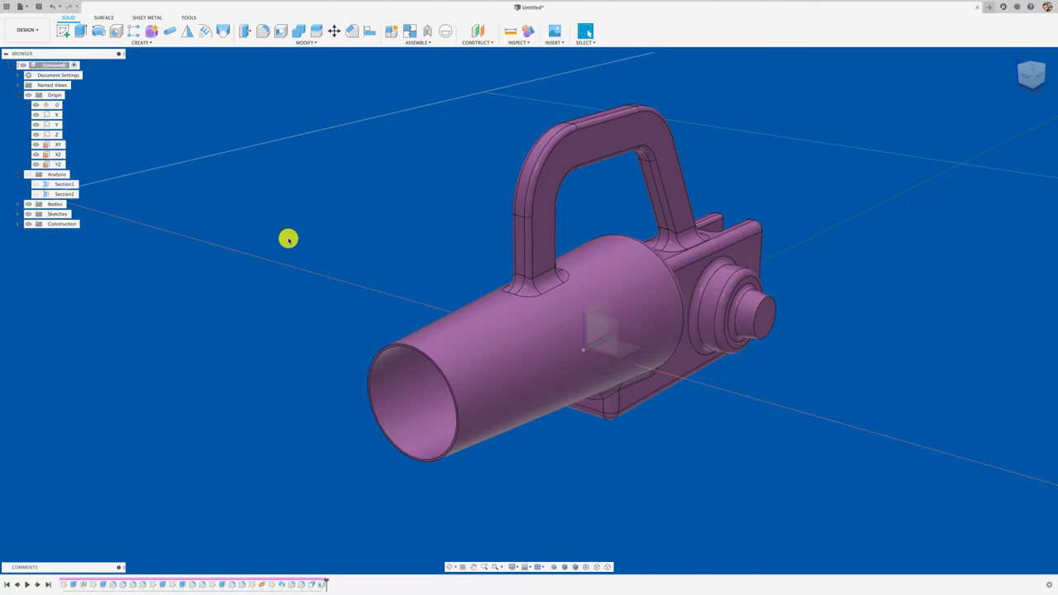
middle_click_drag(288, 239, 287, 239, "shift")
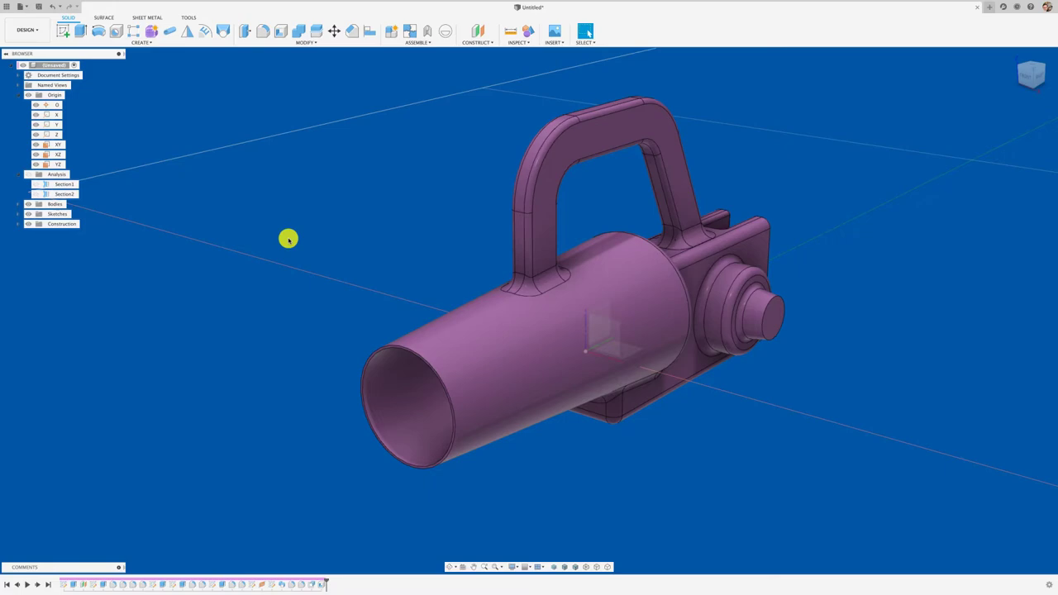
mouse_move(287, 239)
middle_mouse_down("shift")
mouse_move(355, 358)
mouse_move(259, 427)
mouse_move(298, 408)
mouse_move(557, 454)
middle_mouse_up("shift")
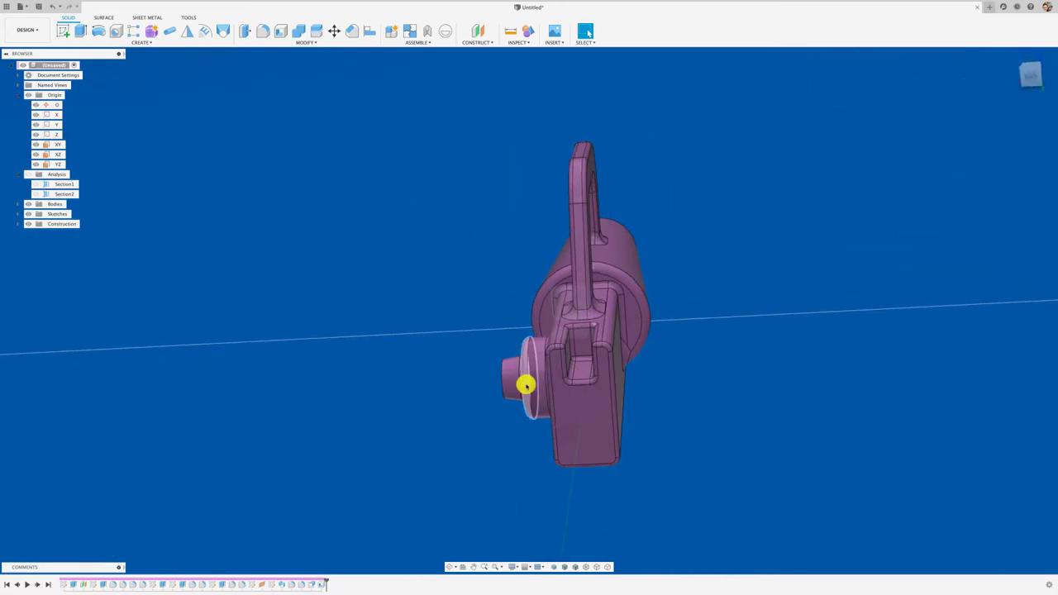
mouse_move(524, 386)
middle_mouse_down("shift")
mouse_move(234, 107)
mouse_move(124, 58)
middle_mouse_up("shift")
Step: Sketch a roughly 432 mm vertical line across the body's rear end face and finish the sketch
left_click(73, 35)
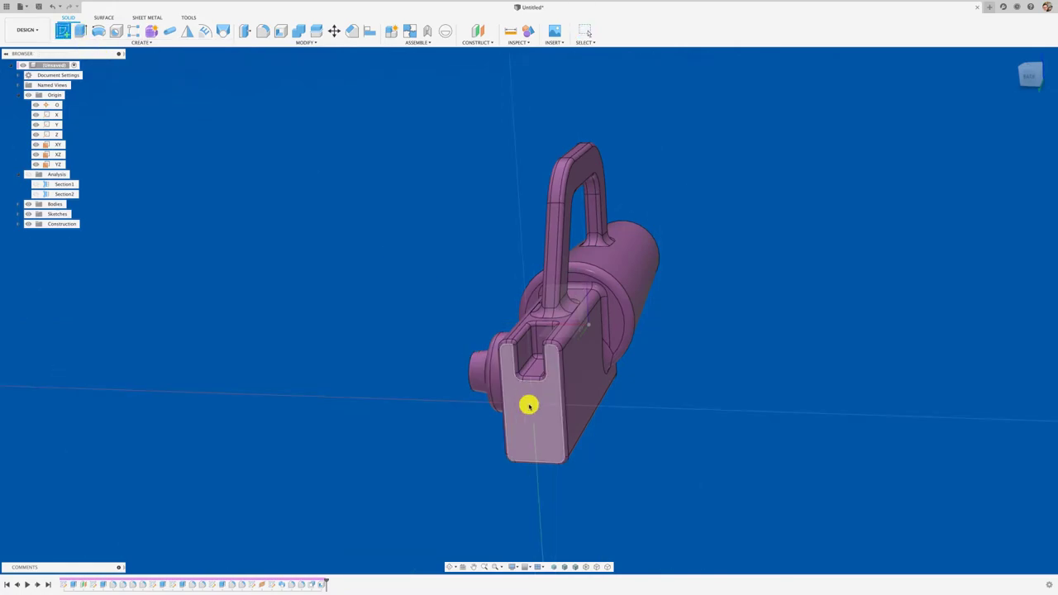
left_click(519, 428)
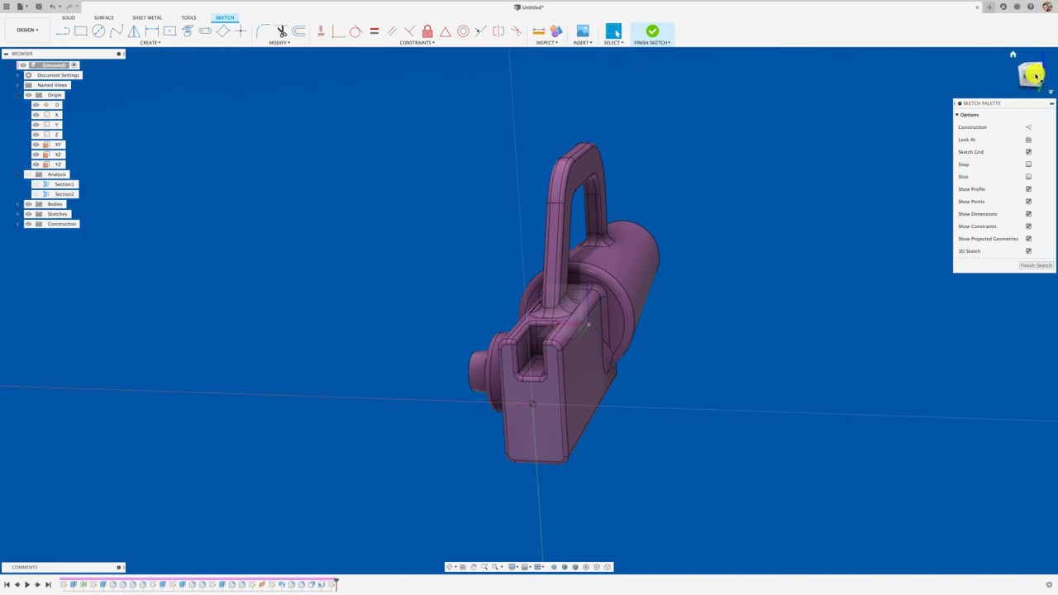
left_click(1029, 76)
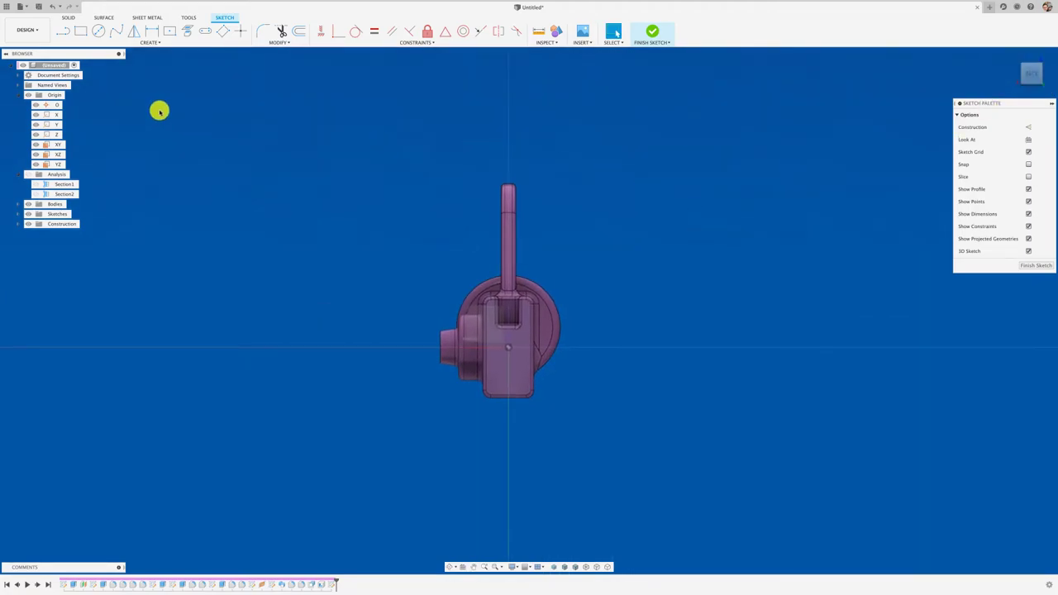
left_click(66, 31)
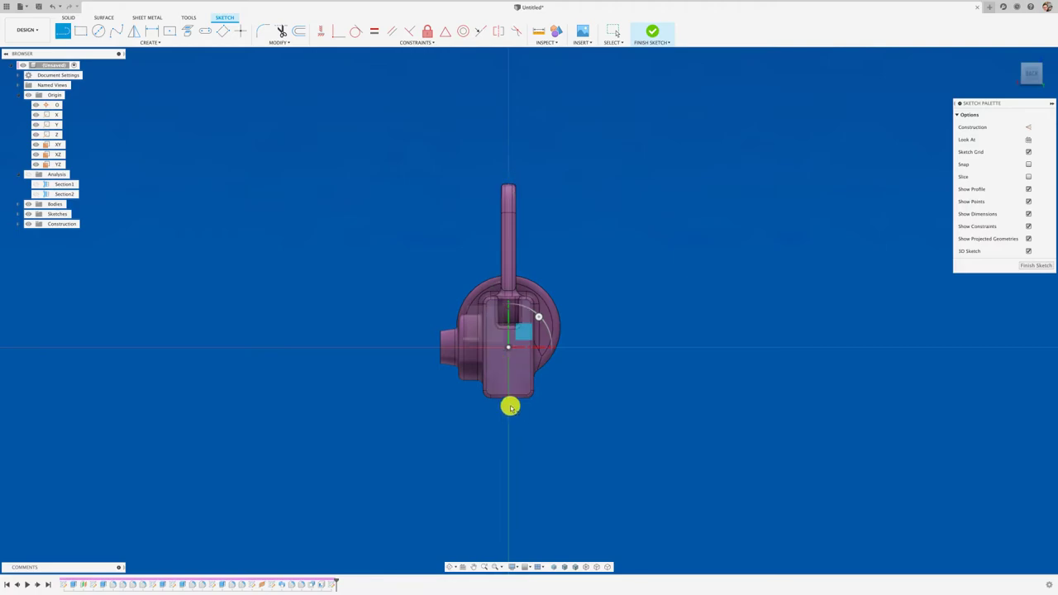
left_click(508, 446)
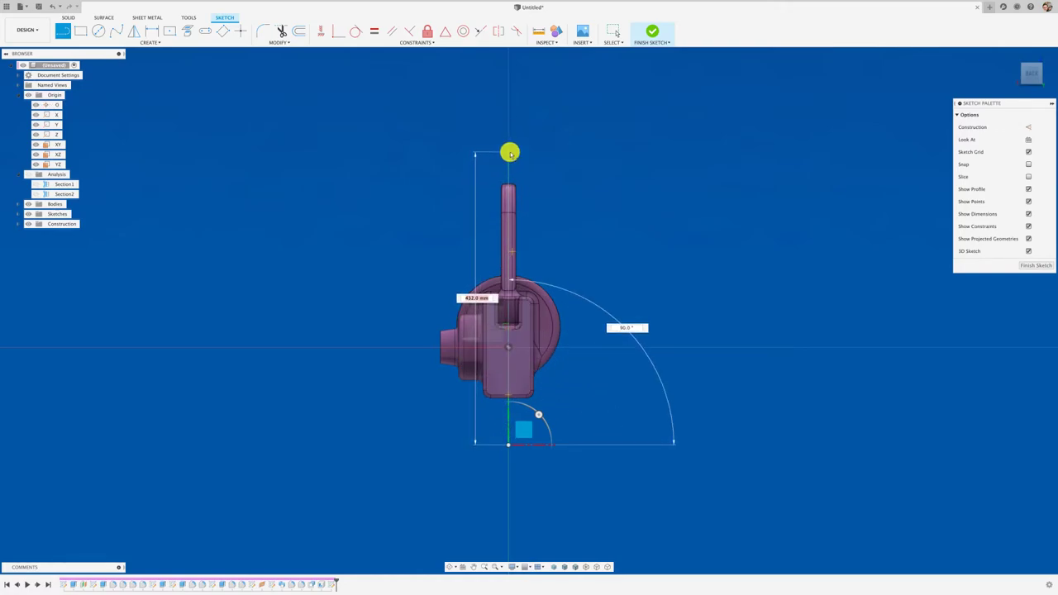
left_click(653, 34)
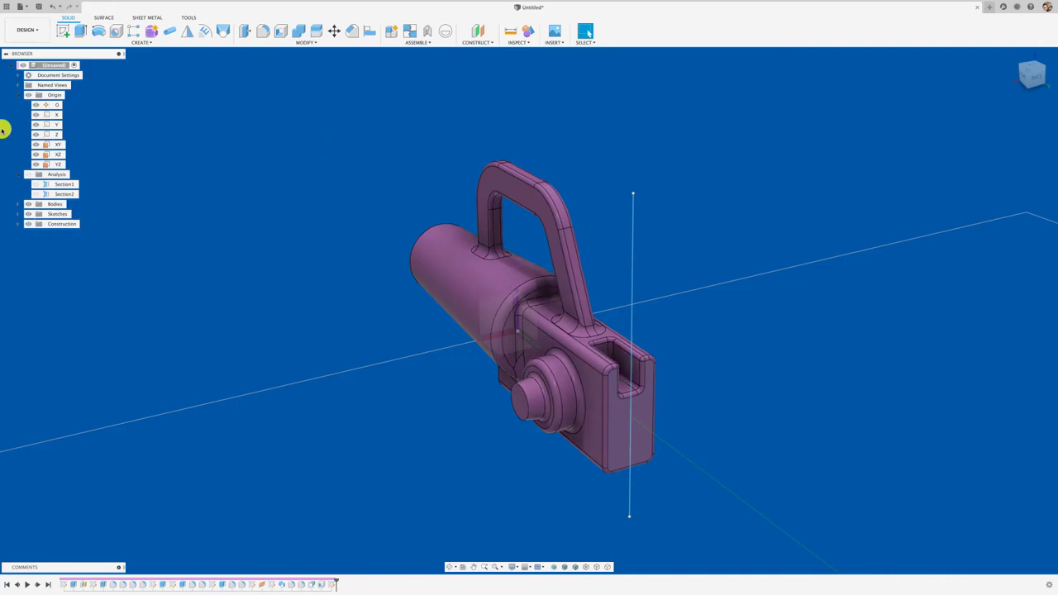
Step: Collapse the section and origin folders and expand the Bodies list in the browser
left_click(19, 174)
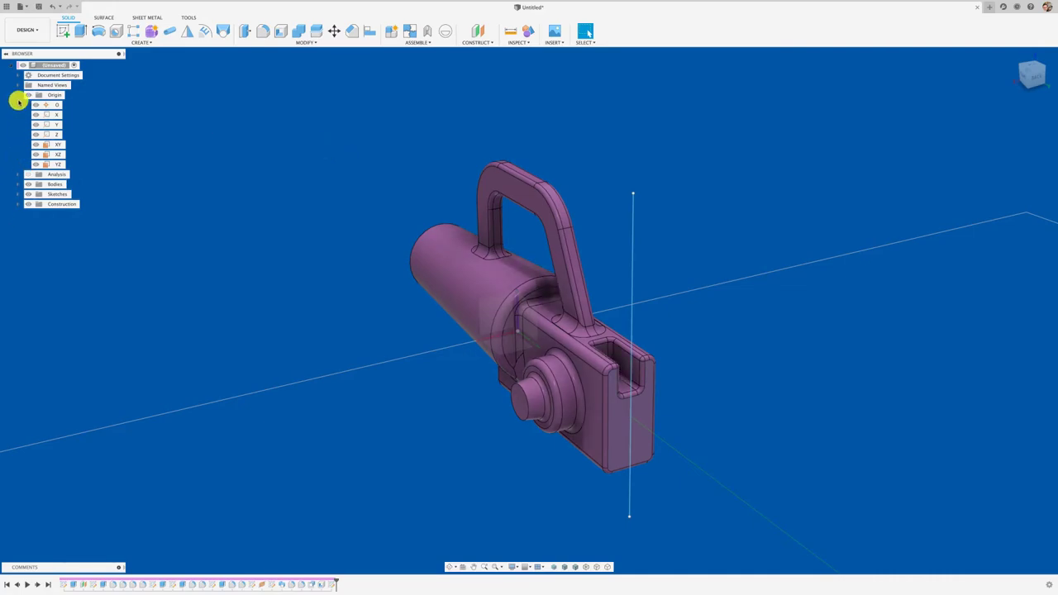
left_click(20, 95)
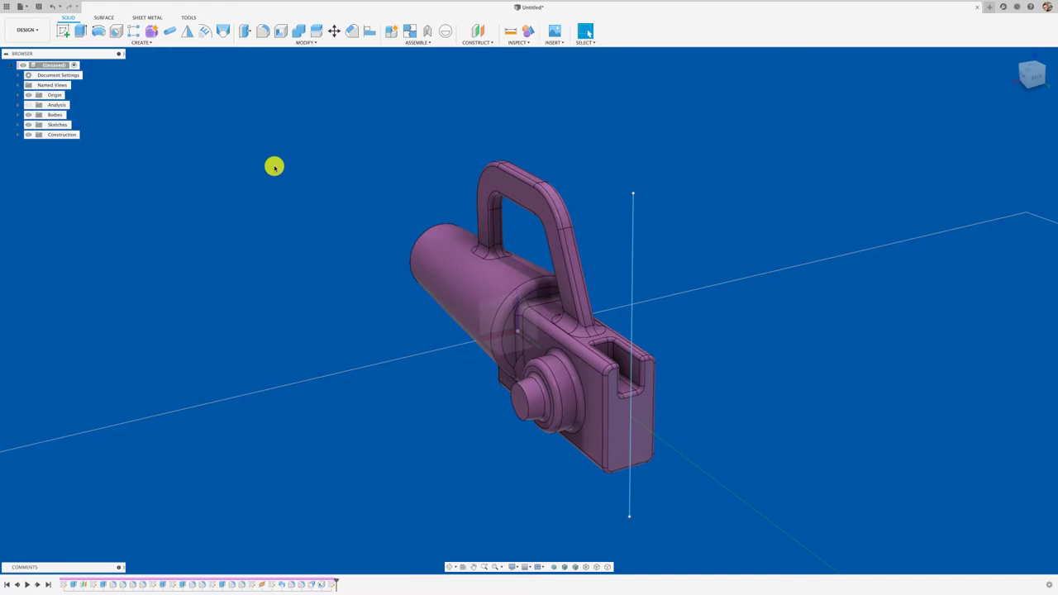
left_click(18, 116)
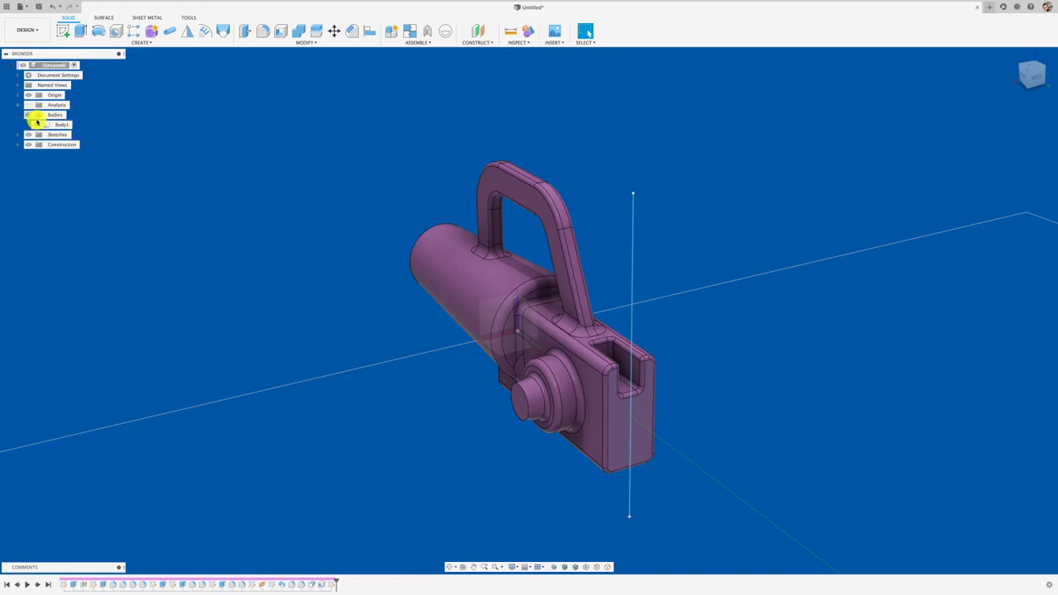
left_click(64, 124)
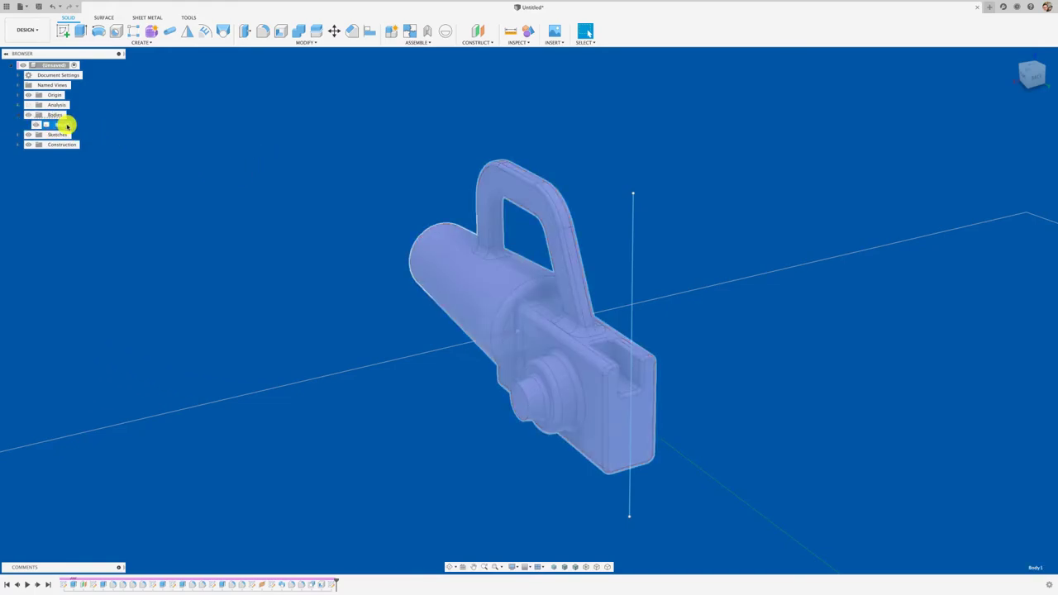
left_click(173, 147)
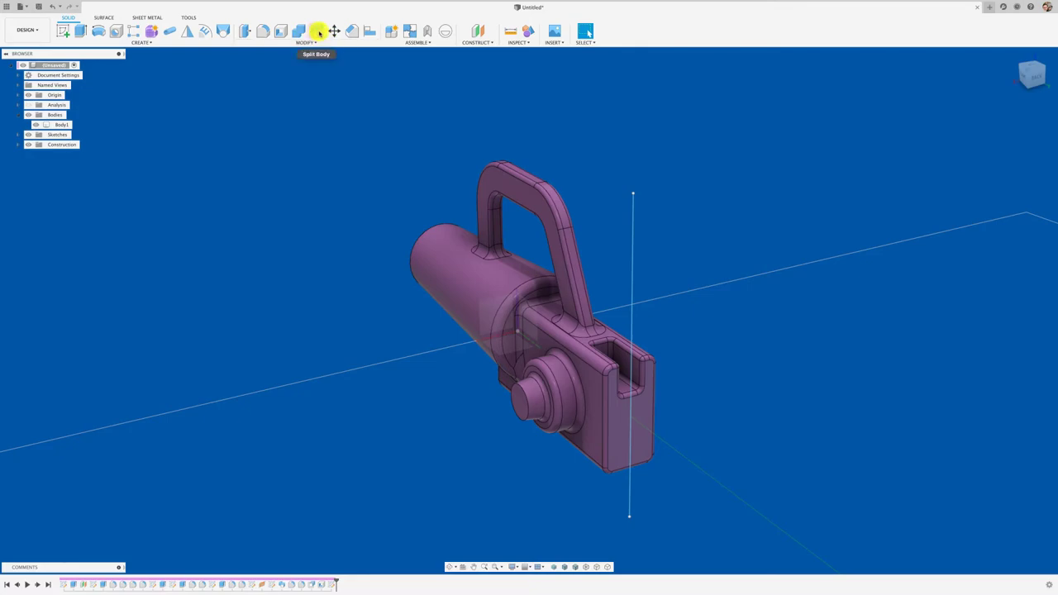
Step: Split Body1 in two along the vertical sketch line, giving Body1 and Body2
left_click(319, 32)
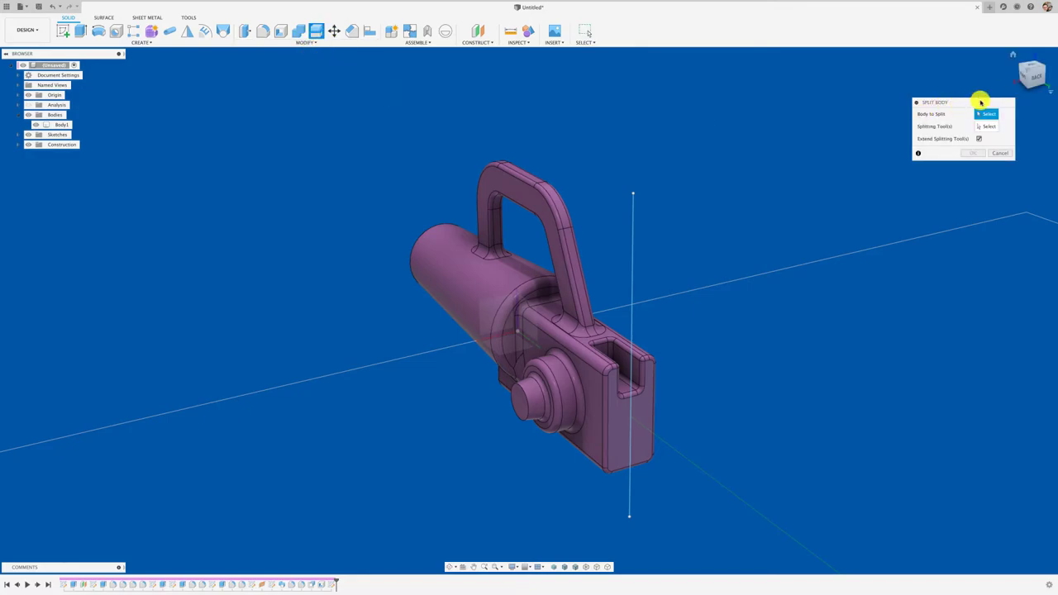
left_click_drag(978, 101, 811, 101)
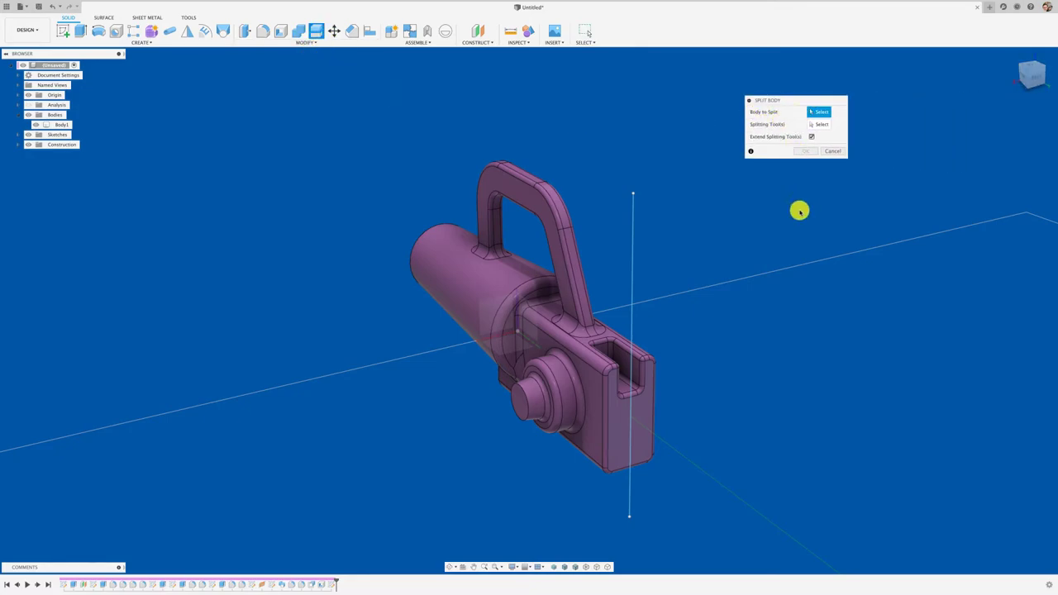
left_click(503, 289)
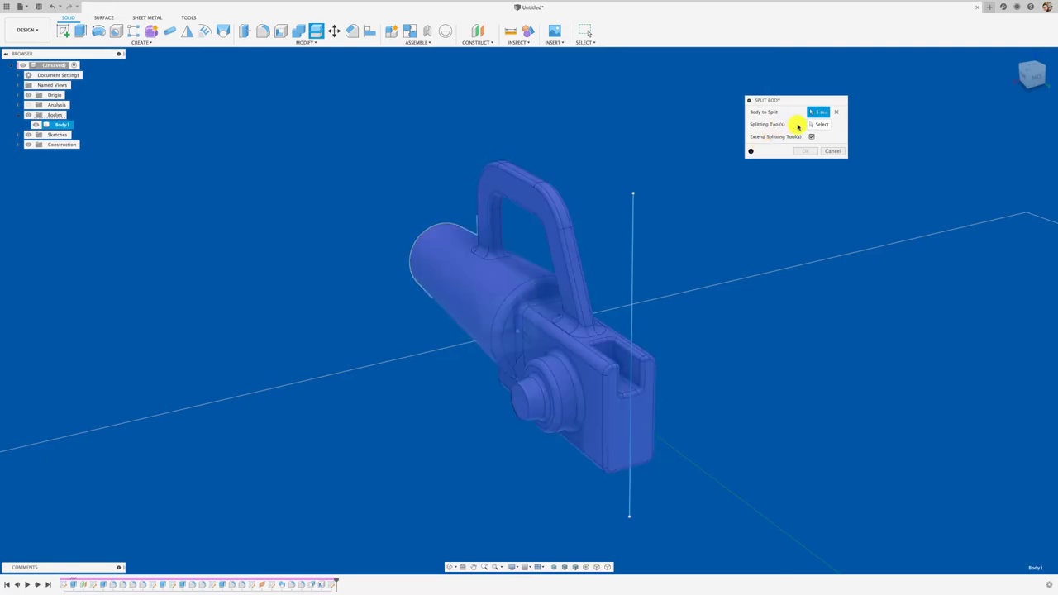
left_click(633, 224)
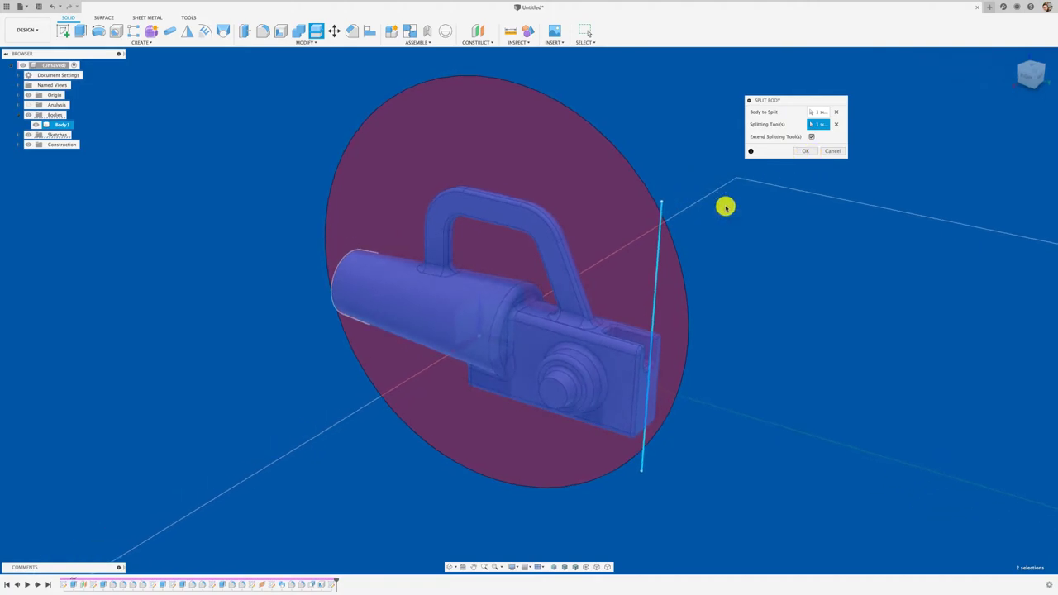
left_click(809, 153)
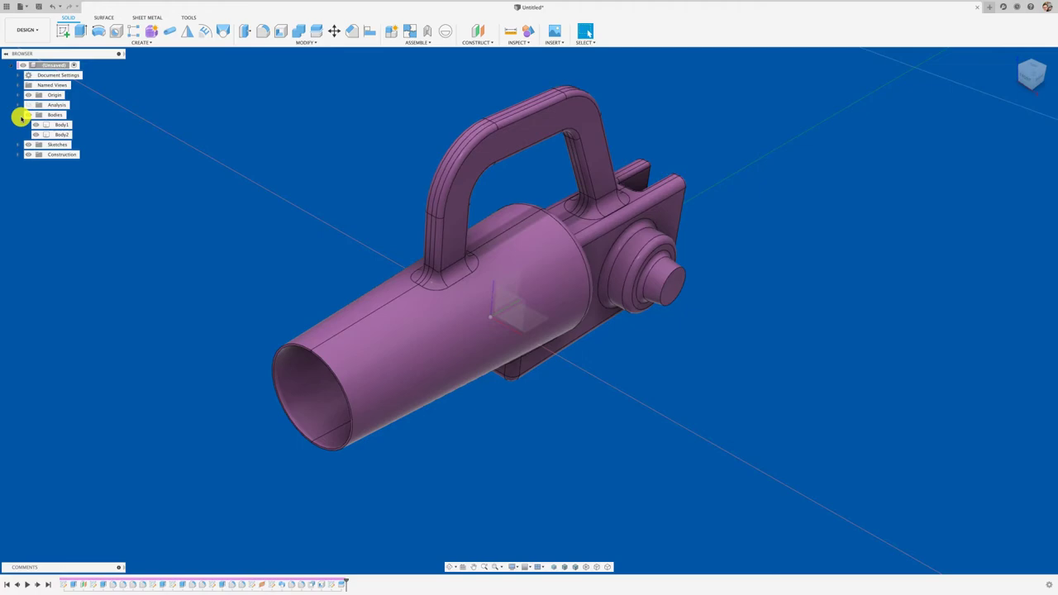
left_click(29, 115)
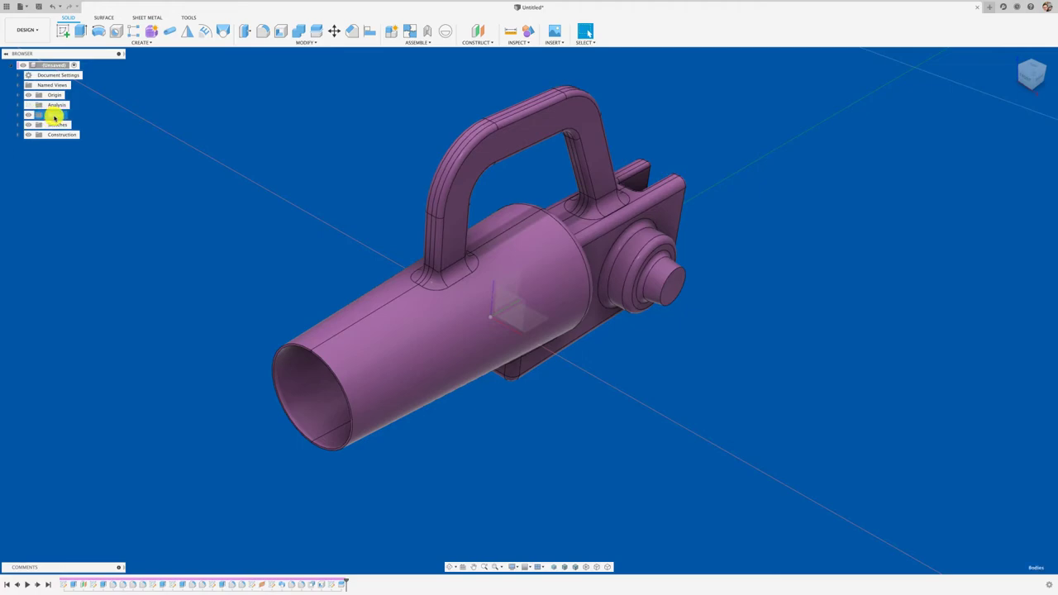
right_click(54, 118)
Step: Turn both bodies into components, then roll the timeline back to just after Sketch8
left_click(79, 123)
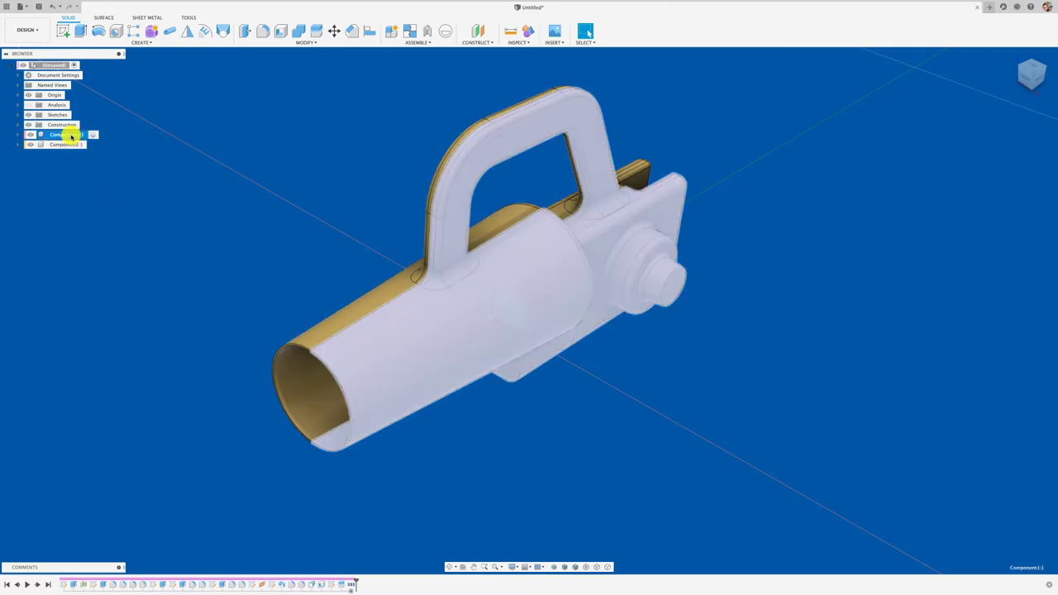
left_click(71, 147)
left_click(200, 208)
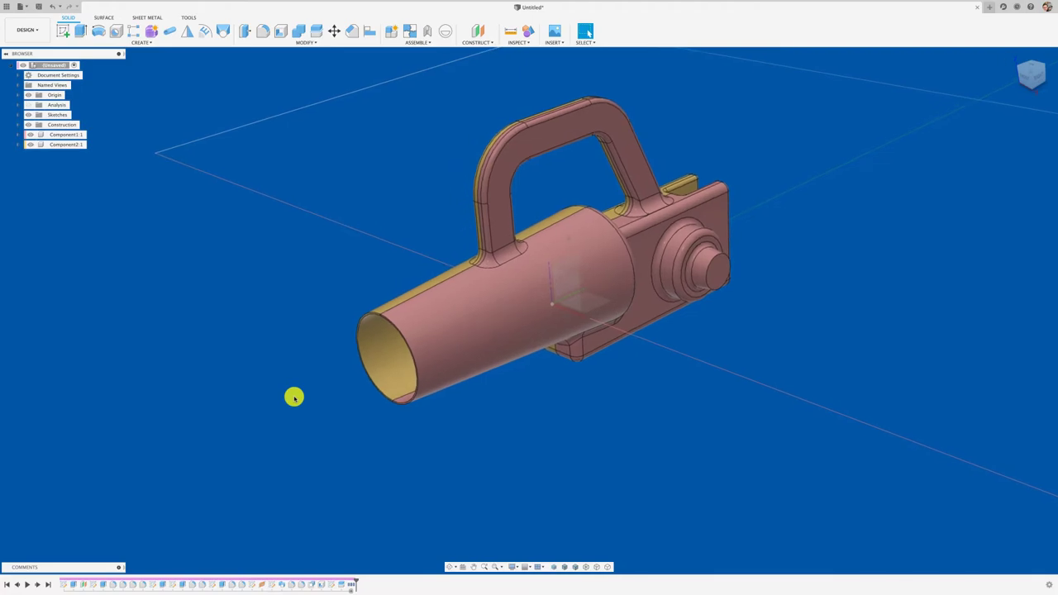
left_click_drag(355, 580, 335, 587)
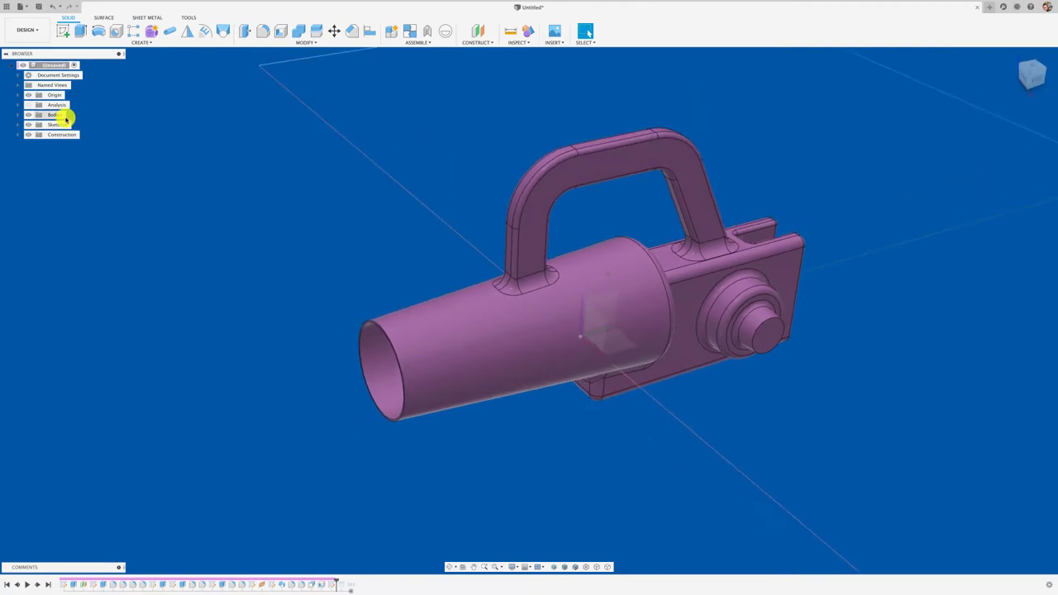
left_click(63, 31)
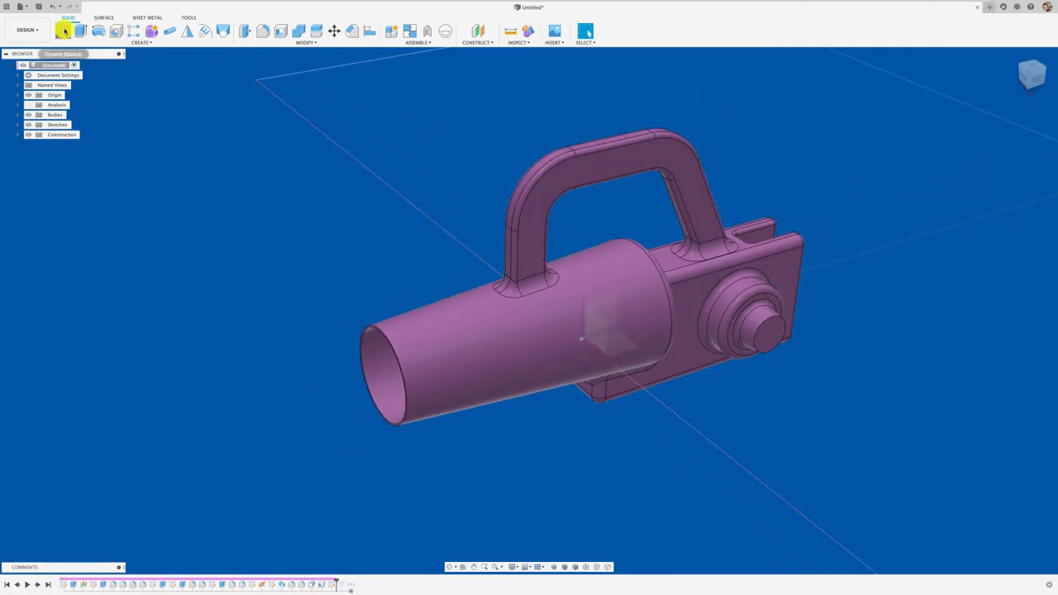
Step: Start the sketch on the offset construction plane with Slice on to reveal the hollow interior
left_click(620, 347)
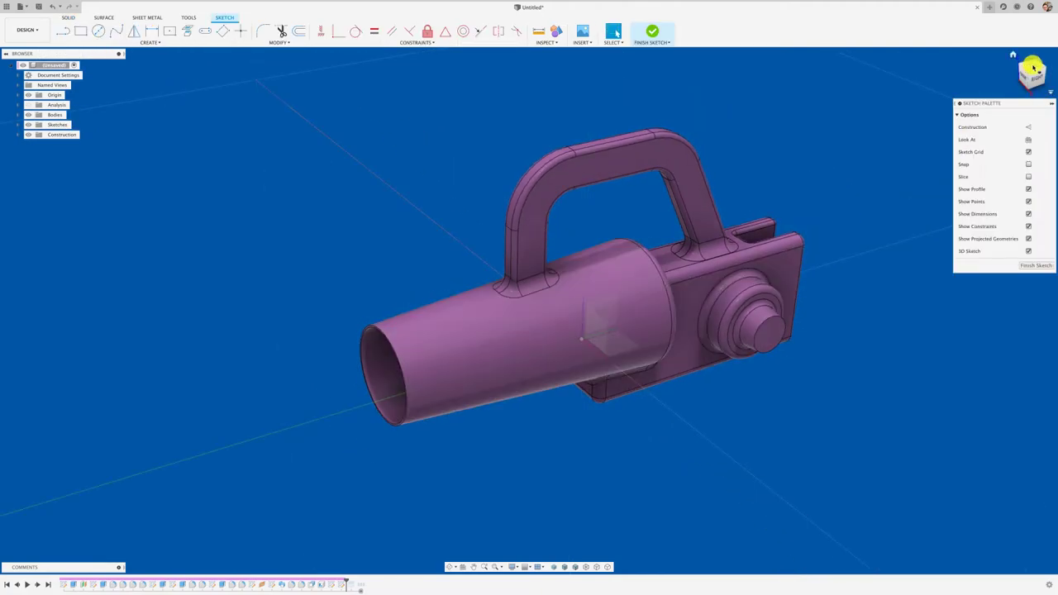
left_click(1028, 177)
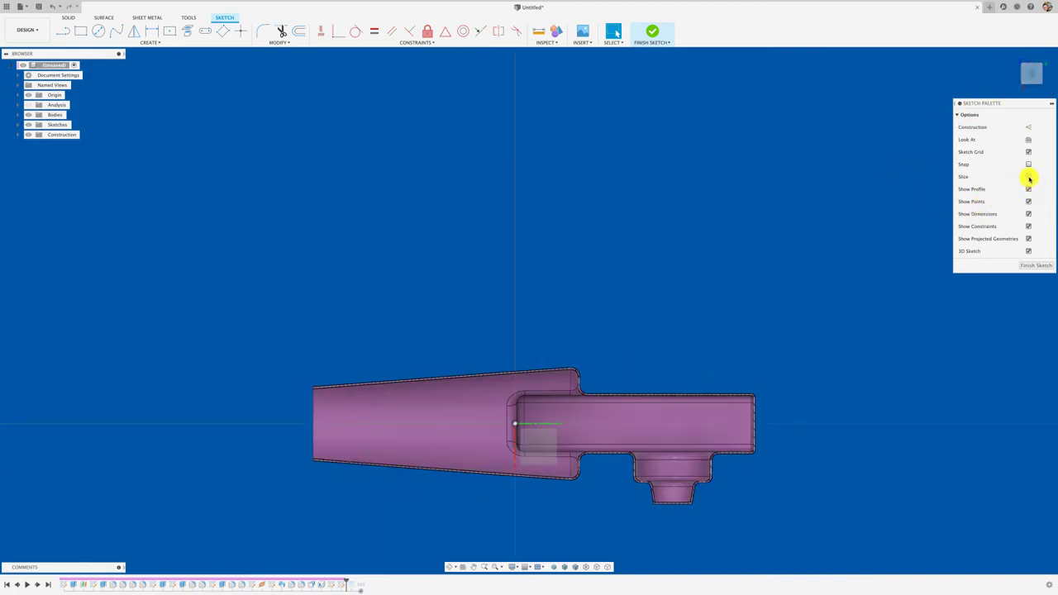
middle_click_drag(516, 309, 636, 226)
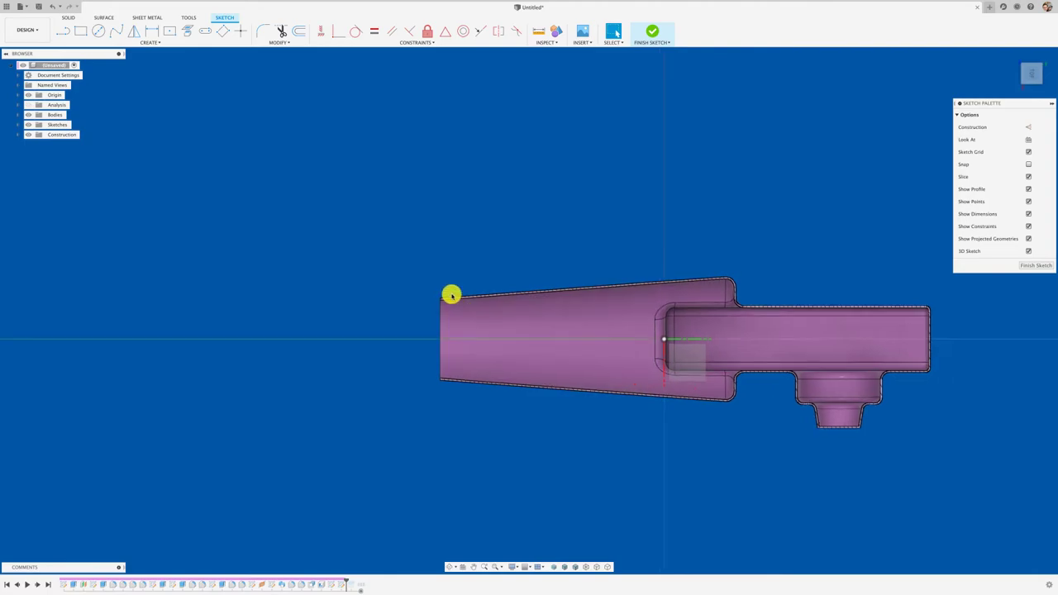
scroll(452, 295, "up", 5)
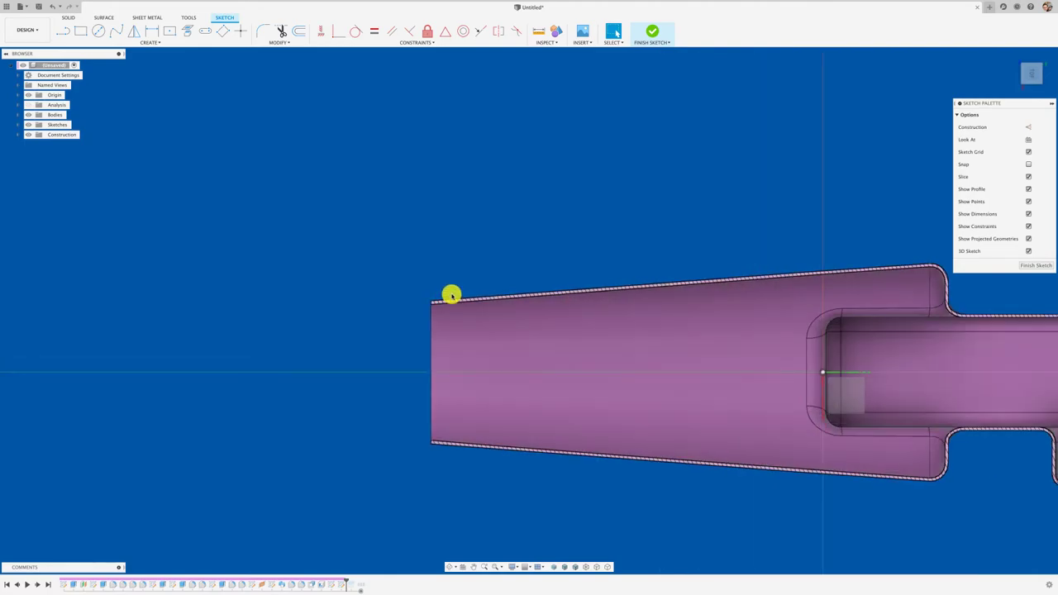
Step: Draw two tall narrow rectangles side by side just below the top wall
left_click(80, 30)
scroll(494, 312, "up", 3)
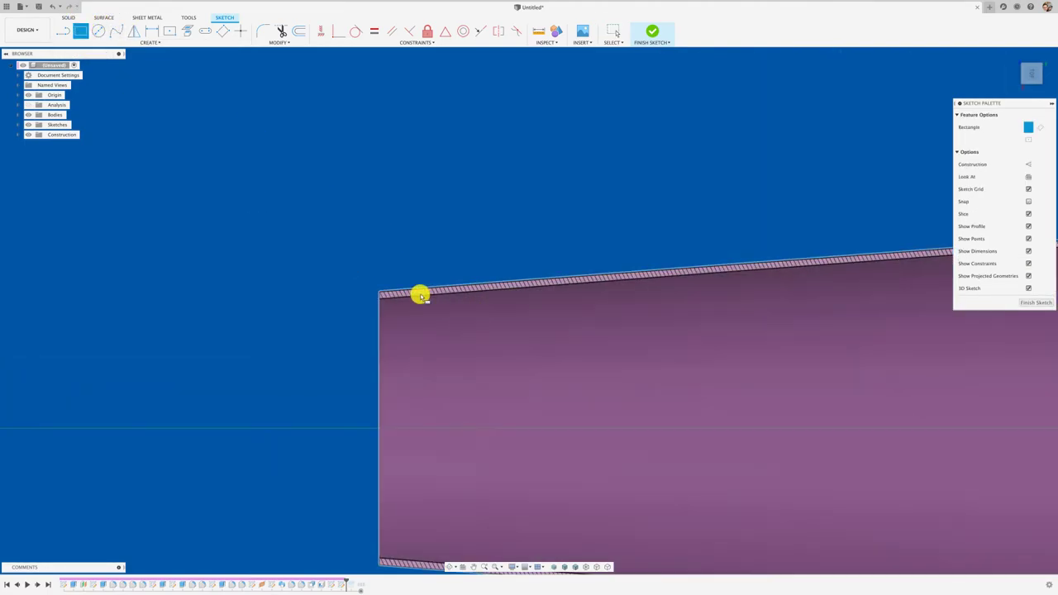
left_click(410, 295)
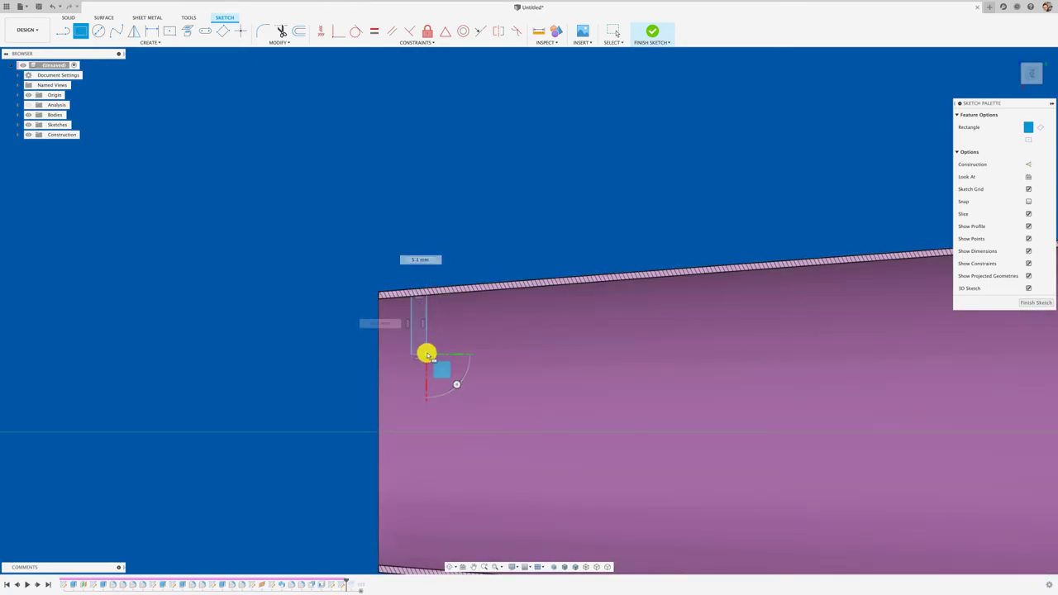
left_click(426, 354)
scroll(420, 303, "up", 3)
scroll(425, 343, "down", 2)
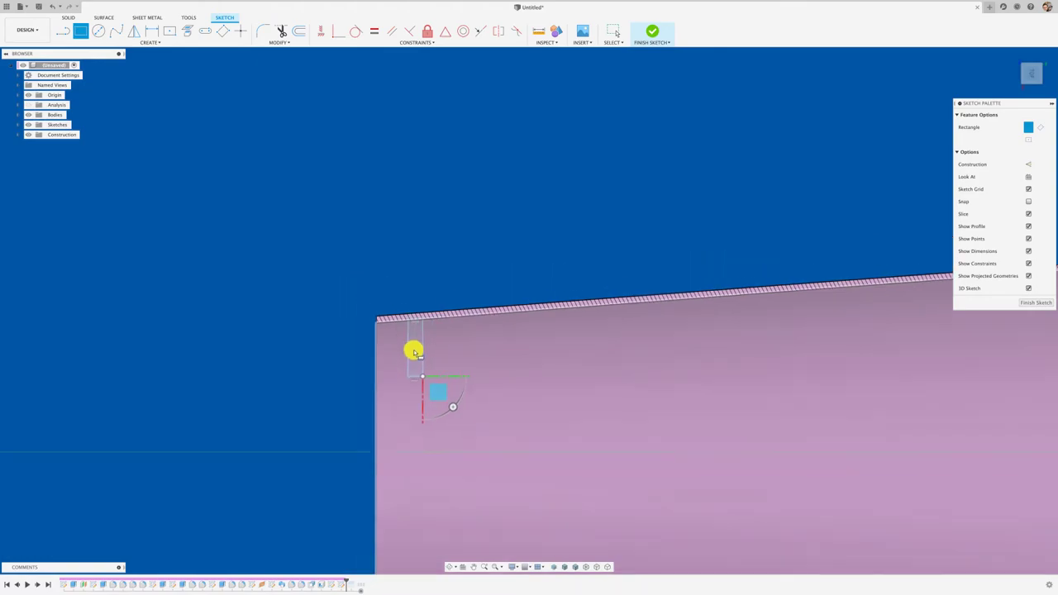
scroll(397, 353, "down", 1)
scroll(364, 363, "up", 1)
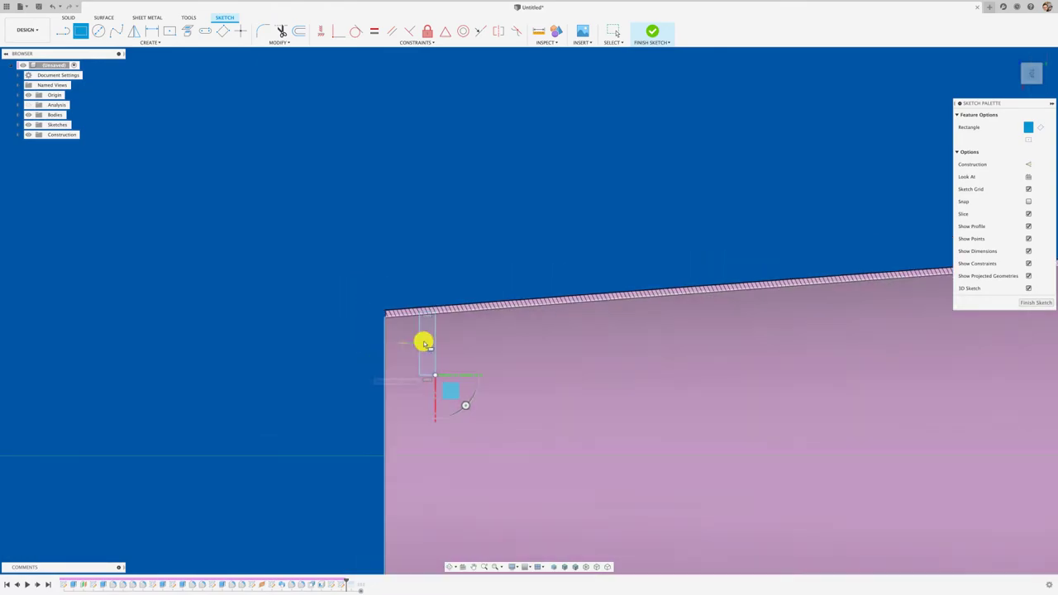
scroll(461, 318, "up", 1)
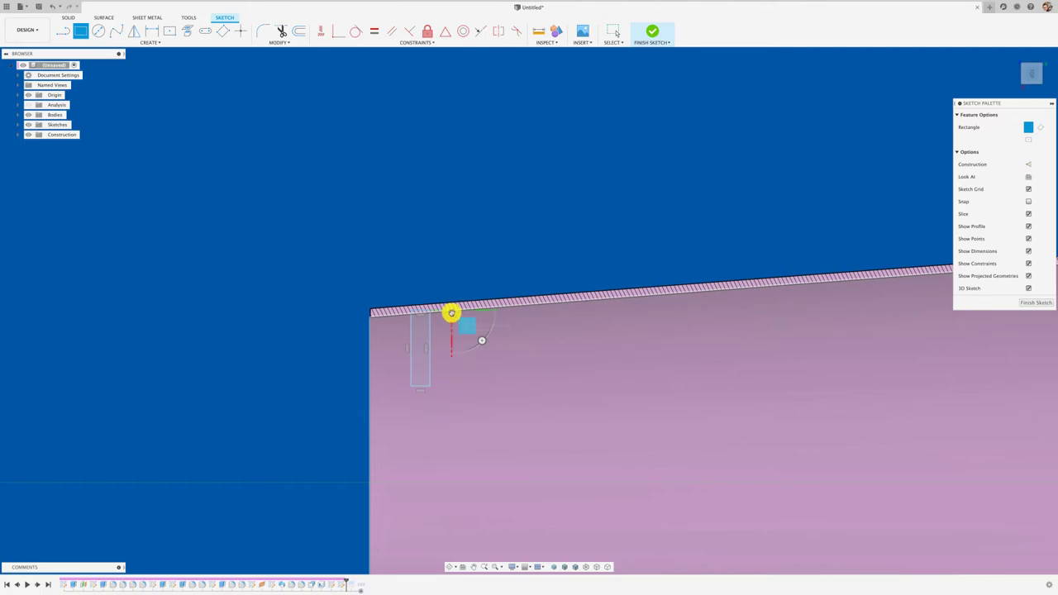
left_click(452, 311)
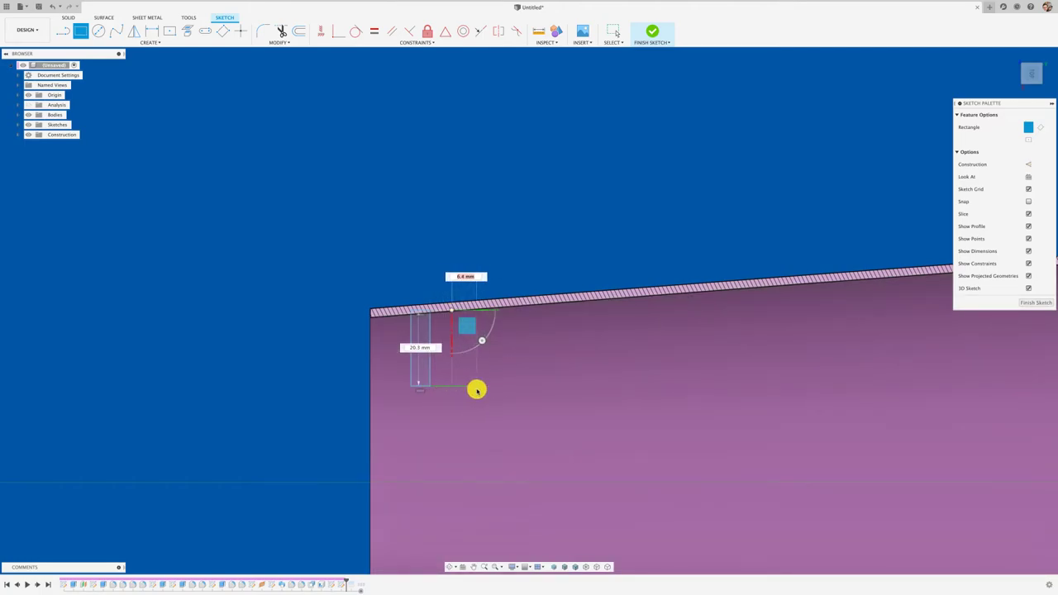
left_click(476, 388)
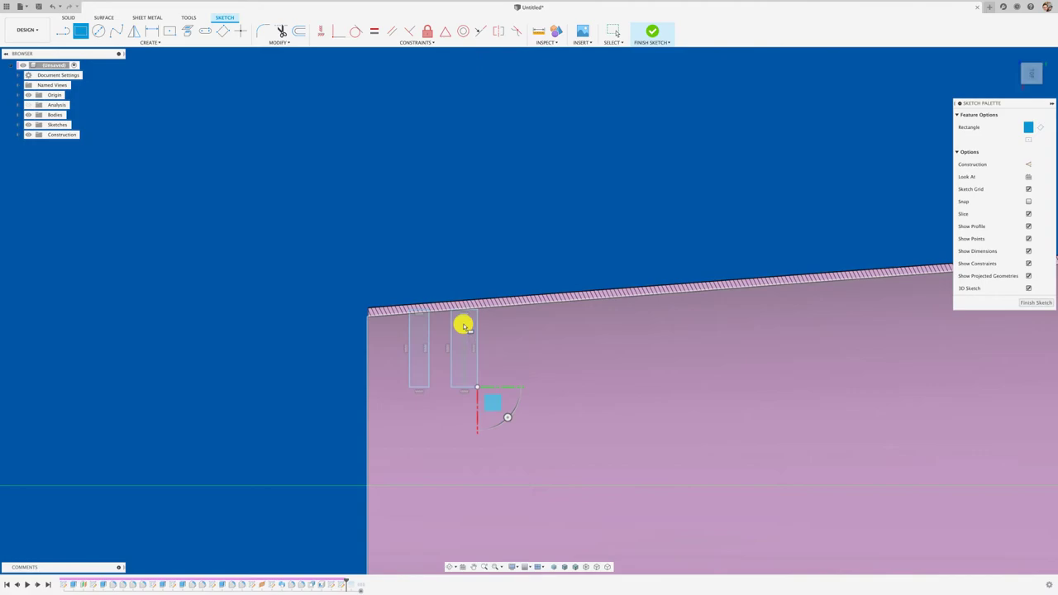
scroll(465, 318, "up", 3)
key("Escape")
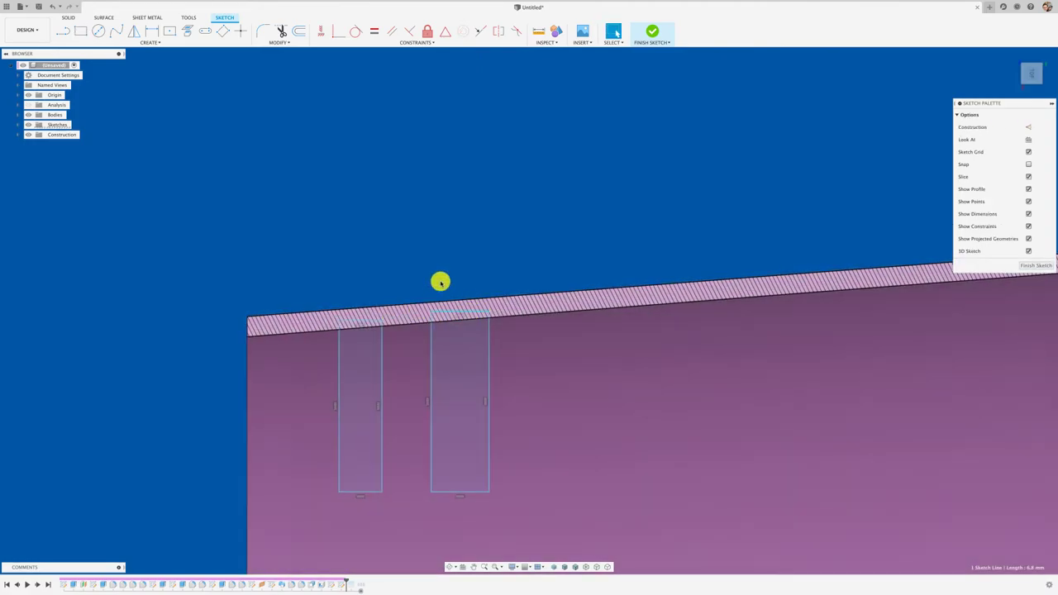
Step: Add a dimension for the gap between the two rectangles and view the sketch head-on
scroll(440, 282, "down", 2)
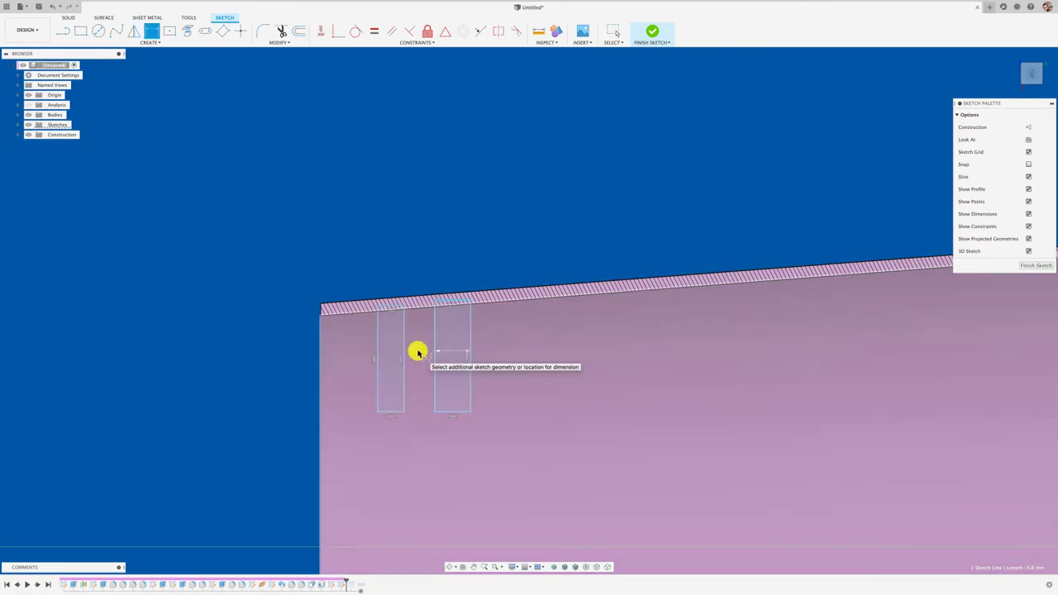
middle_click_drag(415, 354, 417, 352, "shift")
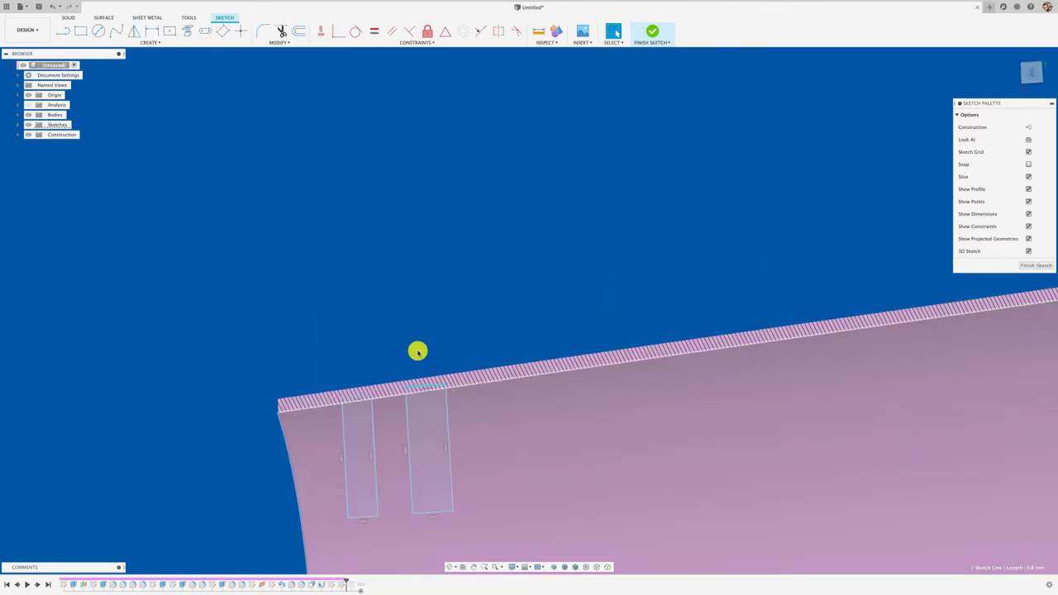
key("r")
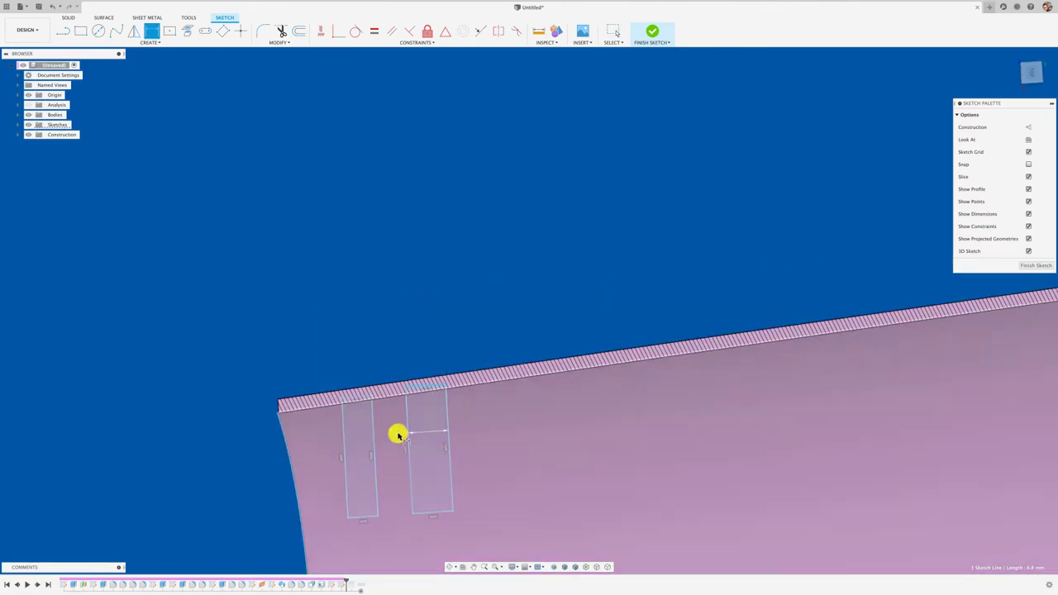
left_click(399, 435)
key("Escape")
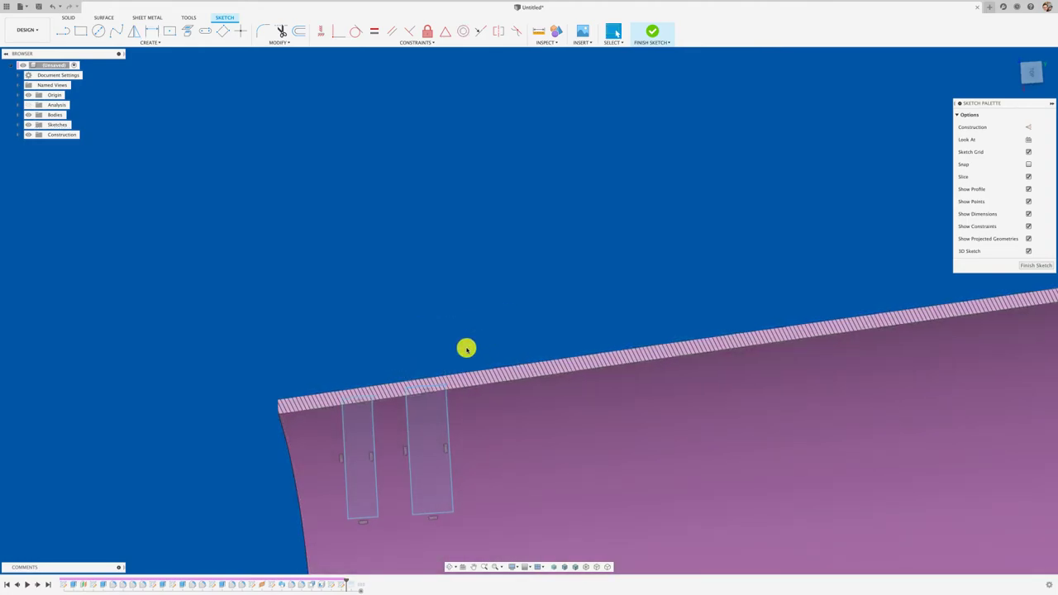
key("d")
left_click(408, 409)
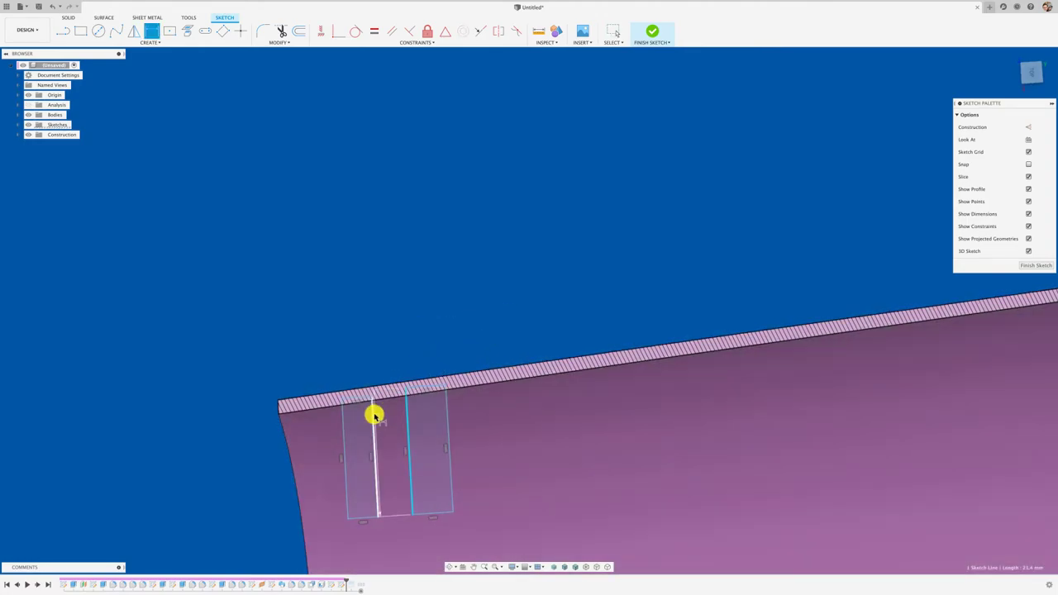
left_click(373, 418)
left_click(385, 348)
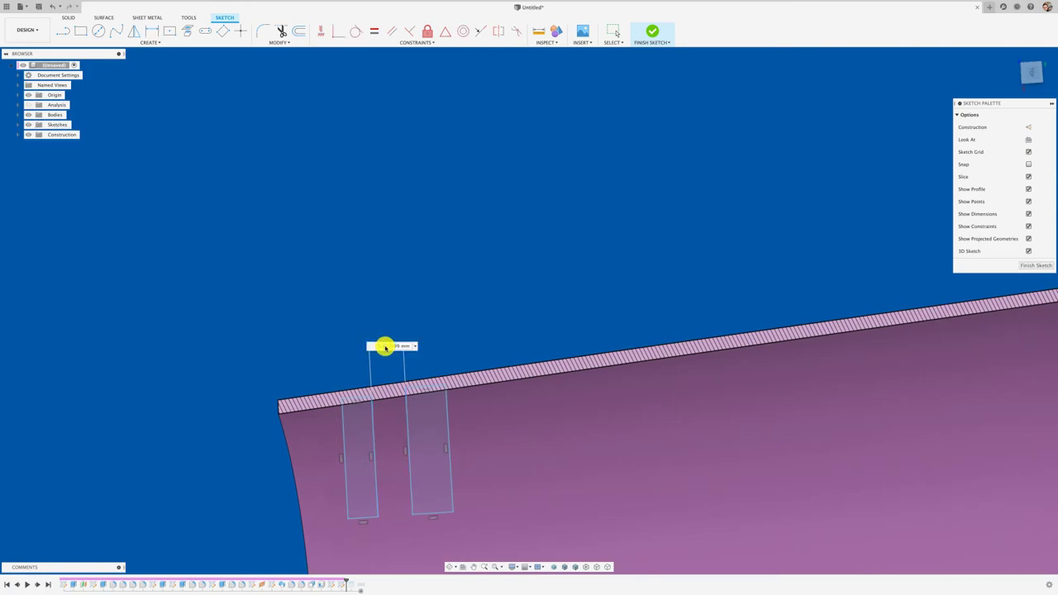
key("Return")
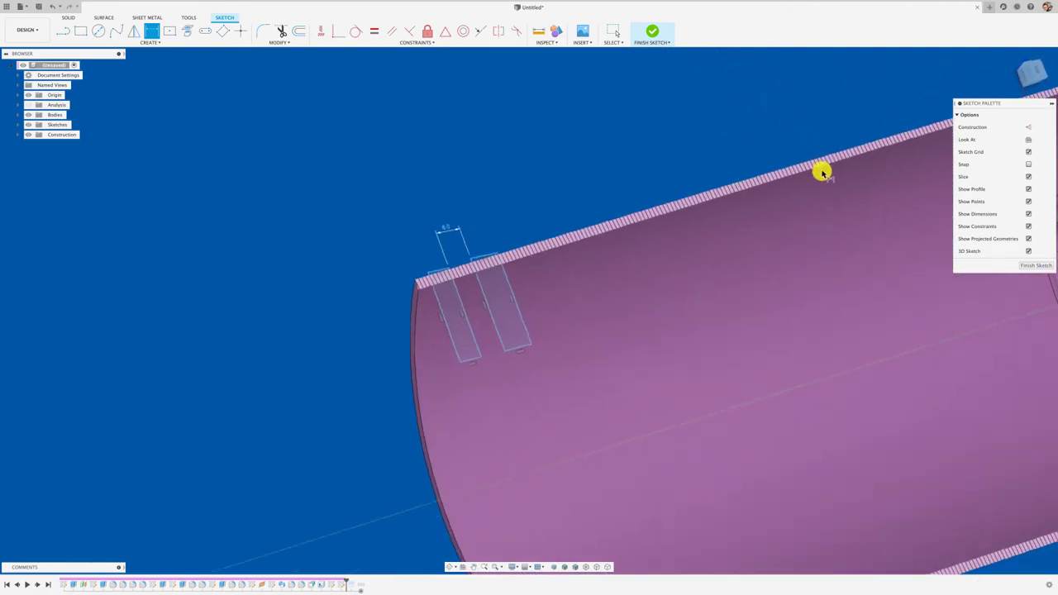
left_click(1033, 71)
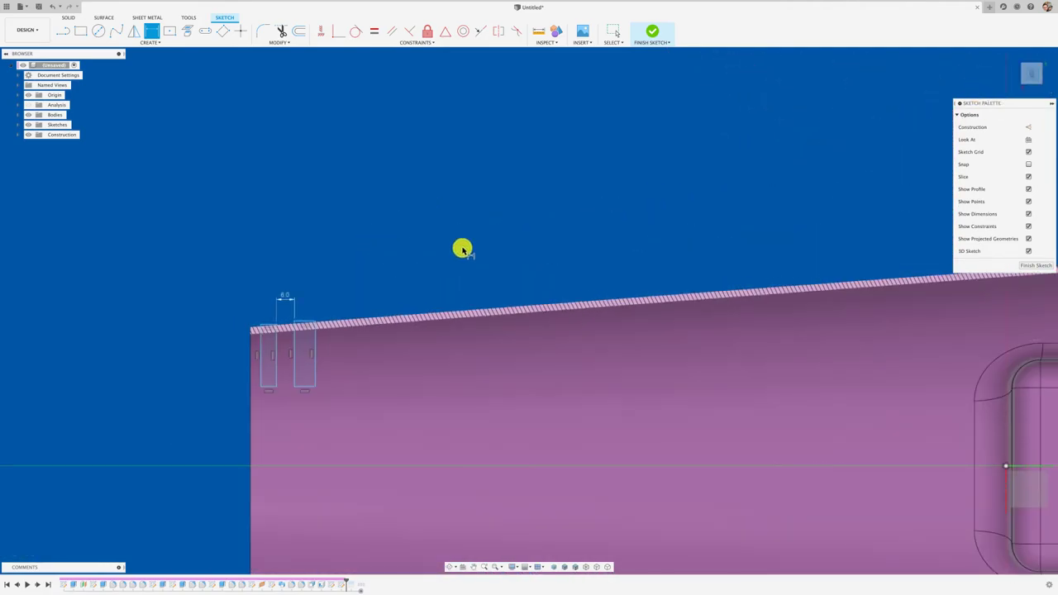
key("Escape")
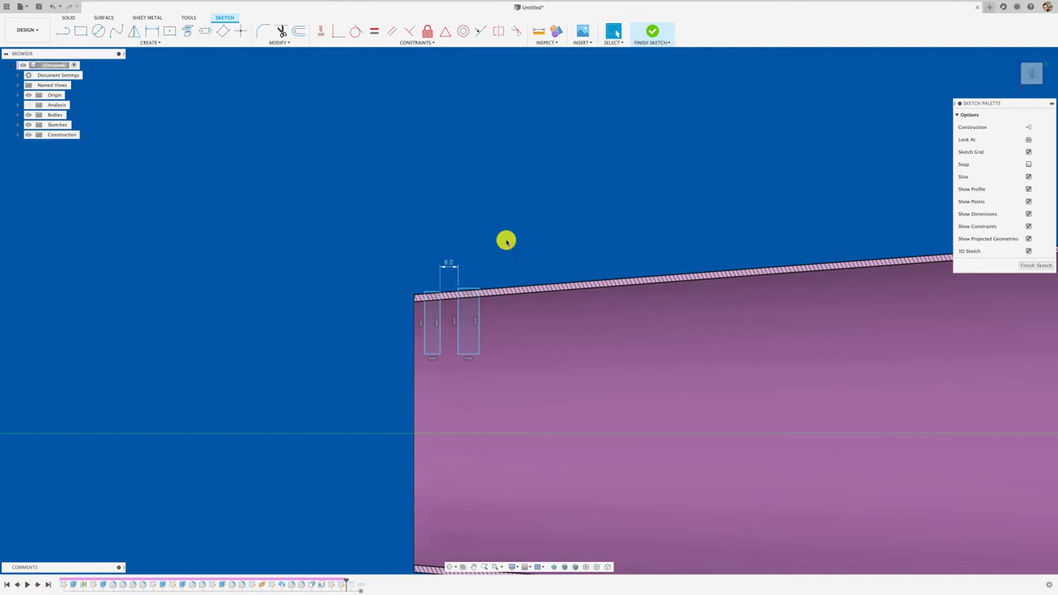
Step: Undo and re-dimension the gap between the slots to 6.0 mm
key("ctrl+z")
scroll(484, 254, "up", 1)
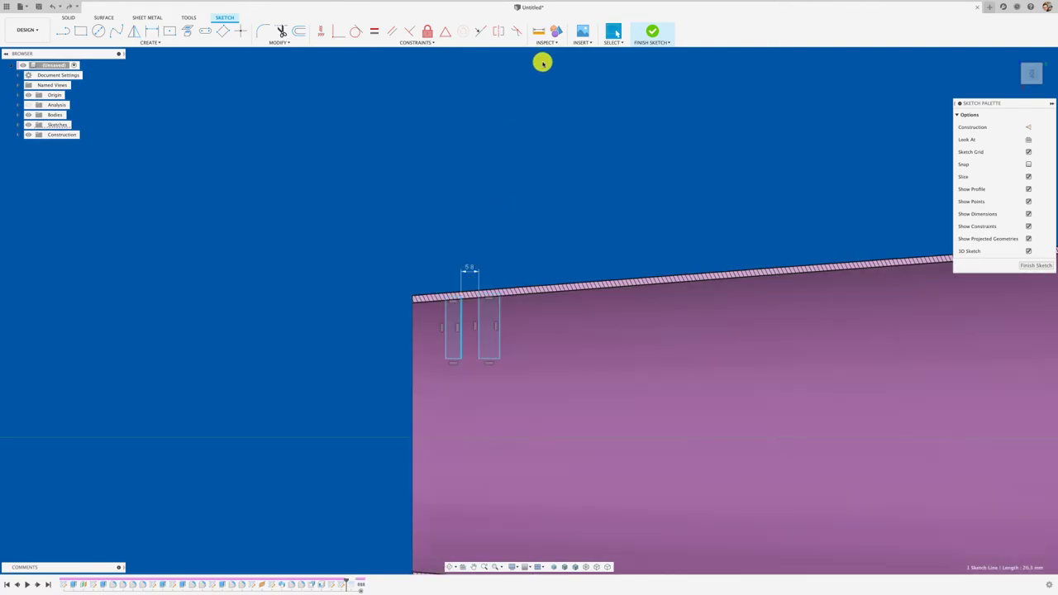
left_click(428, 35)
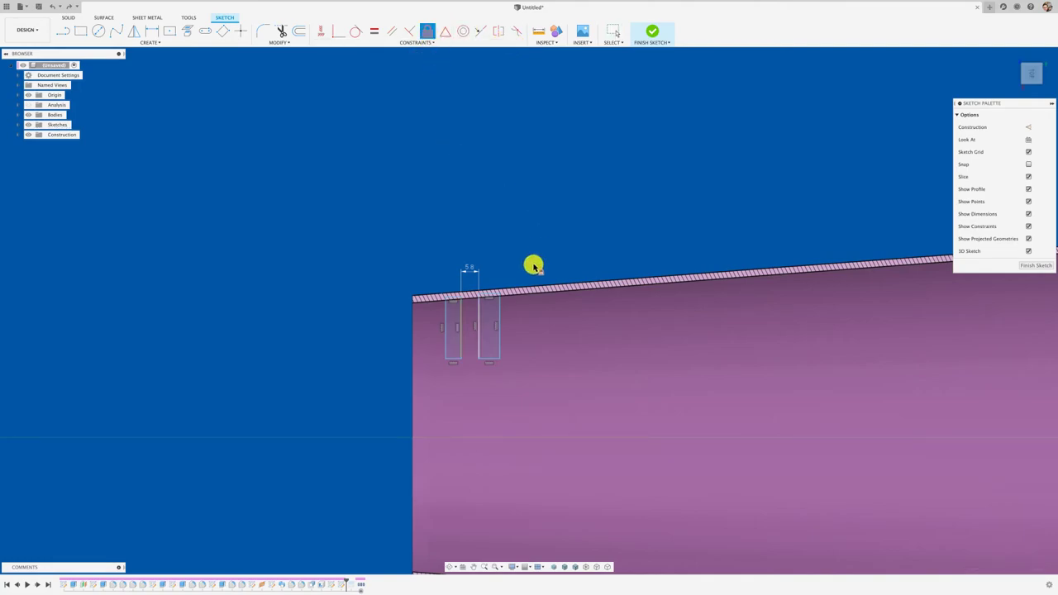
left_click(472, 271)
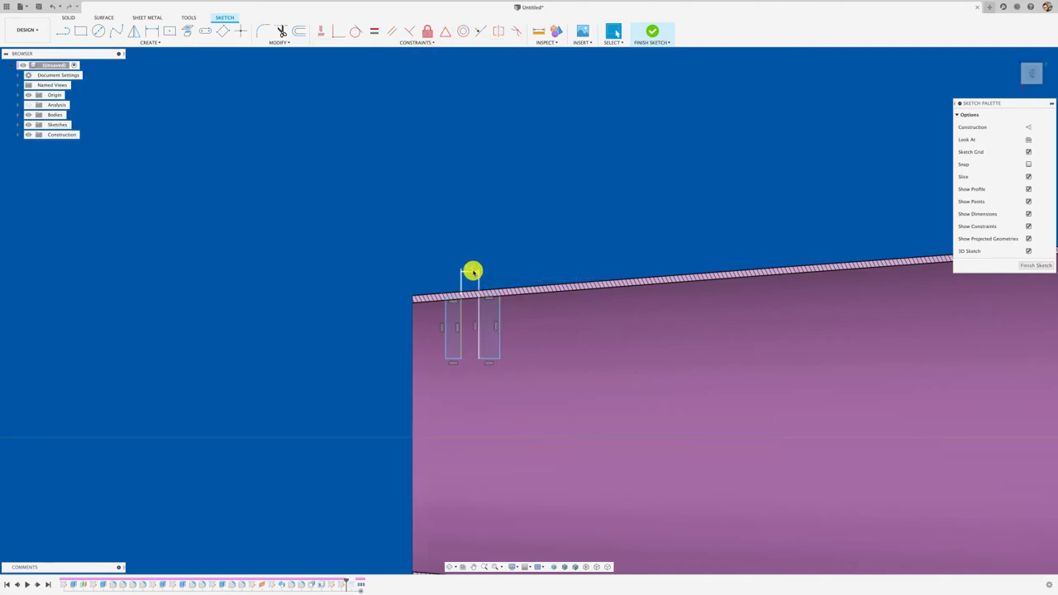
key("d")
left_click(472, 271)
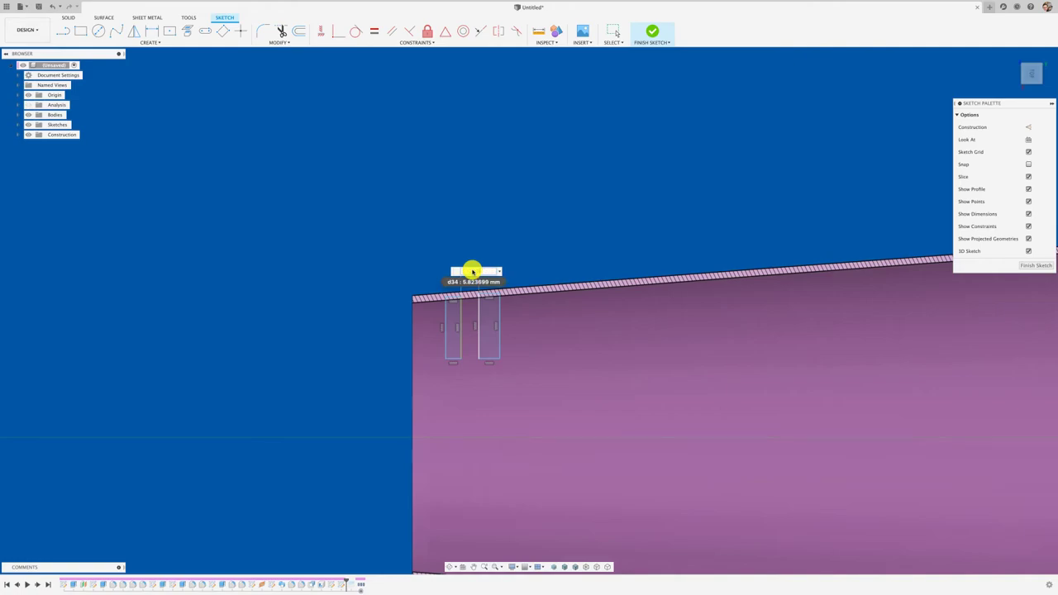
key("Return")
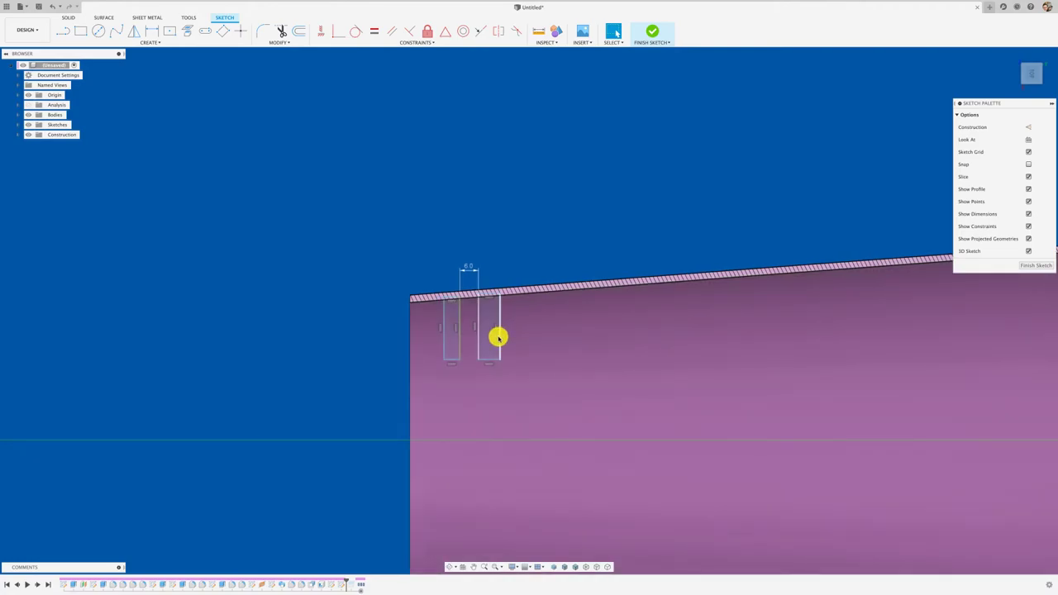
Step: Dimension each slot's bottom edge to a 5 mm width
key("r")
key("d")
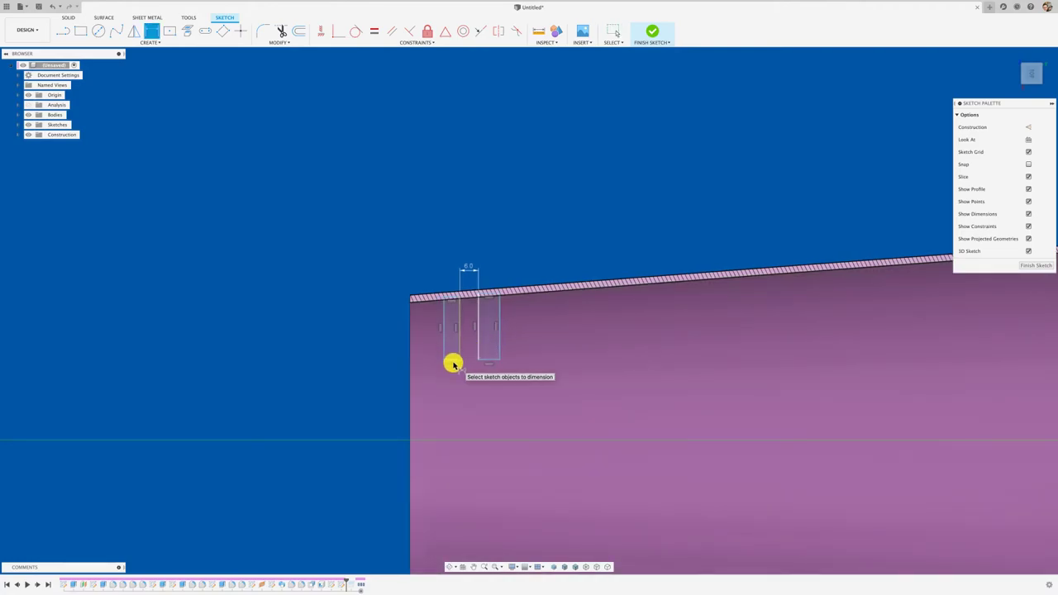
left_click(453, 361)
left_click(451, 390)
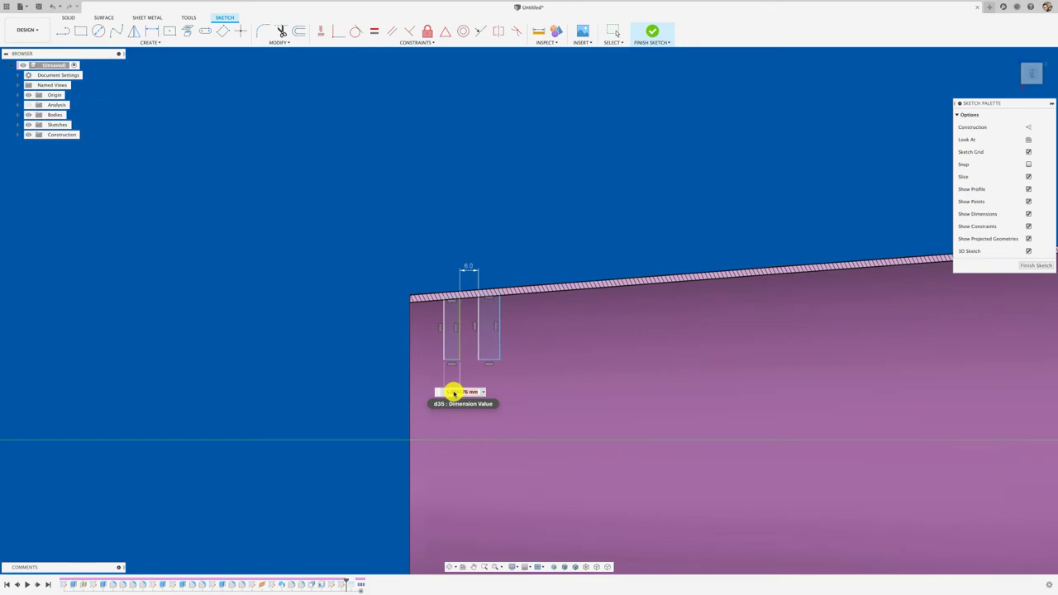
type("5")
key("Return")
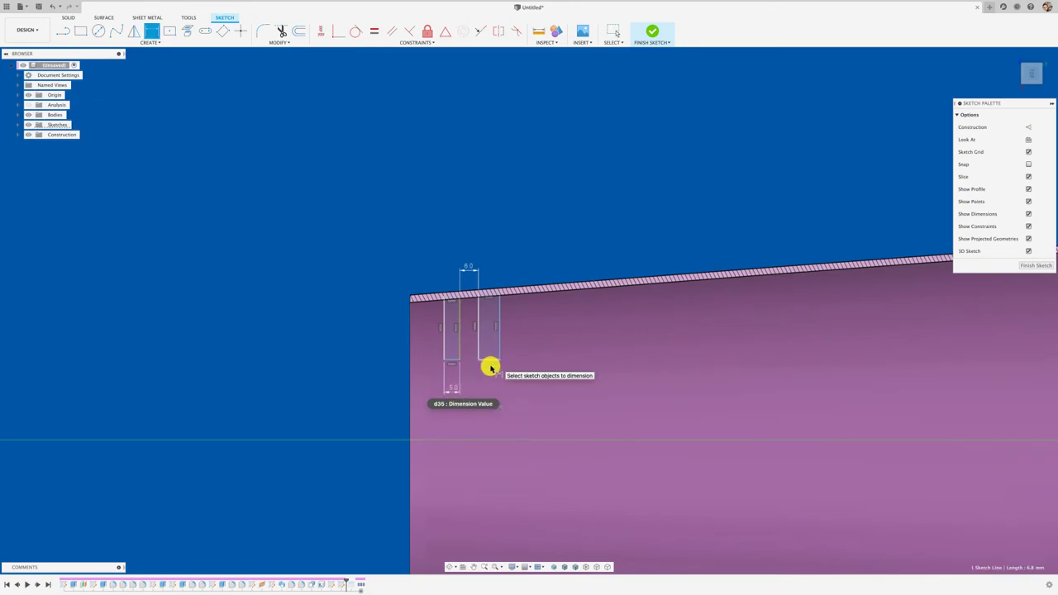
left_click(489, 363)
left_click(488, 393)
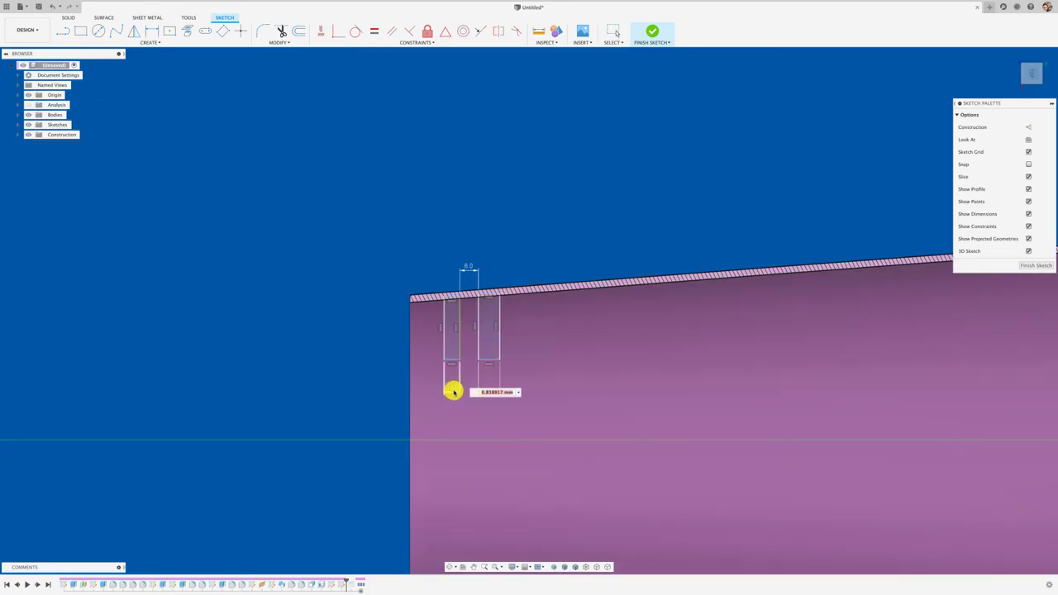
type("5")
key("Return")
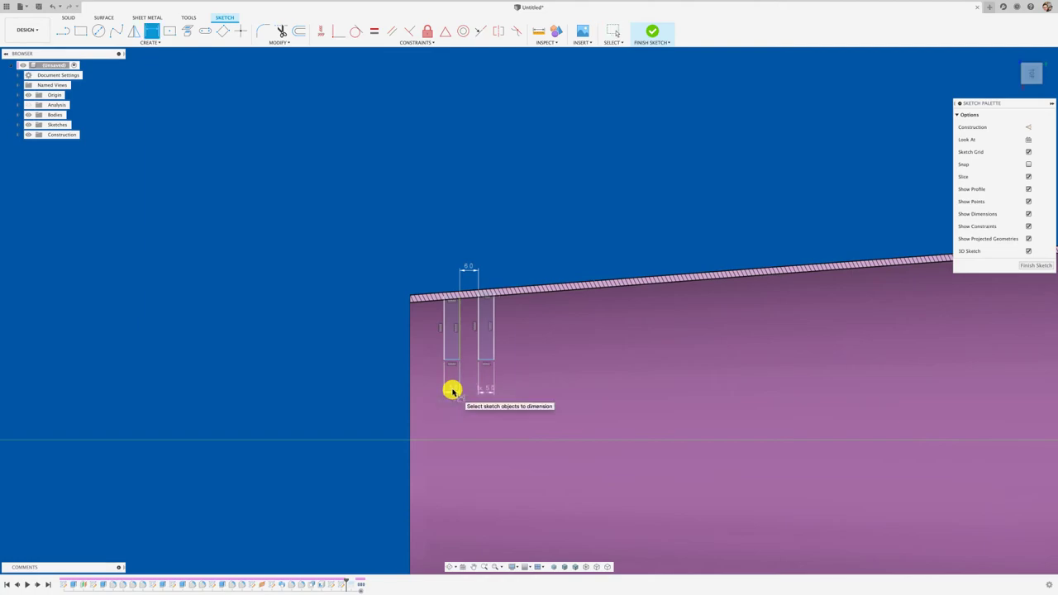
scroll(482, 288, "up", 4)
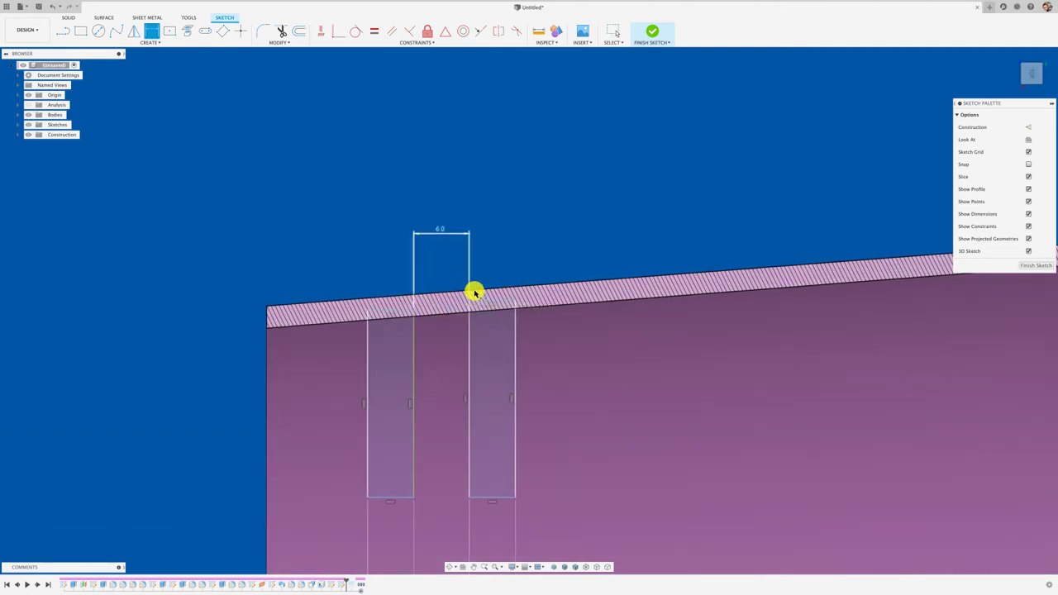
scroll(567, 260, "down", 2)
scroll(579, 239, "down", 2)
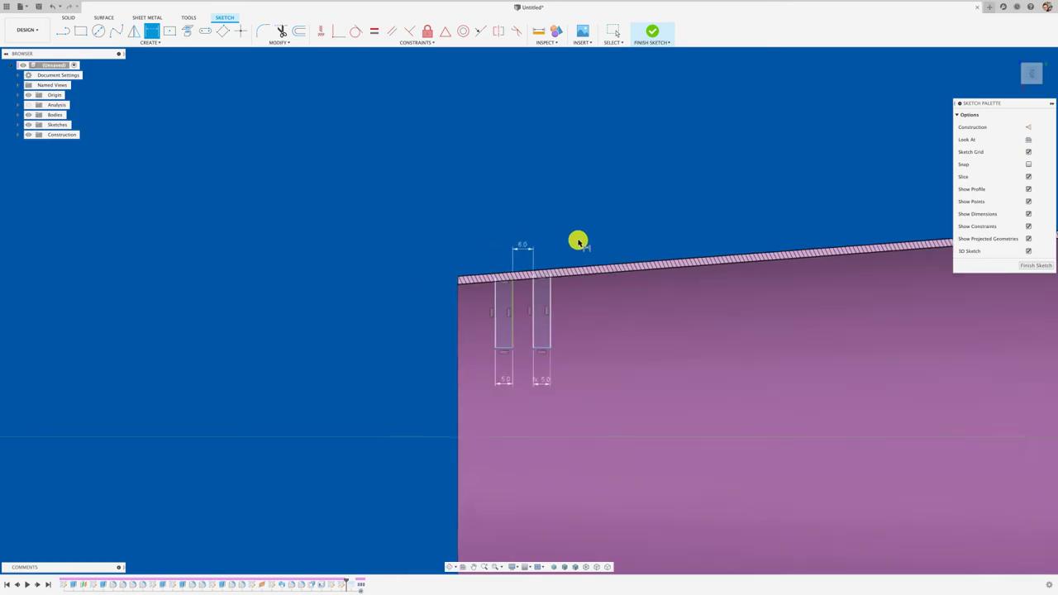
Step: Finish the slot sketch and add a construction axis through the cylinder face
left_click(650, 33)
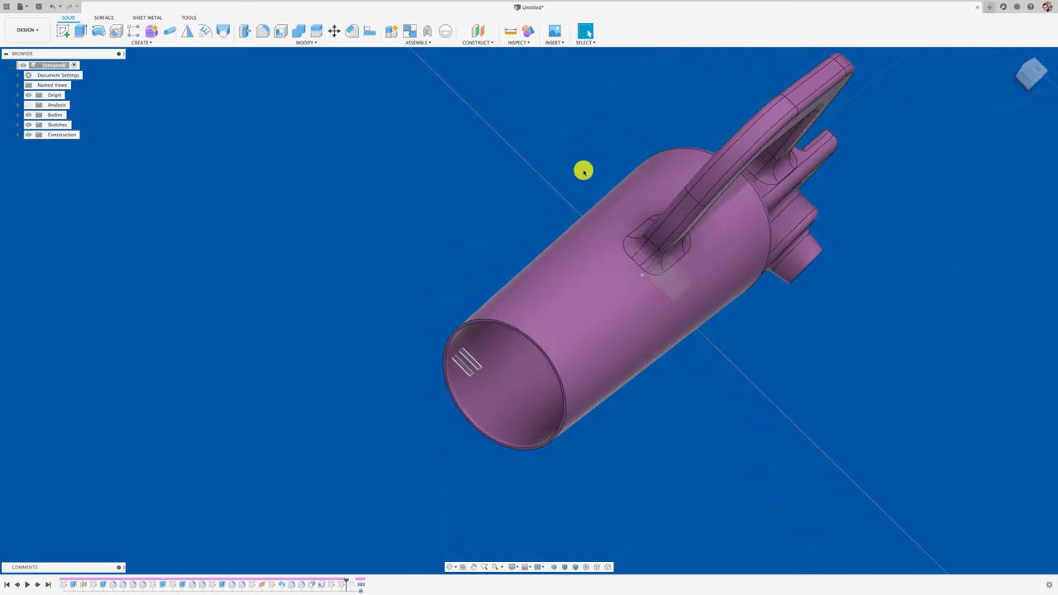
left_click(484, 43)
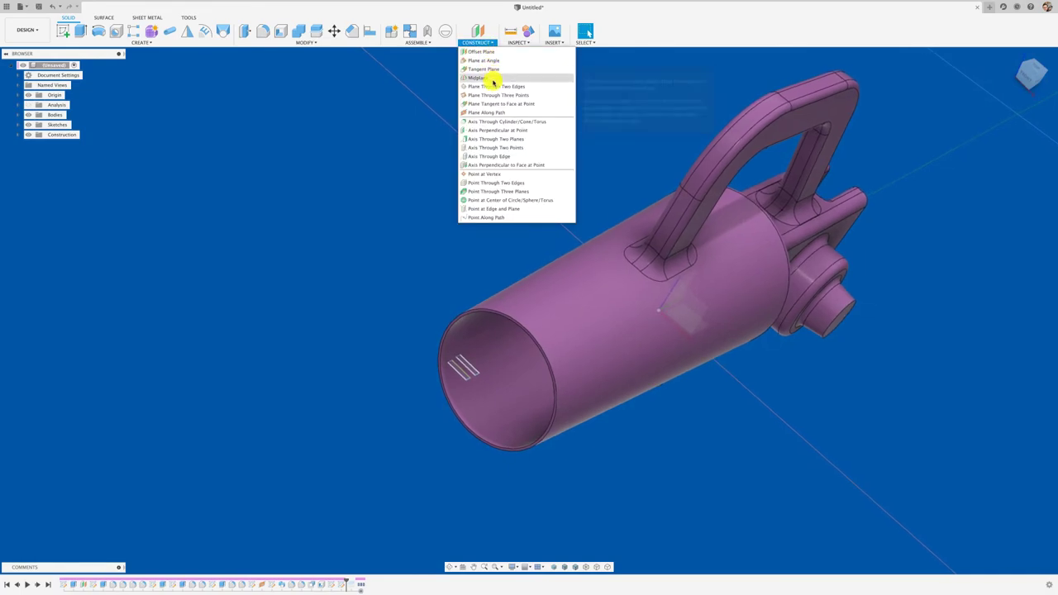
left_click(489, 123)
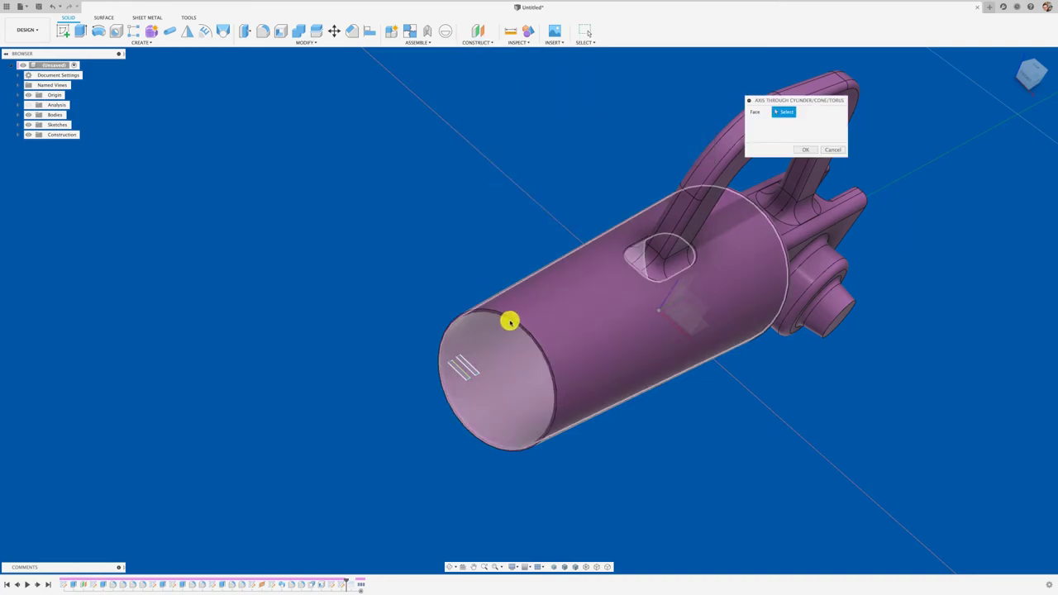
left_click(506, 319)
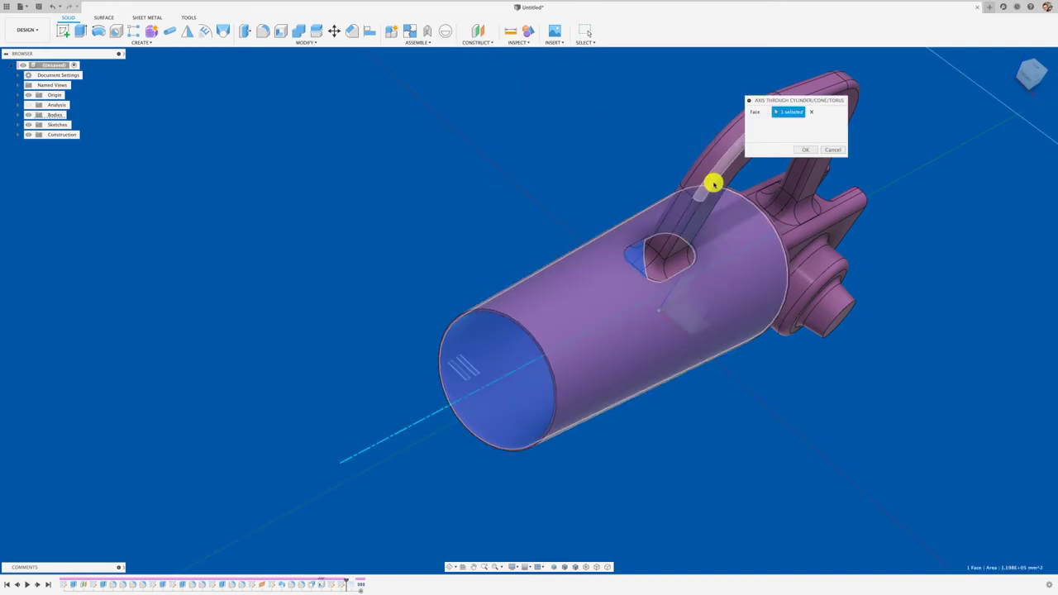
key("Return")
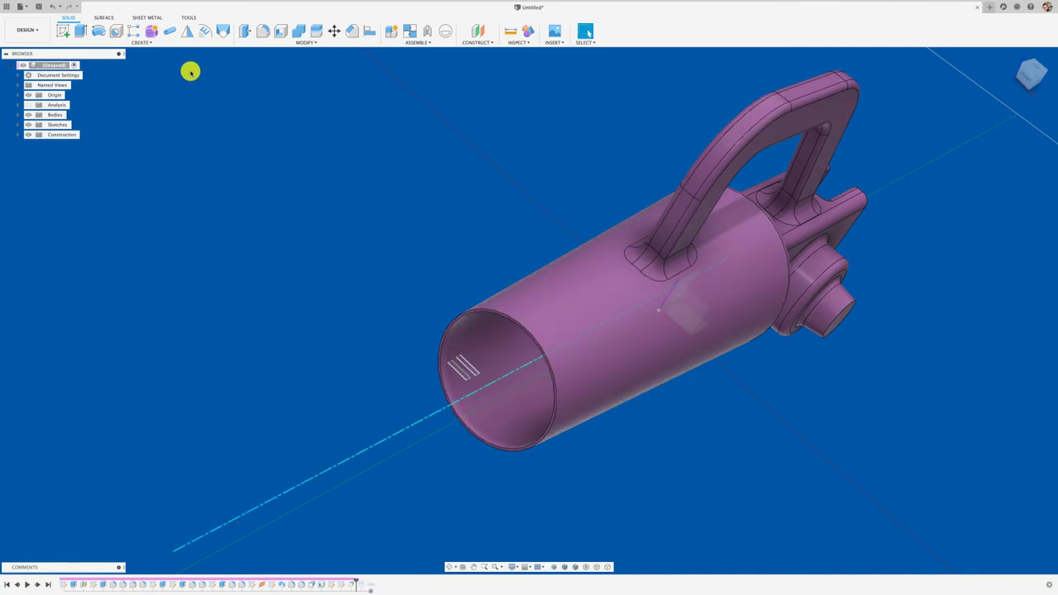
Step: Revolve-cut both slot profiles 360° around the new cylinder axis
left_click(98, 31)
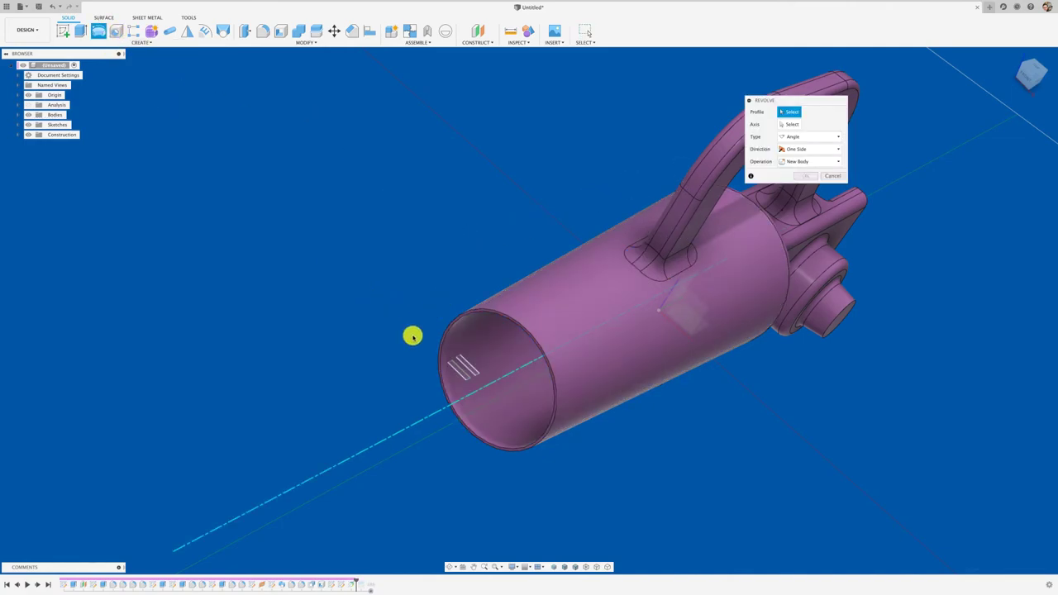
middle_click_drag(459, 378, 459, 374, "shift")
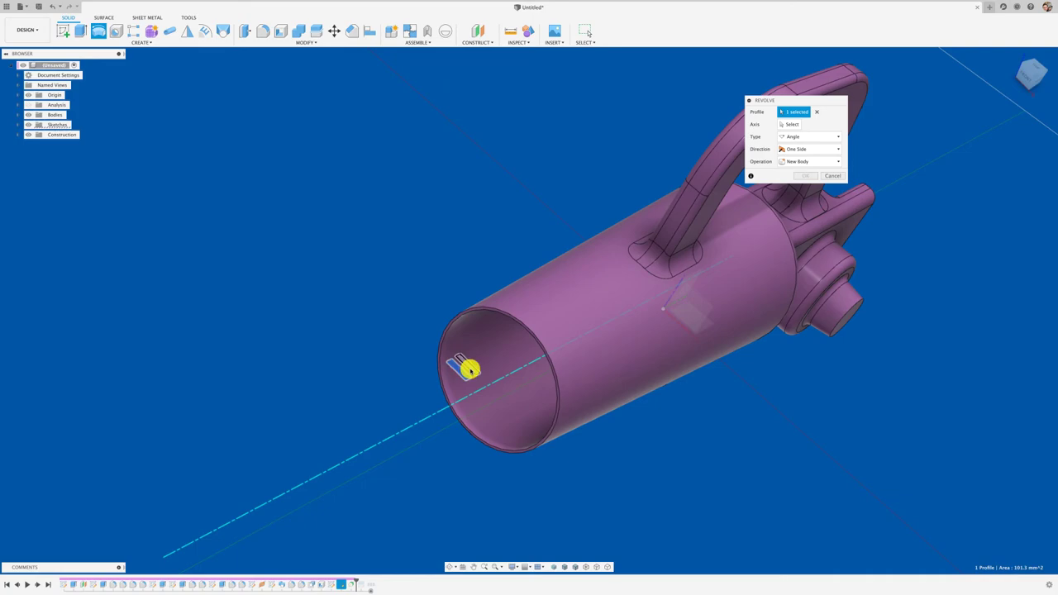
left_click(468, 368)
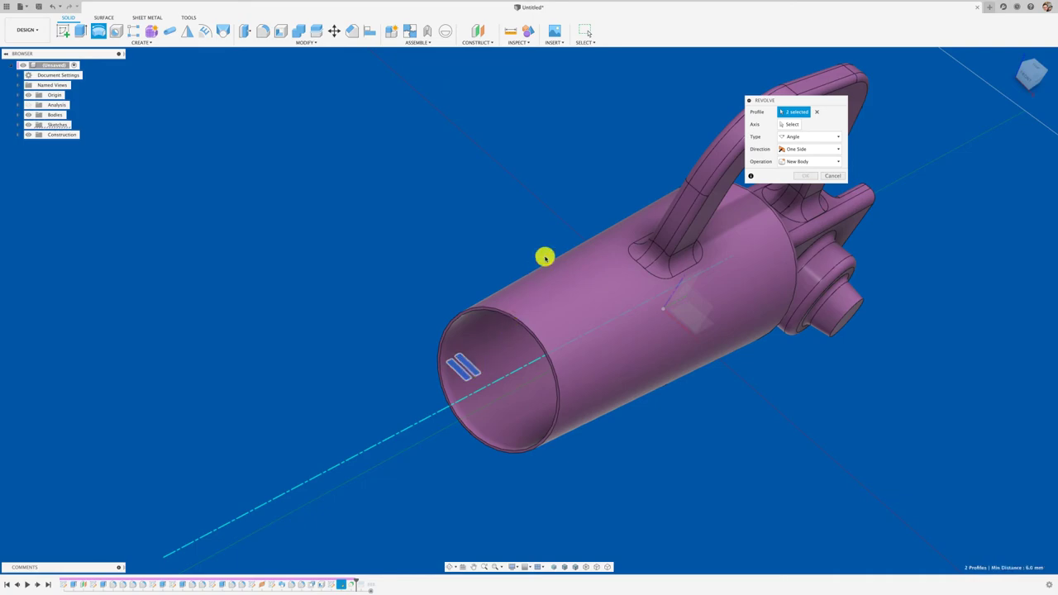
left_click(789, 124)
left_click(494, 376)
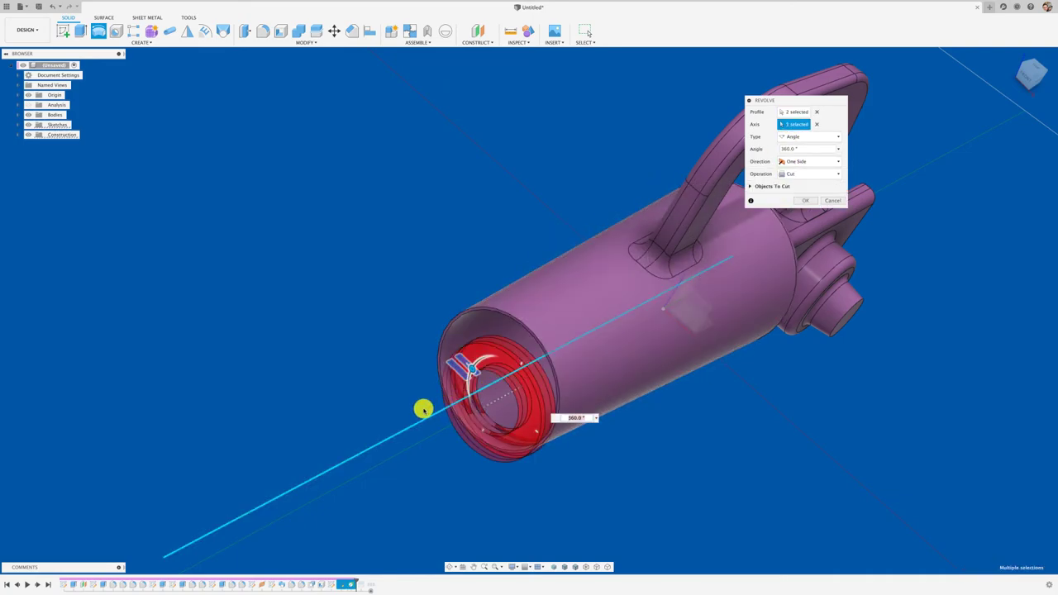
mouse_move(614, 318)
middle_mouse_down("shift")
mouse_move(581, 336)
mouse_move(596, 332)
middle_mouse_up("shift")
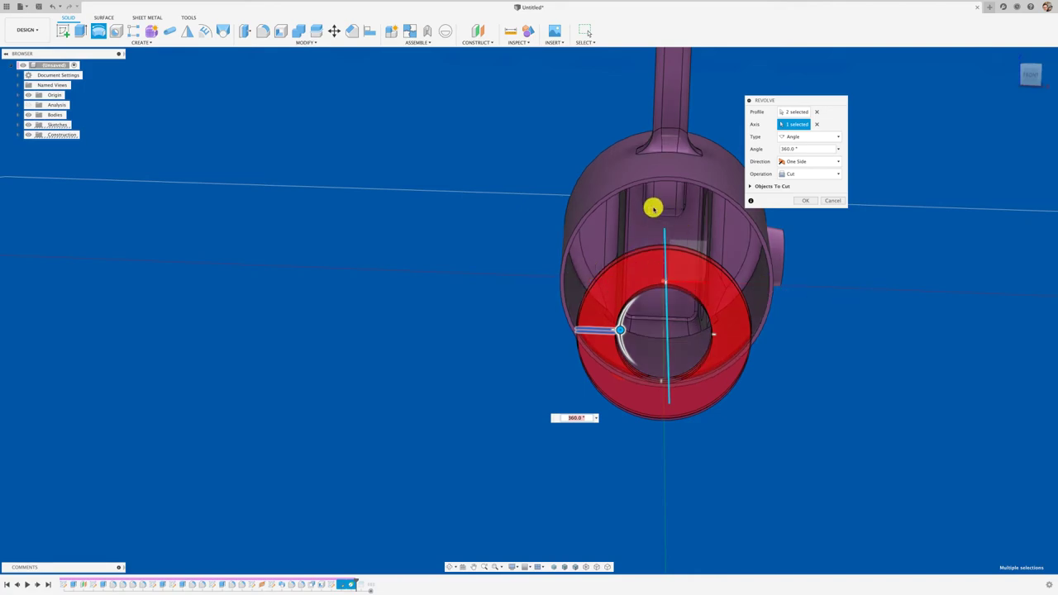
left_click(831, 200)
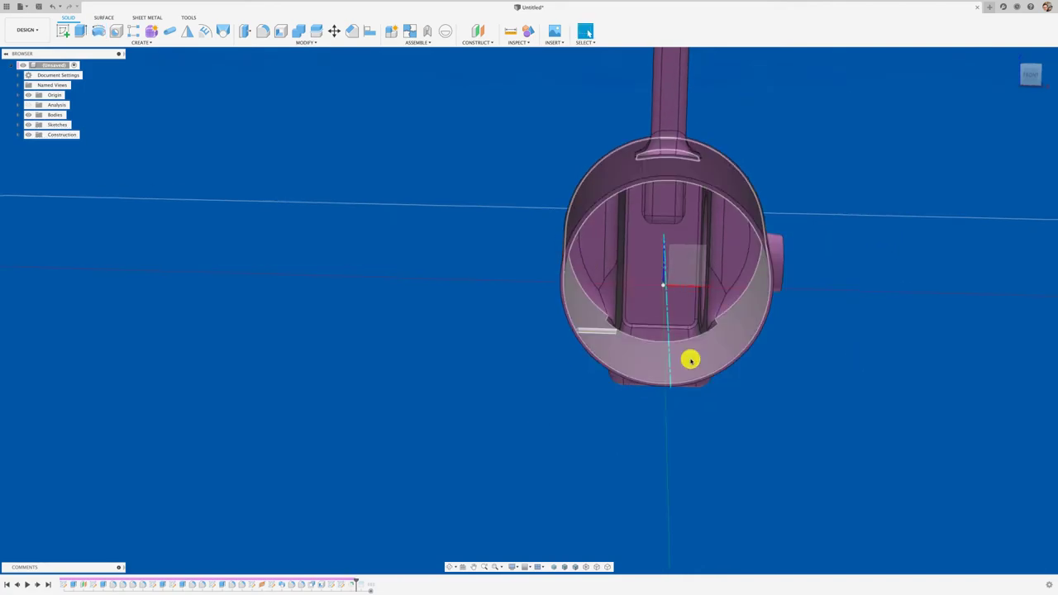
mouse_move(689, 359)
middle_mouse_down("shift")
mouse_move(548, 437)
mouse_move(232, 501)
middle_mouse_up("shift")
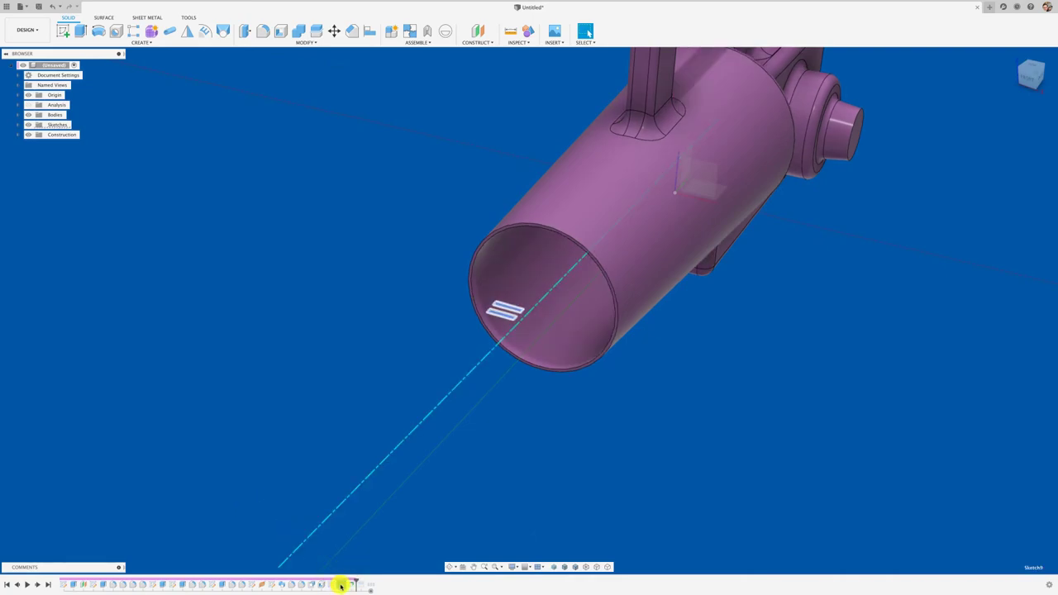
right_click(340, 585)
left_click(360, 502)
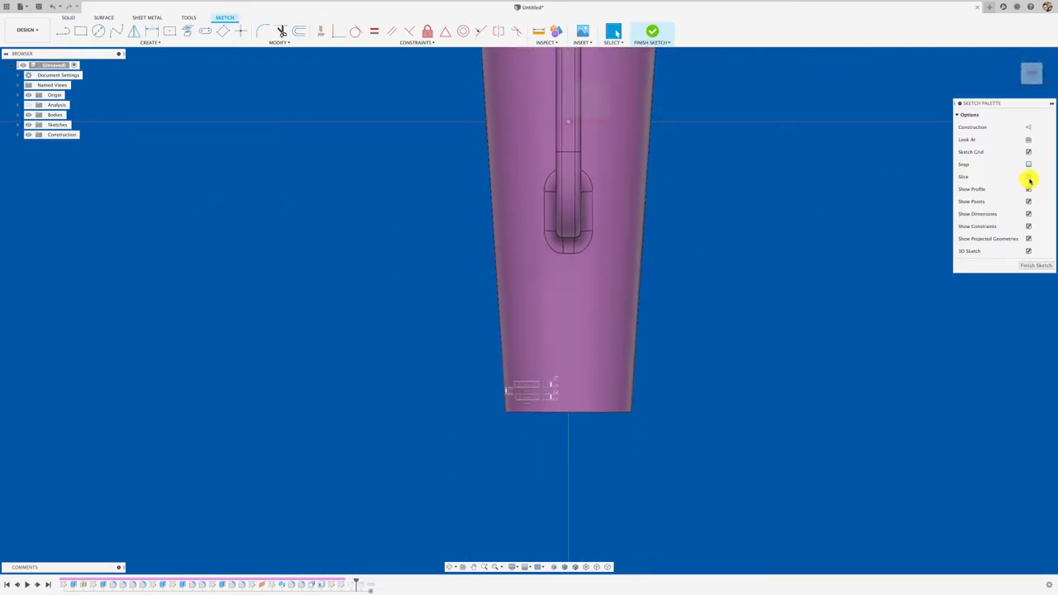
left_click(1028, 177)
left_click_drag(475, 364, 549, 431)
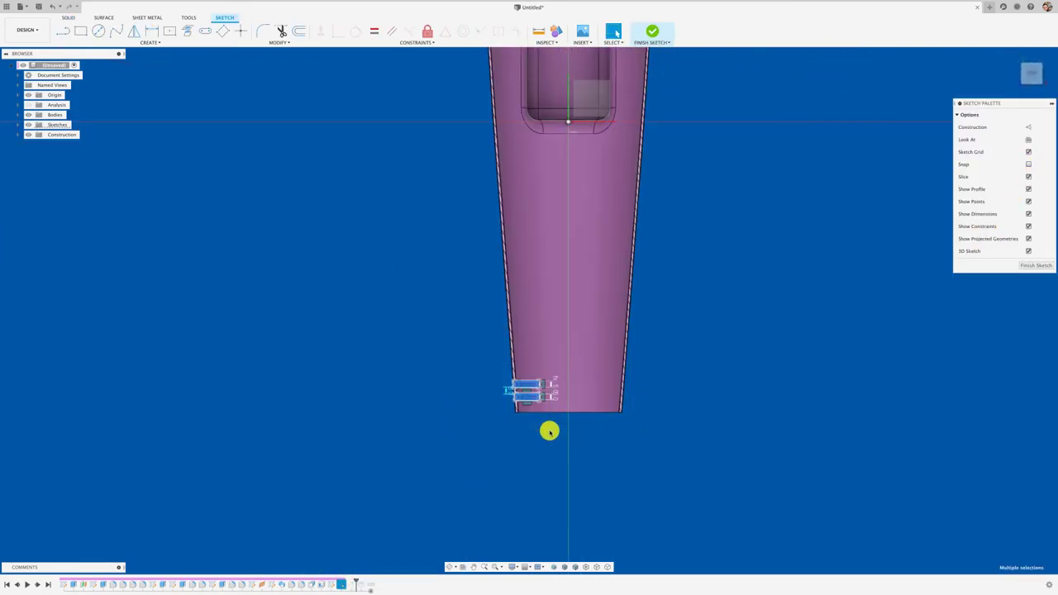
right_click(534, 401)
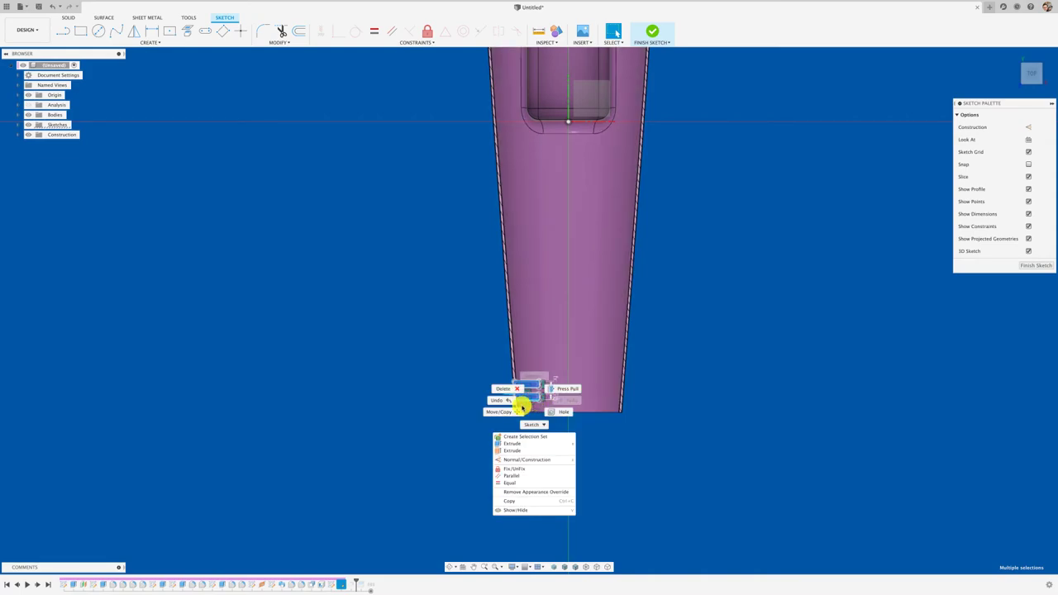
left_click(506, 411)
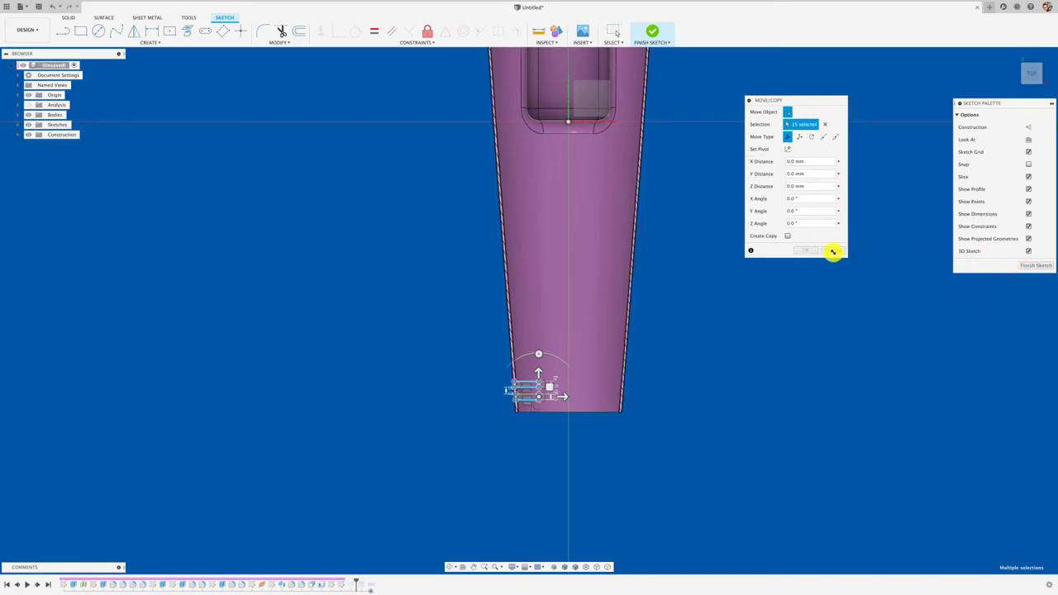
left_click(833, 251)
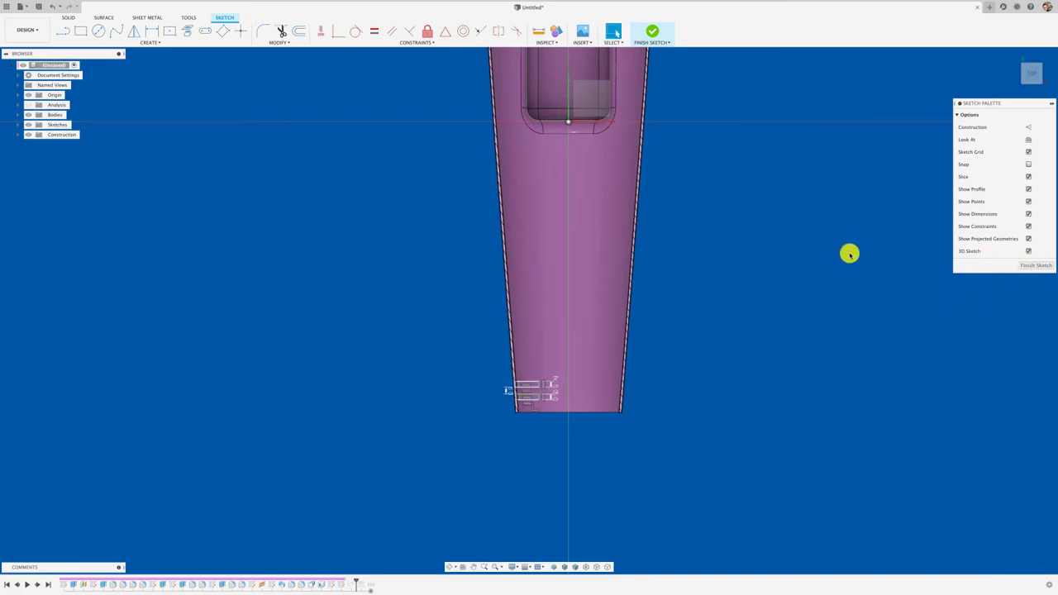
left_click(1038, 267)
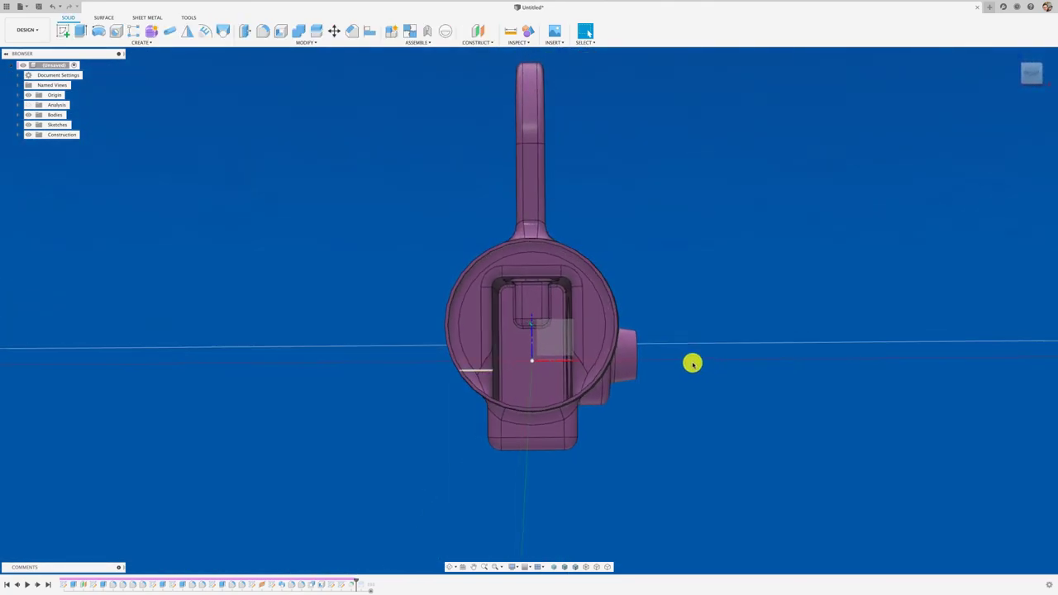
mouse_move(692, 364)
middle_mouse_down("shift")
mouse_move(602, 330)
mouse_move(652, 344)
mouse_move(647, 334)
mouse_move(758, 314)
mouse_move(689, 316)
mouse_move(434, 383)
mouse_move(515, 288)
mouse_move(388, 180)
middle_mouse_up("shift")
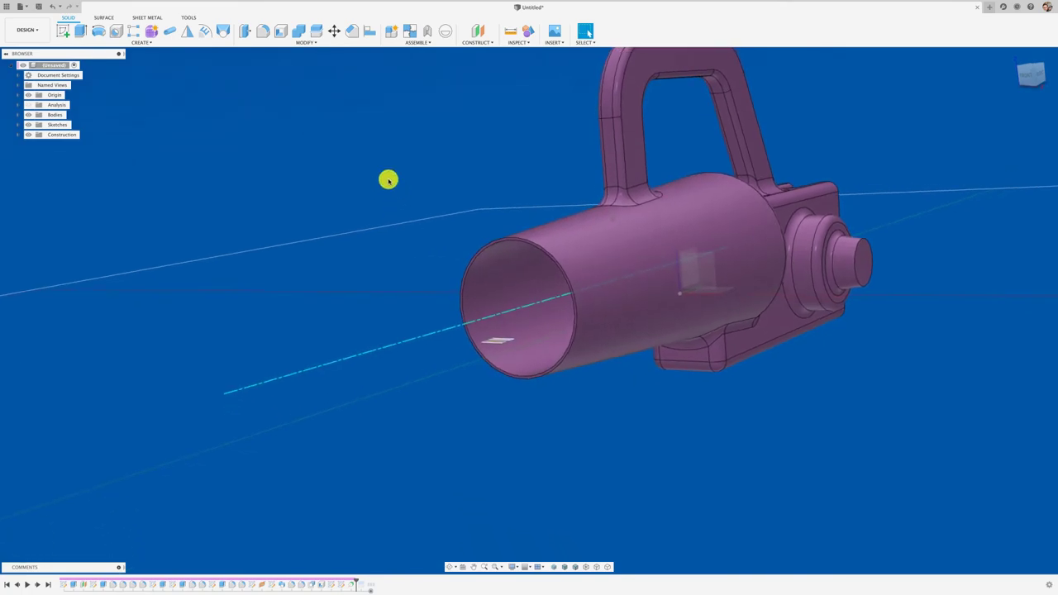
left_click(473, 39)
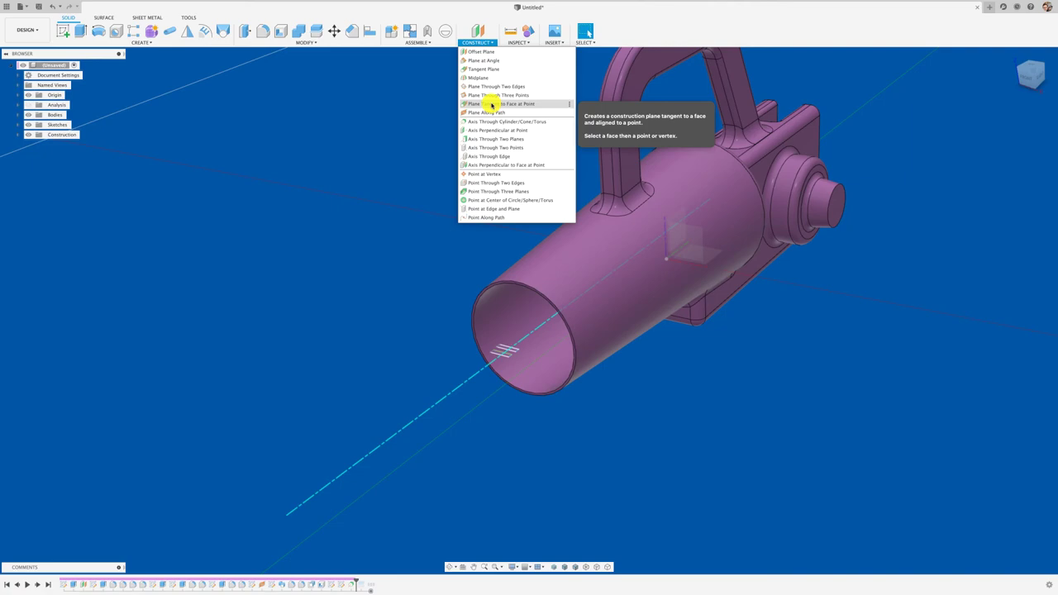
left_click(490, 106)
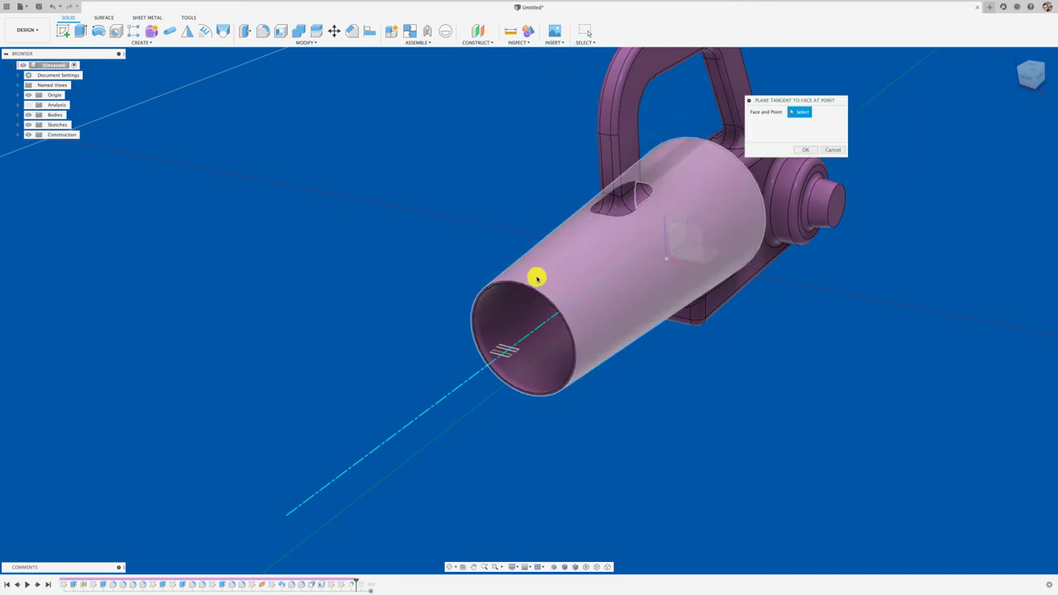
left_click(537, 277)
middle_click_drag(537, 277, 483, 359, "shift")
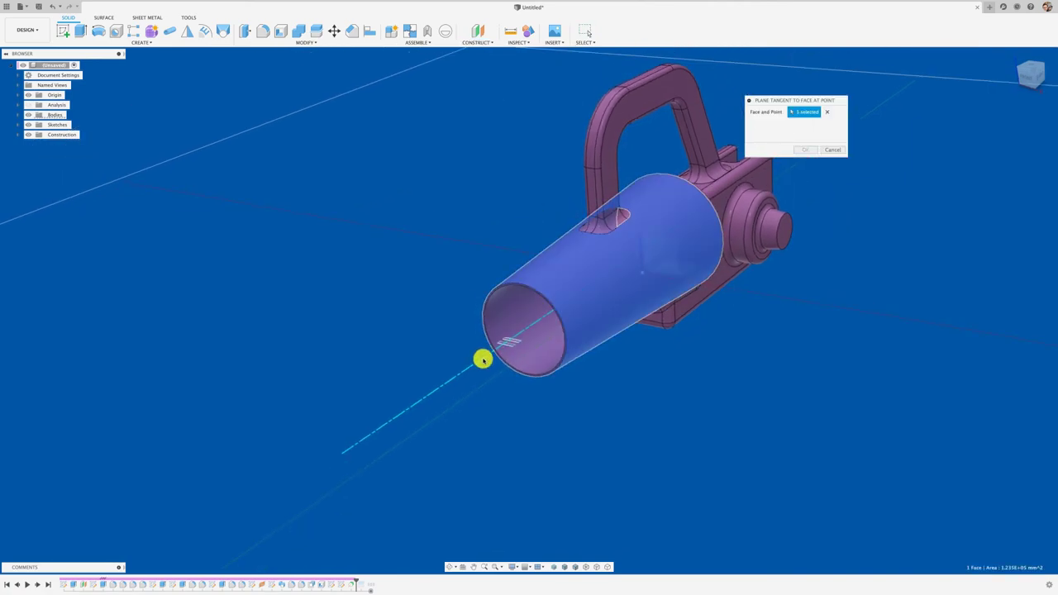
left_click(526, 357)
mouse_move(484, 354)
middle_mouse_down("shift")
mouse_move(678, 217)
mouse_move(730, 206)
mouse_move(824, 154)
middle_mouse_up("shift")
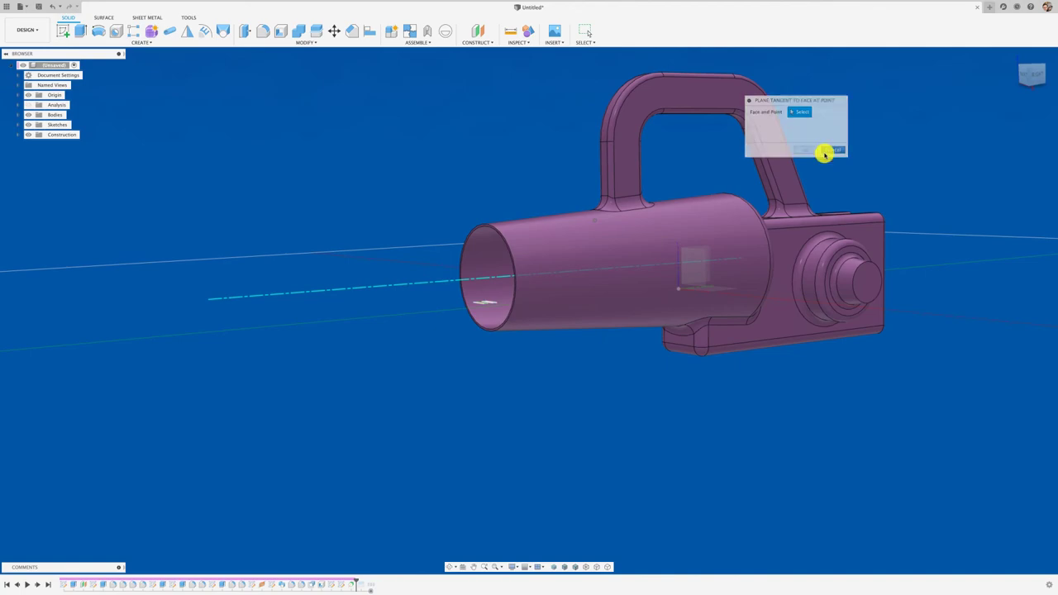
left_click(825, 154)
middle_click_drag(500, 134, 518, 35, "shift")
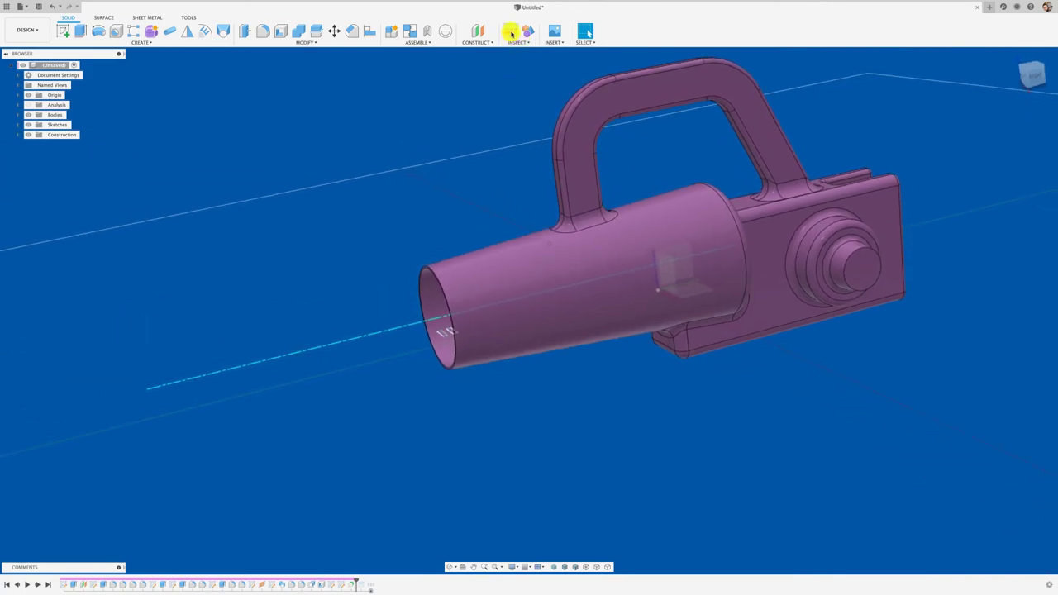
Step: Measure the distance from the tube's central axis to the XY origin plane (29.5 mm)
left_click(510, 31)
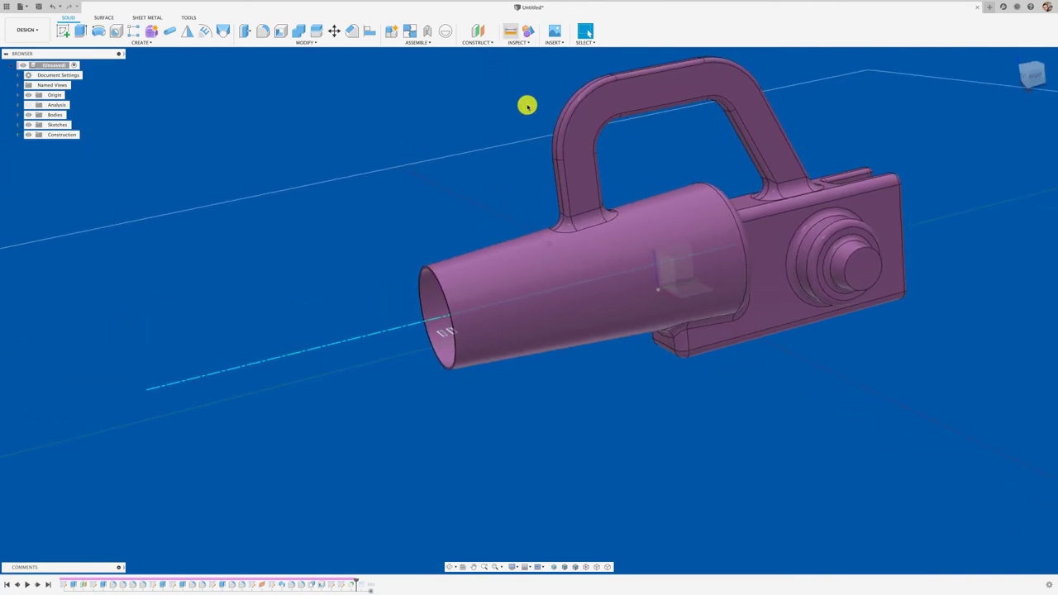
left_click(410, 330)
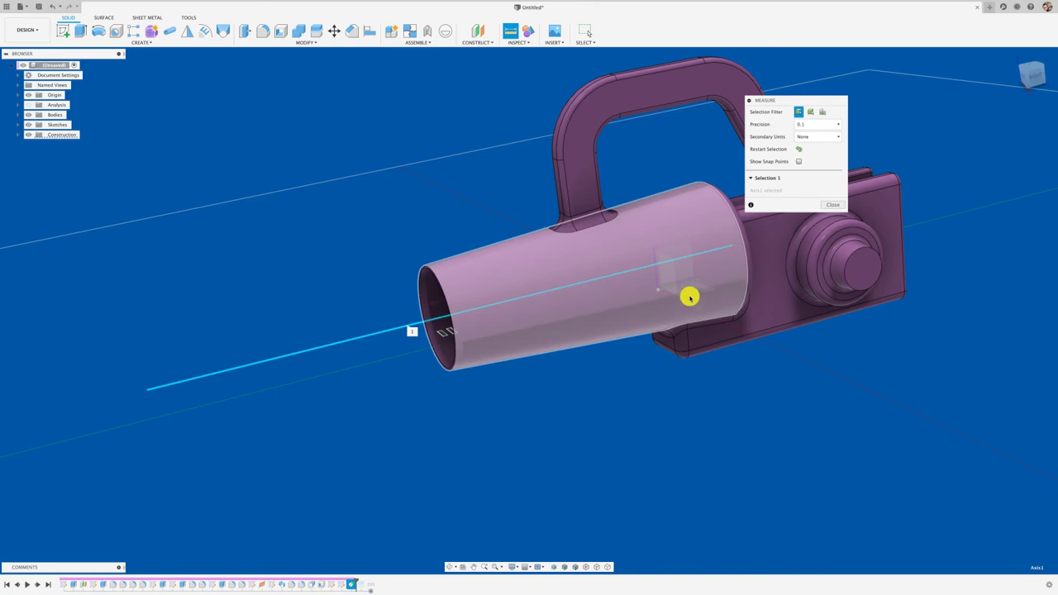
left_click(18, 95)
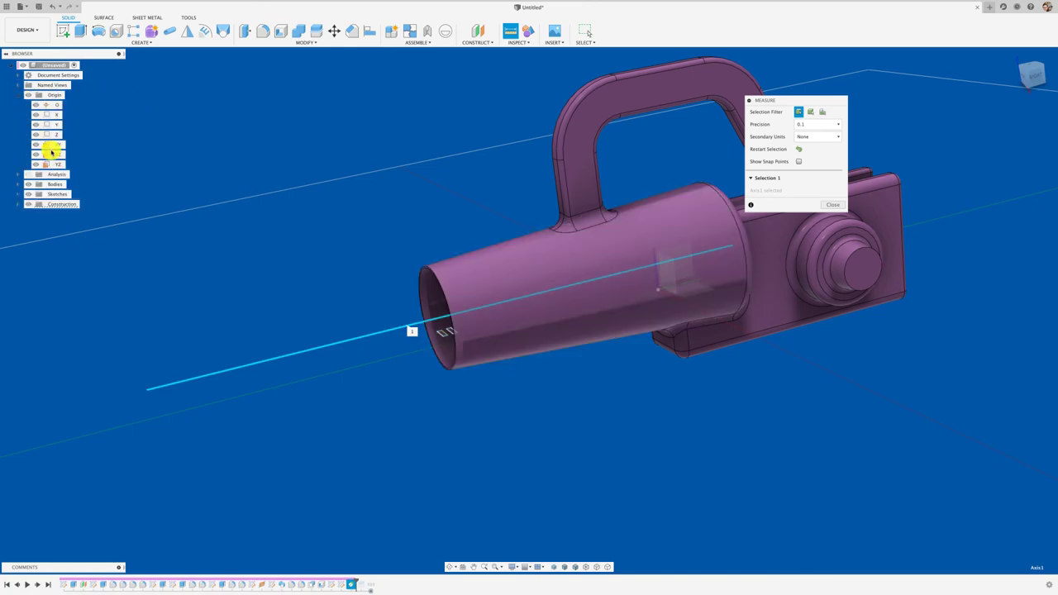
left_click(49, 145)
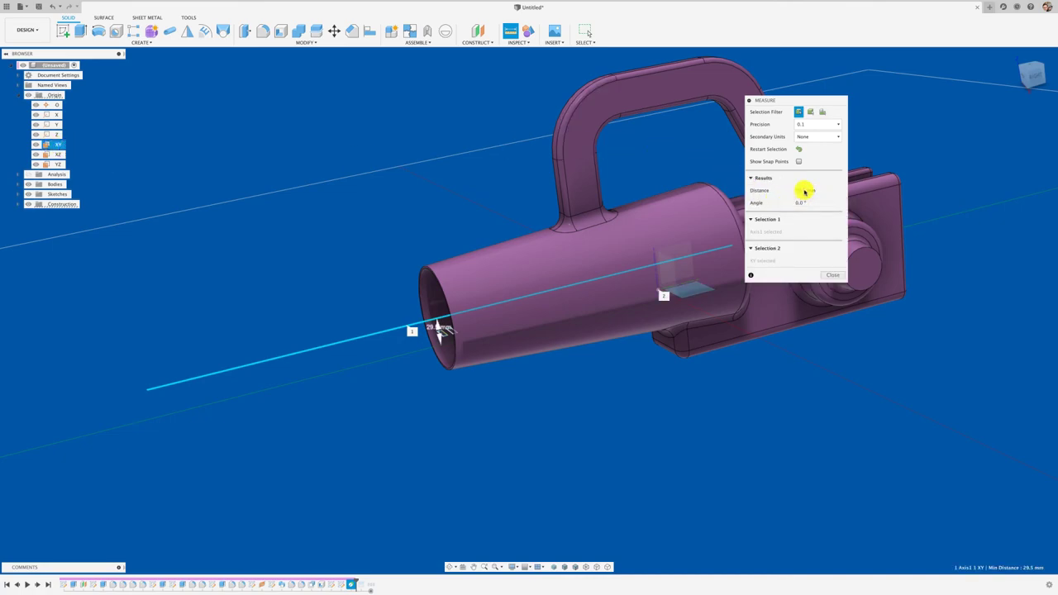
left_click(831, 277)
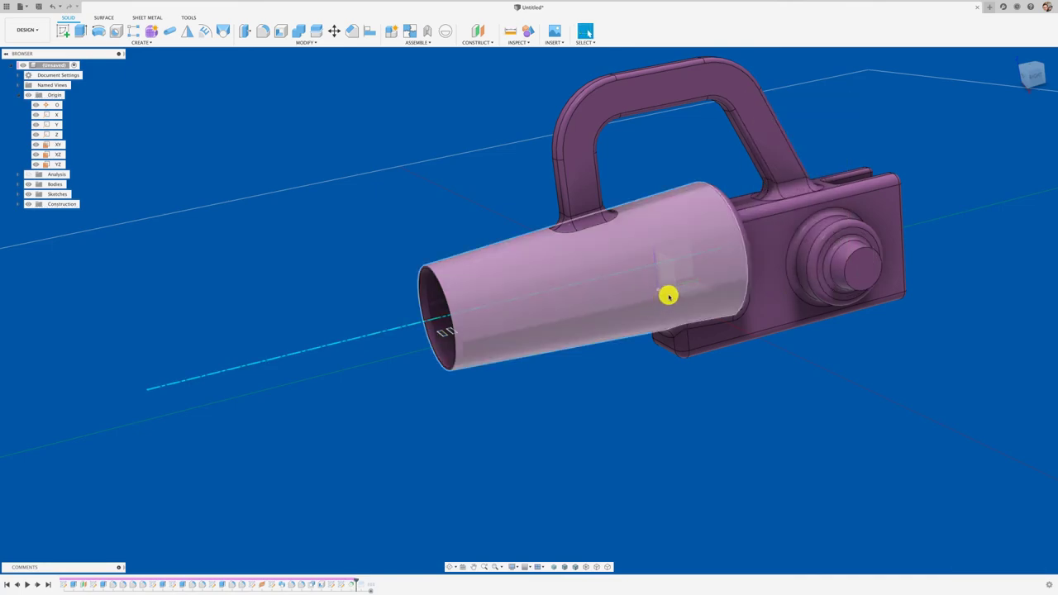
Step: Create an offset construction plane 29.5 mm from the XY plane
key("o")
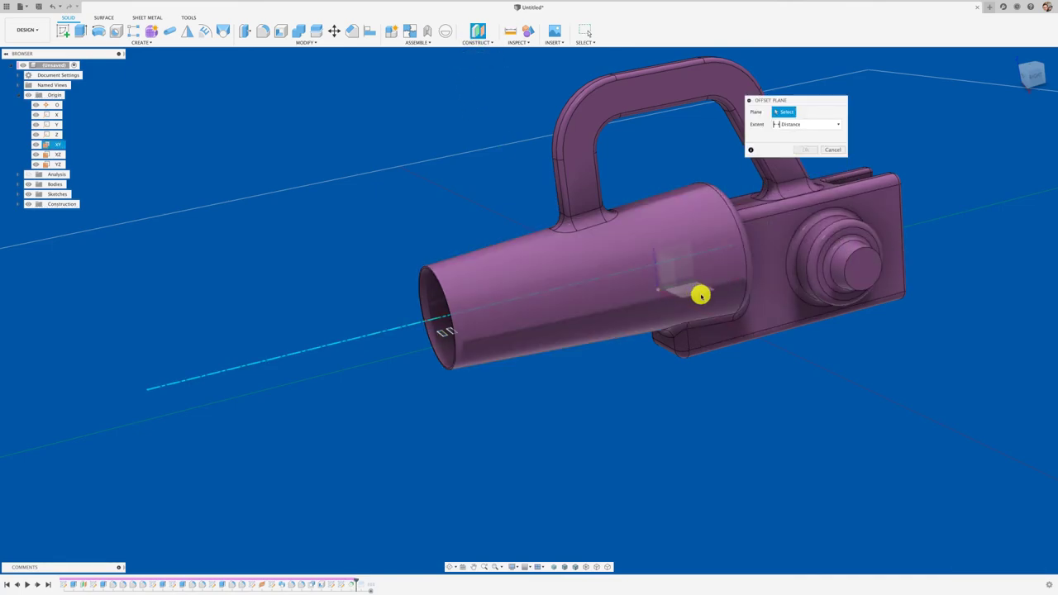
left_click(699, 294)
left_click_drag(675, 284, 673, 250)
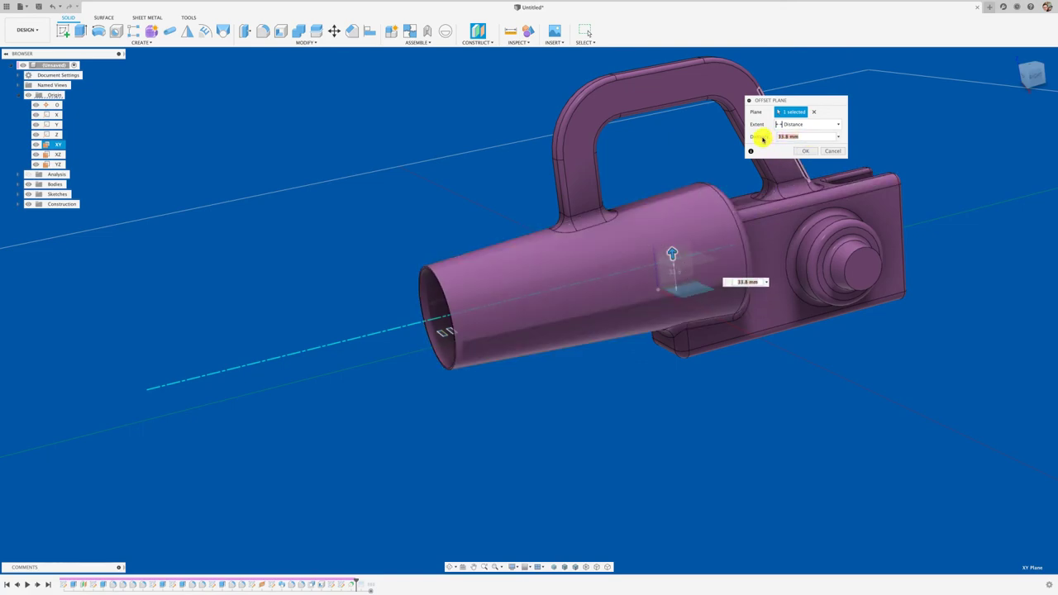
left_click(804, 149)
mouse_move(720, 330)
middle_mouse_down("shift")
mouse_move(707, 370)
mouse_move(543, 279)
middle_mouse_up("shift")
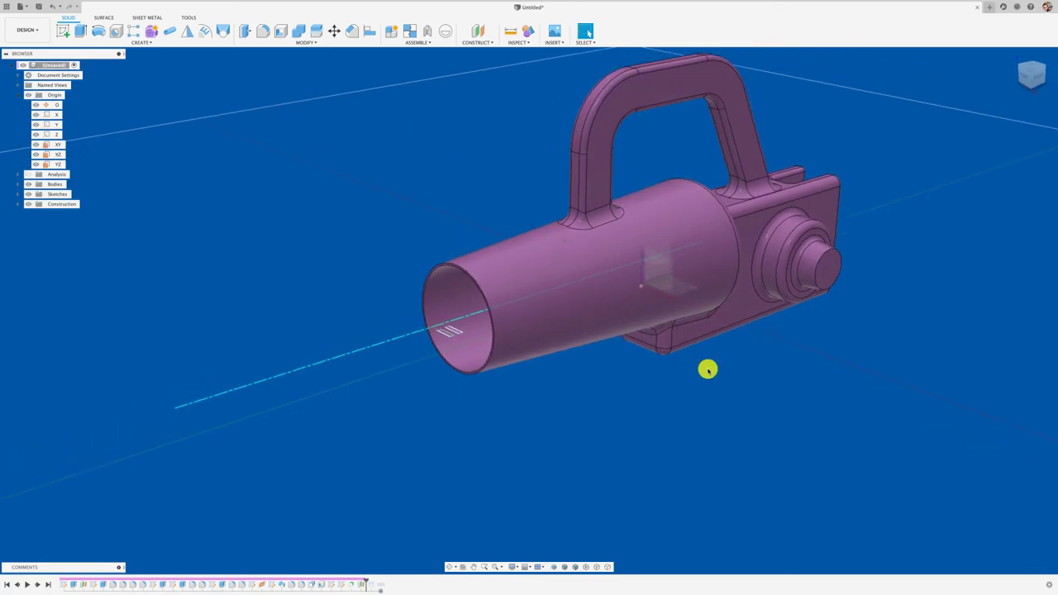
Step: Start a sketch on the offset plane, viewed face-on with the body sliced
middle_click_drag(345, 153, 253, 115, "shift")
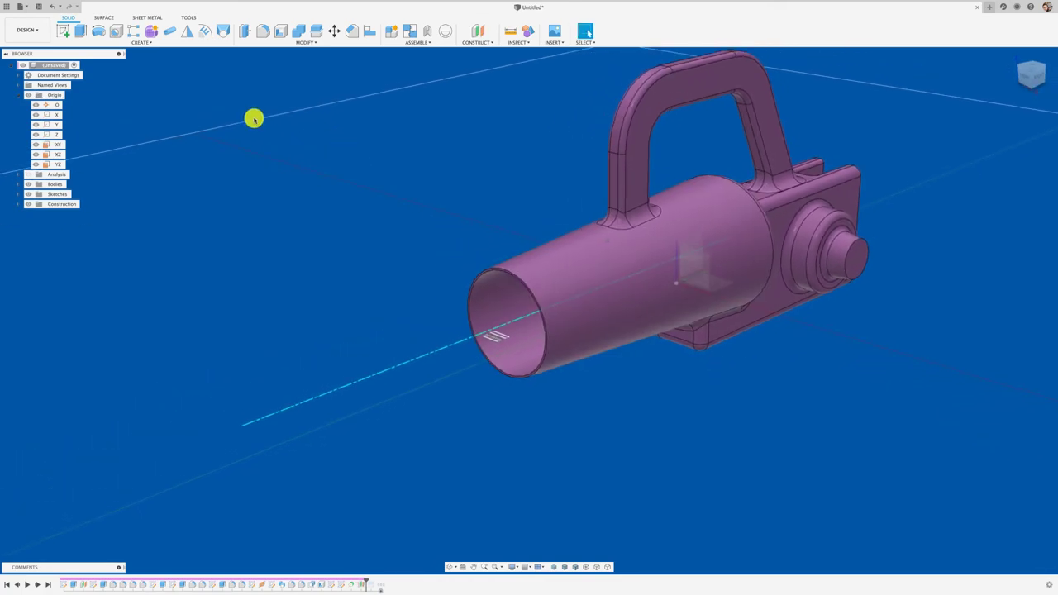
left_click(63, 30)
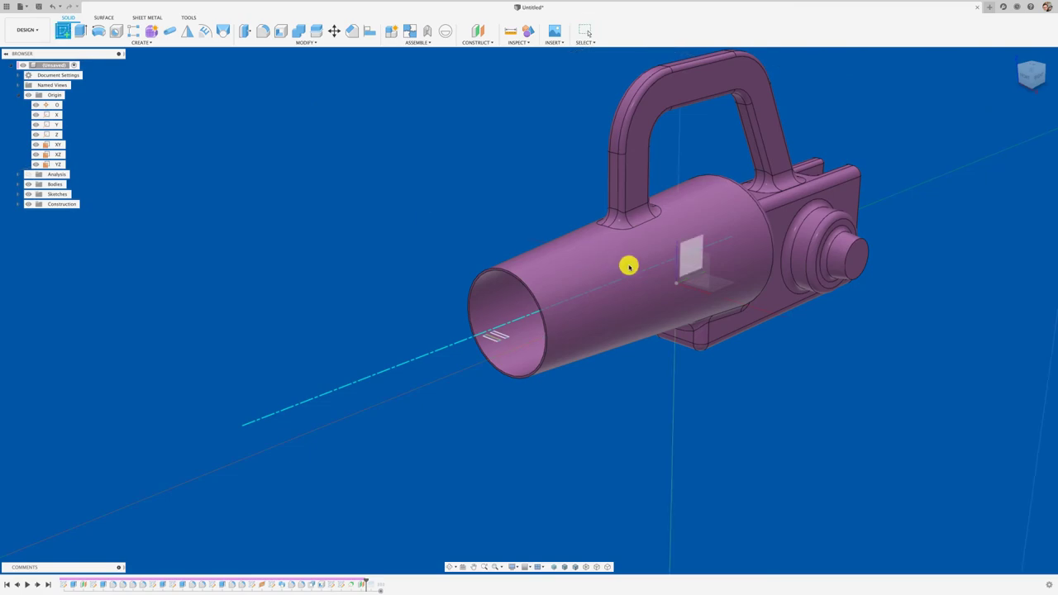
left_click(694, 263)
middle_click_drag(628, 301, 657, 243, "shift")
left_click(646, 242)
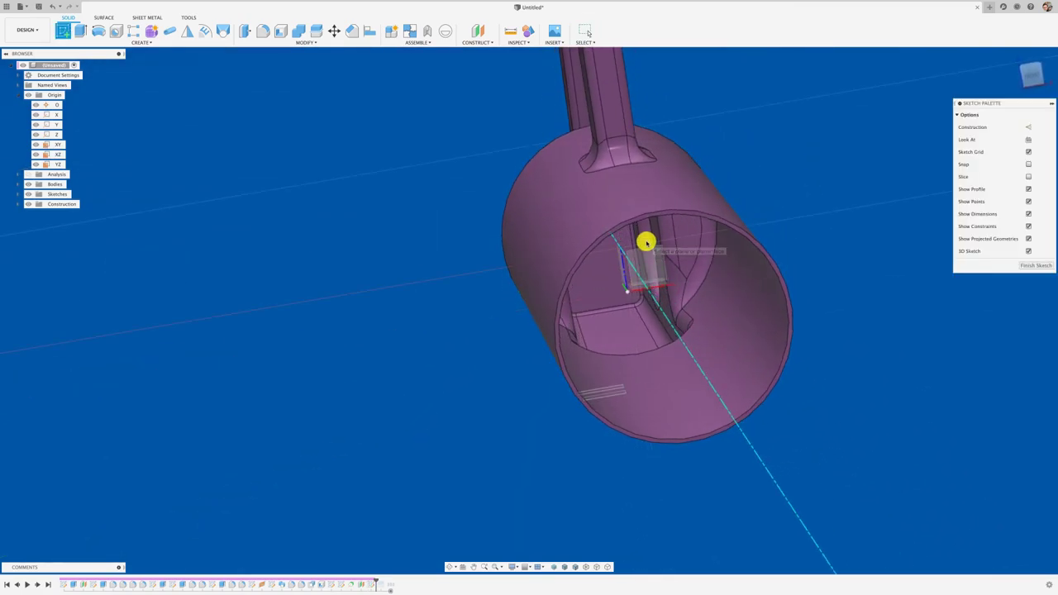
left_click(1031, 68)
left_click(1030, 68)
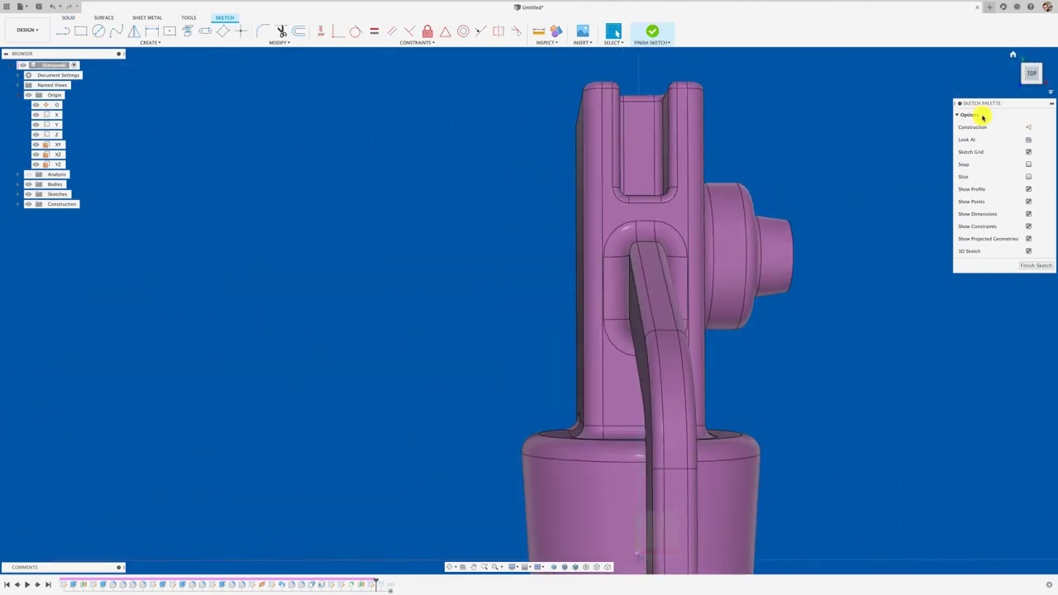
left_click(1028, 176)
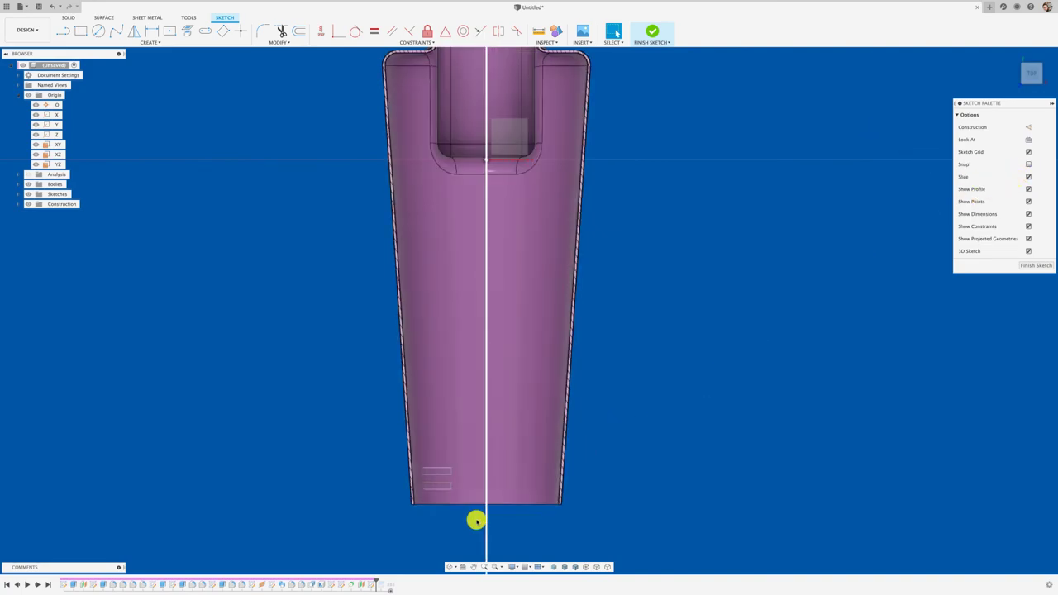
scroll(457, 530, "up", 2)
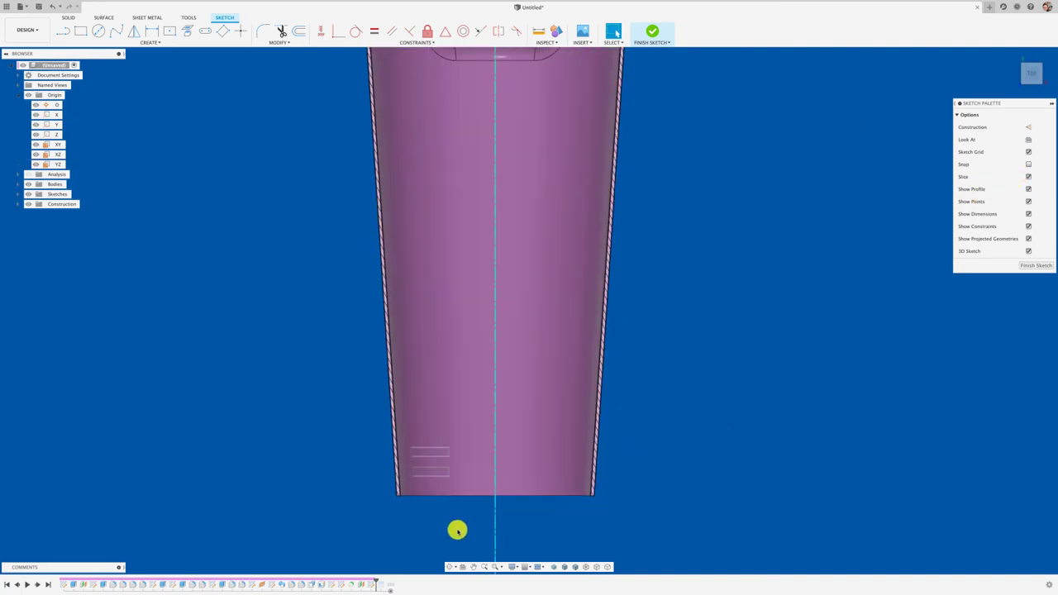
Step: Finish Sketch10 and begin deleting it from the canvas shortcut menu
right_click(357, 427)
right_click(351, 444)
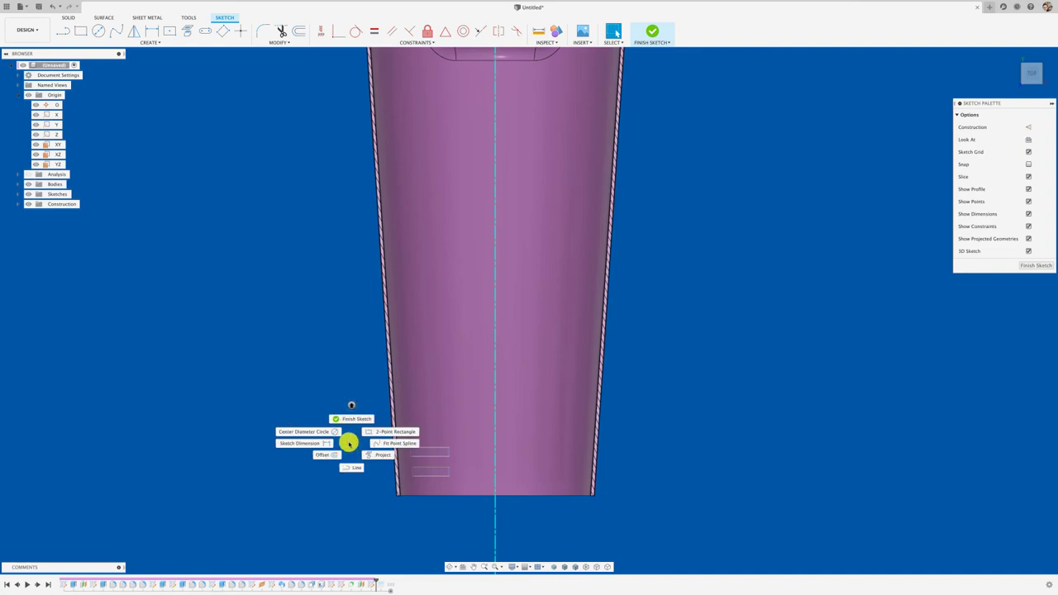
left_click(324, 376)
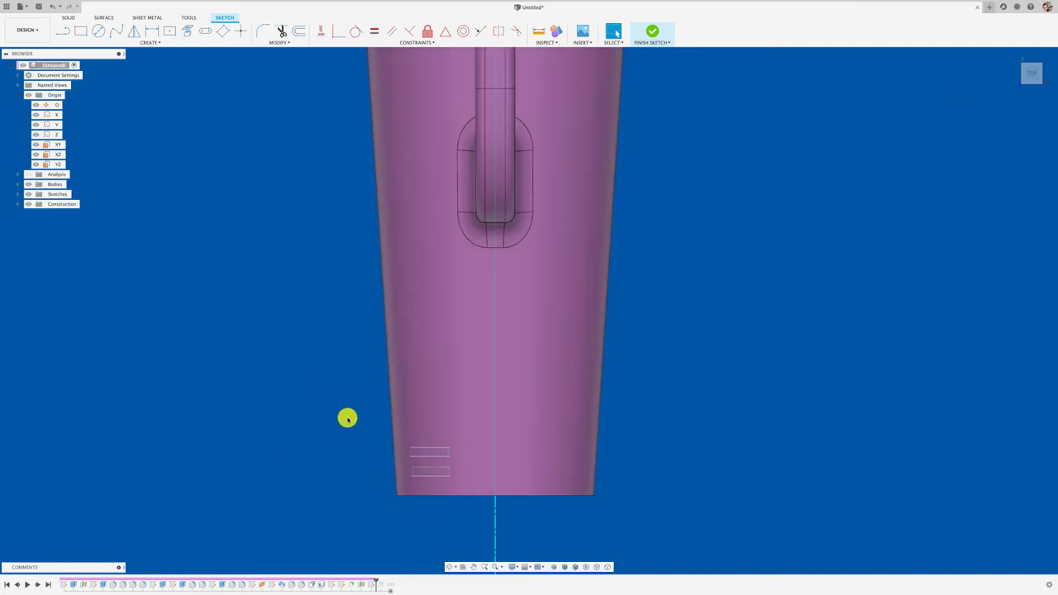
right_click(342, 420)
left_click(318, 406)
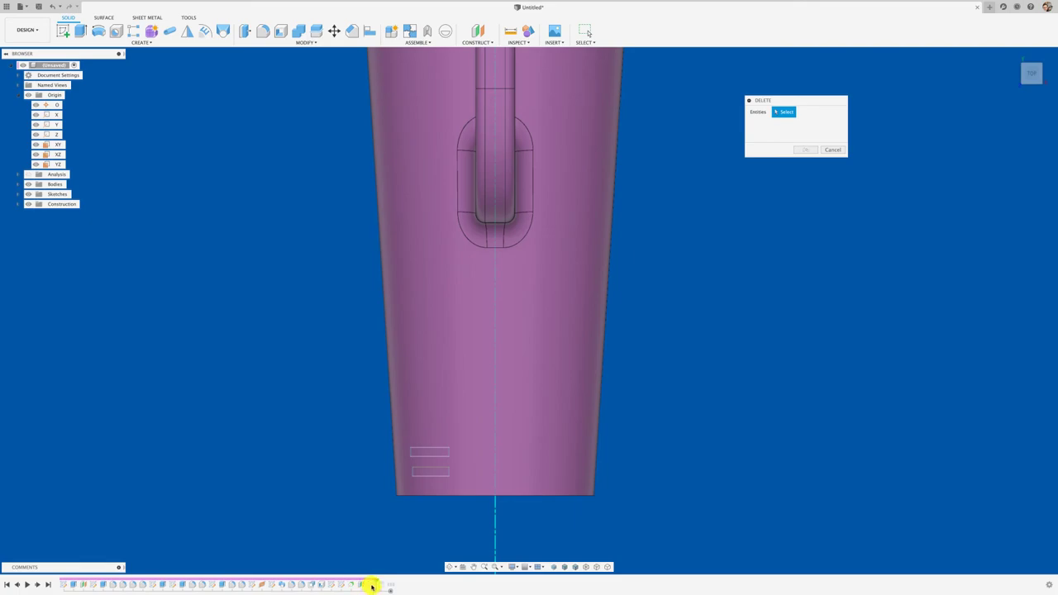
Step: Cancel the delete, roll the timeline back one feature, and edit the rectangles sketch with Slice on
left_click(834, 150)
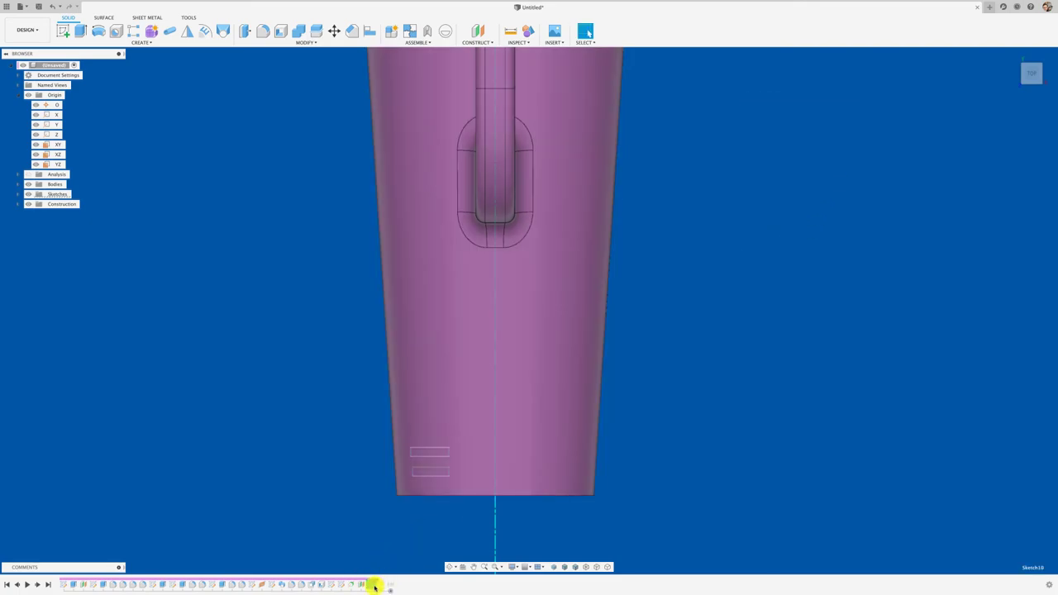
left_click_drag(382, 585, 361, 571)
right_click(372, 585)
left_click(400, 502)
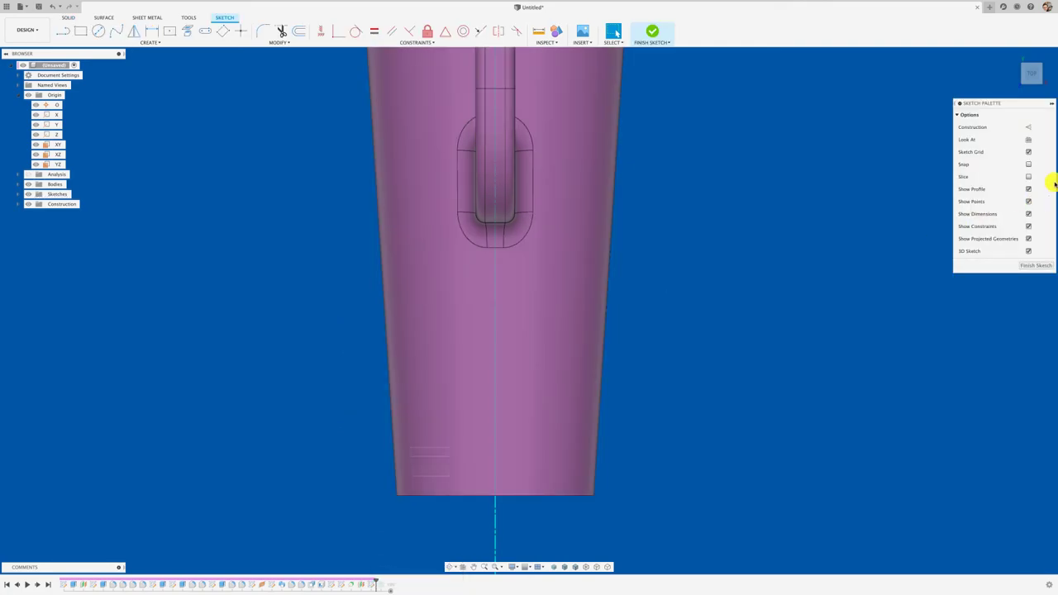
left_click(1029, 177)
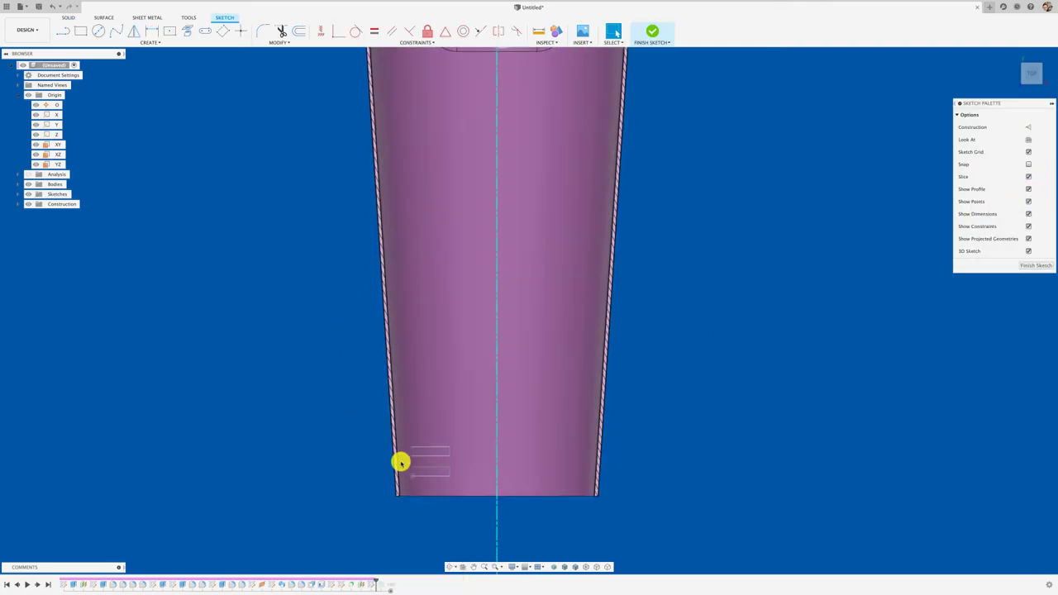
right_click(343, 398)
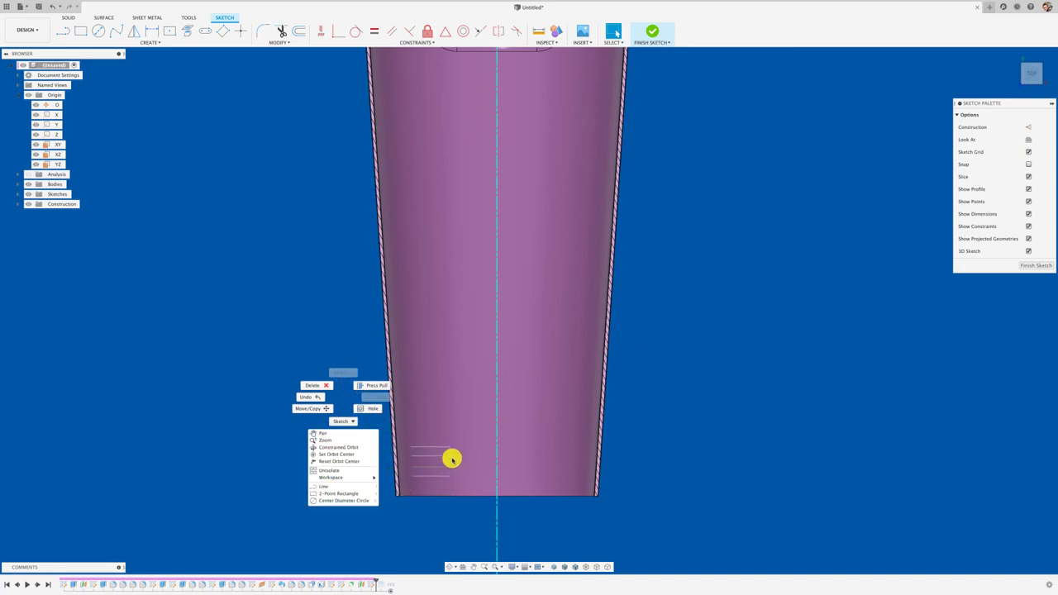
Step: Project the two slot rectangle outlines near the tube's end into the active sketch
left_click(378, 541)
scroll(380, 539, "up", 3)
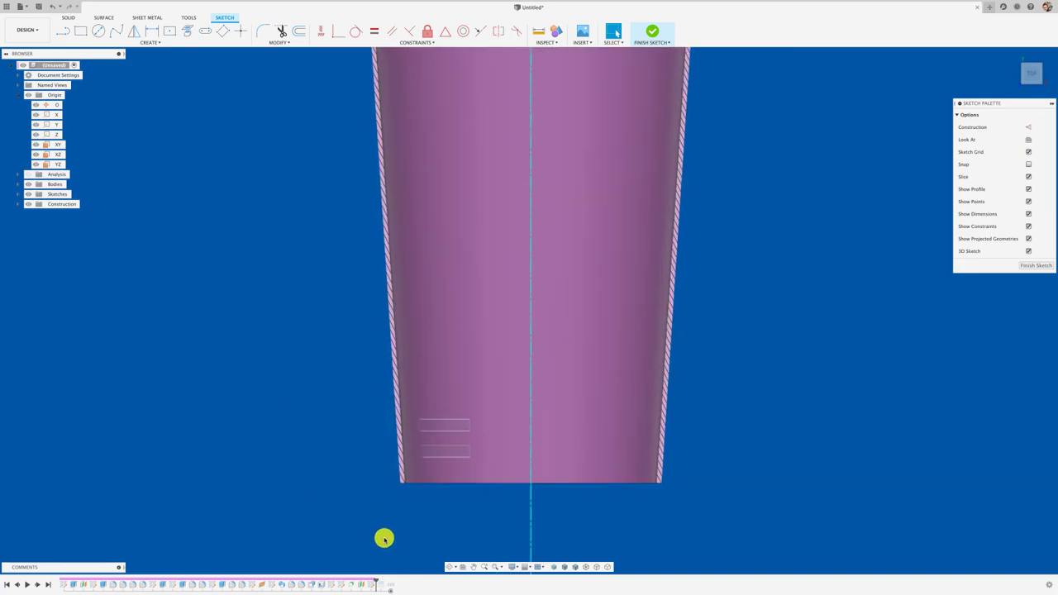
scroll(343, 186, "up", 1)
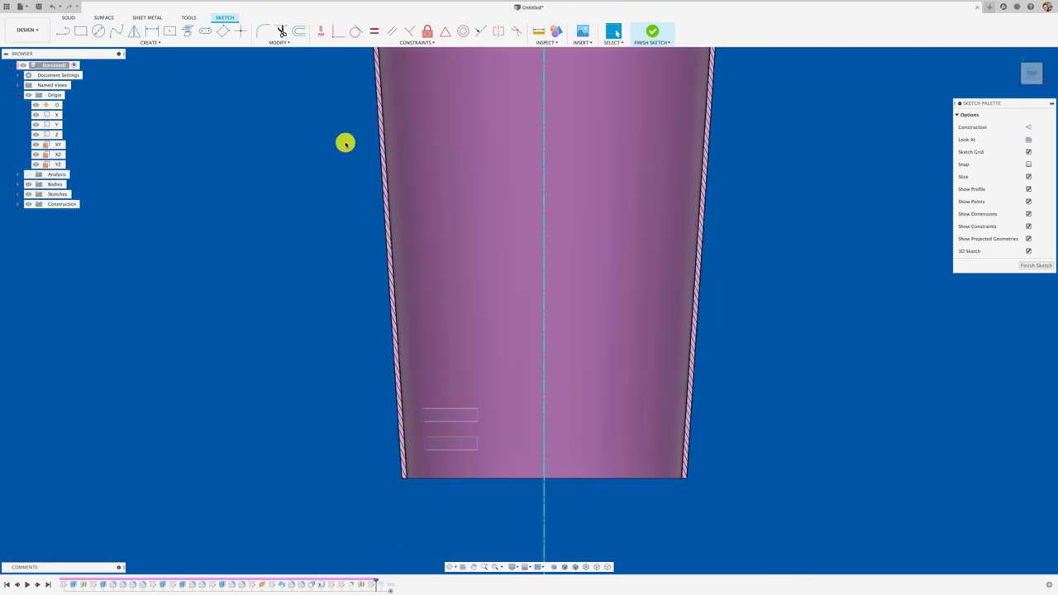
left_click(189, 32)
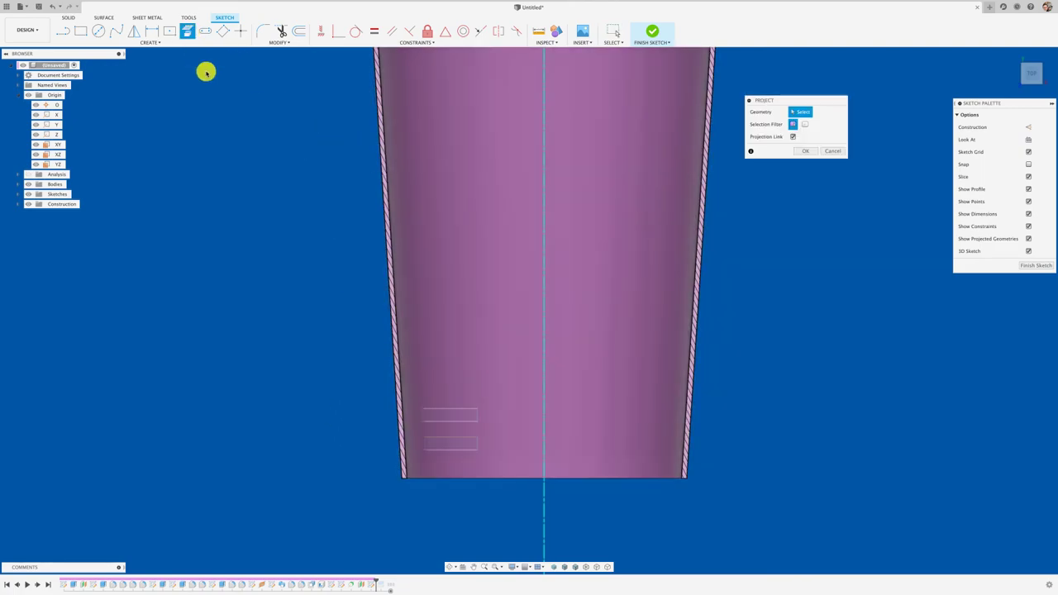
left_click(455, 410)
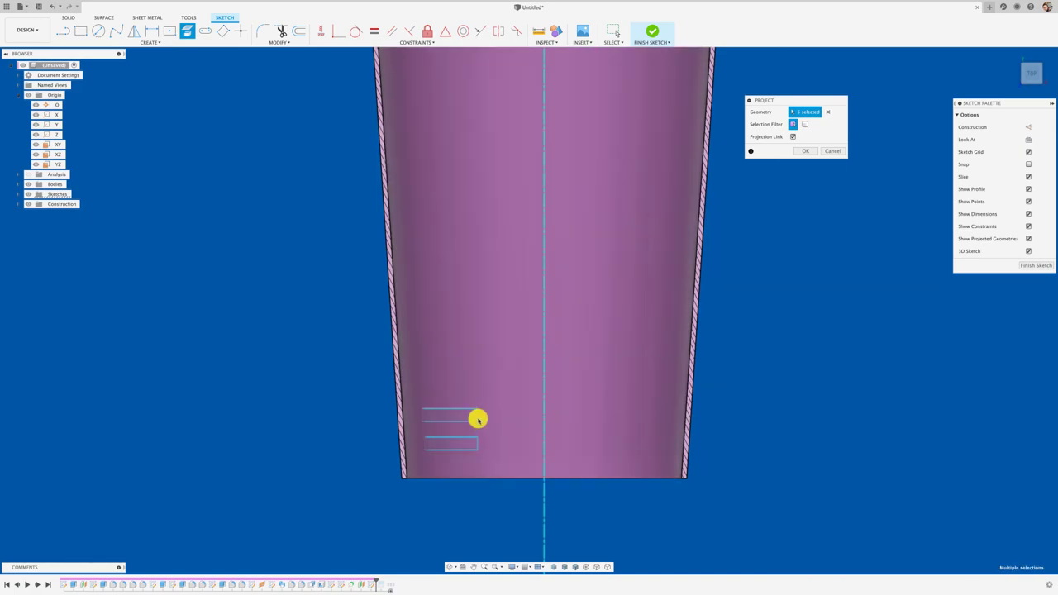
scroll(372, 430, "up", 1)
scroll(372, 429, "up", 2)
scroll(372, 430, "up", 2)
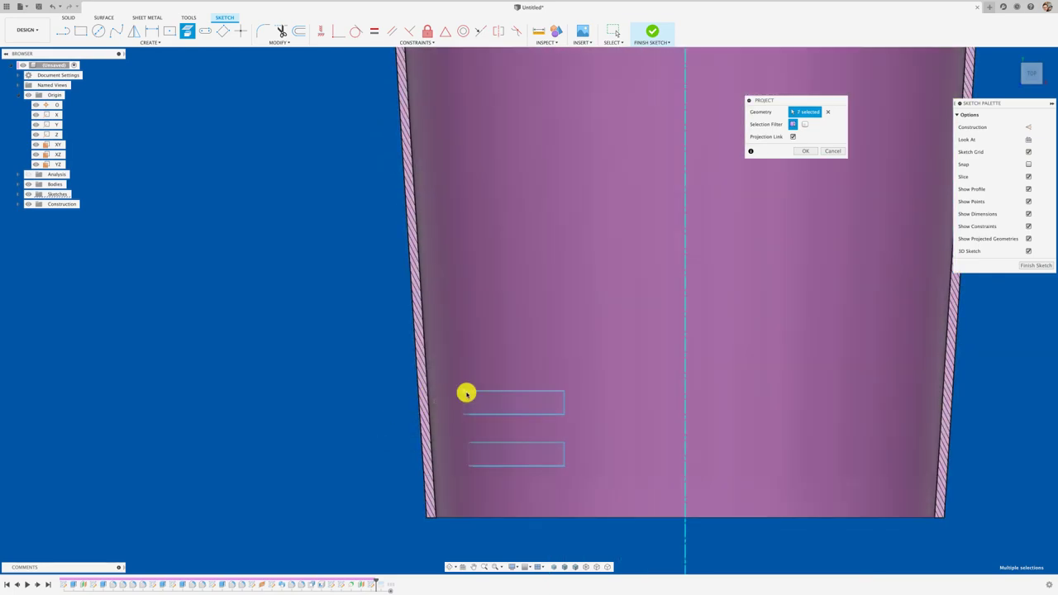
key("Return")
Step: Draw two lines from the upper slot's corners out to the tube wall
key("l")
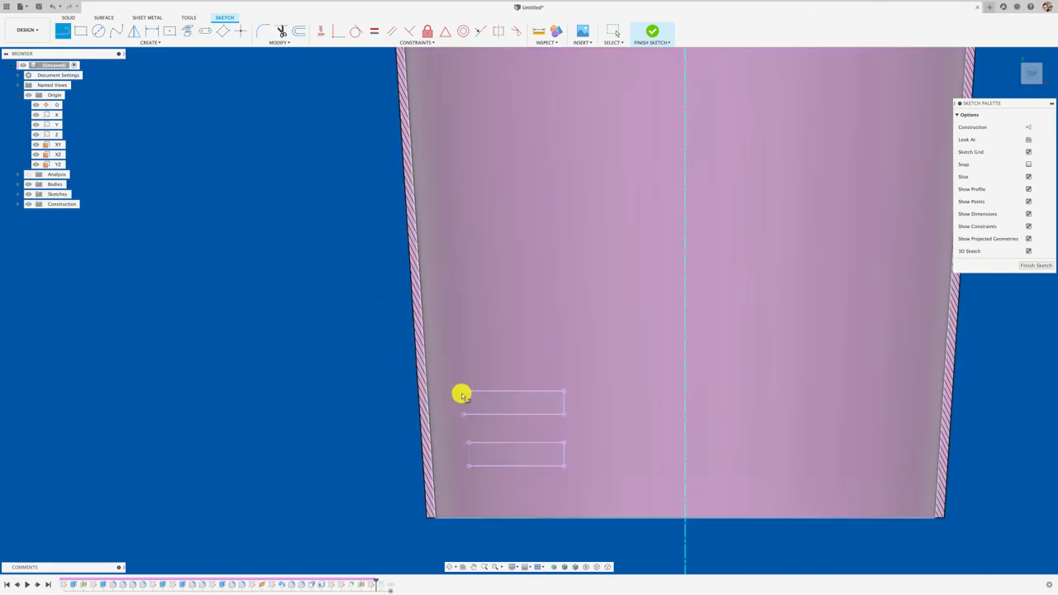
left_click(463, 390)
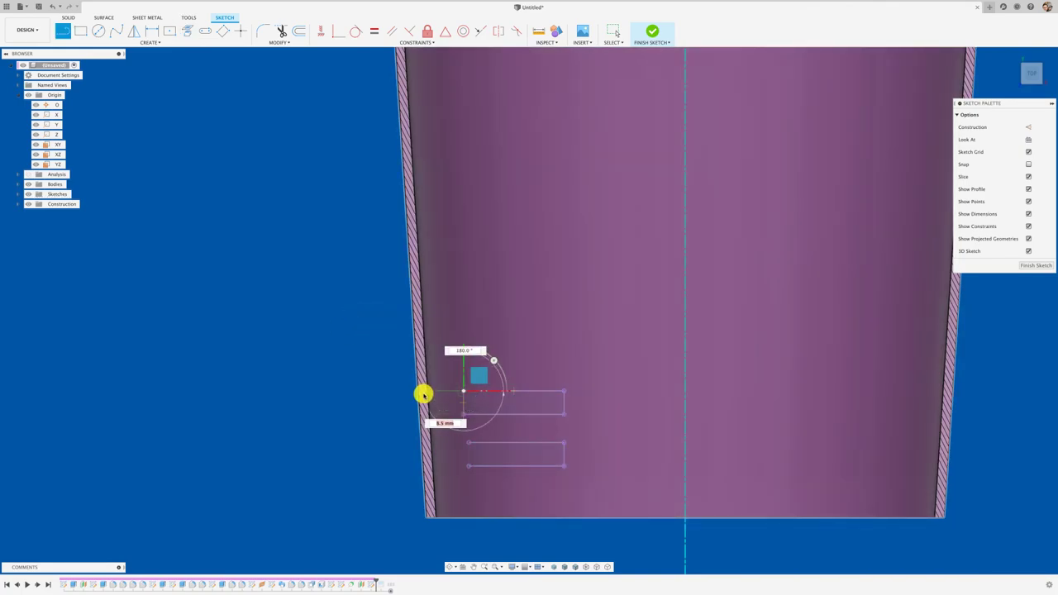
left_click(423, 391)
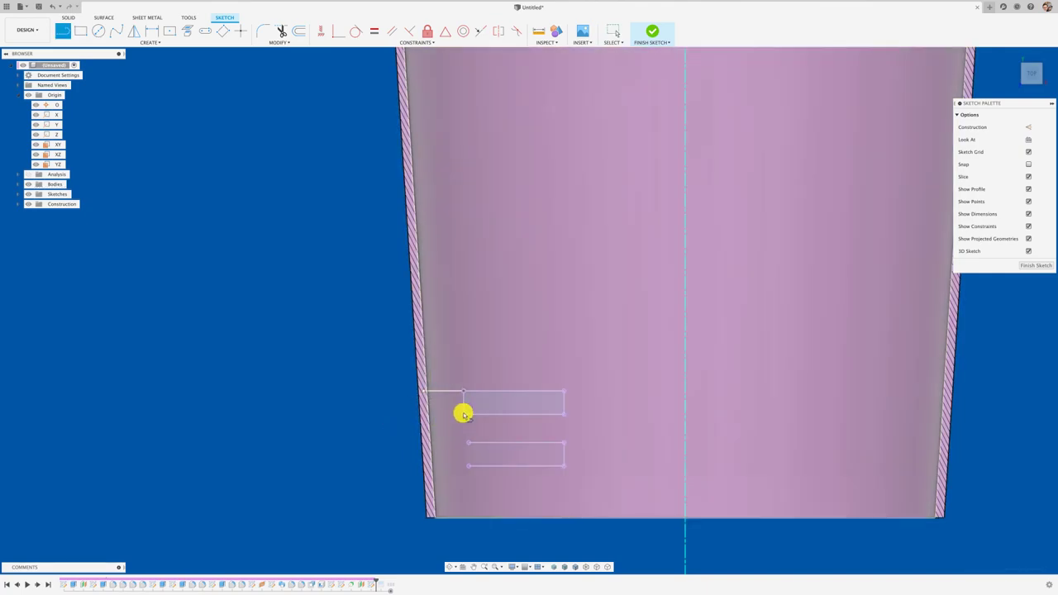
left_click(463, 415)
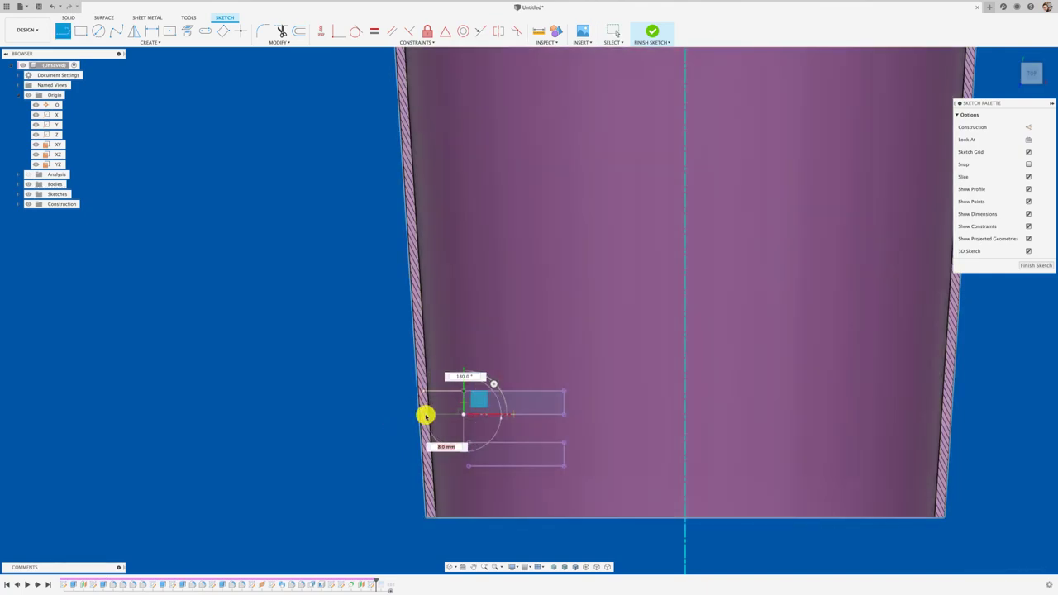
left_click(425, 416)
key("Escape")
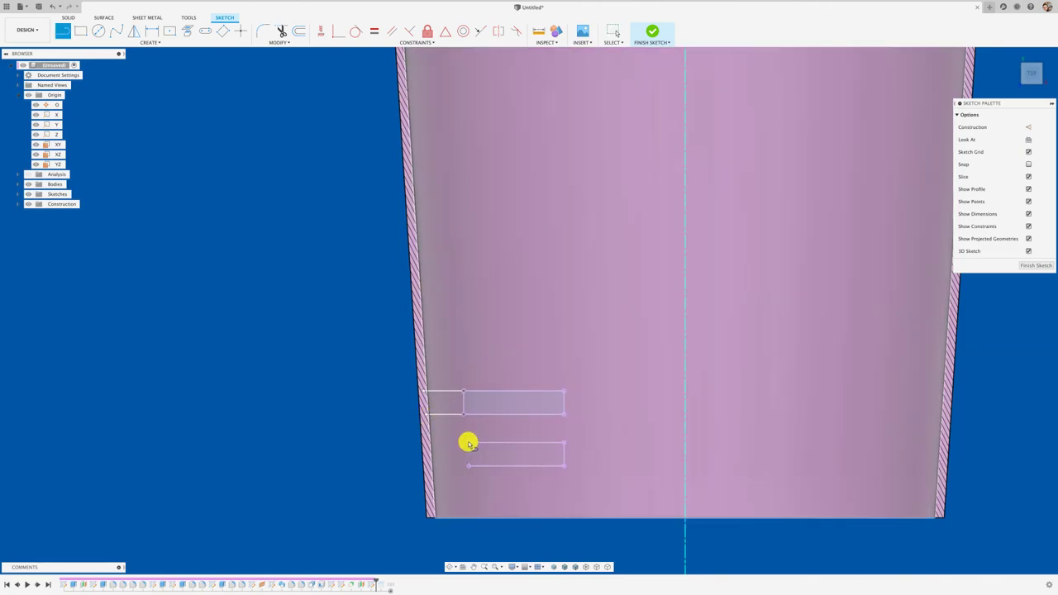
Step: Draw lines from the lower slot's corners to the tube wall, closing its profile
left_click(468, 444)
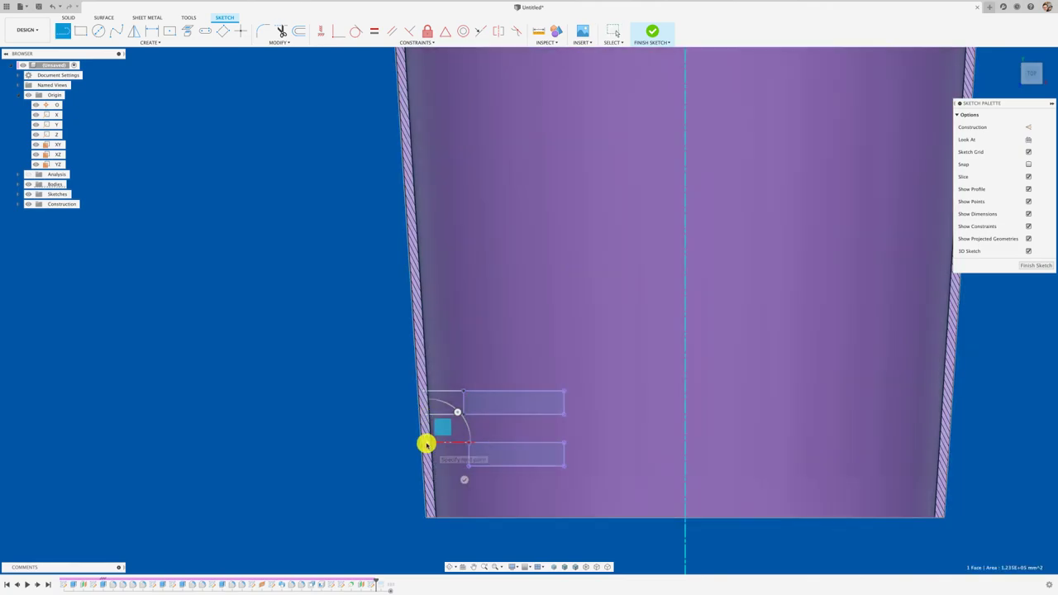
left_click(425, 444)
key("Escape")
left_click(469, 466)
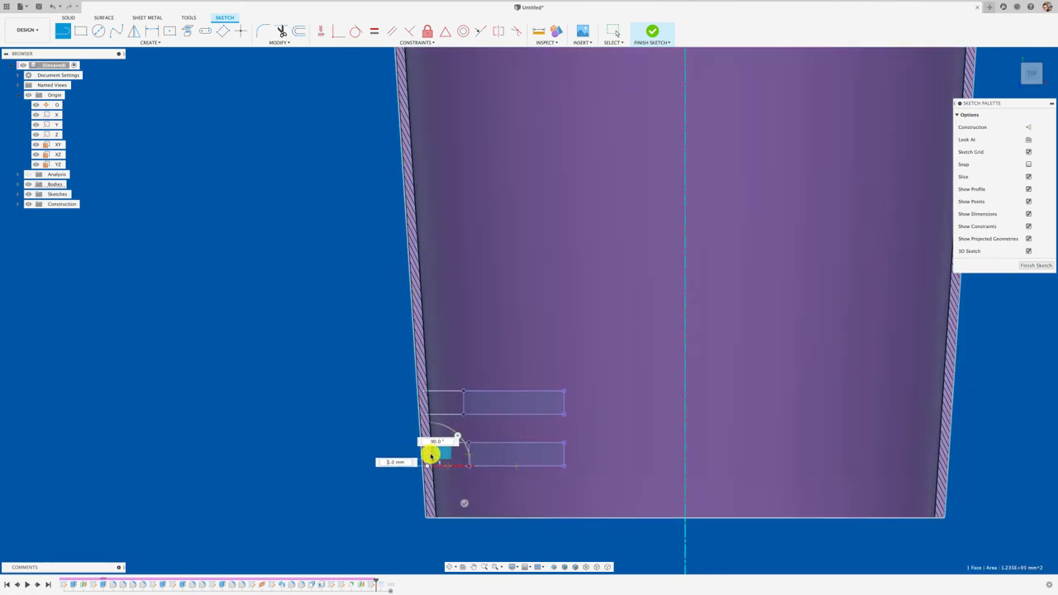
left_click(428, 466)
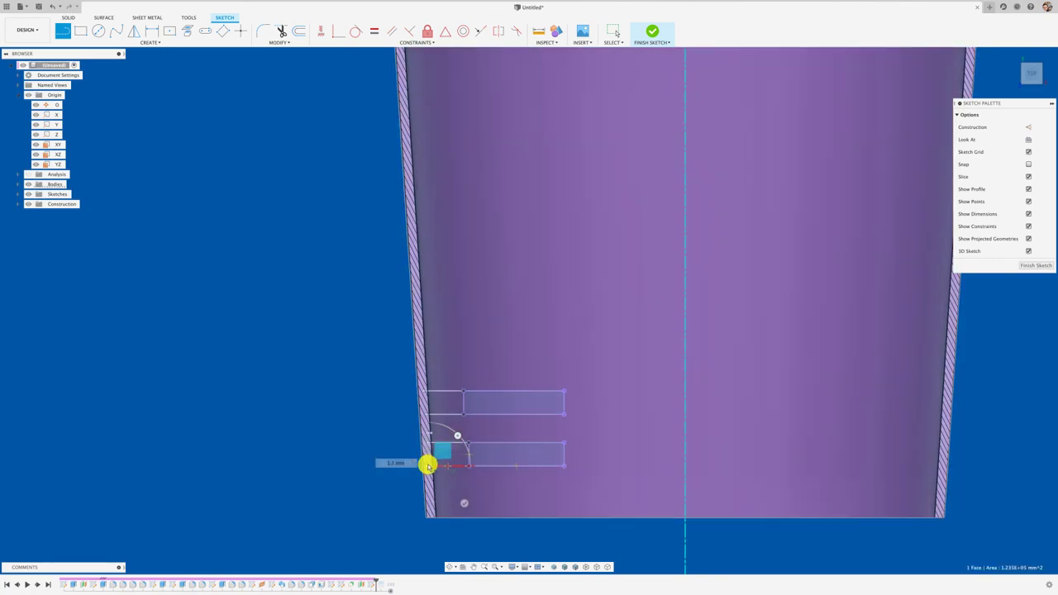
left_click(428, 447)
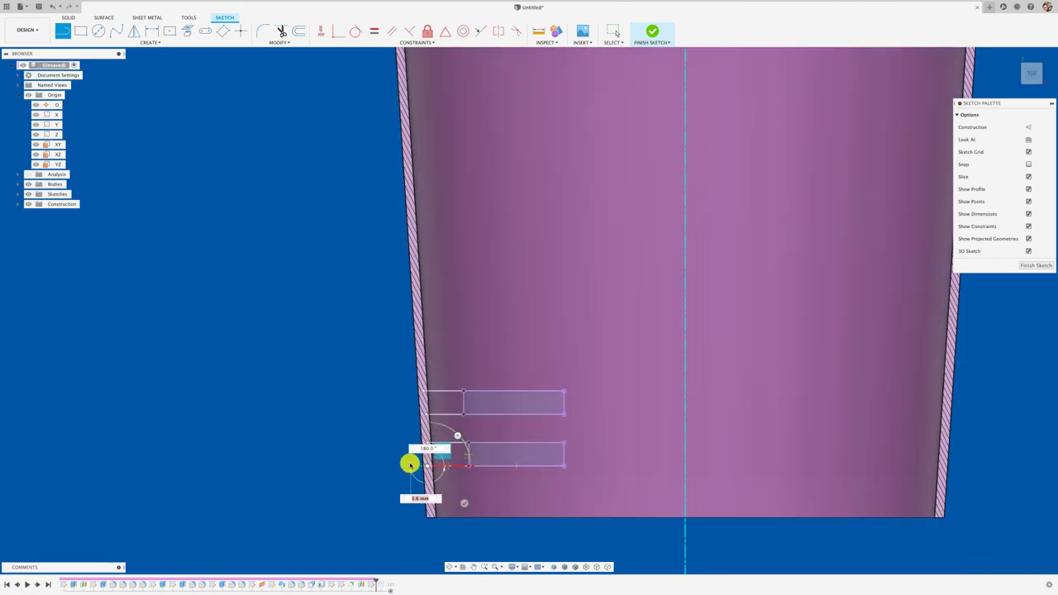
Step: Finish the sketch and return to 3D modelling
scroll(410, 464, "up", 3)
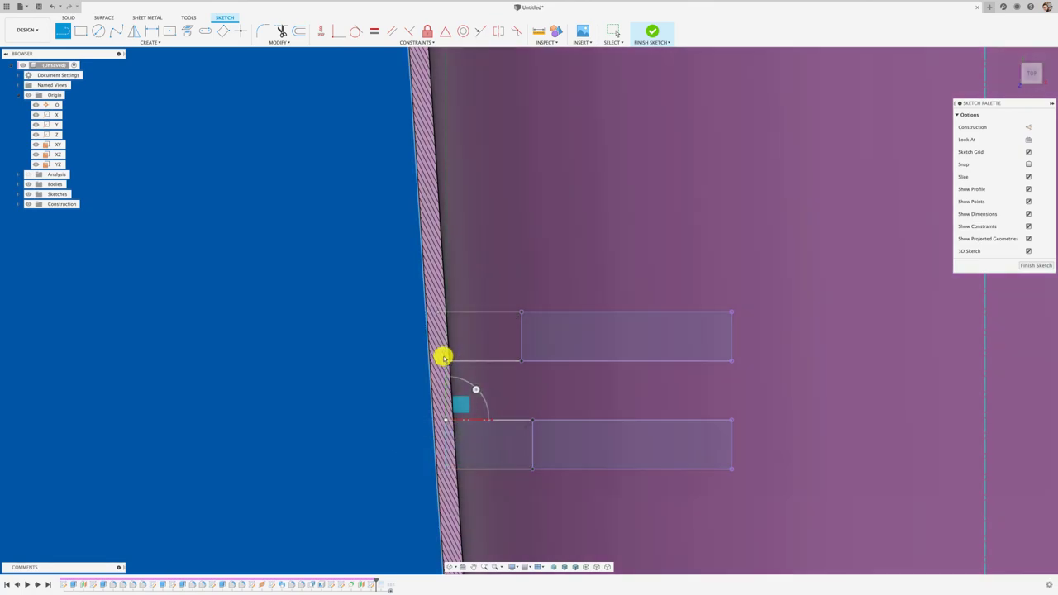
left_click(442, 360)
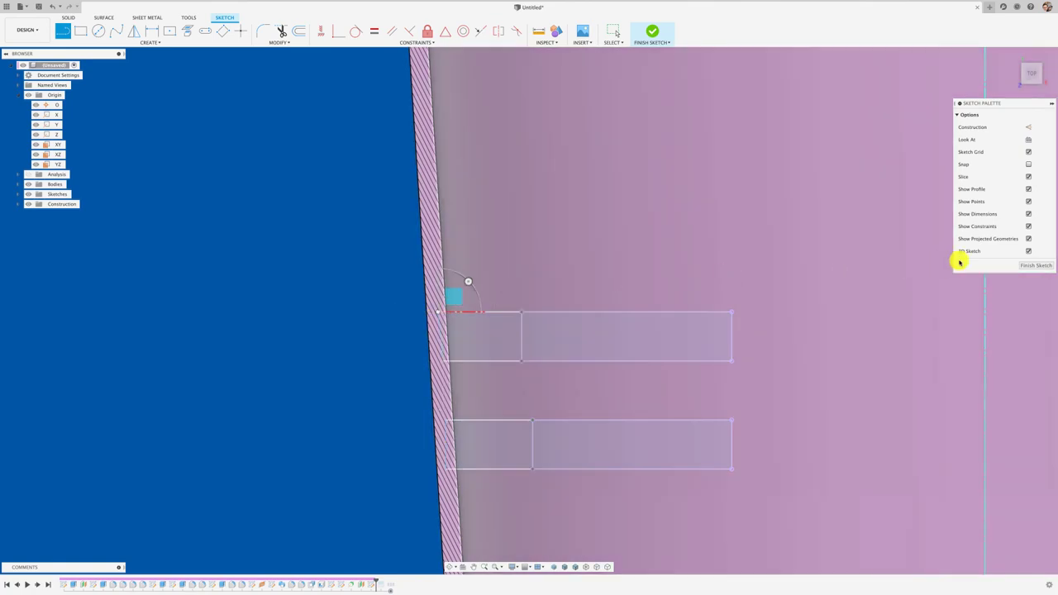
left_click(1037, 266)
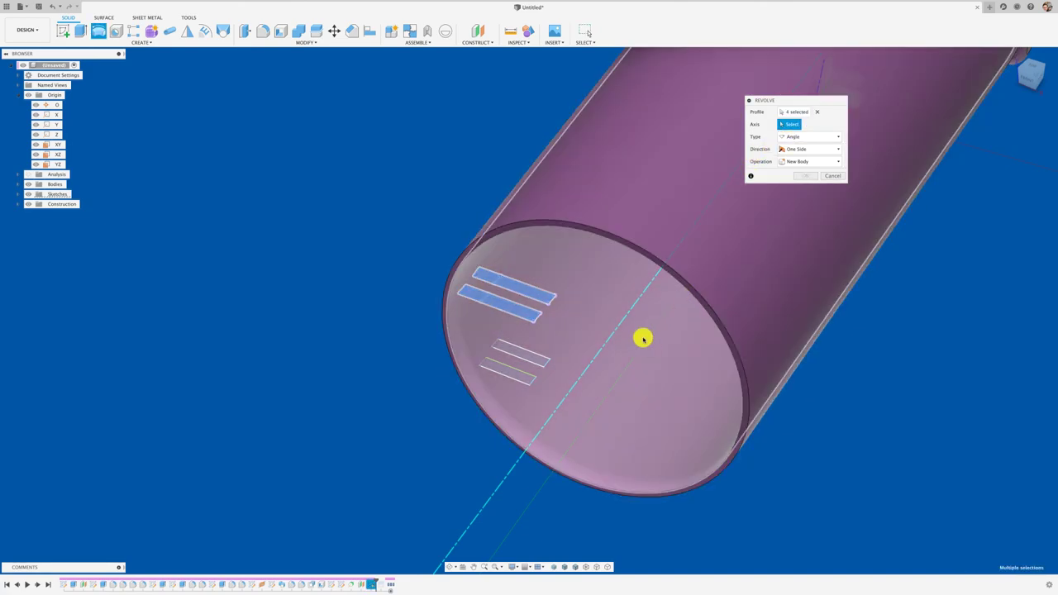
Step: Revolve the four slot profiles 360° around the tube's centre line as a cut
left_click(609, 339)
scroll(621, 338, "down", 3)
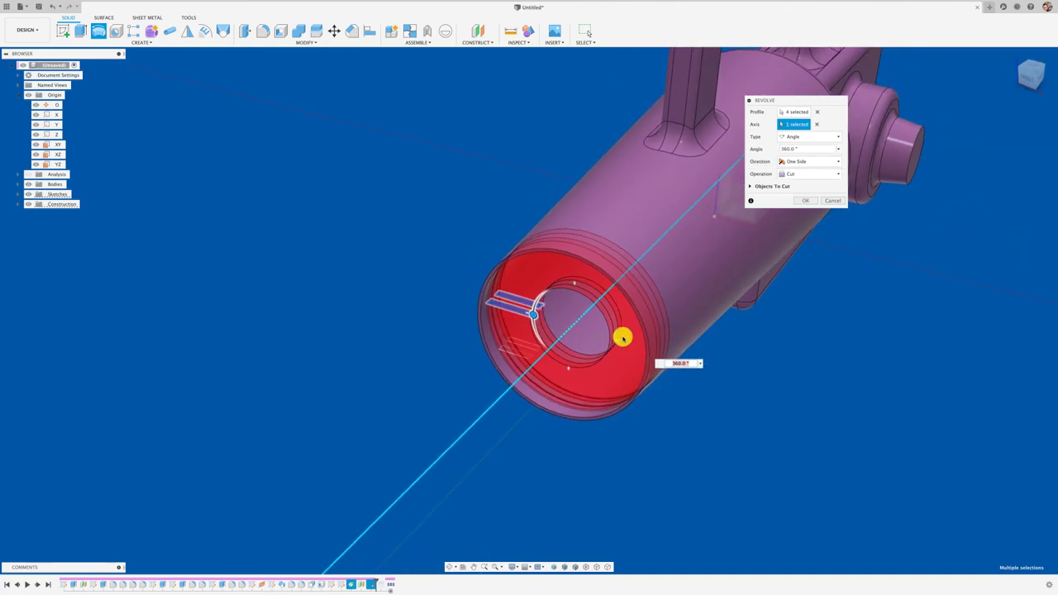
scroll(758, 233, "up", 3)
scroll(499, 314, "up", 1)
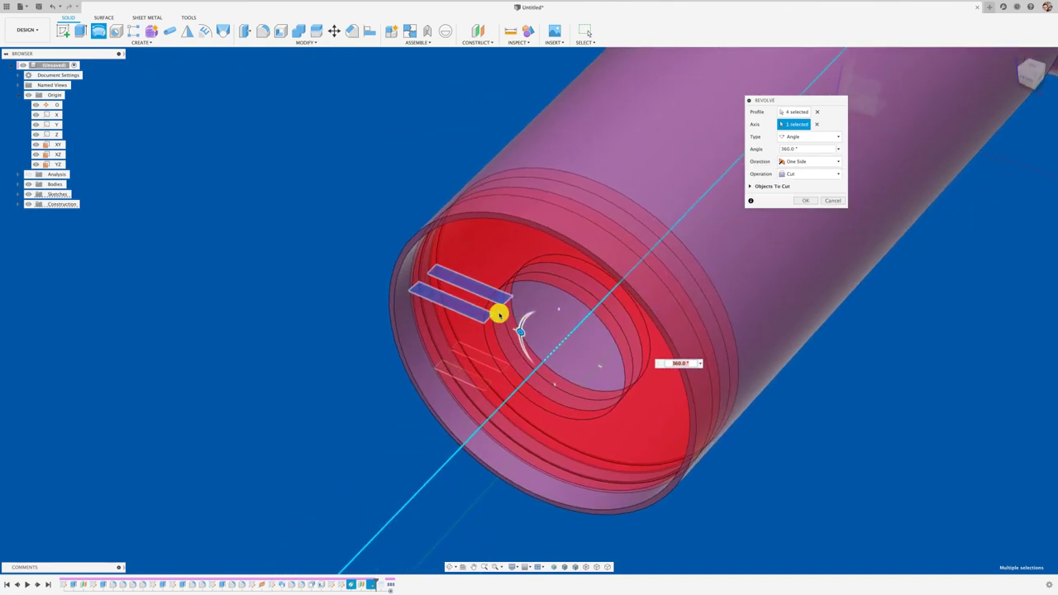
left_click(831, 175)
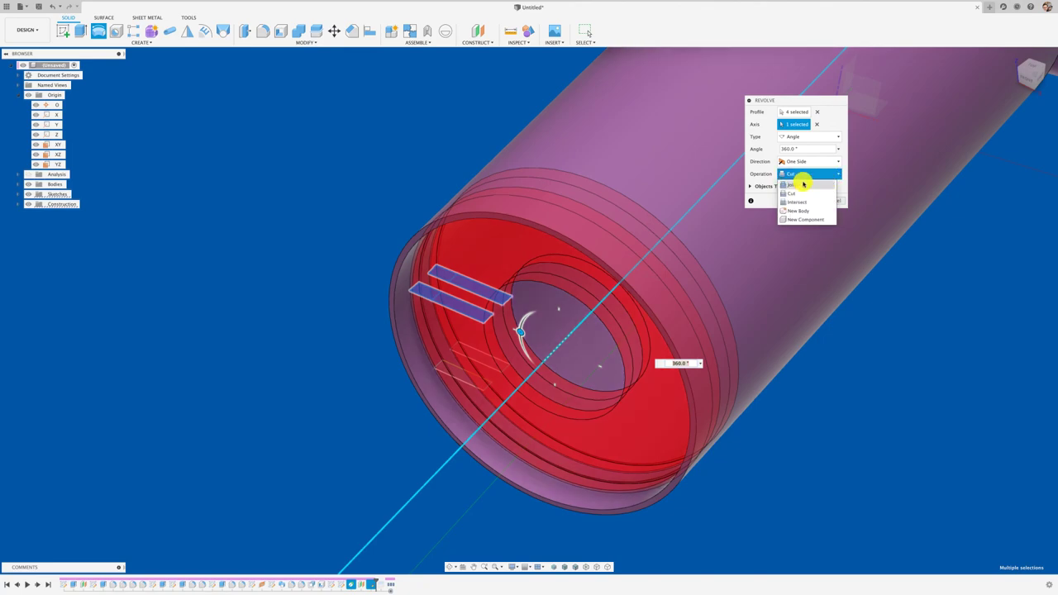
left_click(800, 185)
left_click(810, 190)
scroll(377, 391, "down", 2)
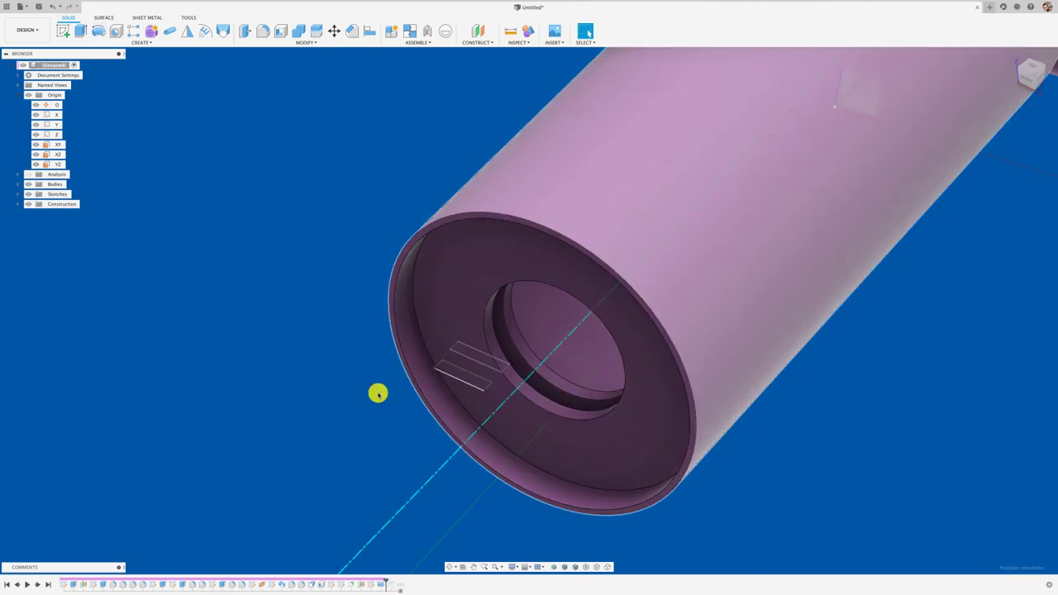
scroll(319, 406, "down", 2)
Step: Roll the timeline to the end so the split into two components appears
scroll(319, 405, "down", 1)
scroll(319, 407, "down", 1)
middle_click_drag(319, 408, 291, 451, "shift")
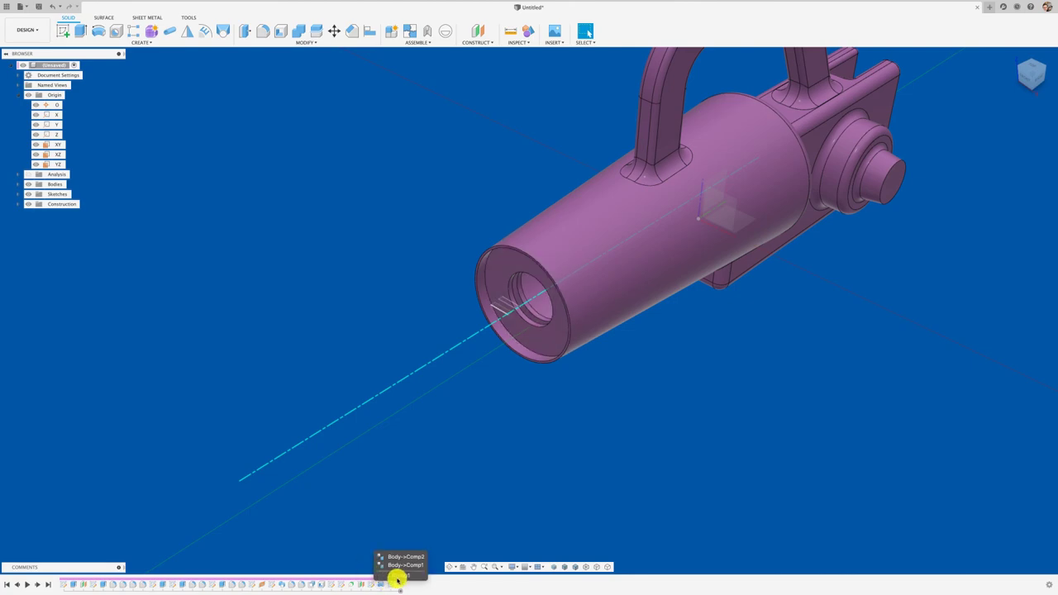
left_click_drag(397, 579, 405, 578)
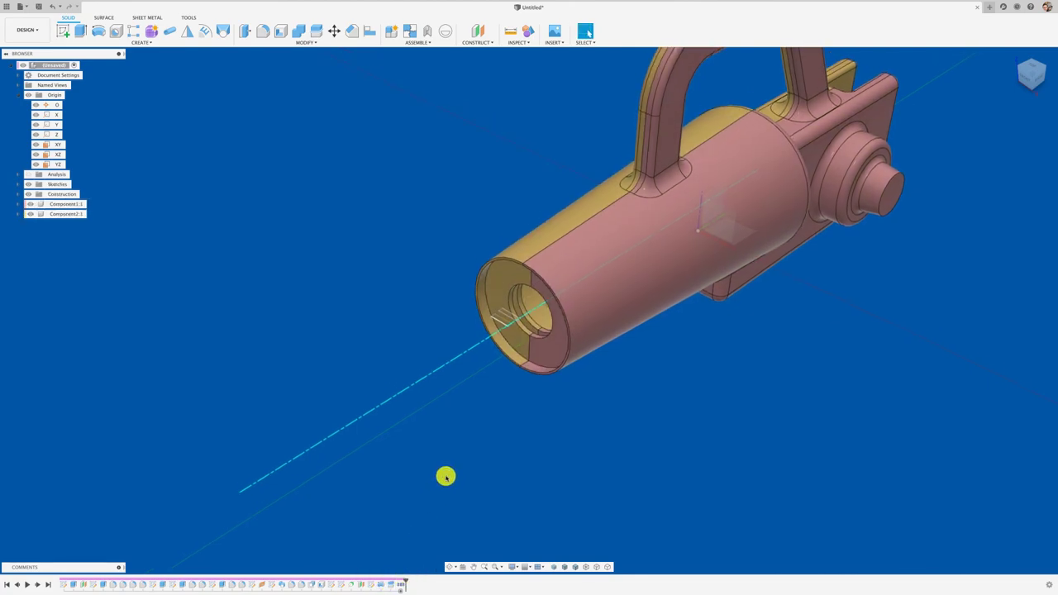
middle_click_drag(444, 474, 376, 421, "shift")
Step: Toggle Component1:1 and Component2:1 visibility to inspect each half, then show both
left_click(30, 214)
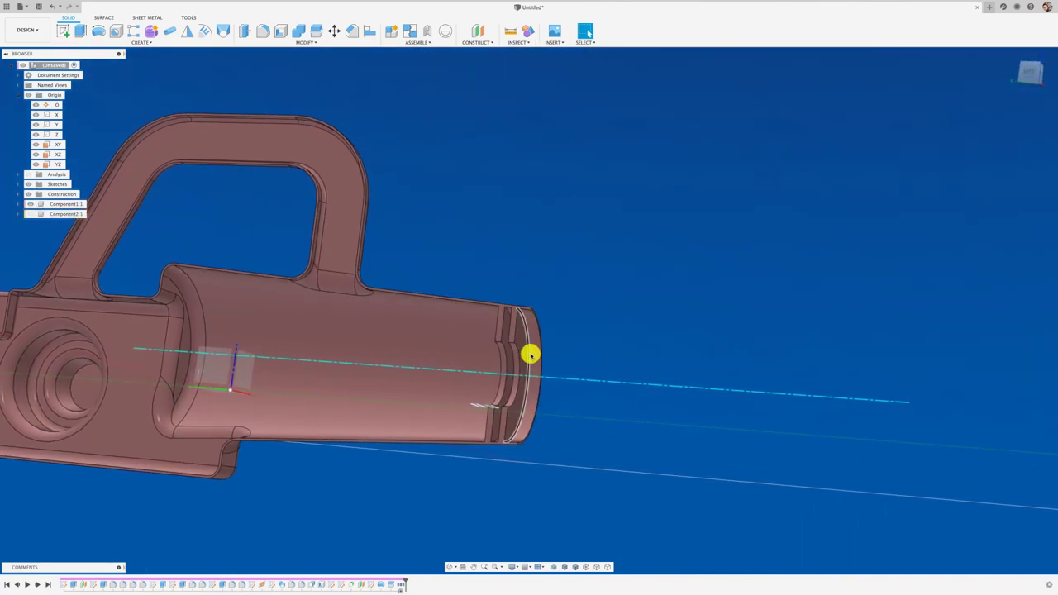
middle_click_drag(530, 355, 8, 198, "shift")
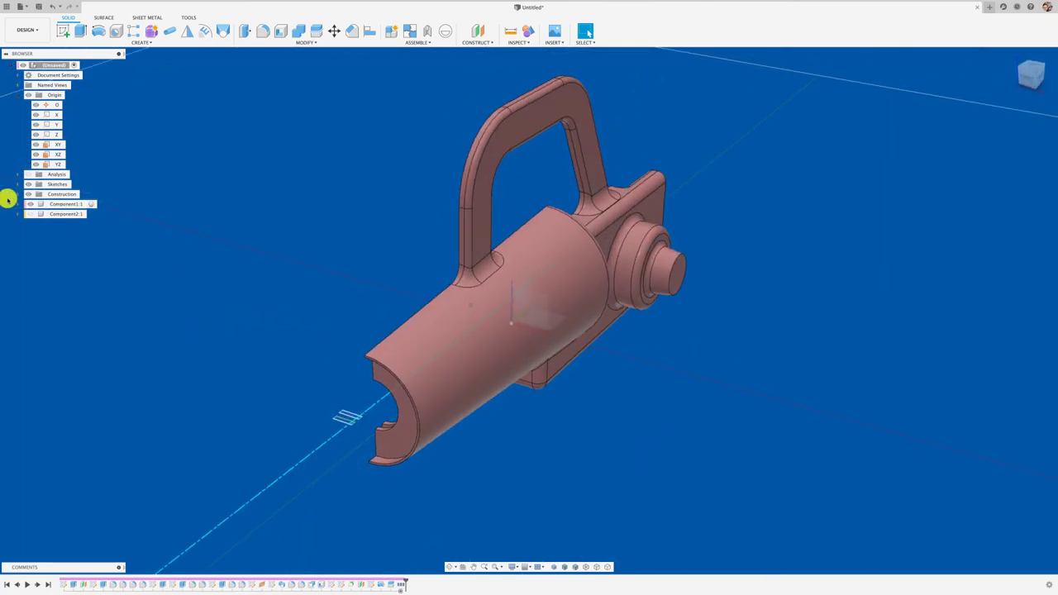
left_click(30, 215)
left_click(30, 204)
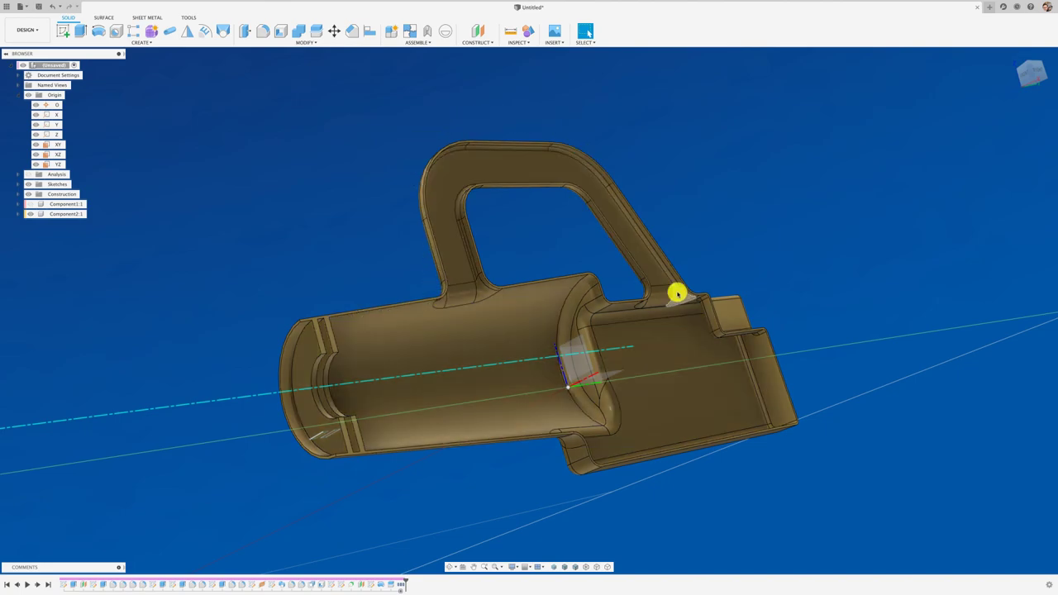
left_click(33, 205)
left_click(320, 221)
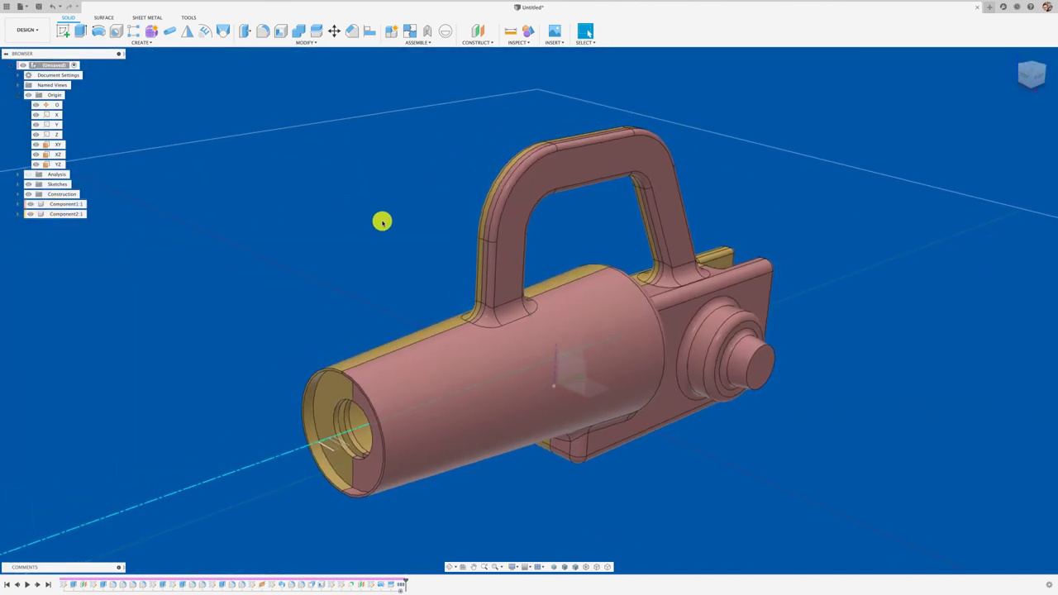